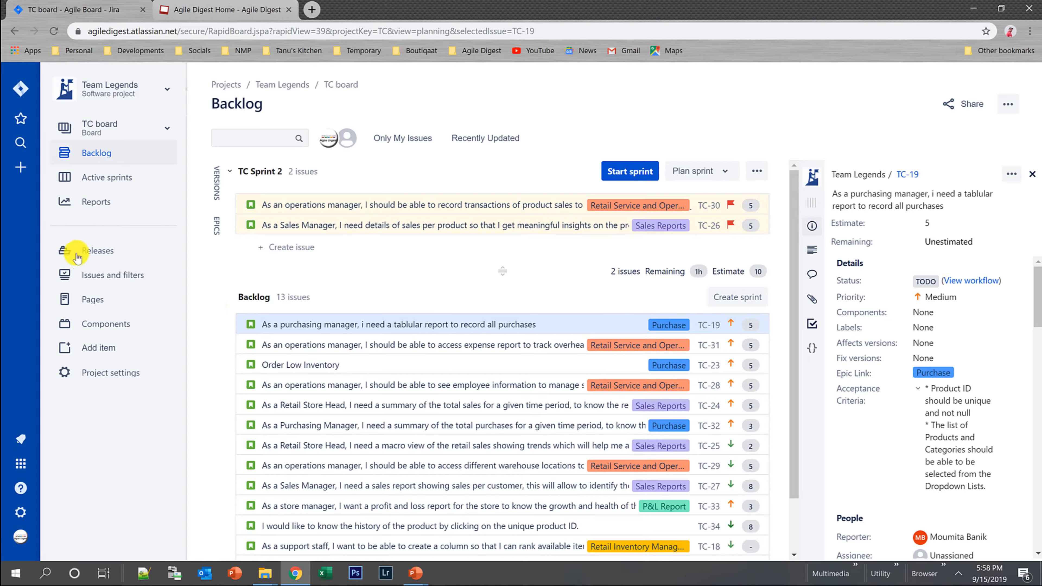
# - Open the project's issues and filters view and display the details of issue TC-14
pyautogui.click(112, 282)
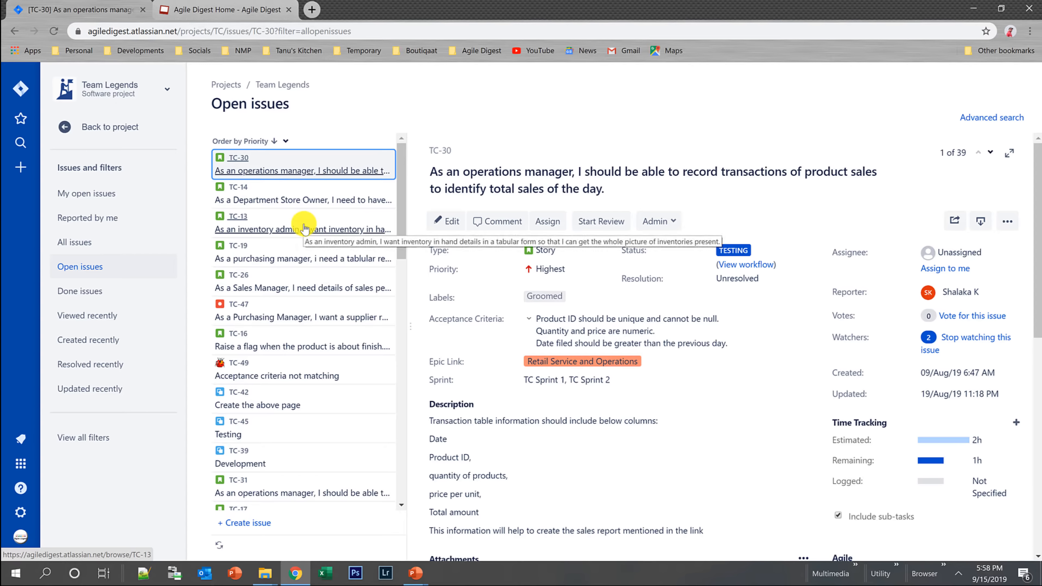
pyautogui.hotkey('alt', 'Tab')
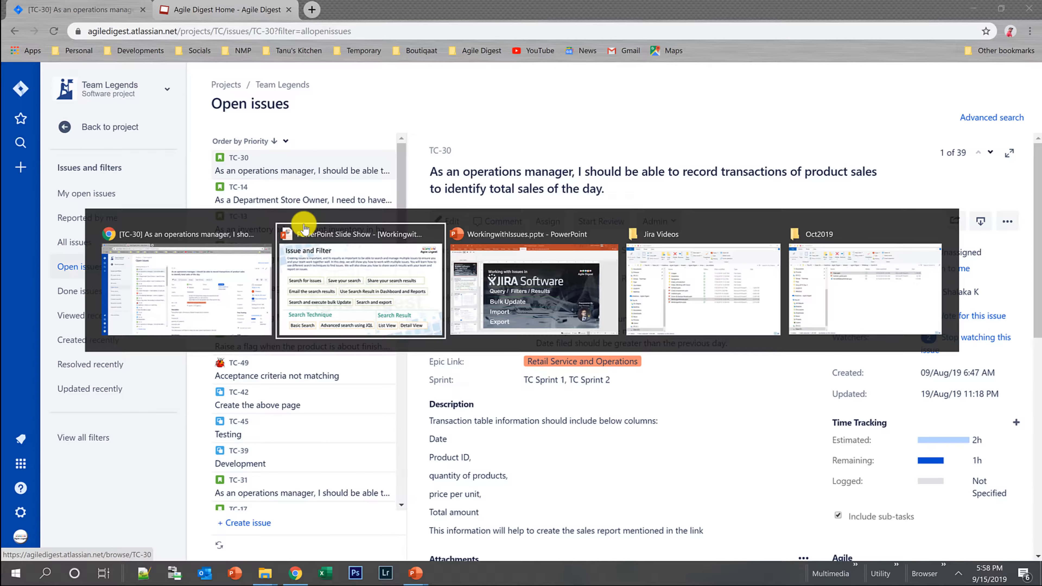
pyautogui.hotkey('alt', 'Tab')
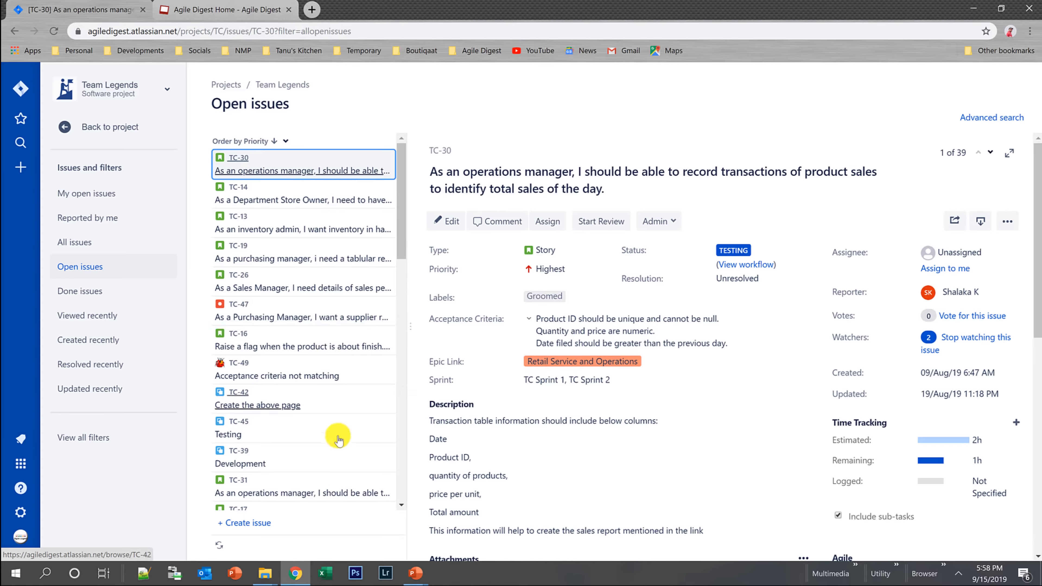
pyautogui.click(325, 201)
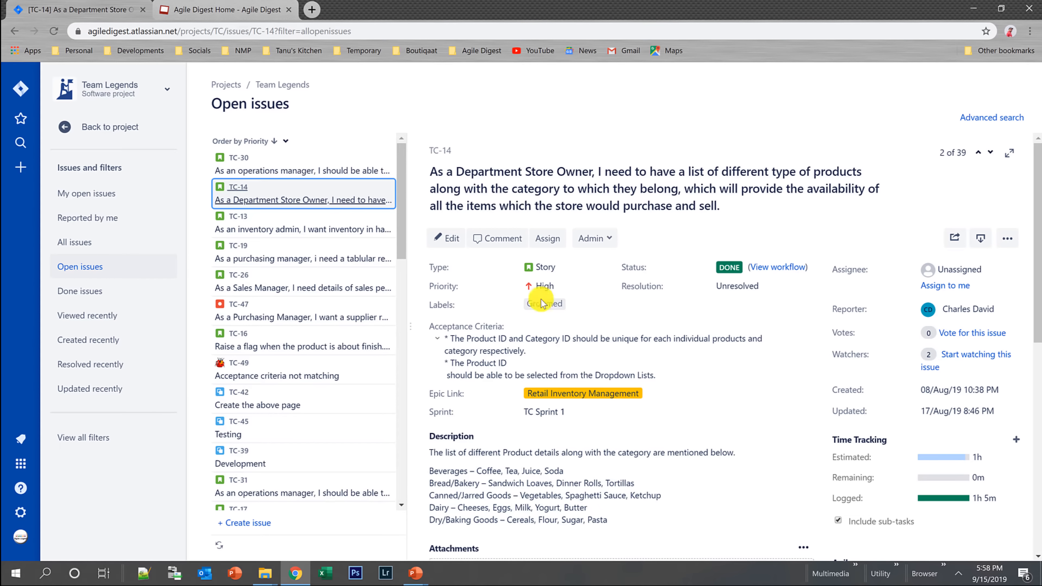
# - Open the advanced issue search and change the query from JQL to basic mode
pyautogui.click(1005, 123)
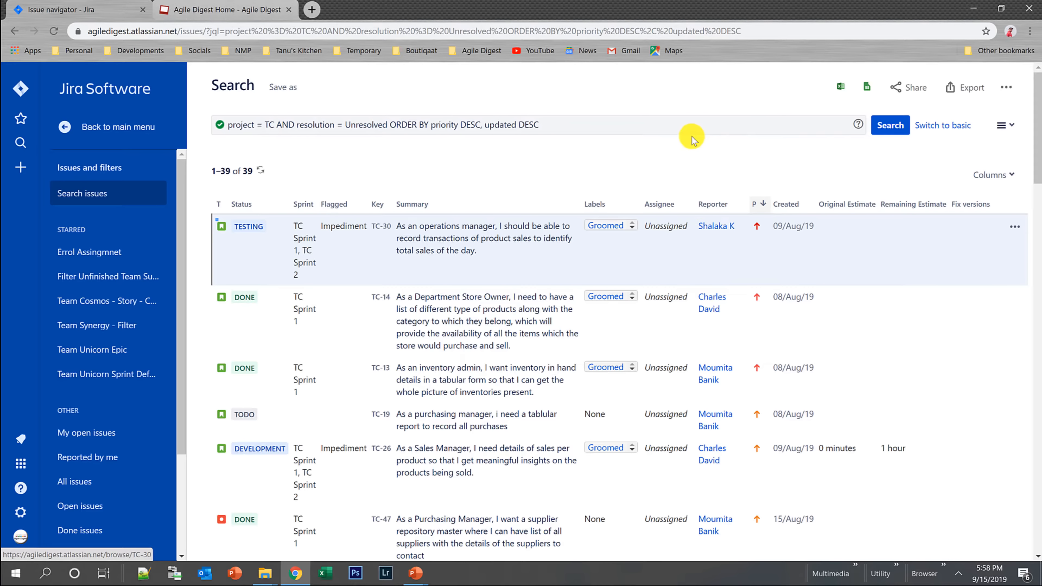
pyautogui.moveTo(593, 124); pyautogui.dragTo(226, 126)
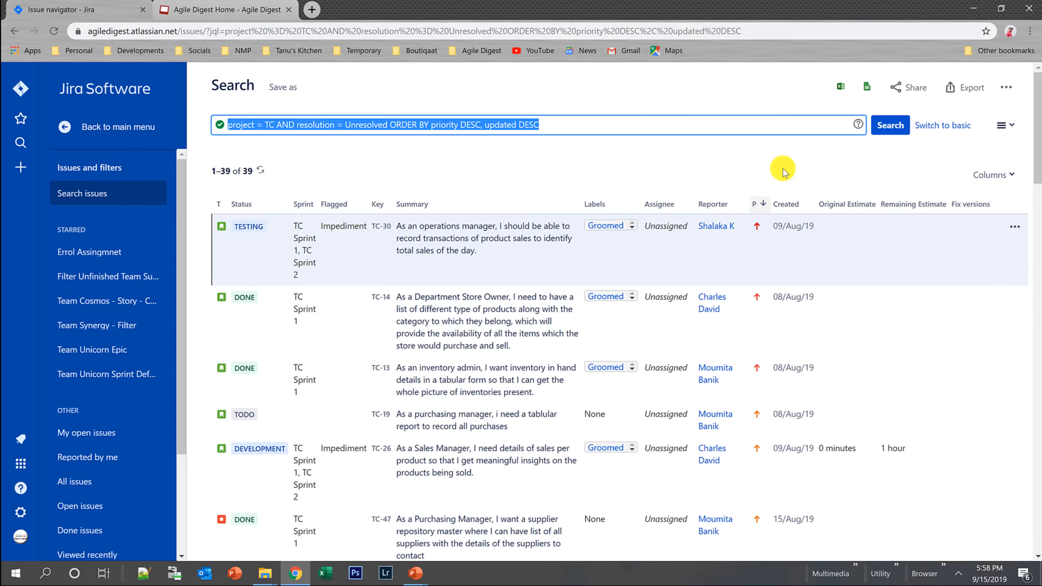
pyautogui.click(943, 131)
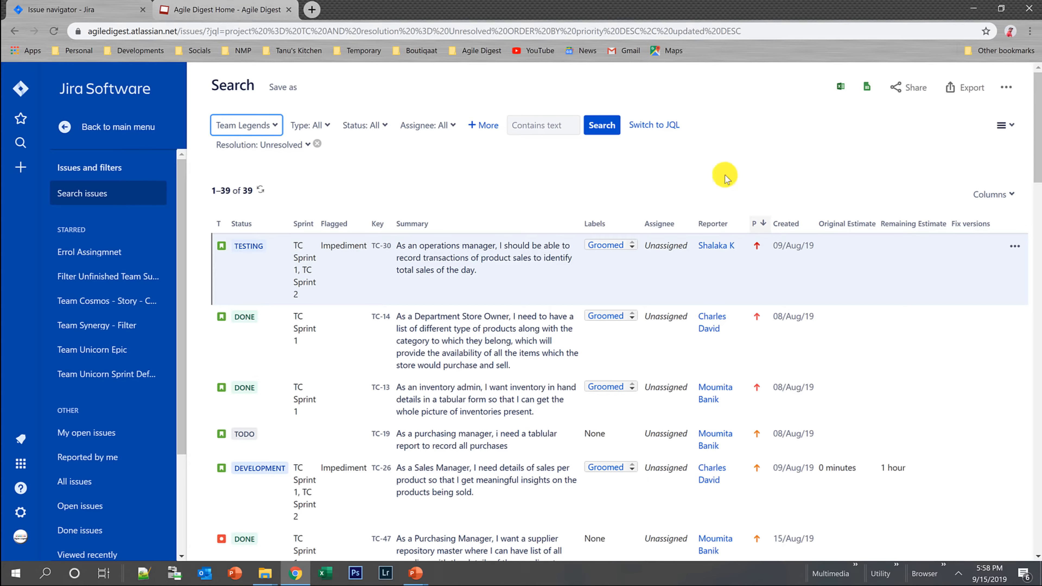
# - Examine the options available in the project, issue type and status filters
pyautogui.click(276, 131)
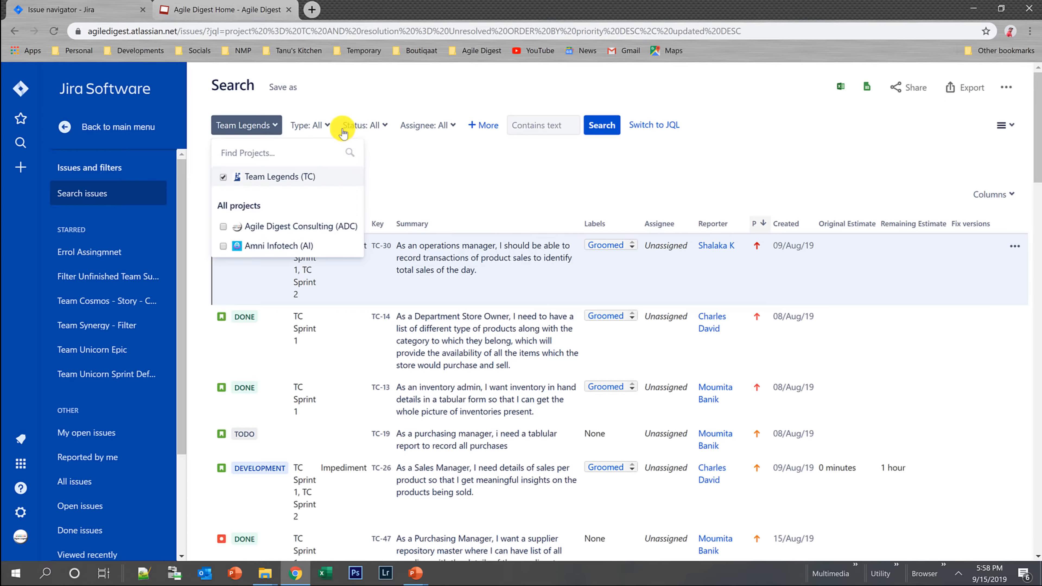
pyautogui.click(333, 128)
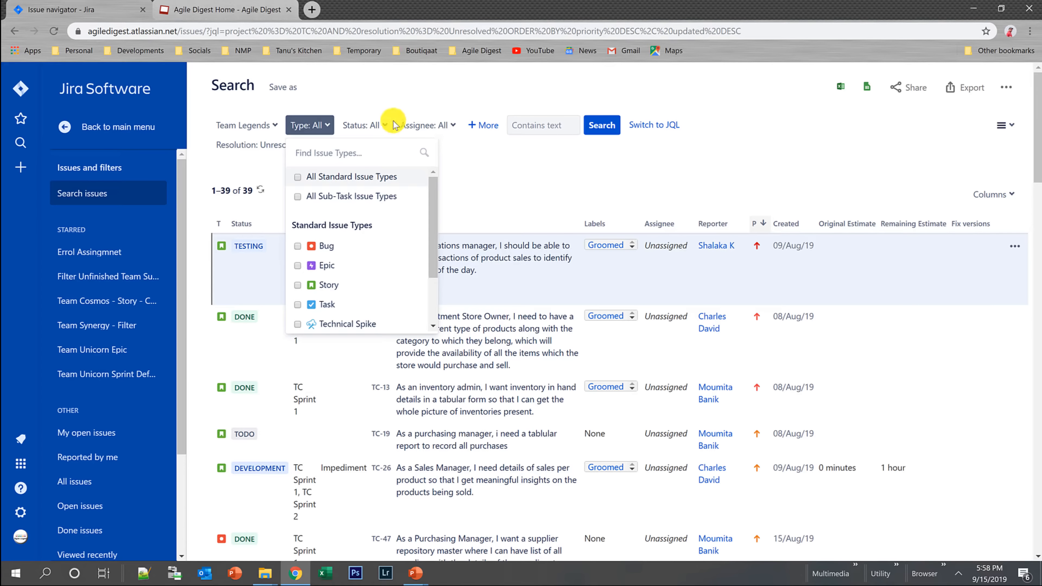
pyautogui.click(381, 125)
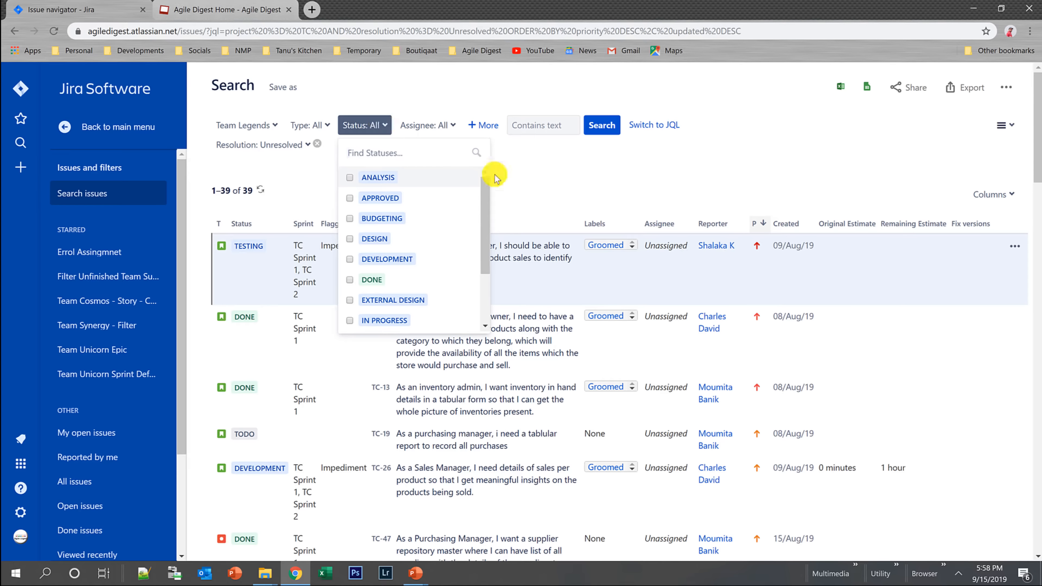
pyautogui.click(530, 177)
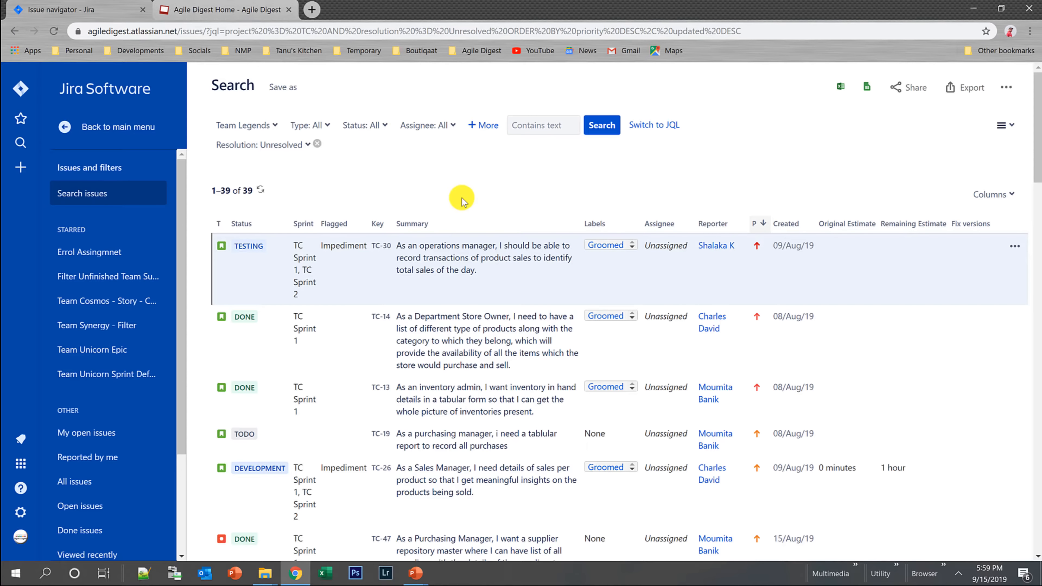
# - Restrict the Team Legends search to the Story issue type and look through the resulting issues
pyautogui.click(276, 129)
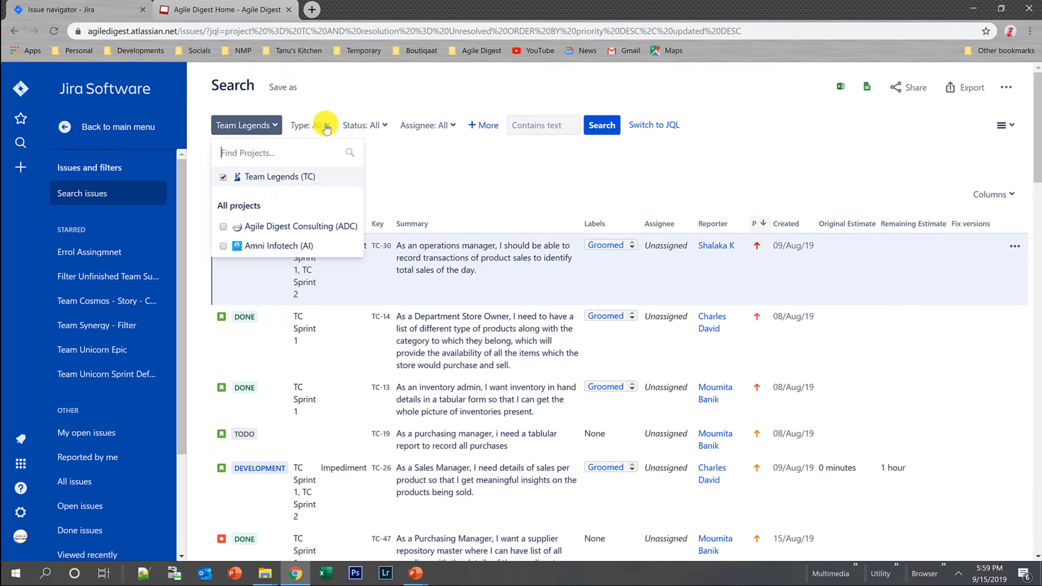
pyautogui.click(312, 125)
pyautogui.click(299, 299)
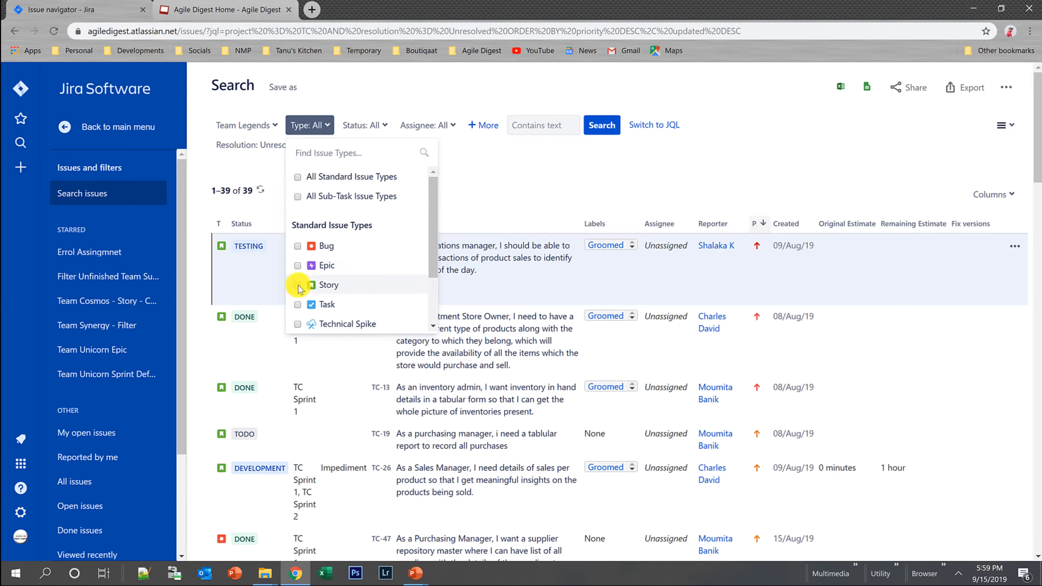
pyautogui.click(298, 286)
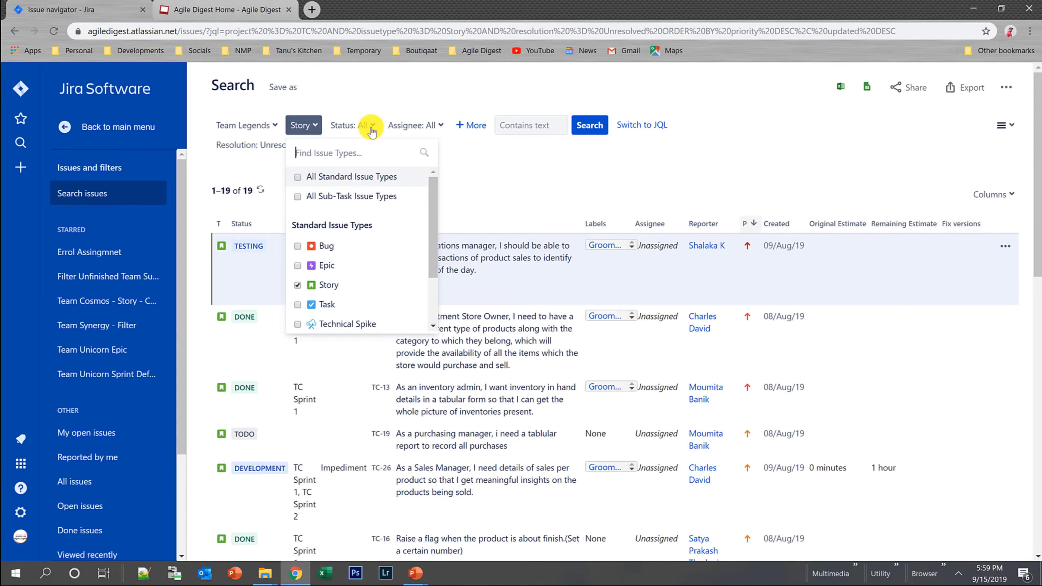
pyautogui.click(476, 168)
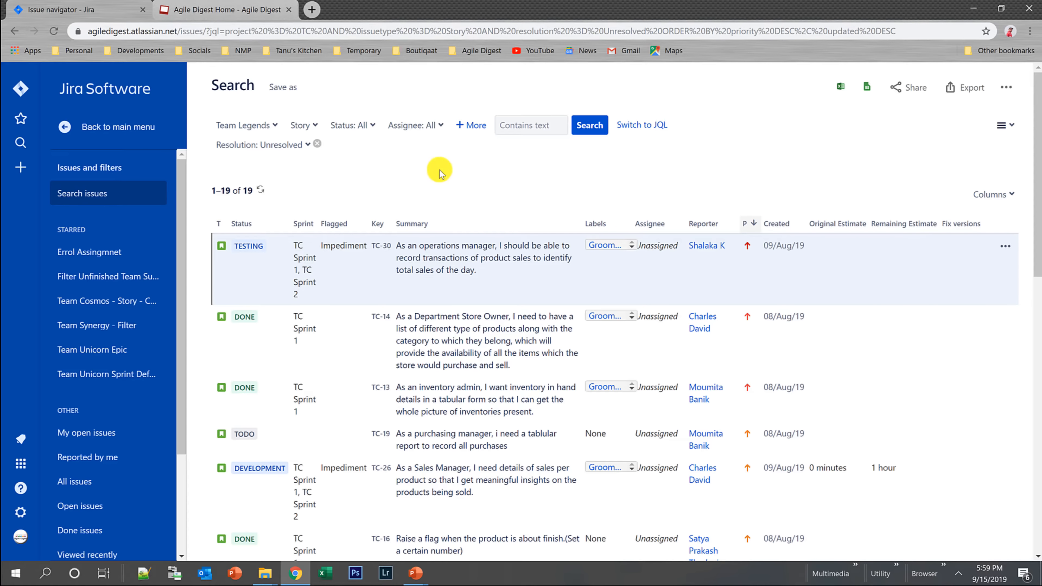
pyautogui.scroll(-2, 440, 171)
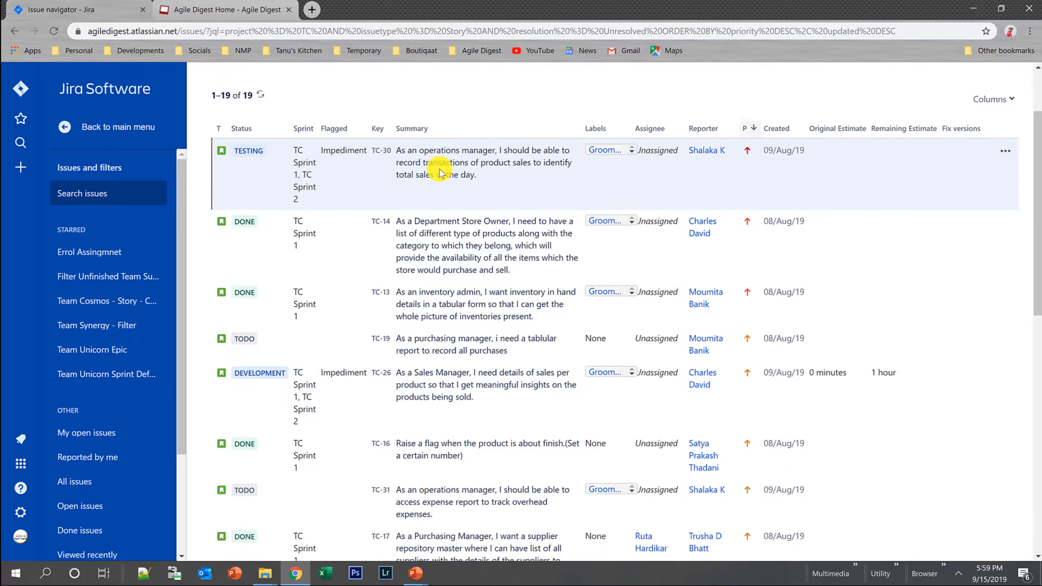
pyautogui.scroll(2, 440, 172)
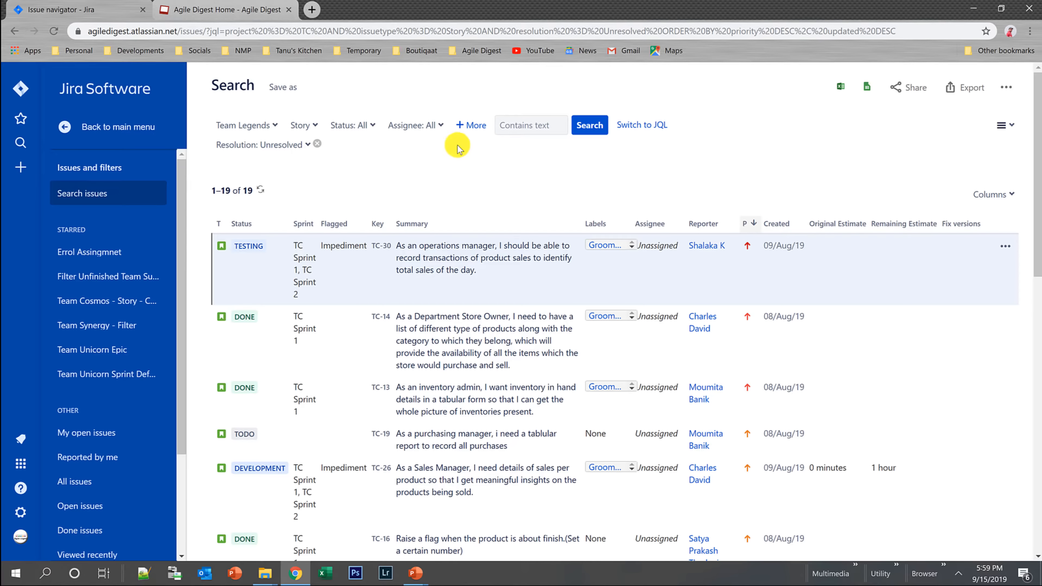
# - Filter the stories to Unassigned ones, review the results and display the search as a JQL query
pyautogui.click(440, 128)
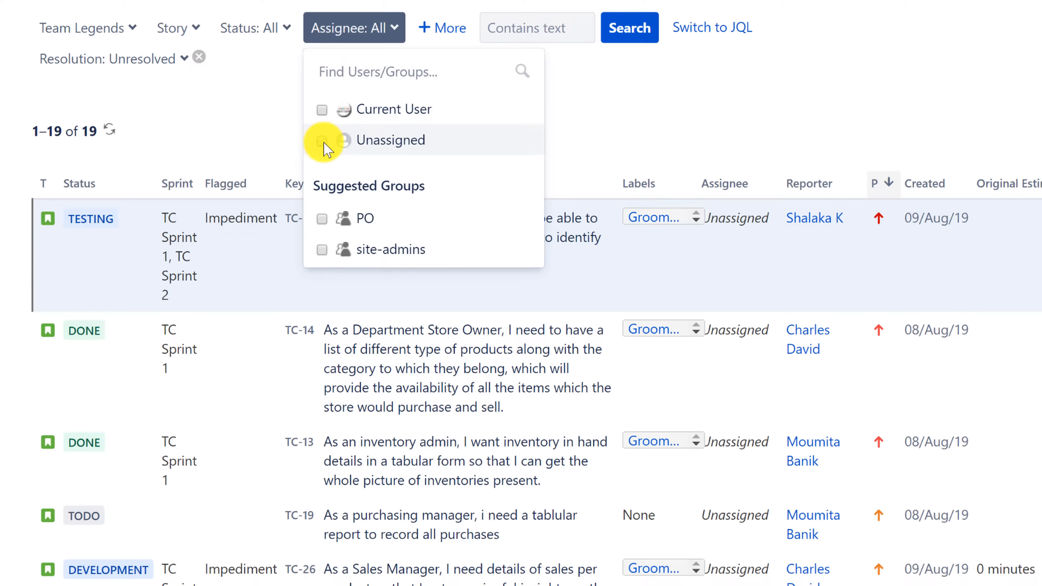
pyautogui.click(623, 28)
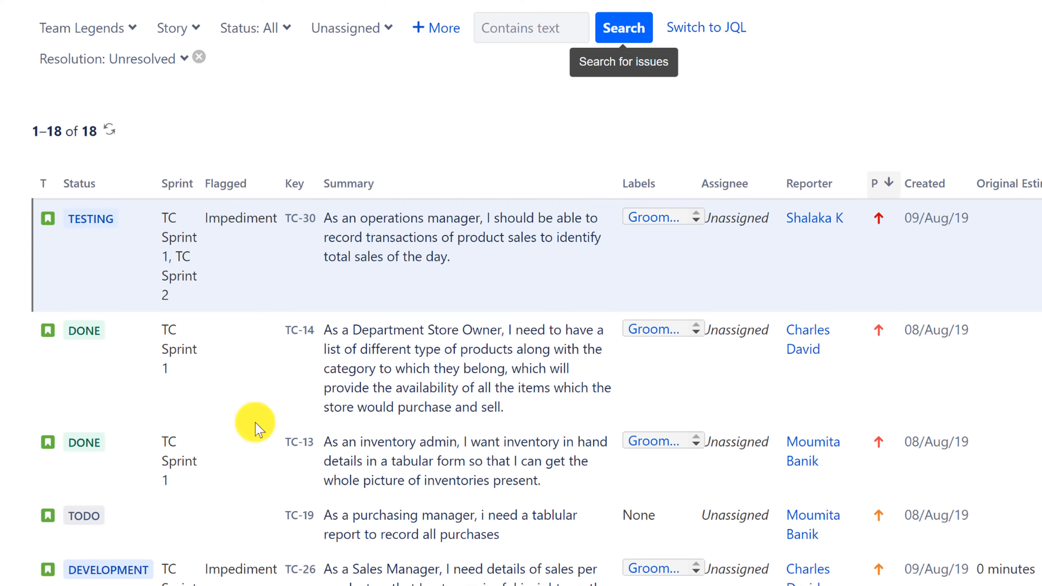
pyautogui.scroll(-10, 221, 472)
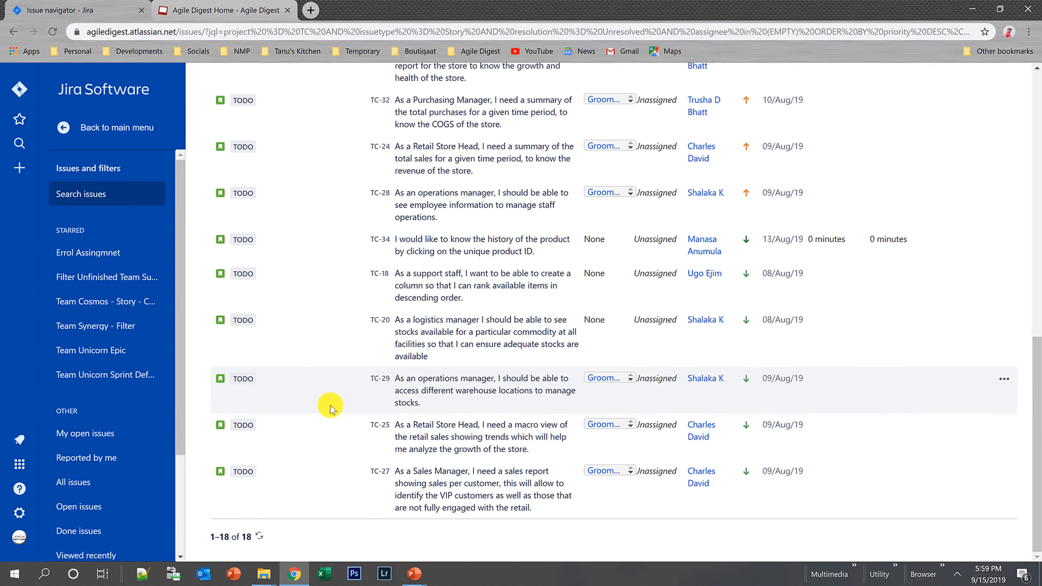
pyautogui.scroll(10, 284, 433)
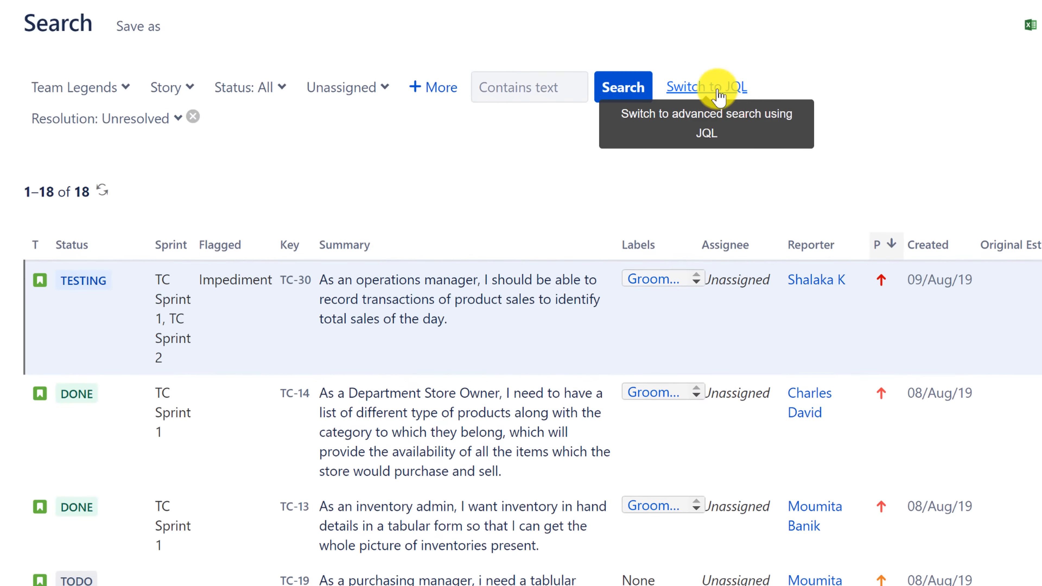
pyautogui.click(644, 126)
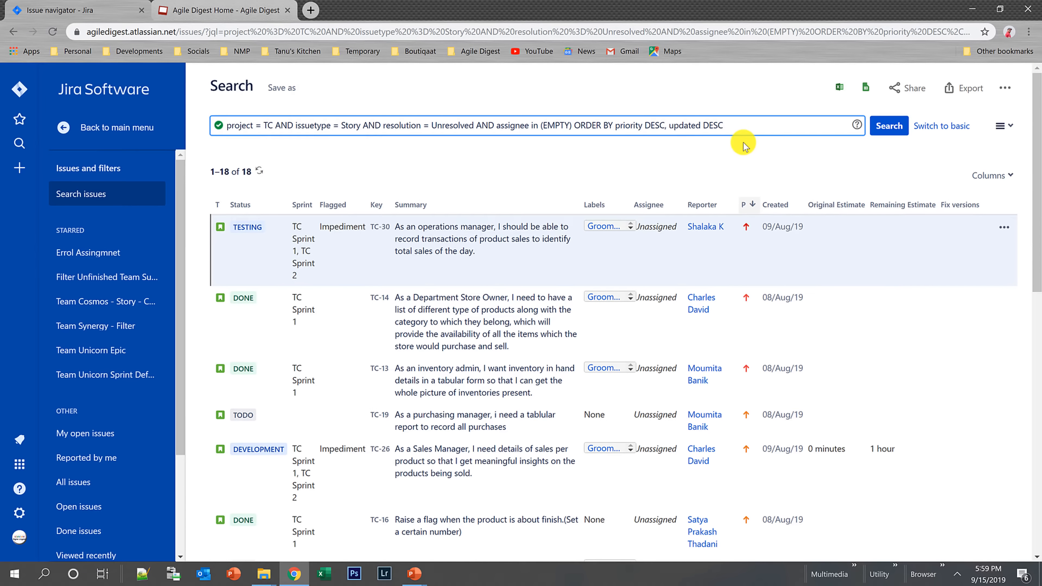
# - Return to basic search, add a Label criterion set to Groomed and review the filtered stories
pyautogui.click(937, 126)
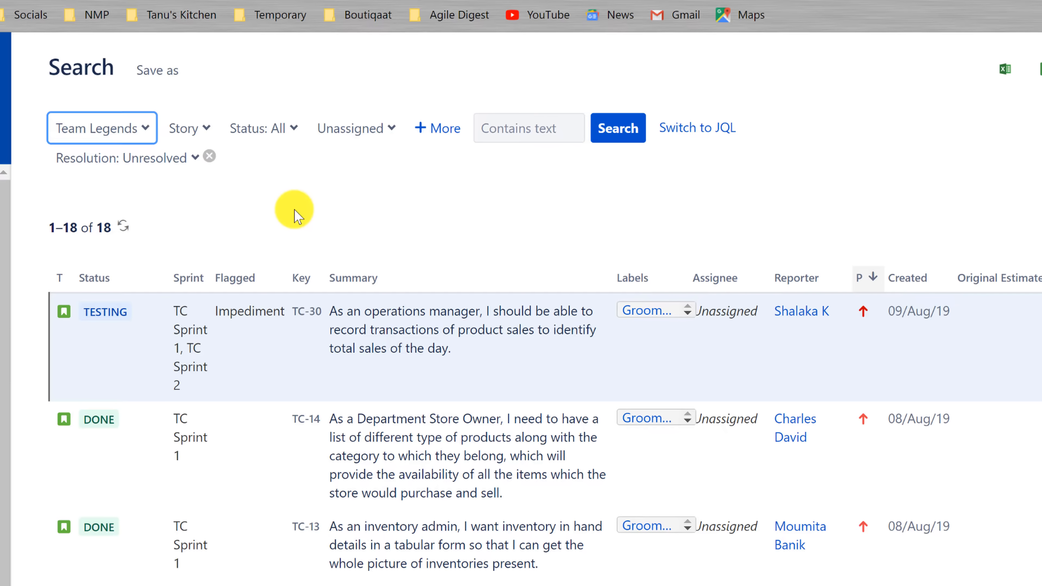
pyautogui.click(441, 138)
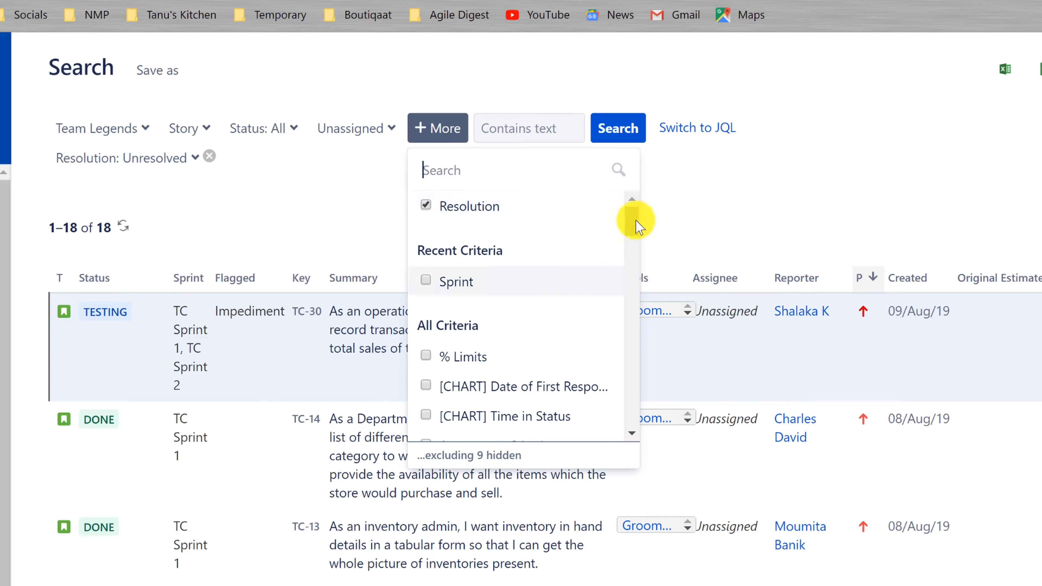
pyautogui.moveTo(632, 221); pyautogui.dragTo(621, 269)
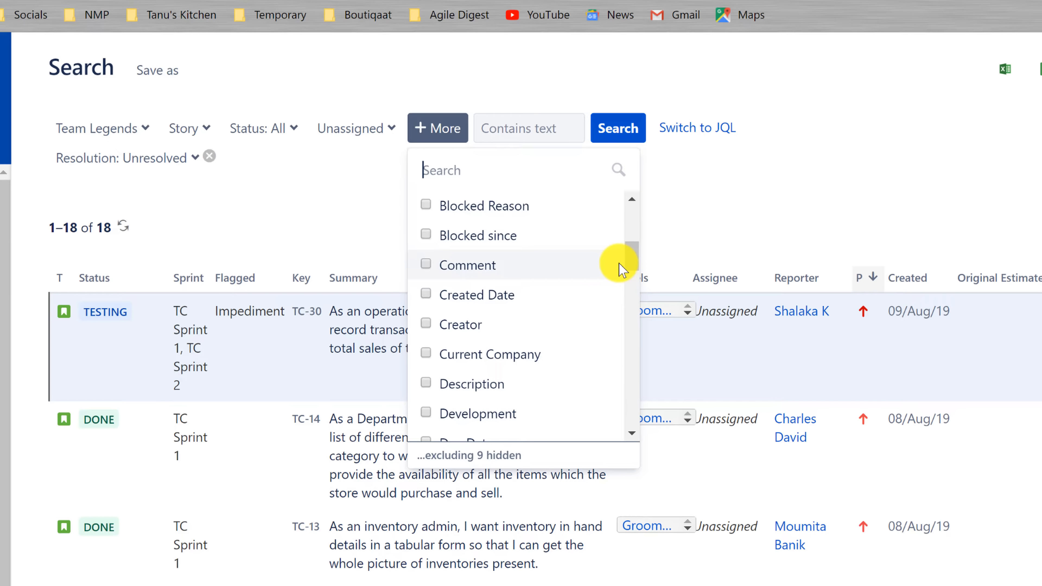
pyautogui.write('lab')
pyautogui.click(564, 257)
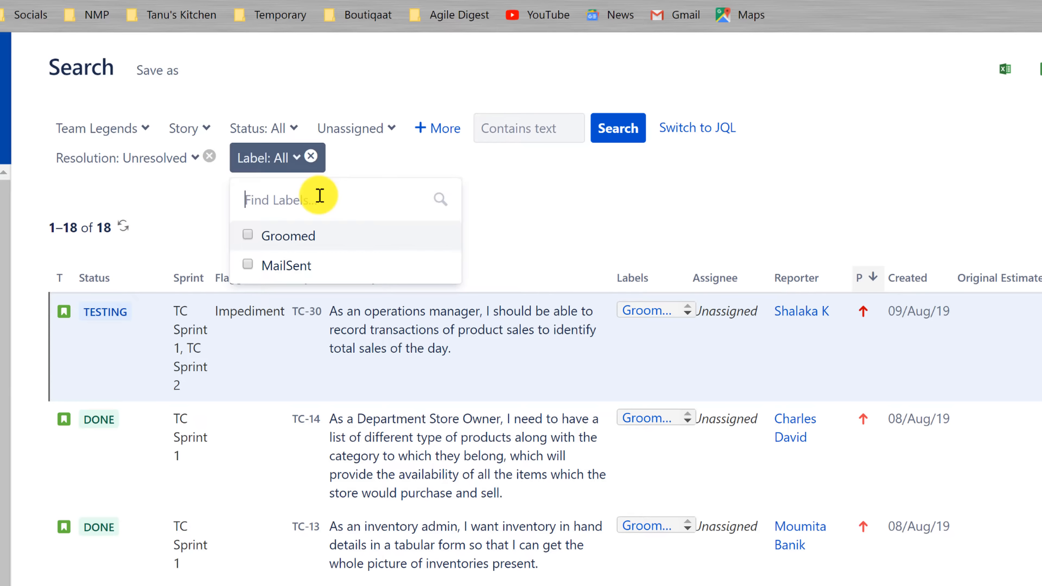
pyautogui.click(248, 234)
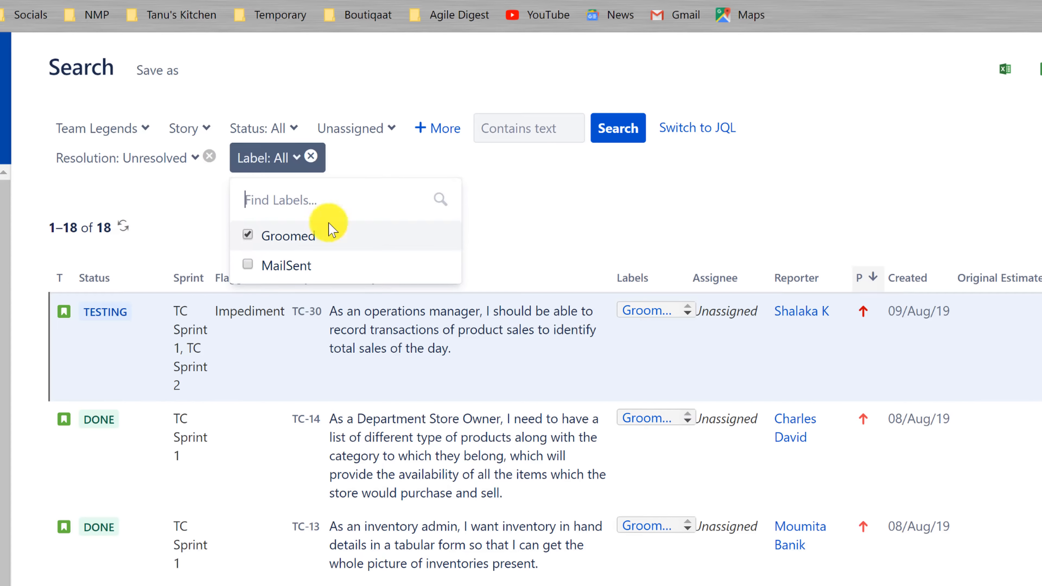
pyautogui.click(549, 230)
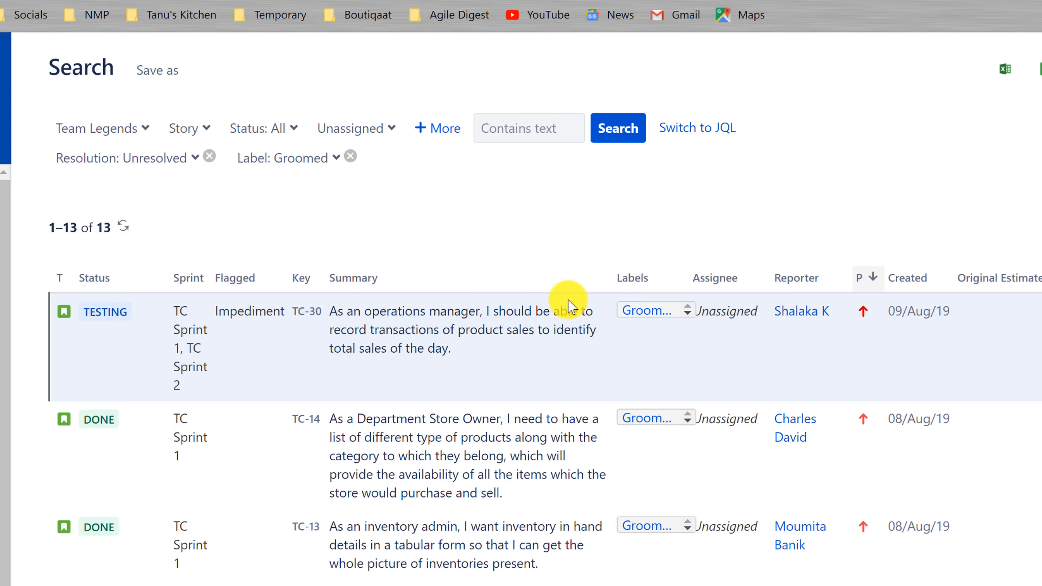
pyautogui.scroll(-10, 577, 414)
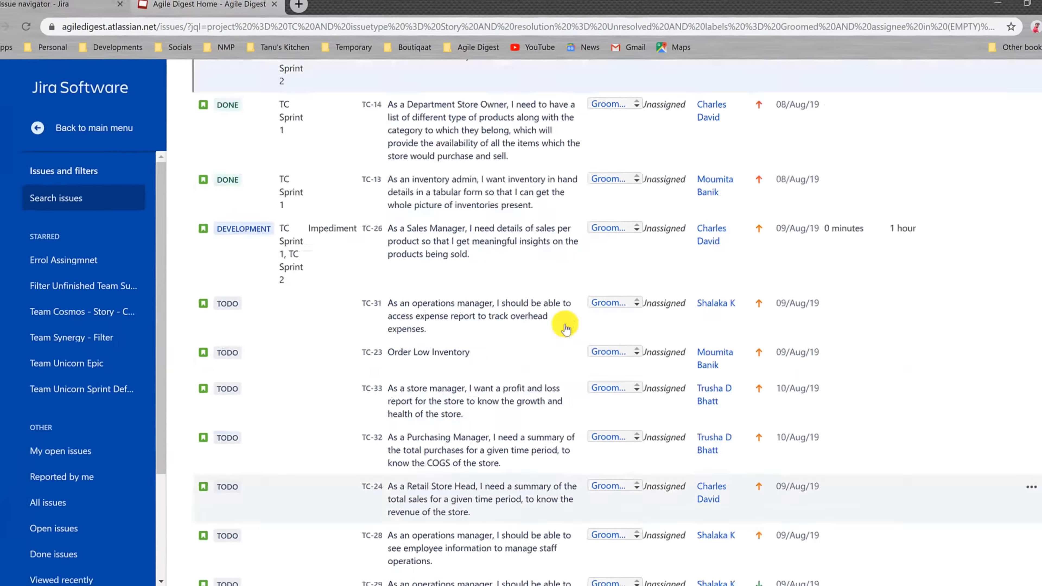
pyautogui.scroll(5, 582, 405)
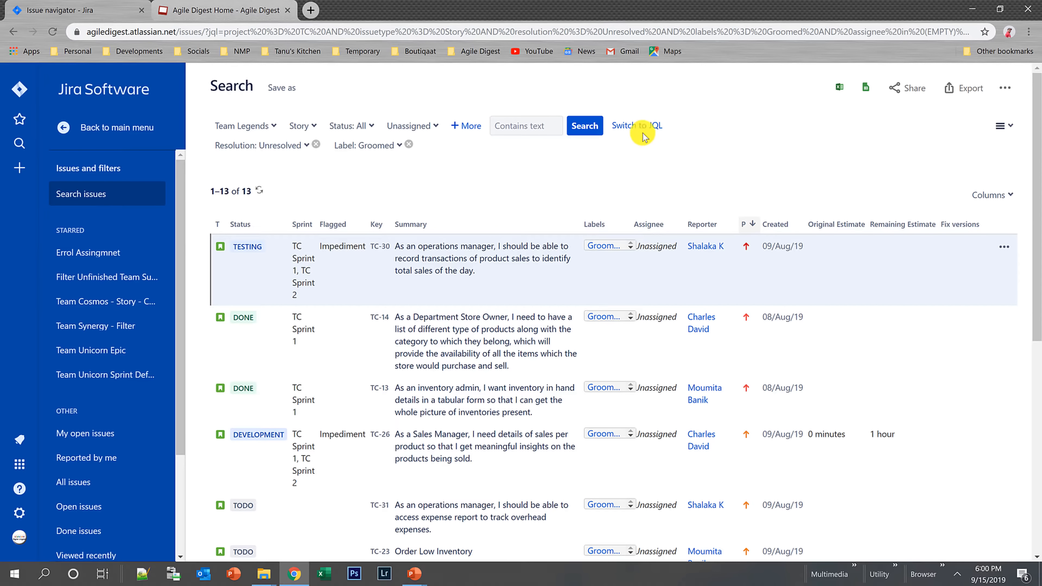
# - Display the filtered search as JQL and remove everything in the query after the project field name
pyautogui.click(638, 125)
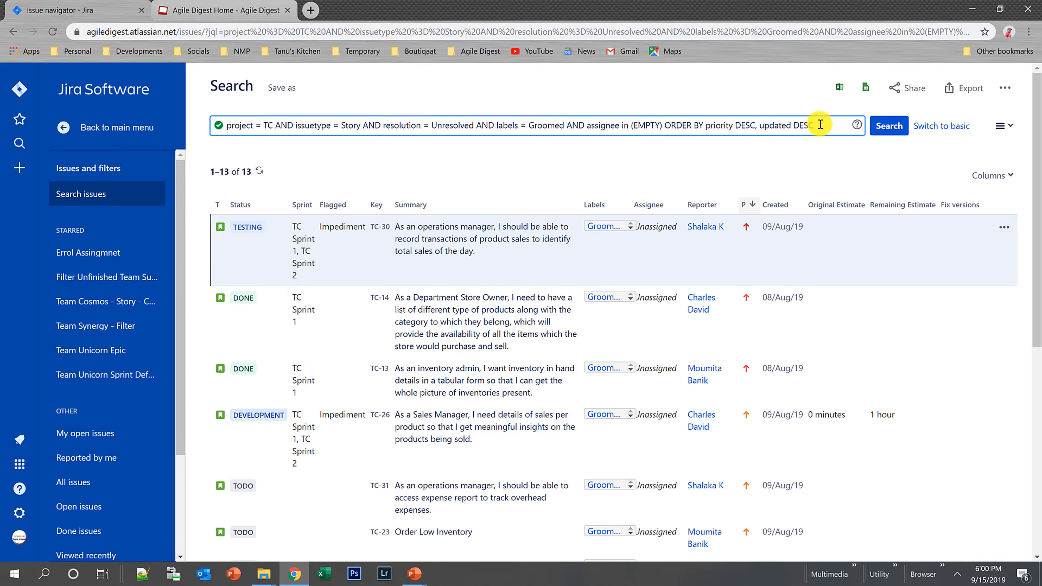
pyautogui.moveTo(818, 127); pyautogui.dragTo(282, 122)
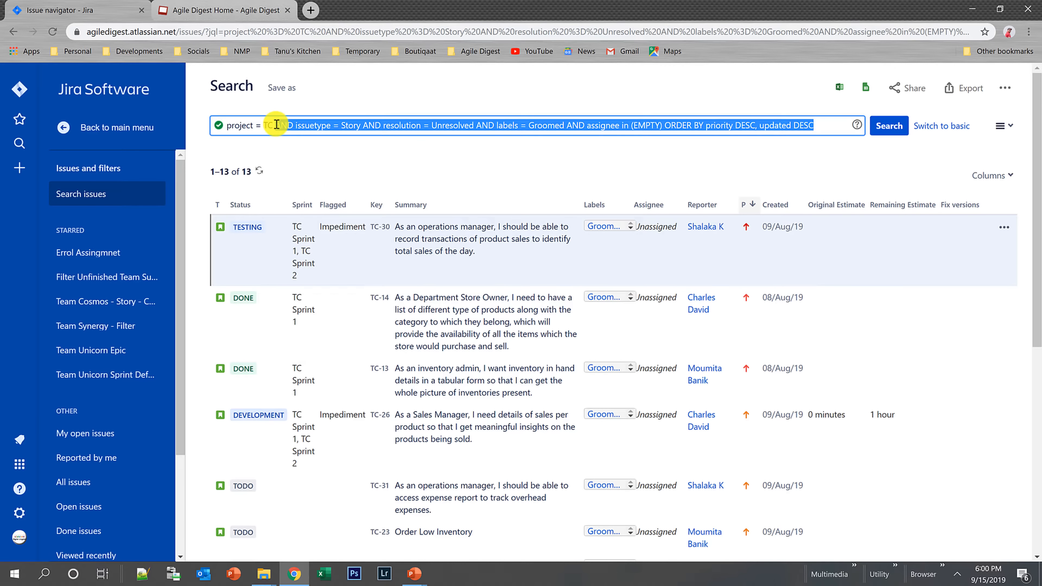
pyautogui.press('BackSpace')
pyautogui.press('BackSpace')
pyautogui.press('BackSpace')
pyautogui.press('BackSpace')
pyautogui.press('BackSpace')
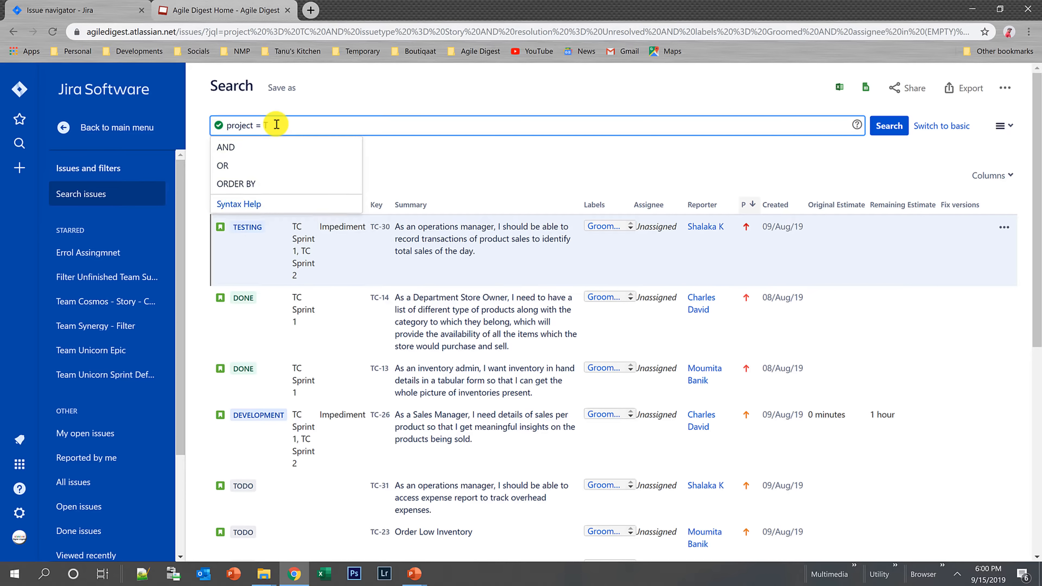
# - Run the query project in ("Team Legends","Agile Digest Consulting") and look through the resulting issues
pyautogui.write('in ')
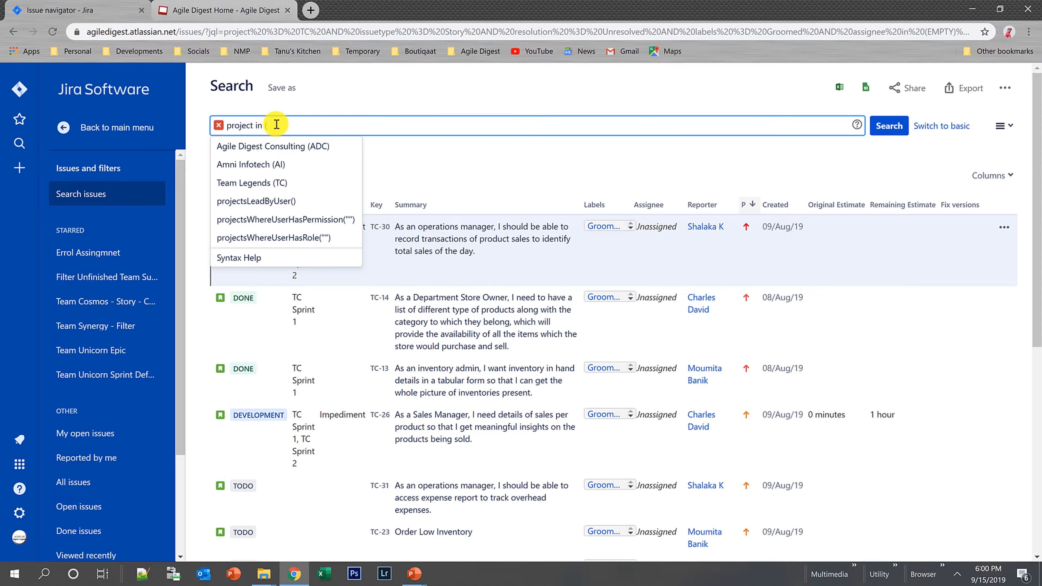
pyautogui.write('(')
pyautogui.click(246, 183)
pyautogui.write(',Ag')
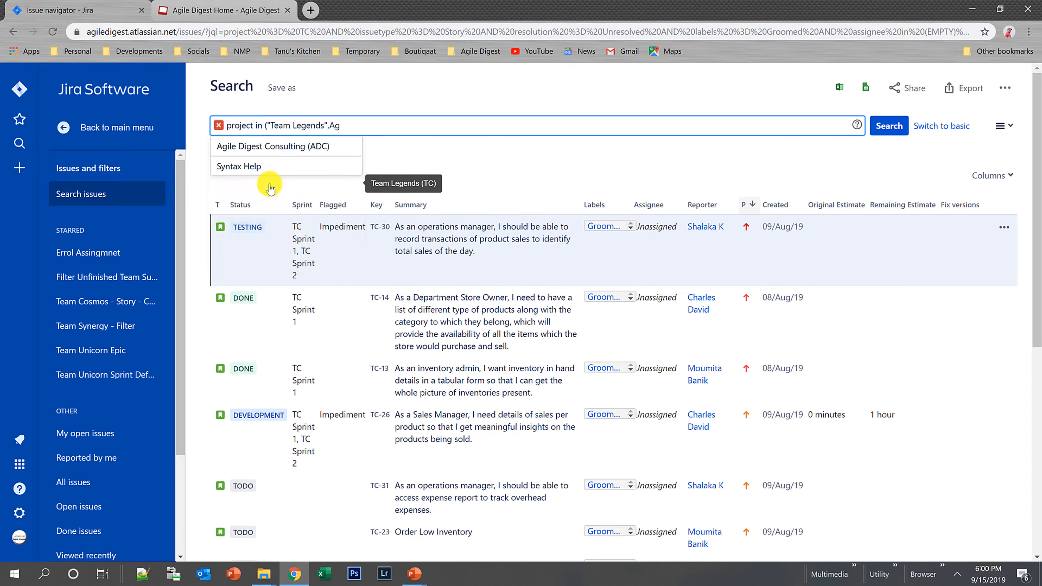
pyautogui.click(286, 145)
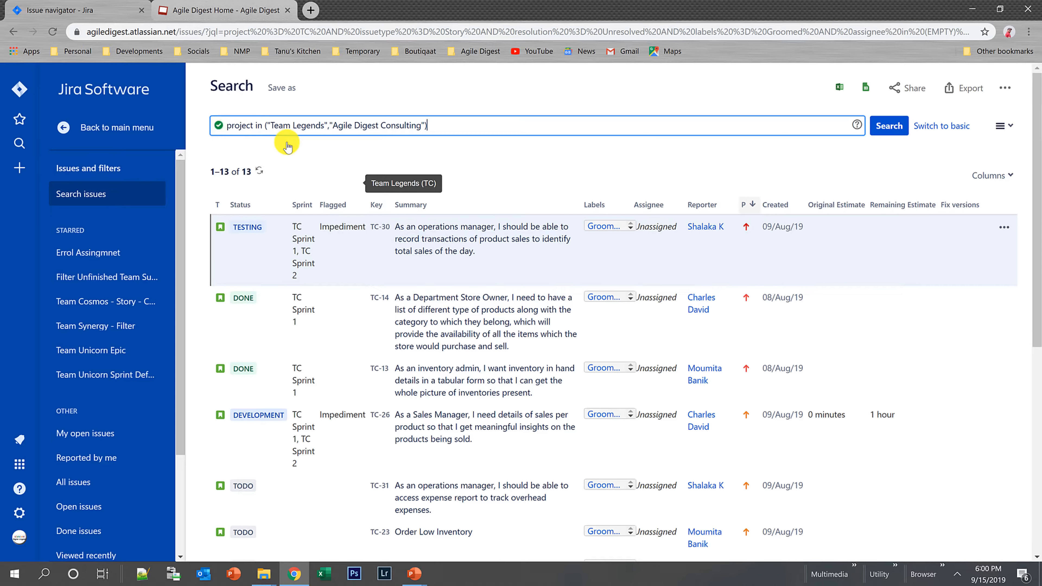
pyautogui.click(894, 130)
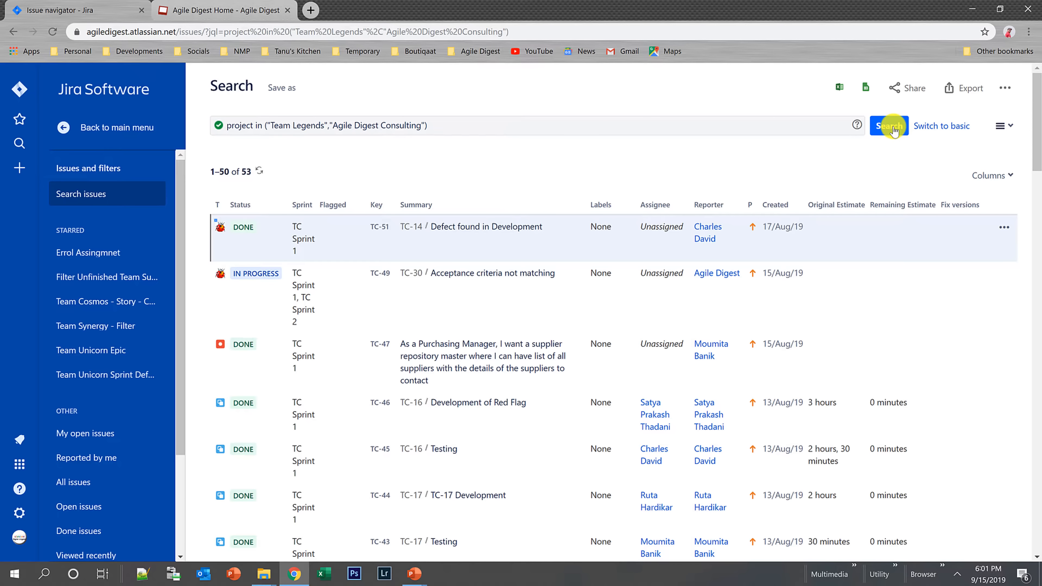
pyautogui.scroll(-10, 428, 456)
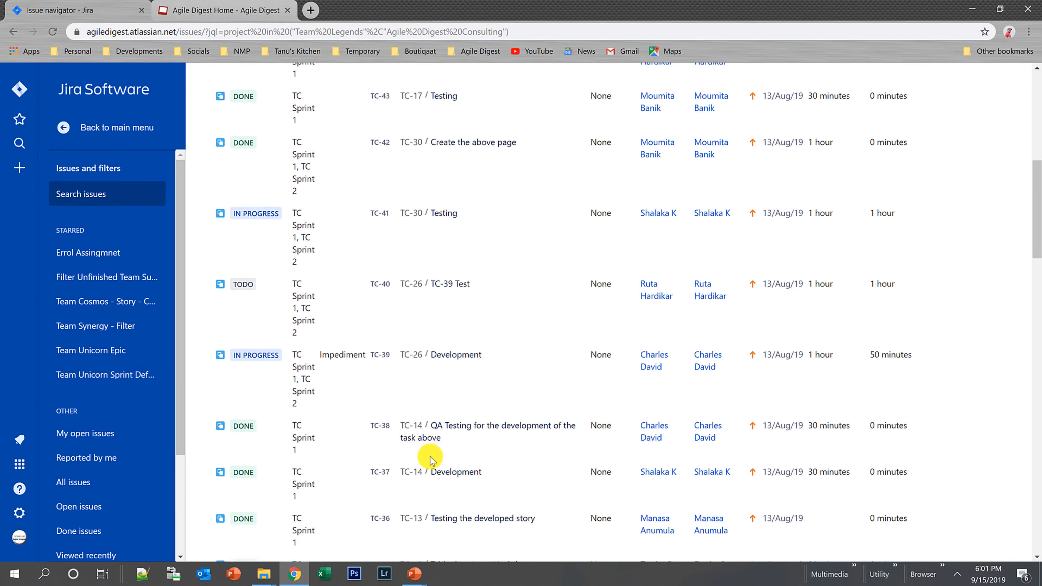
pyautogui.scroll(-10, 430, 458)
pyautogui.scroll(20, 431, 456)
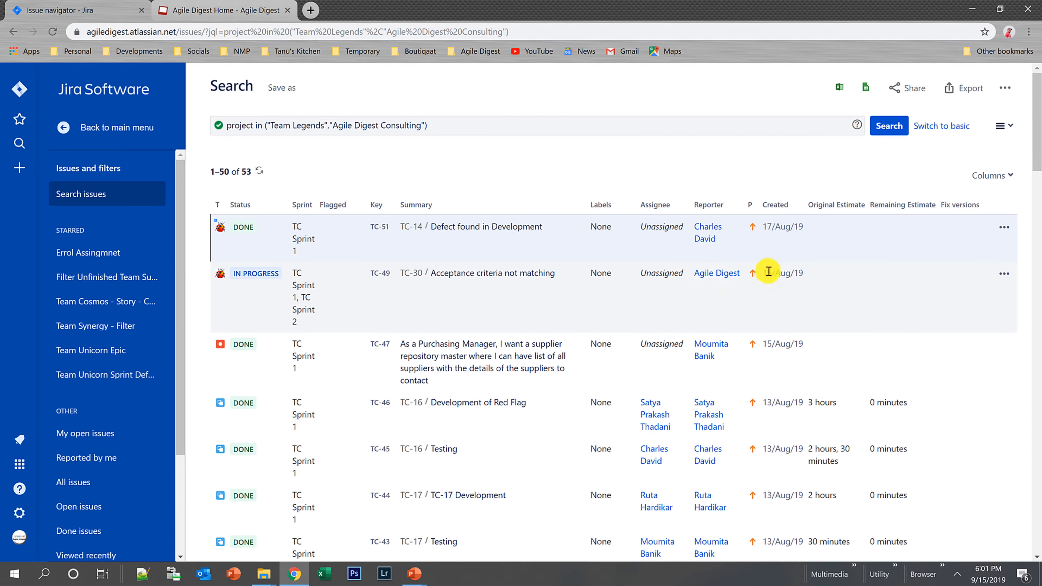
# - View the two-project query in basic search, check its project filter and return to JQL
pyautogui.click(942, 126)
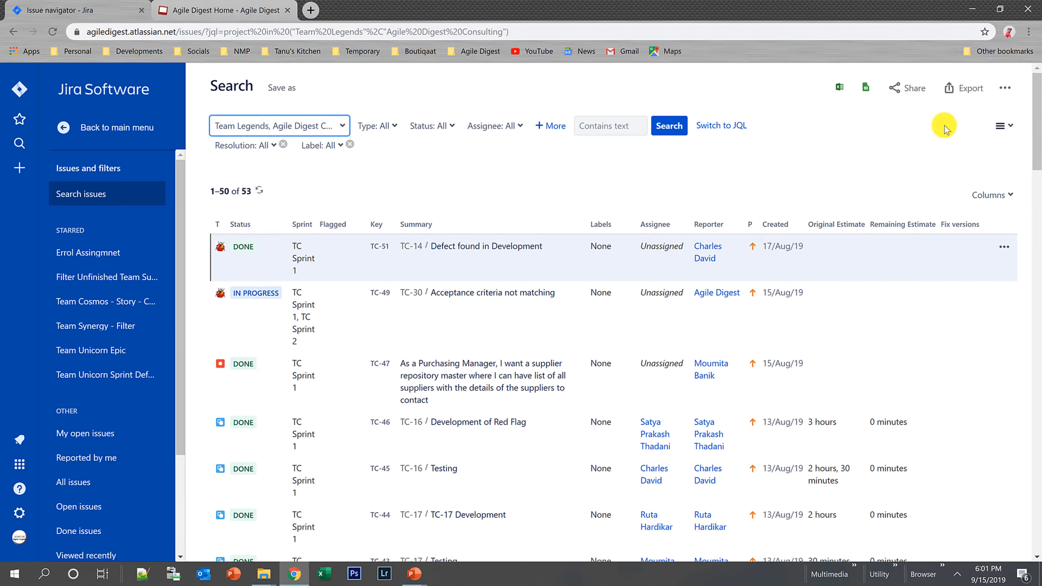
pyautogui.click(342, 130)
pyautogui.click(413, 172)
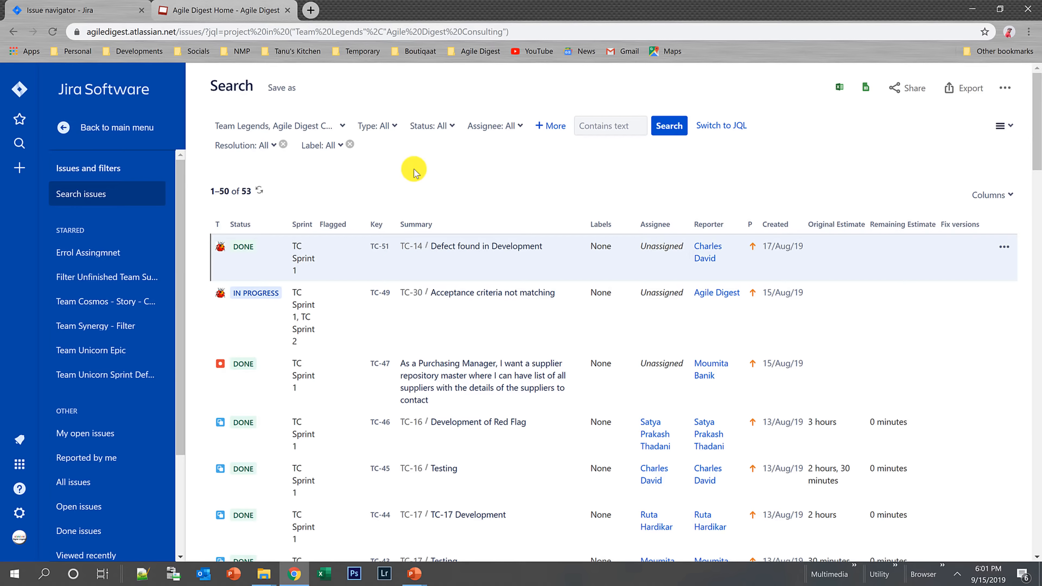
pyautogui.click(723, 130)
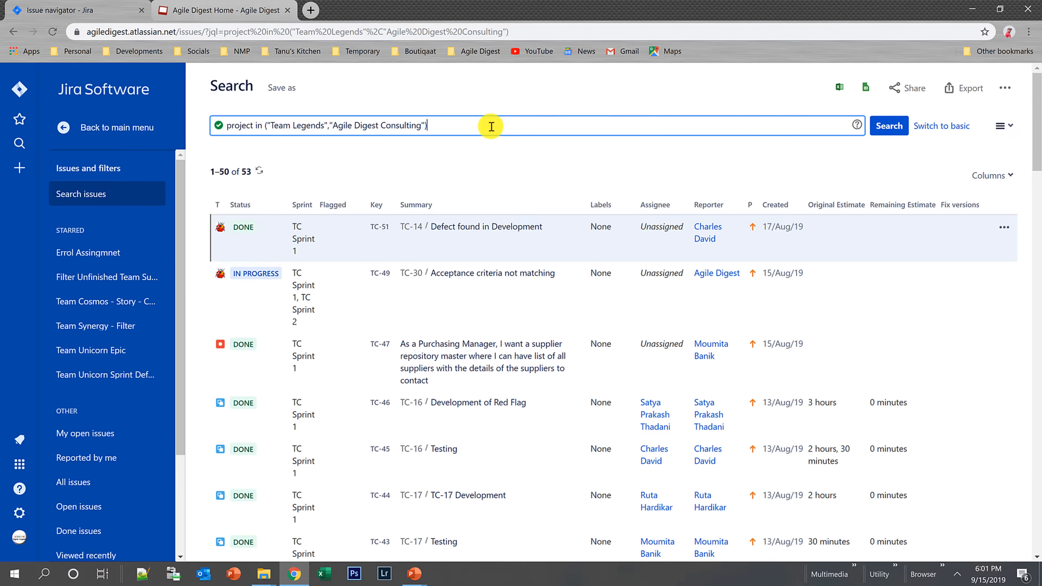
# - Append the condition "and issuetype in Story" to the two-project query
pyautogui.write('and')
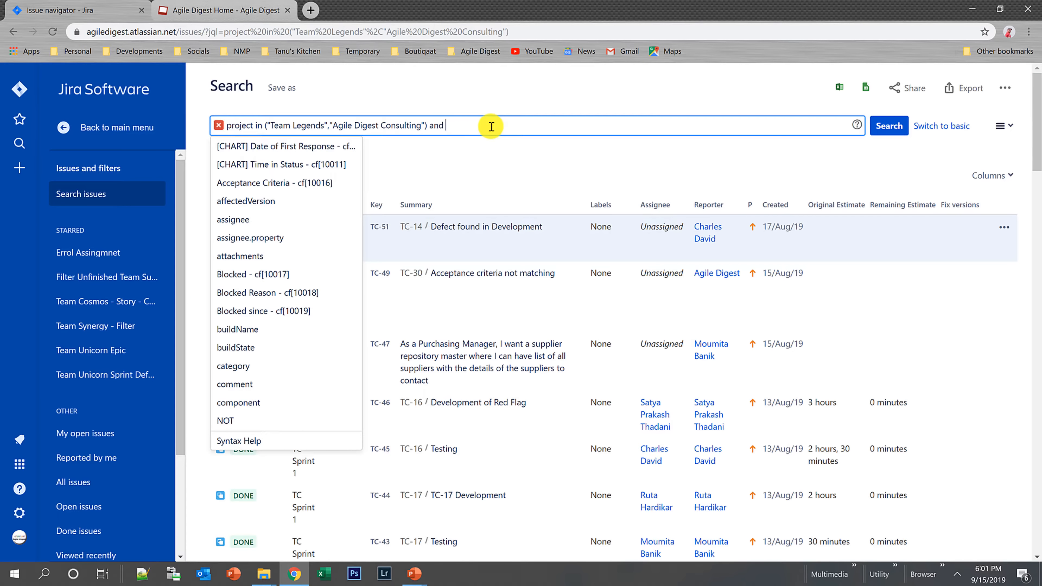
pyautogui.write('iss')
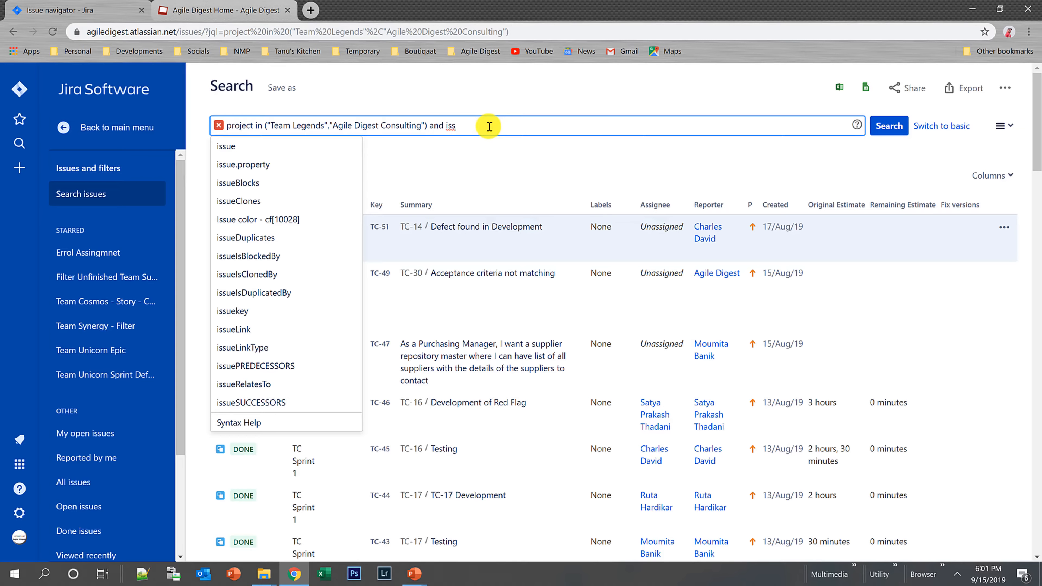
pyautogui.write('ue')
pyautogui.write('ty')
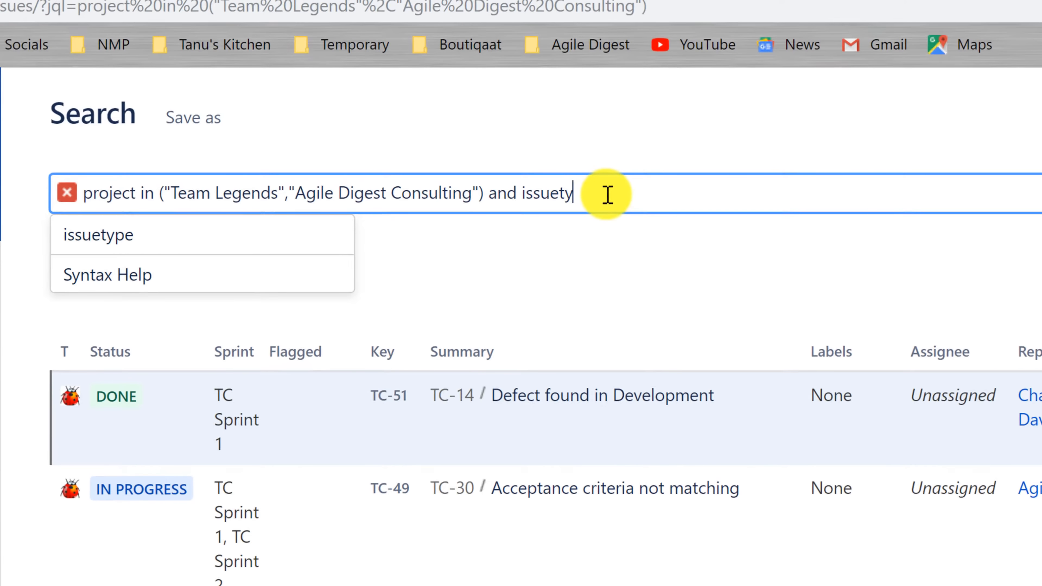
pyautogui.click(113, 242)
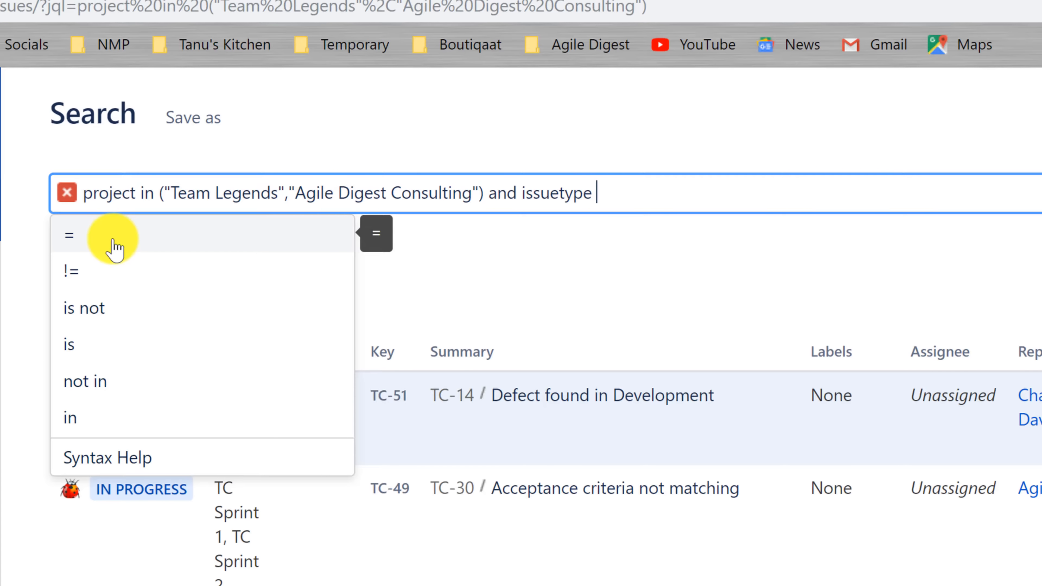
pyautogui.write('in ')
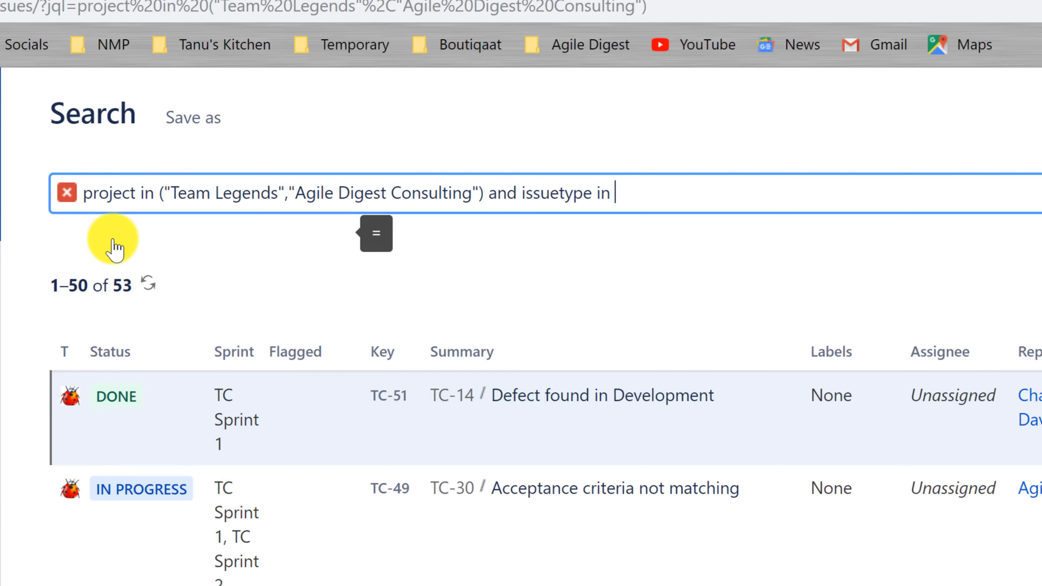
pyautogui.write('Stor')
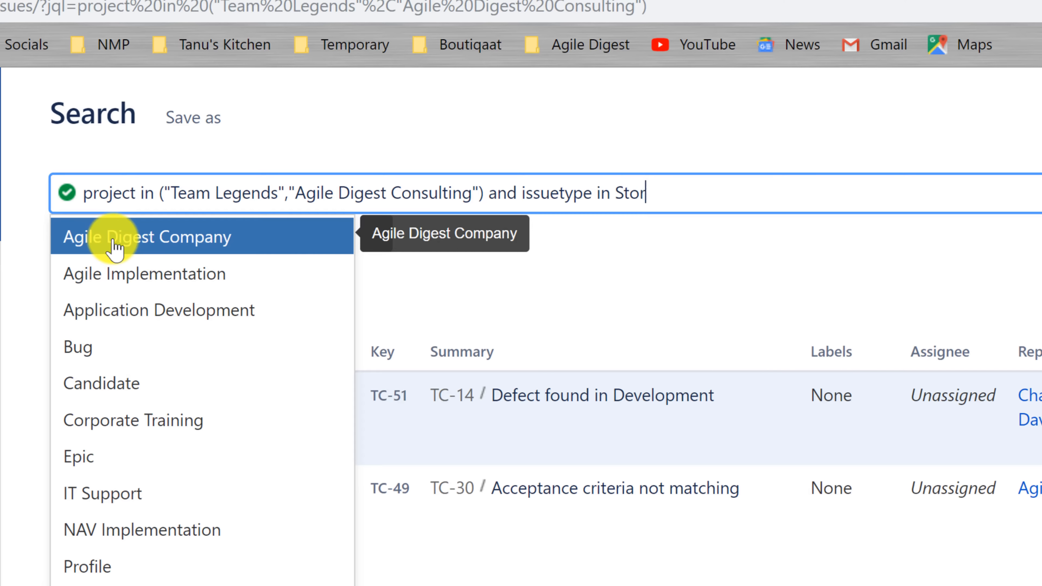
pyautogui.write('y')
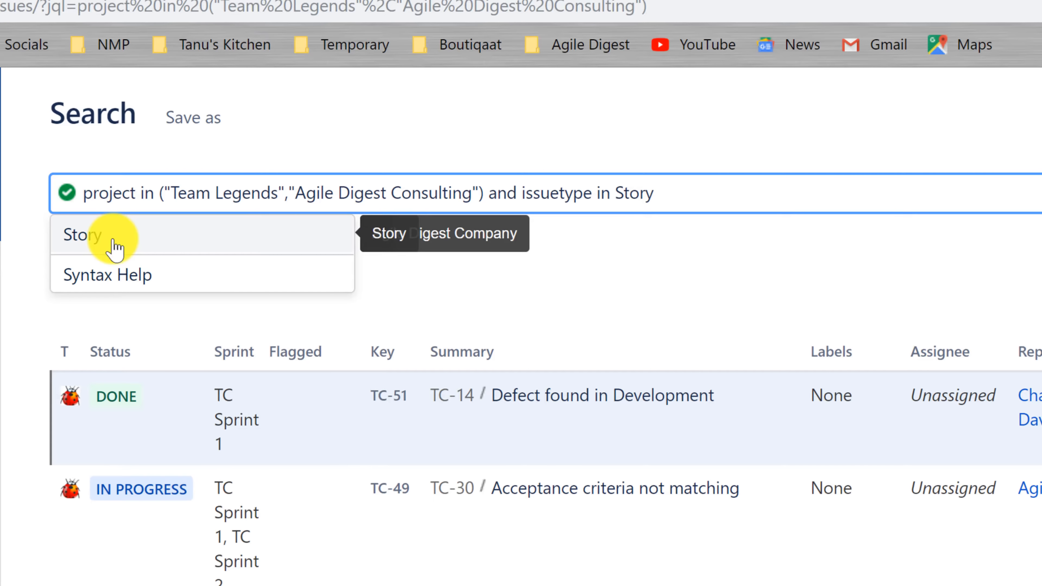
# - Enclose the Story value in parentheses, run the query and look through the resulting stories
pyautogui.hotkey('ctrl', 'Left')
pyautogui.write('(')
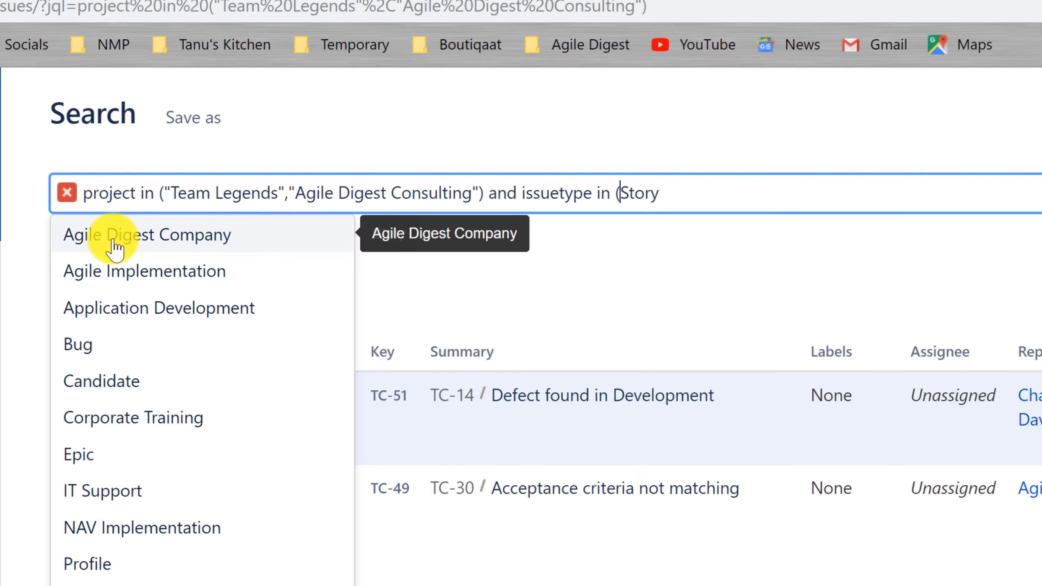
pyautogui.press('End')
pyautogui.write(')')
pyautogui.press('Return')
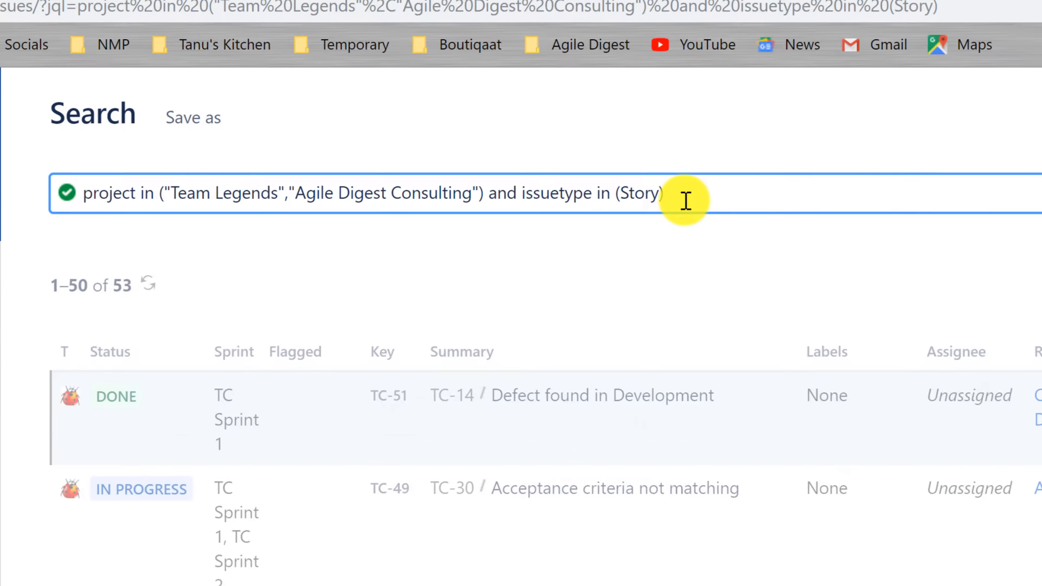
pyautogui.scroll(-10, 415, 562)
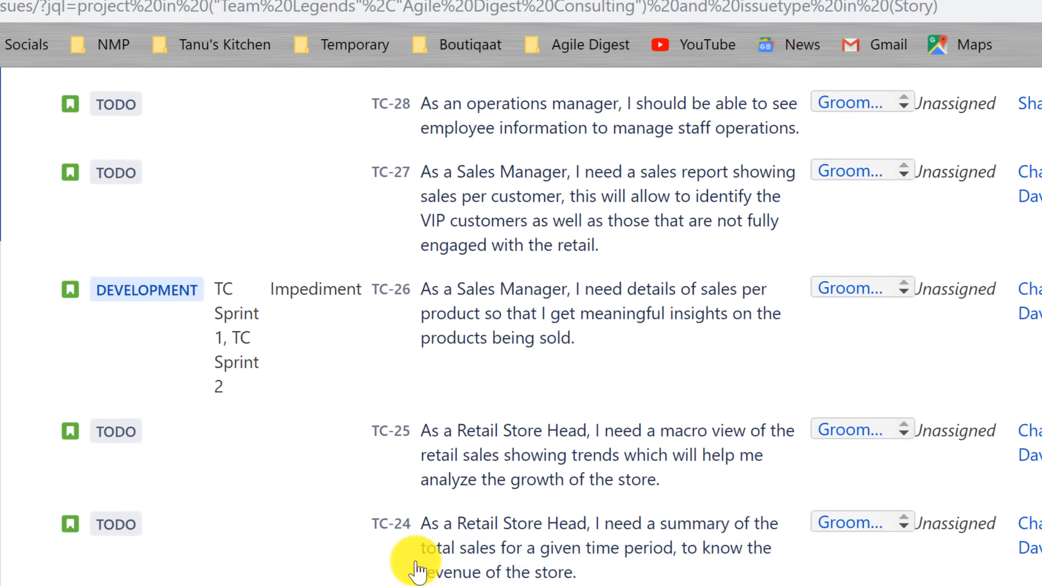
pyautogui.scroll(10, 416, 568)
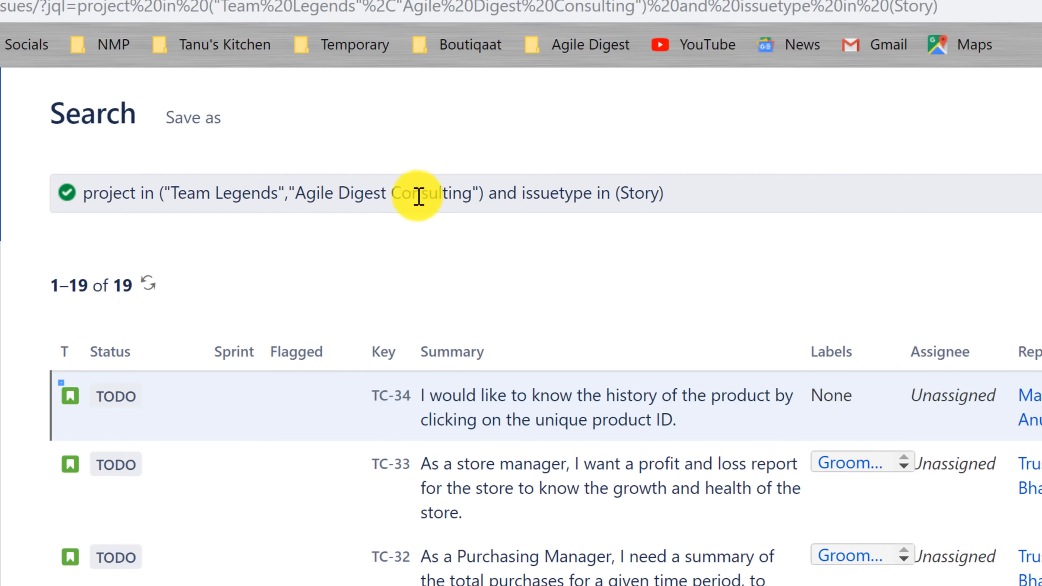
# - Replace the query with project = "Team Legends"
pyautogui.moveTo(143, 196); pyautogui.dragTo(918, 285)
pyautogui.press('BackSpace')
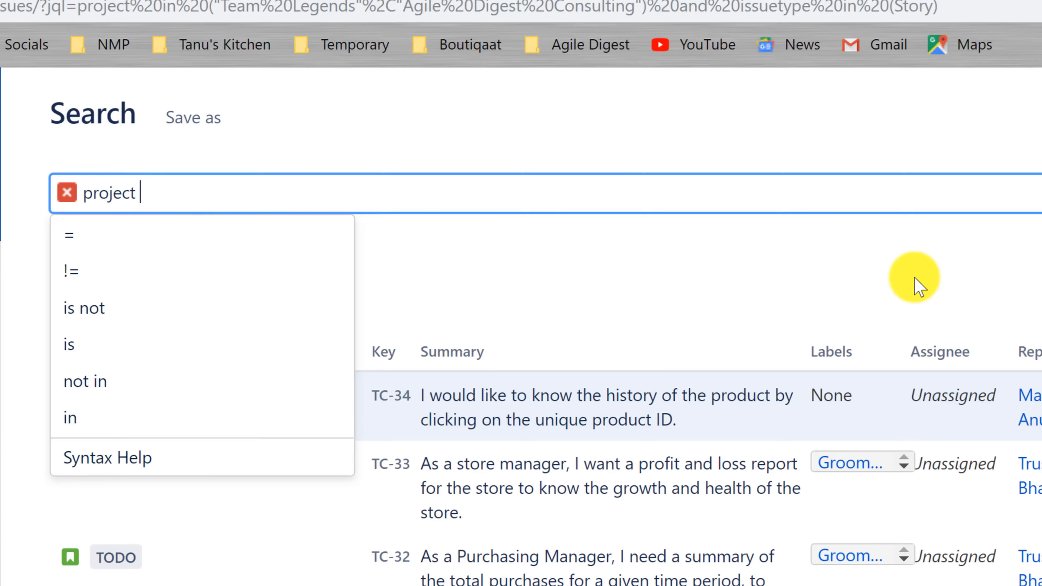
pyautogui.write('=')
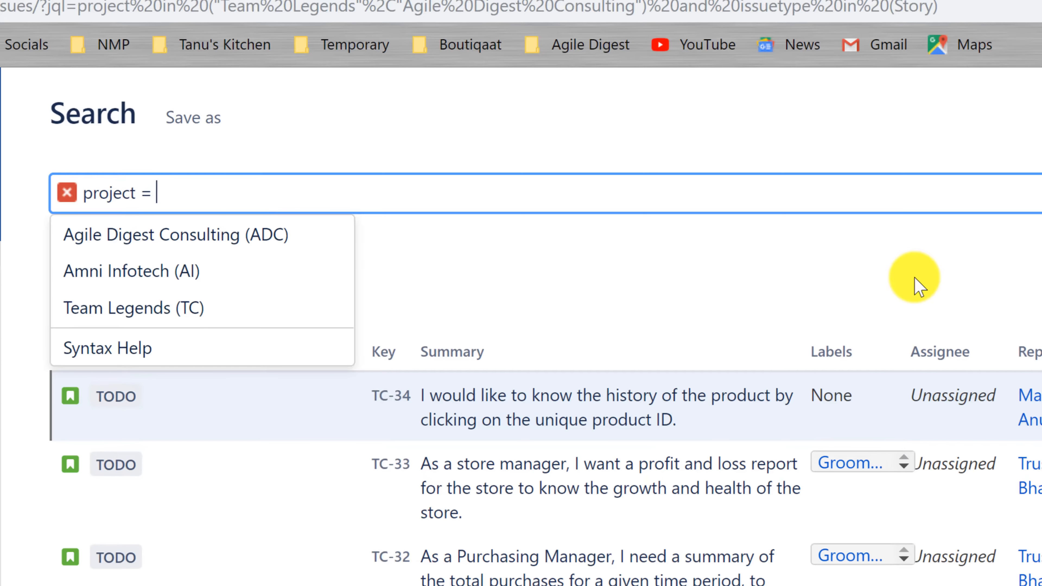
pyautogui.click(240, 312)
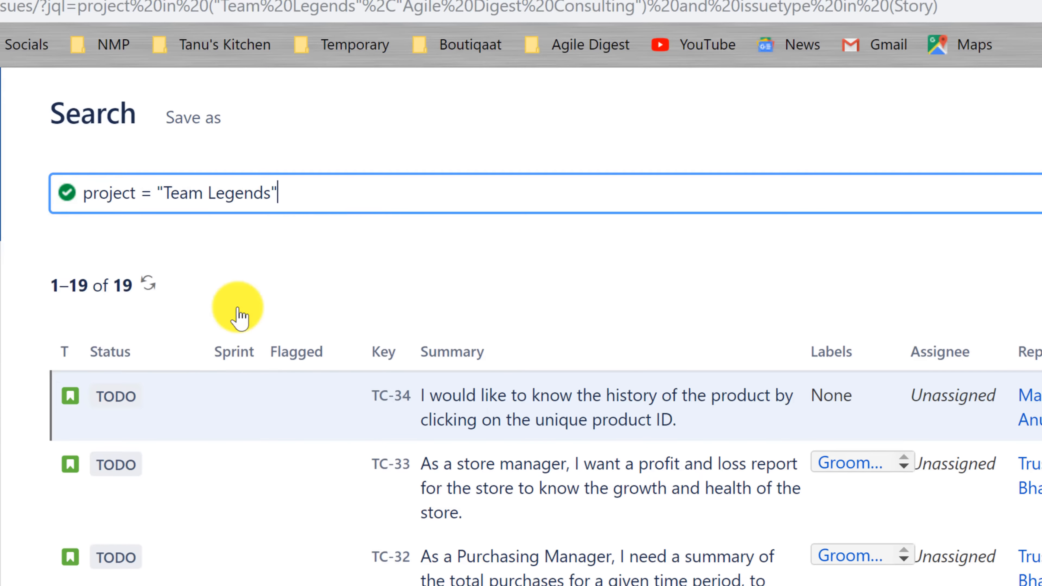
# - Append "and issuetype = story" to the Team Legends query and enclose the whole expression in parentheses
pyautogui.write('and ')
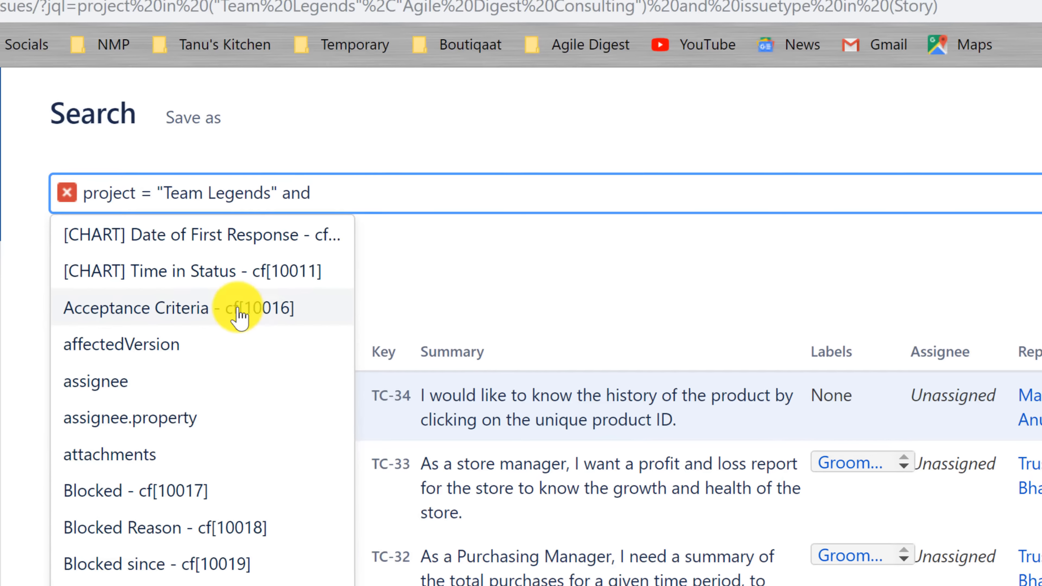
pyautogui.write('issu')
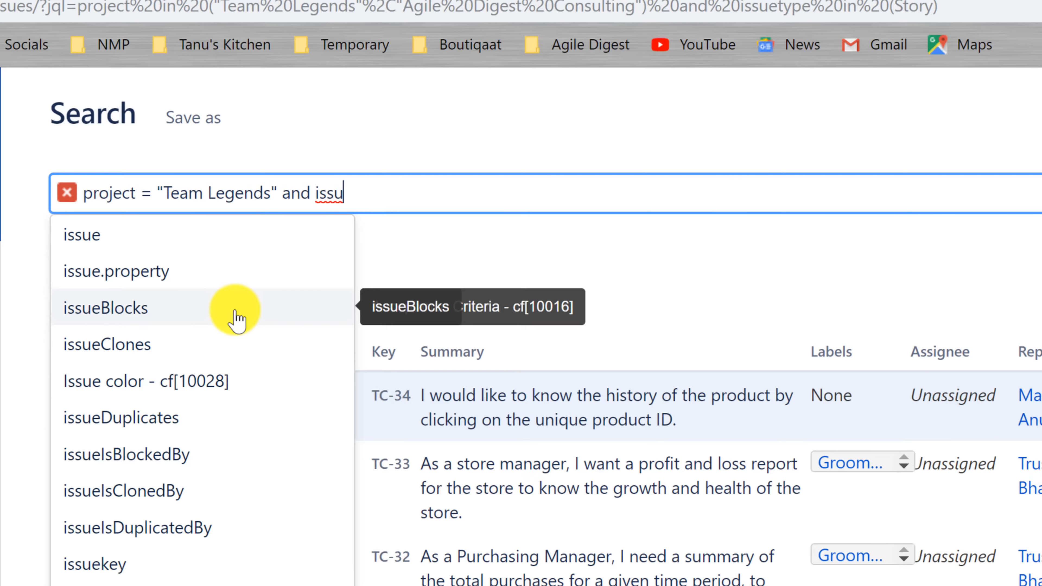
pyautogui.write('et')
pyautogui.click(166, 238)
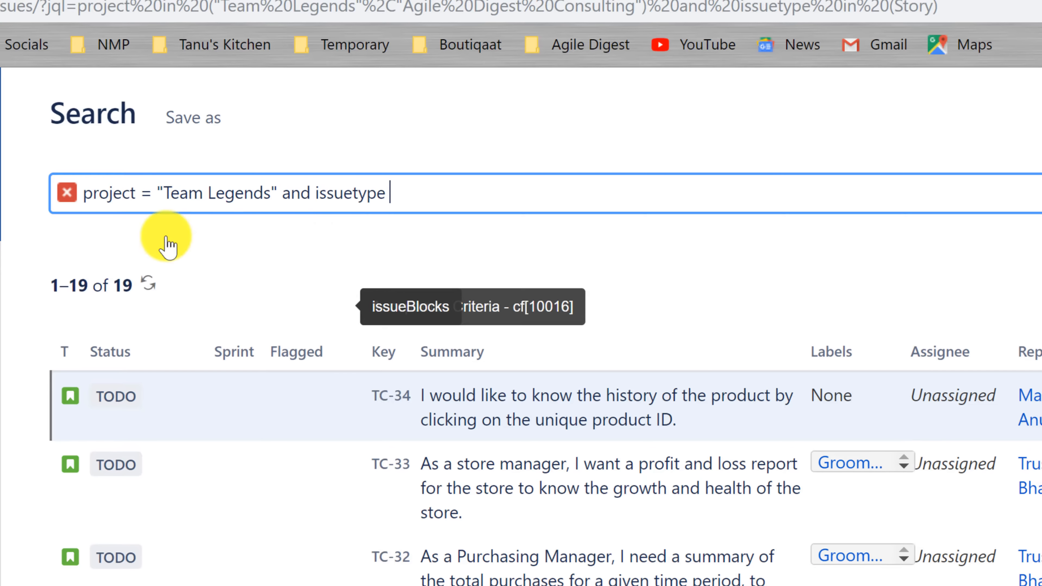
pyautogui.click(167, 239)
pyautogui.write('story')
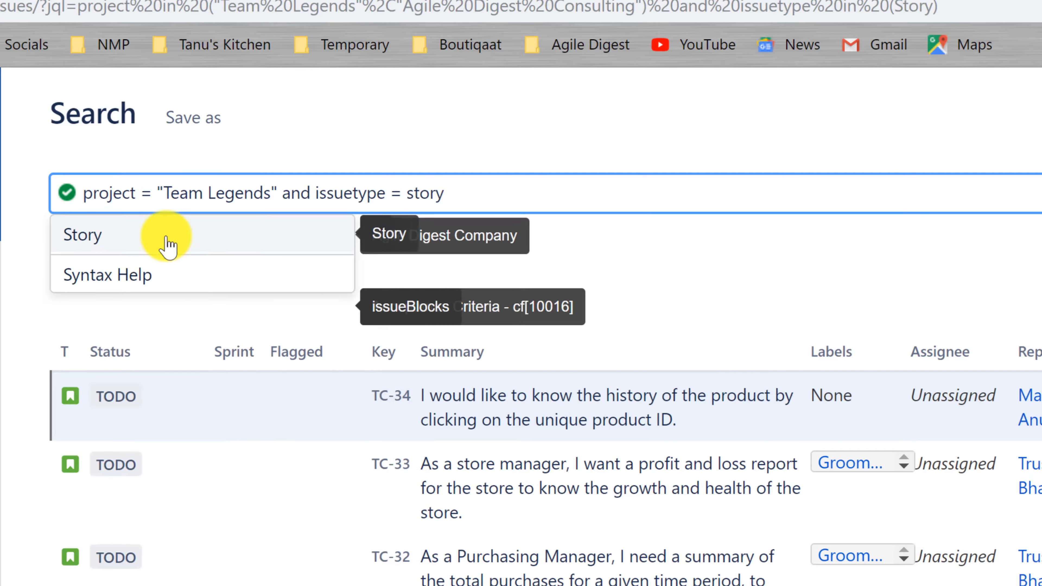
pyautogui.write(')')
pyautogui.click(83, 193)
pyautogui.write('(')
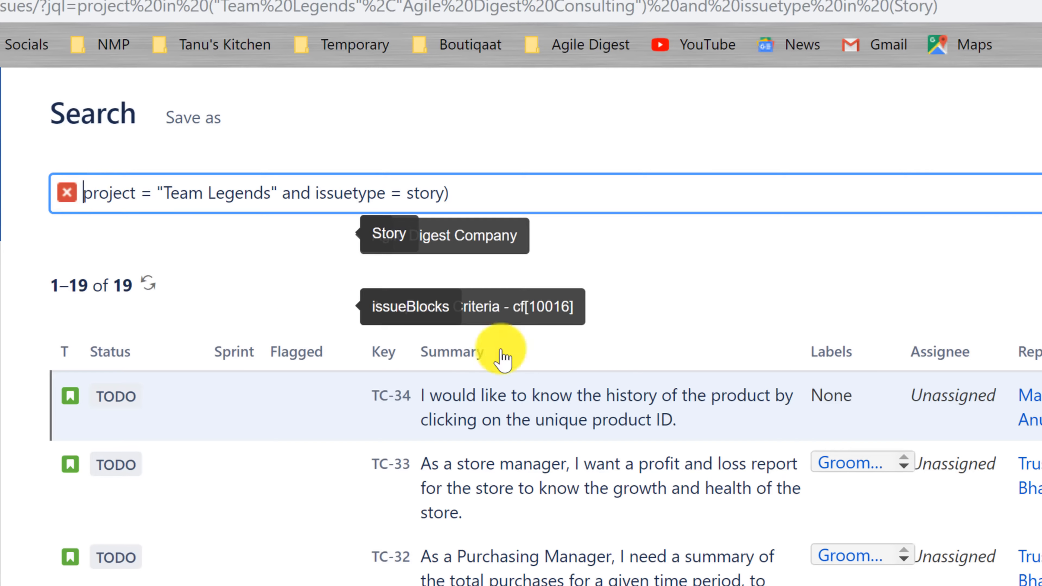
# - Extend the query after the closing parenthesis with or project = "Agile Digest Consulting"
pyautogui.click(544, 188)
pyautogui.write('or')
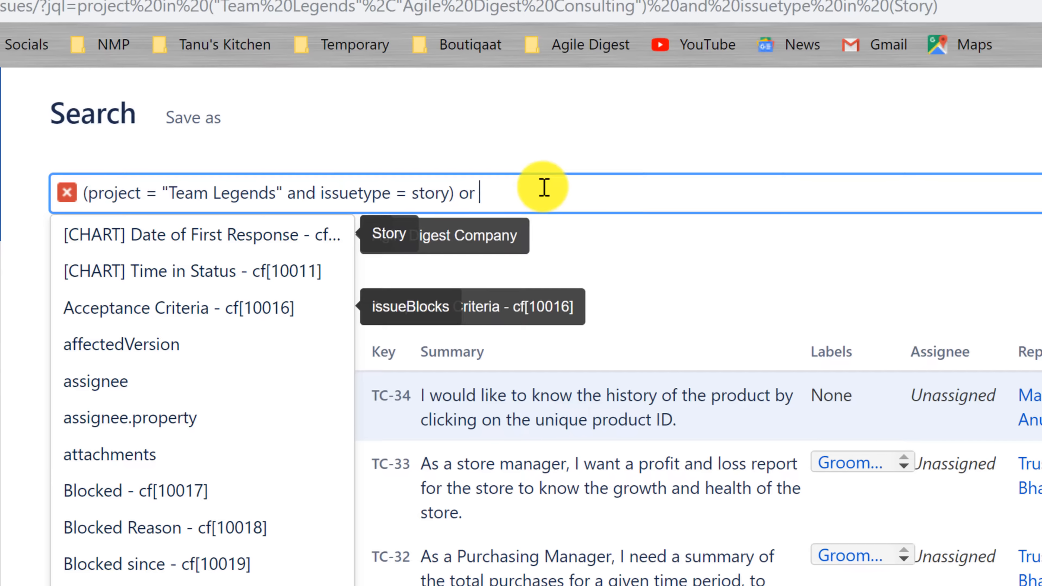
pyautogui.write('proj')
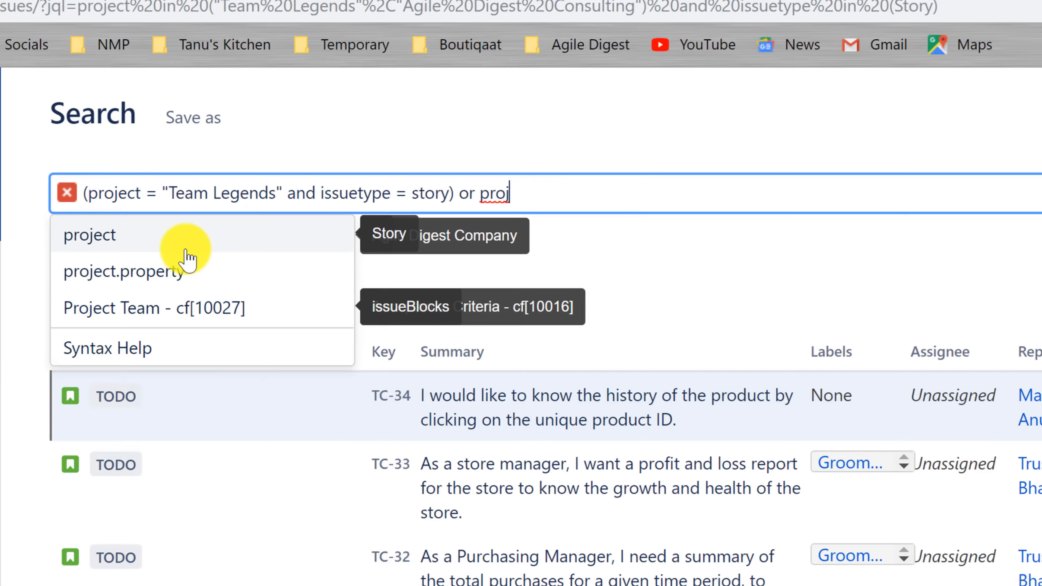
pyautogui.click(185, 246)
pyautogui.write('=')
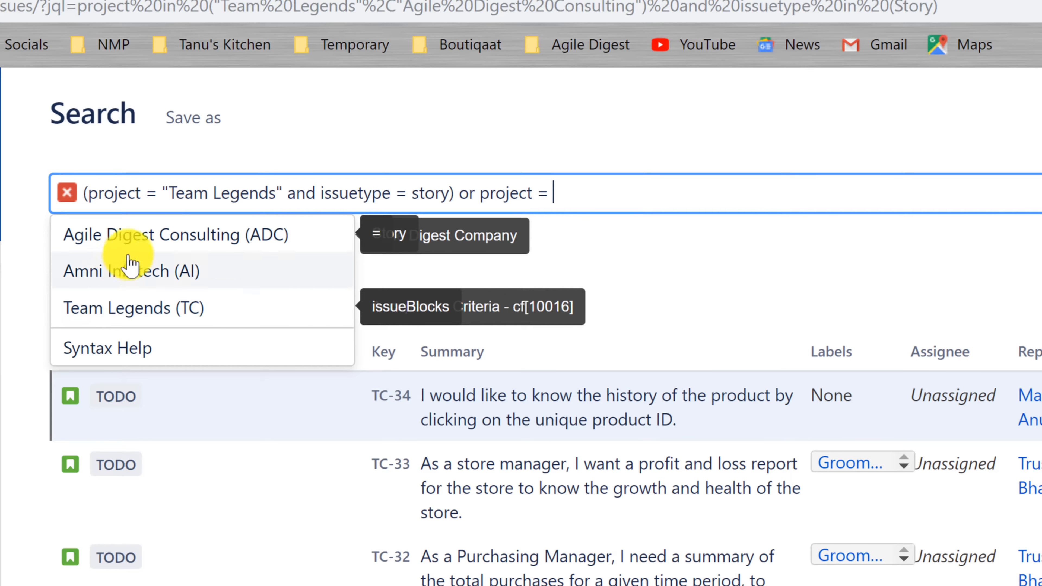
pyautogui.click(163, 233)
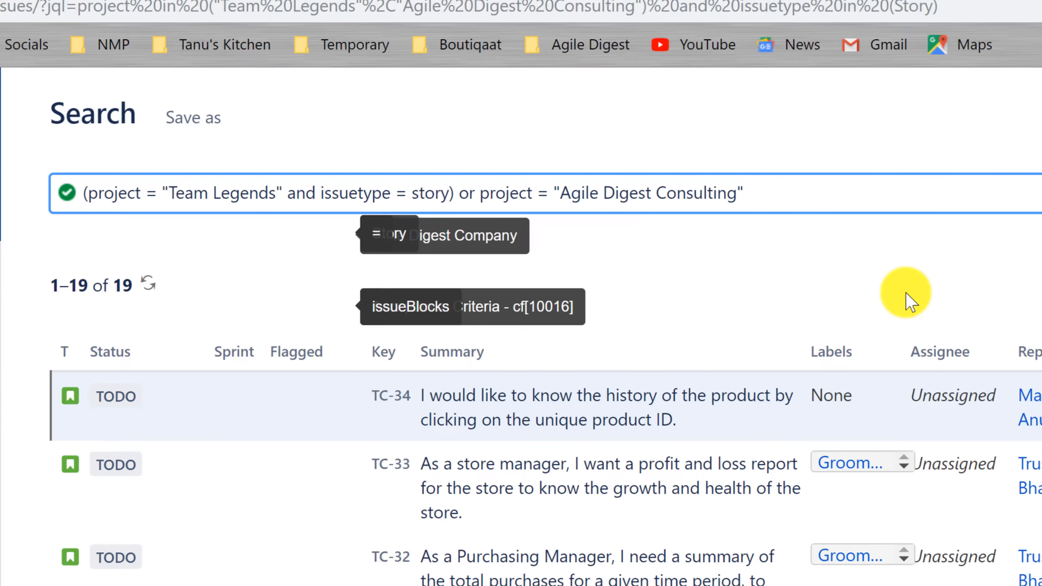
# - Append "and issuetype in standardIssueTypes()" to the end of the query, after the Agile Digest Consulting project condition
pyautogui.write('and iss')
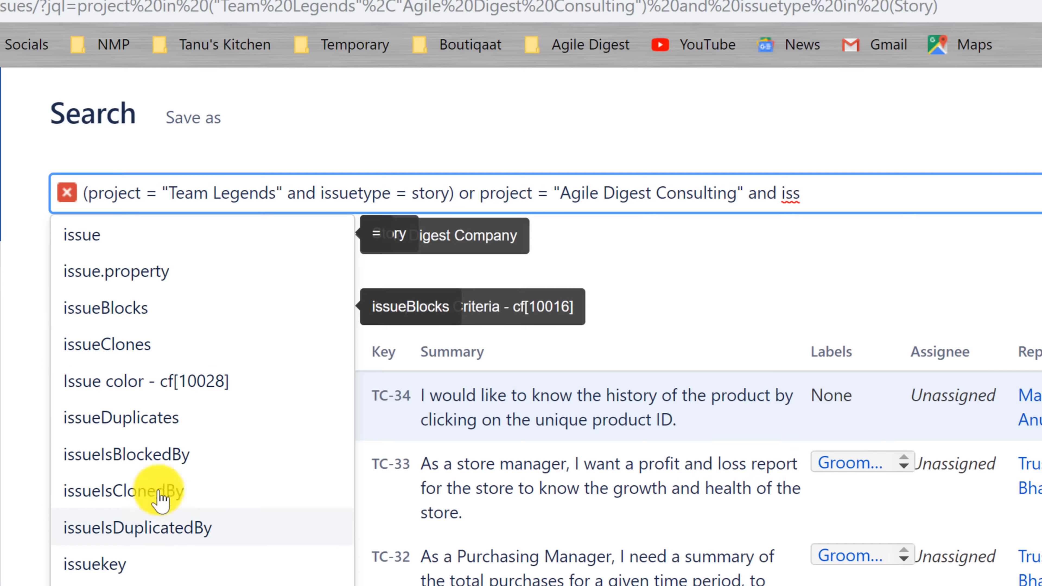
pyautogui.write('uety')
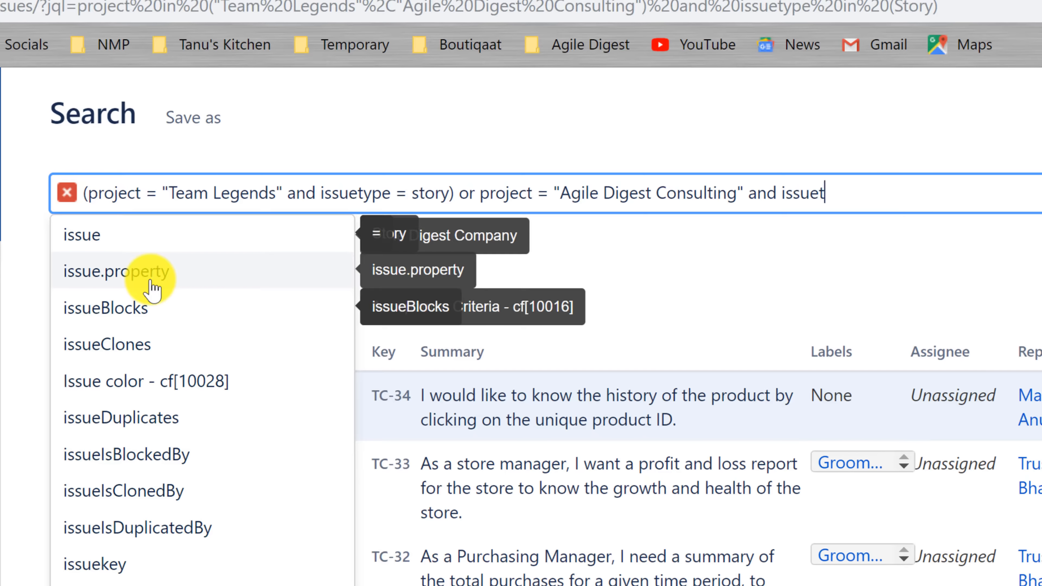
pyautogui.click(126, 246)
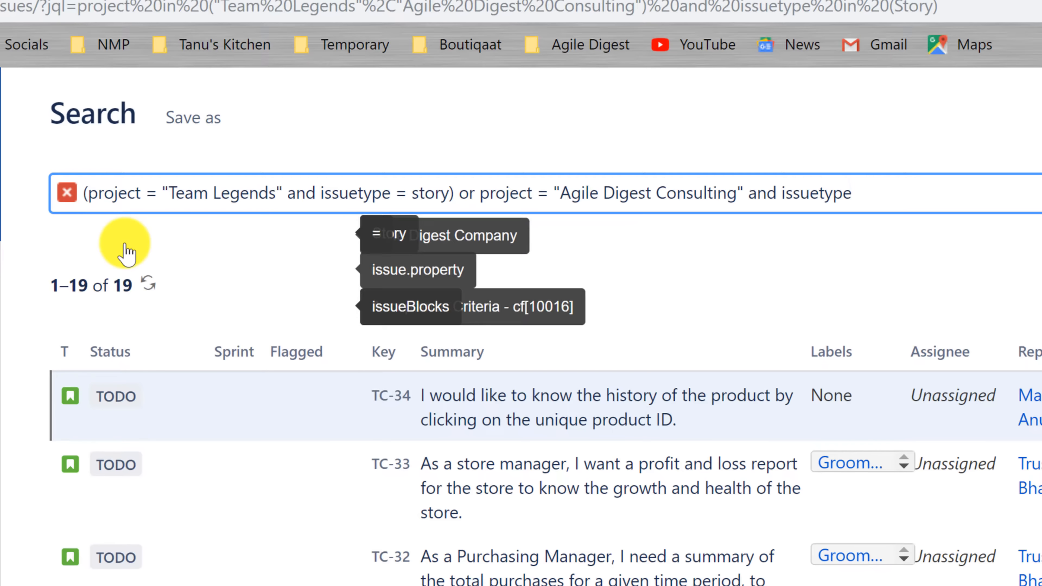
pyautogui.write('in st')
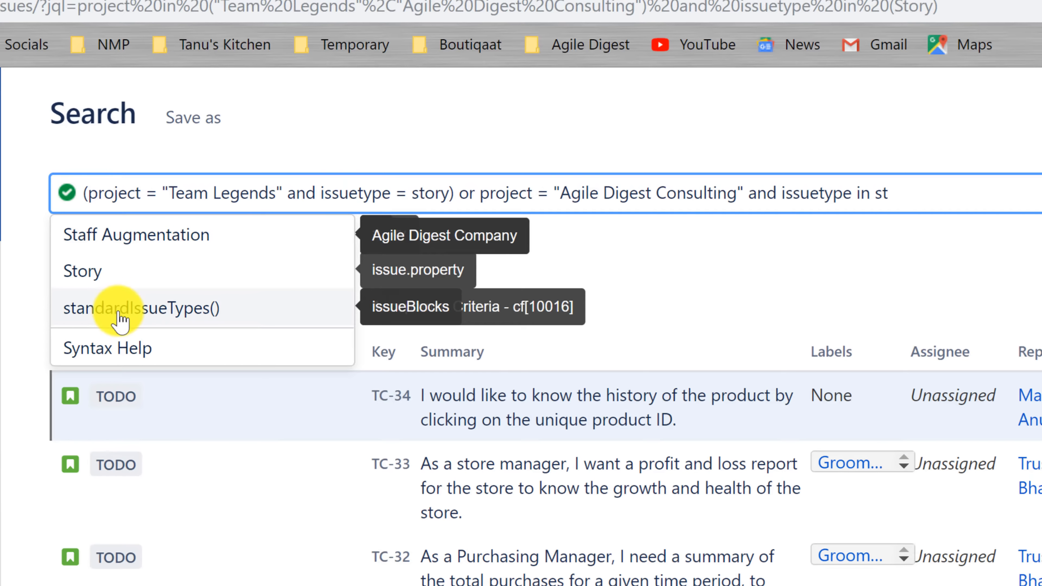
pyautogui.click(120, 308)
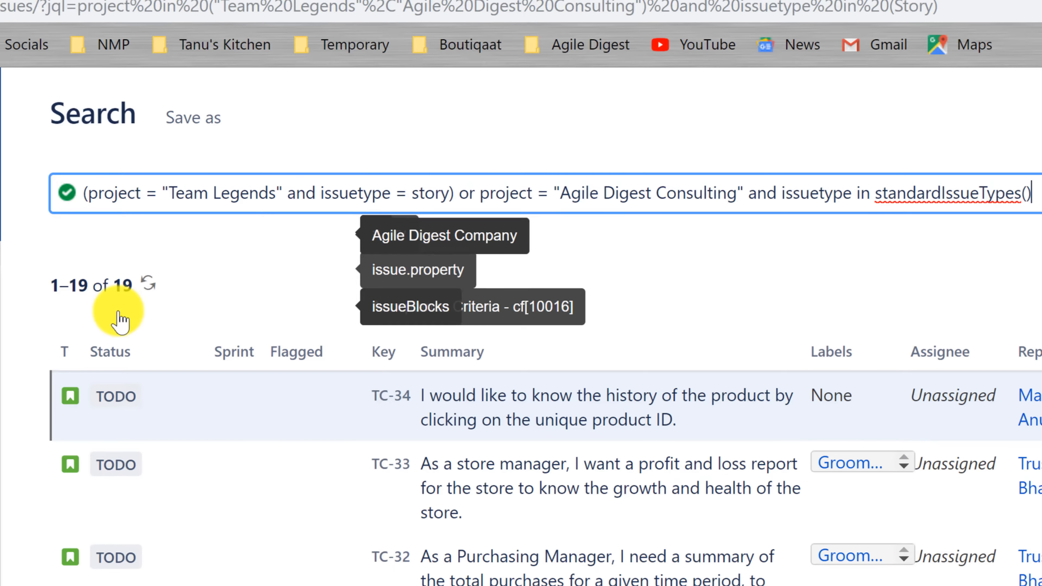
# - Enclose the Agile Digest Consulting project and issue type conditions in parentheses and run the query
pyautogui.write(')')
pyautogui.click(479, 193)
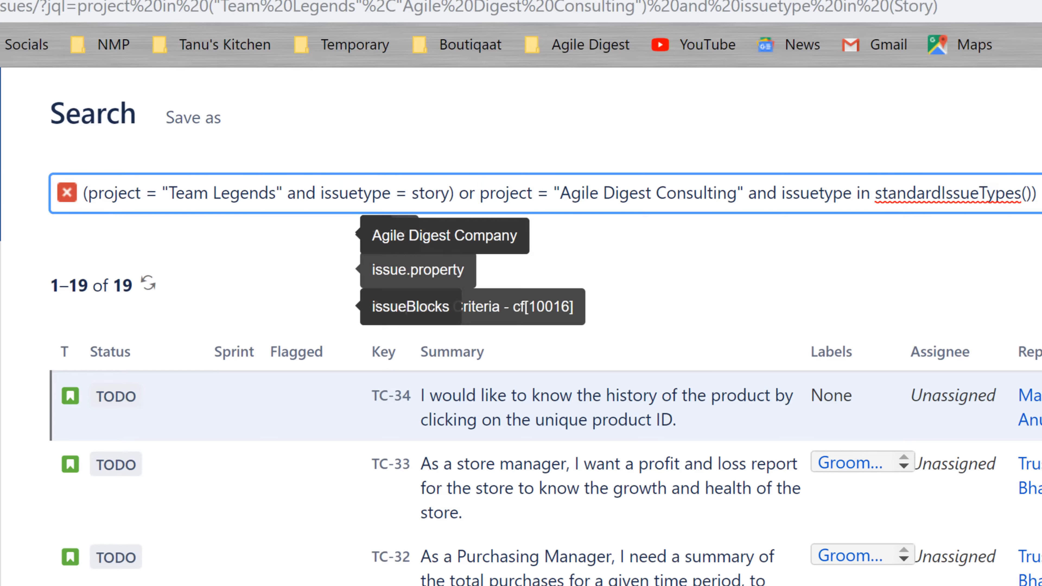
pyautogui.write('(')
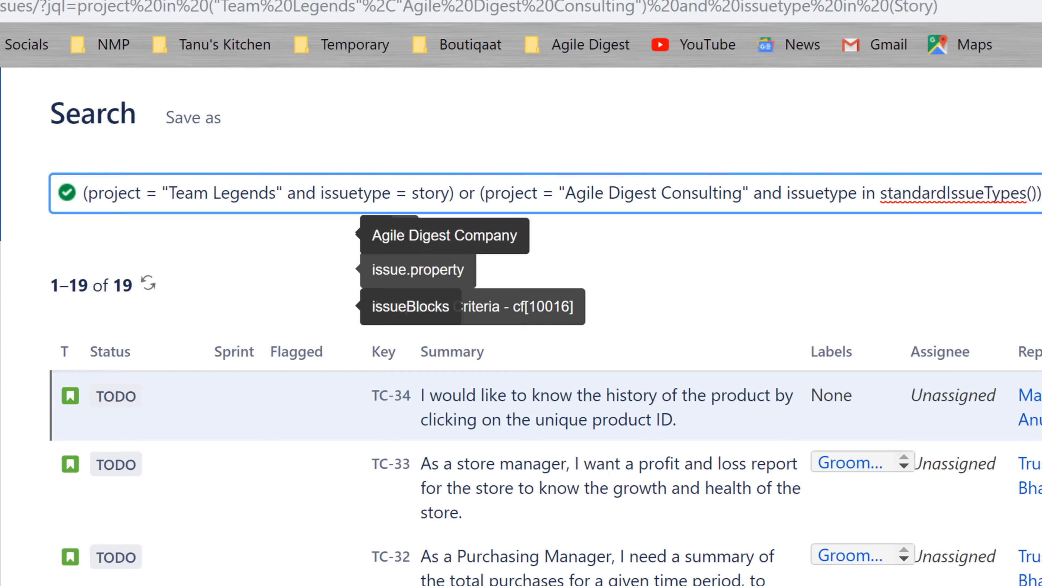
pyautogui.press('Return')
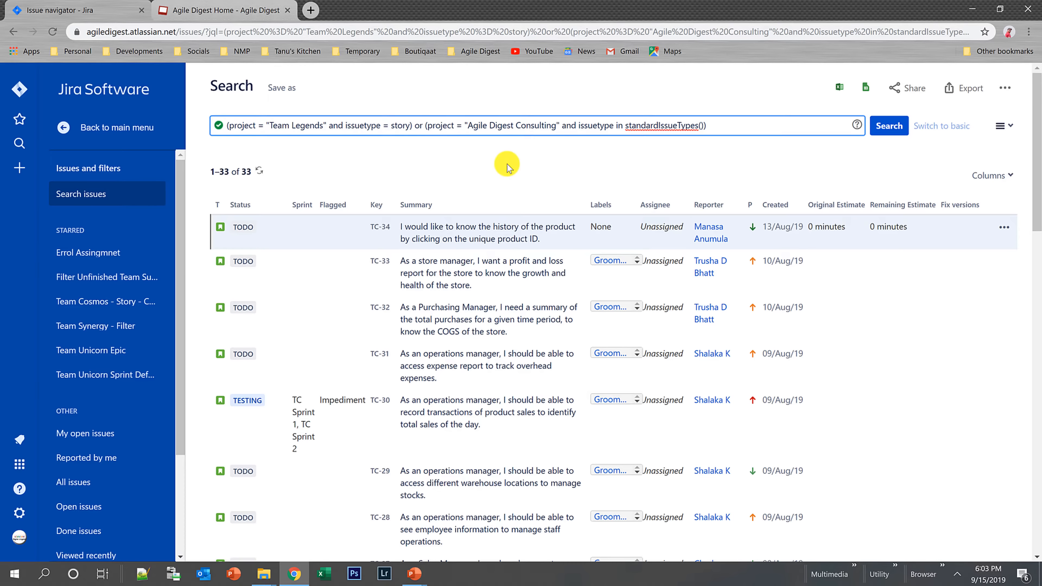
# - Look through the combined results, comparing the Team Legends stories with the Agile Digest Consulting issues
pyautogui.scroll(-10, 507, 166)
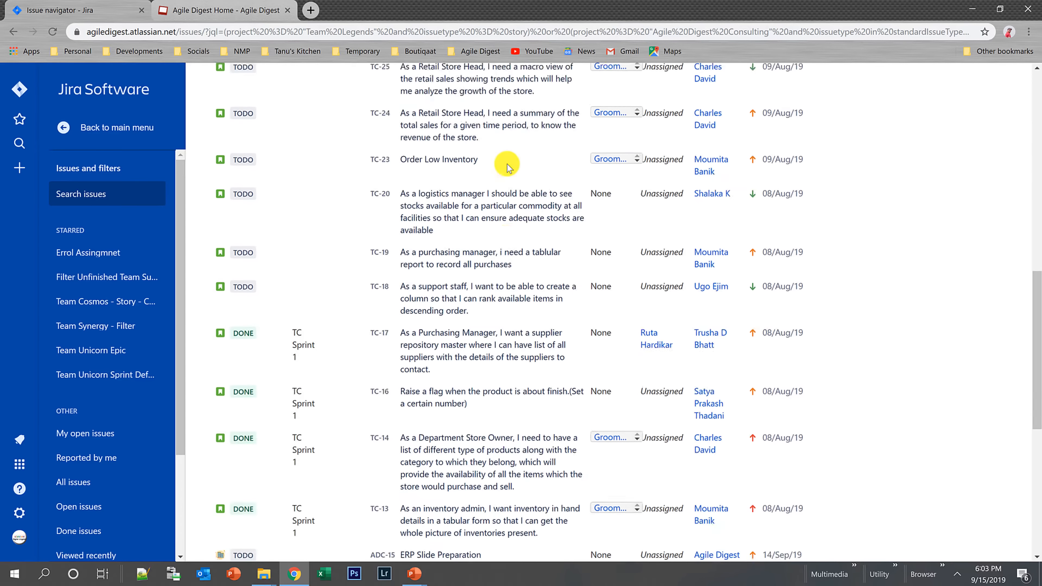
pyautogui.scroll(-5, 506, 166)
pyautogui.scroll(15, 507, 166)
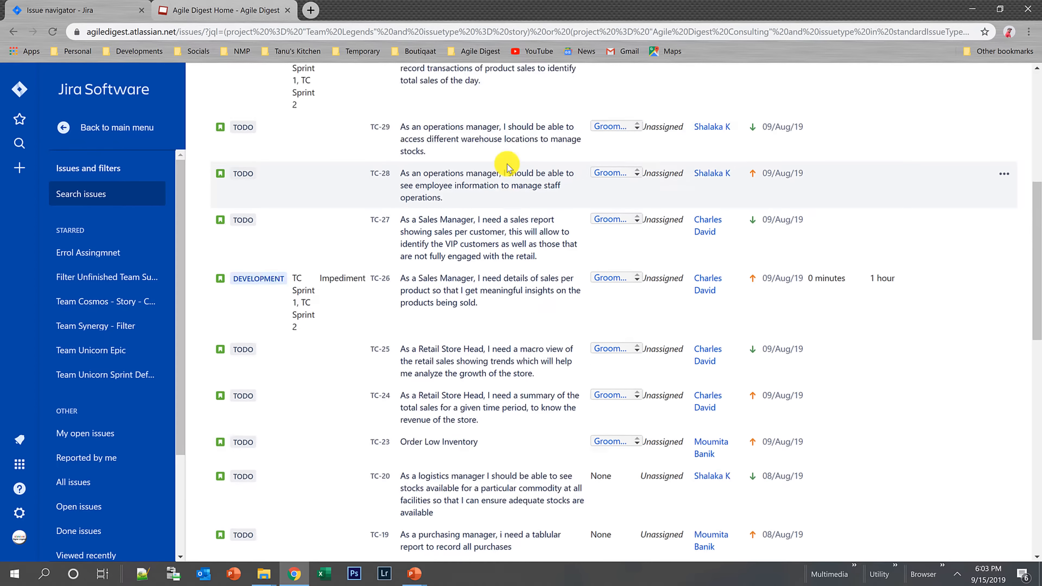
pyautogui.scroll(-15, 507, 166)
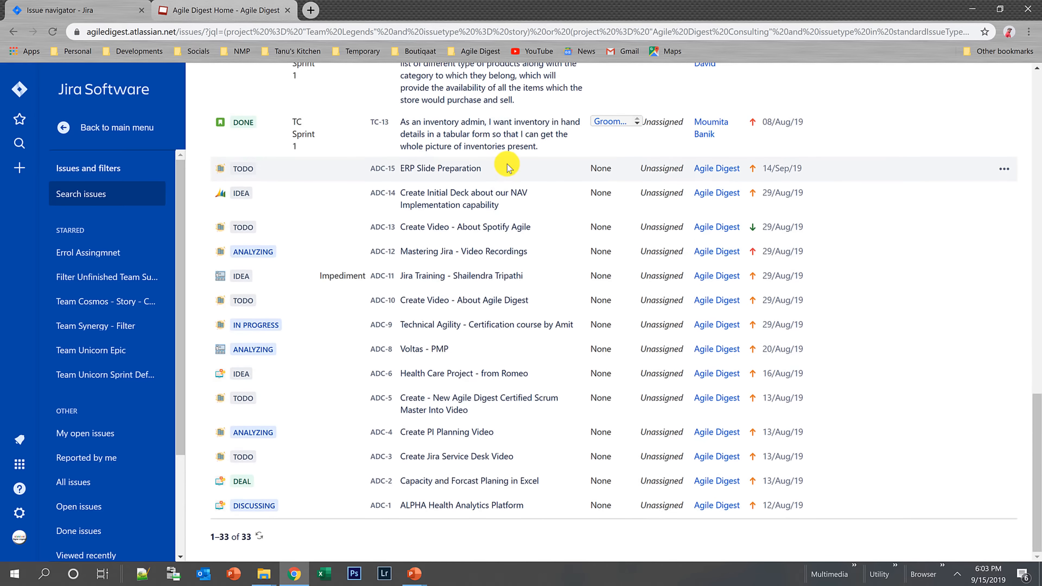
pyautogui.scroll(15, 507, 167)
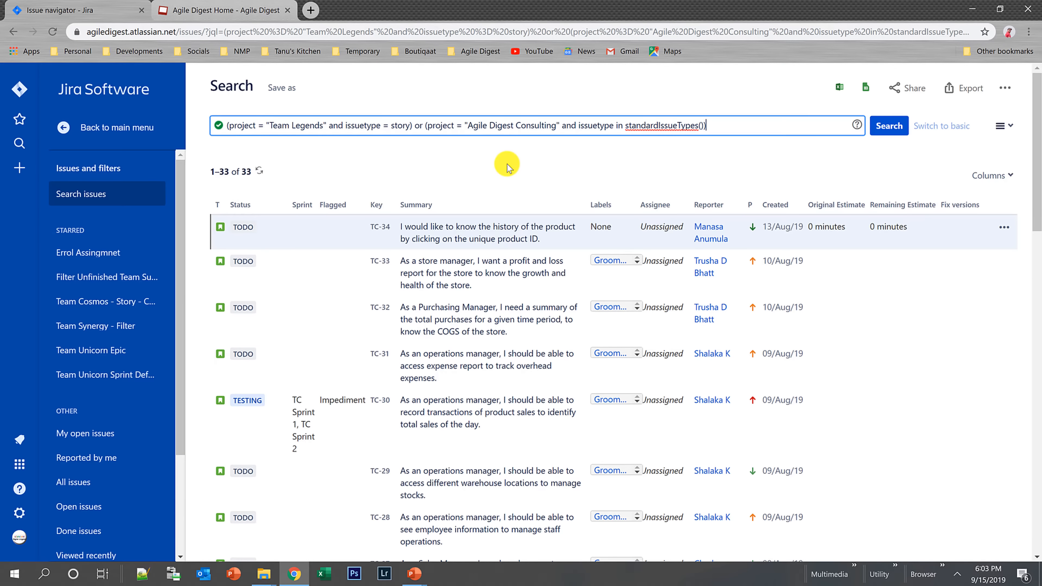
pyautogui.scroll(-10, 507, 167)
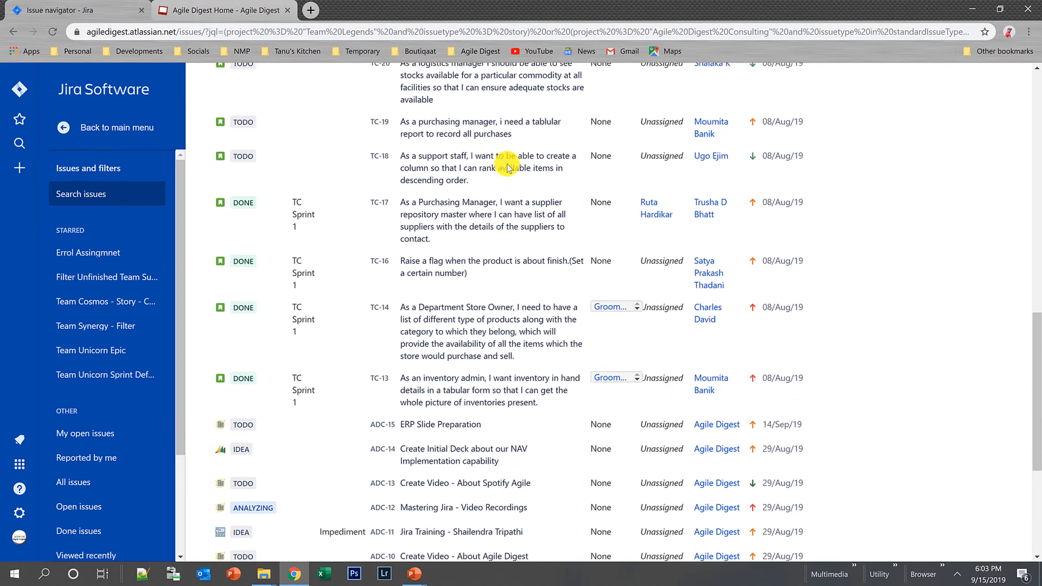
pyautogui.scroll(-1, 674, 286)
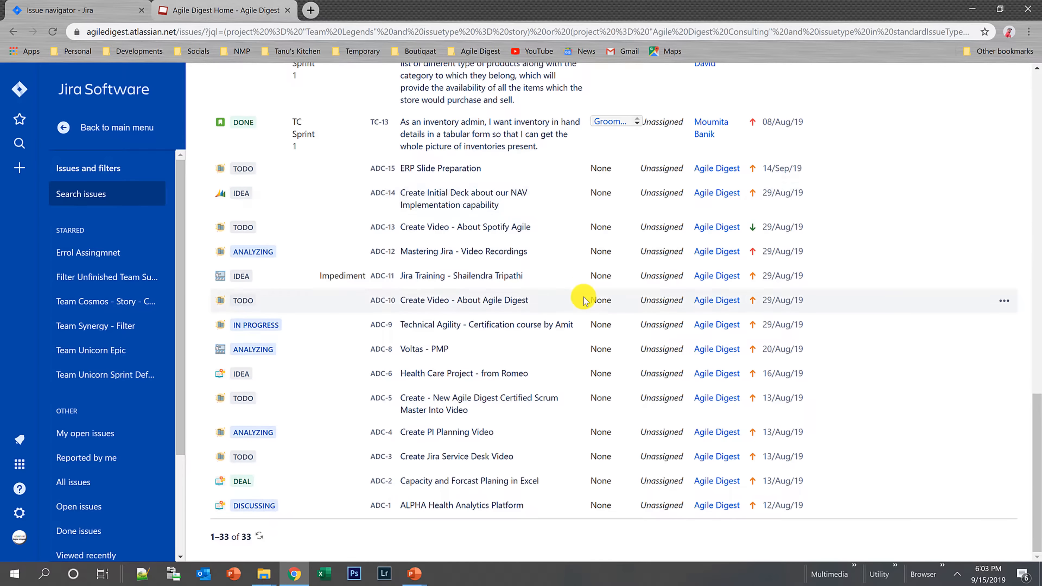
pyautogui.scroll(10, 581, 293)
pyautogui.scroll(5, 583, 299)
pyautogui.scroll(-10, 584, 299)
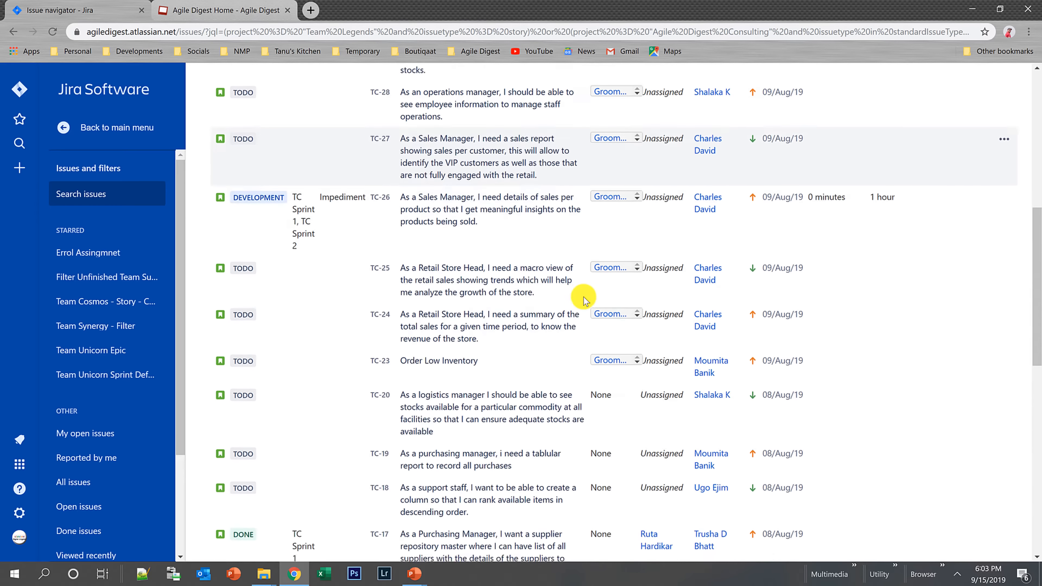
pyautogui.scroll(-4, 583, 301)
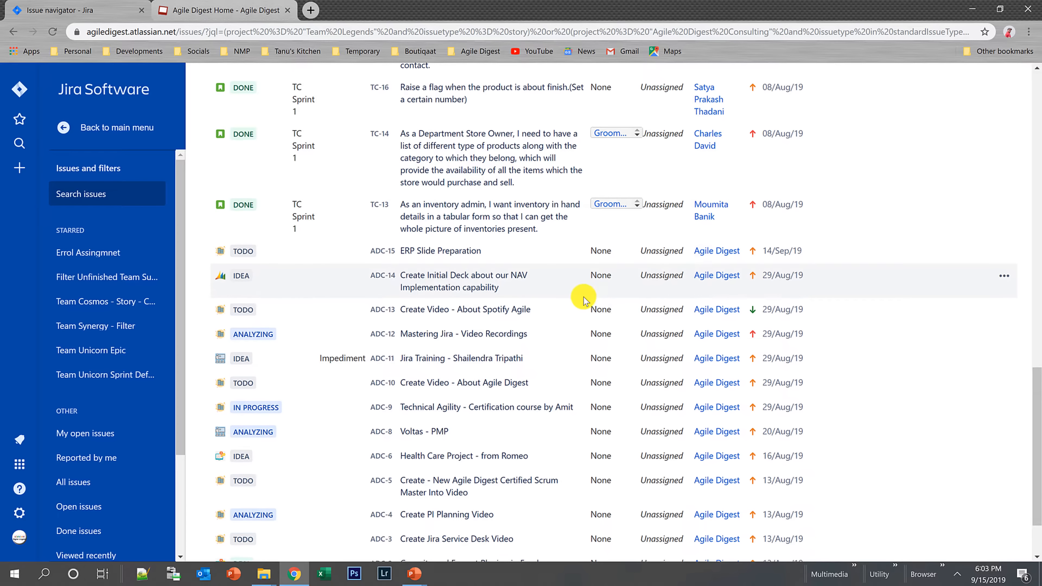
pyautogui.scroll(15, 583, 301)
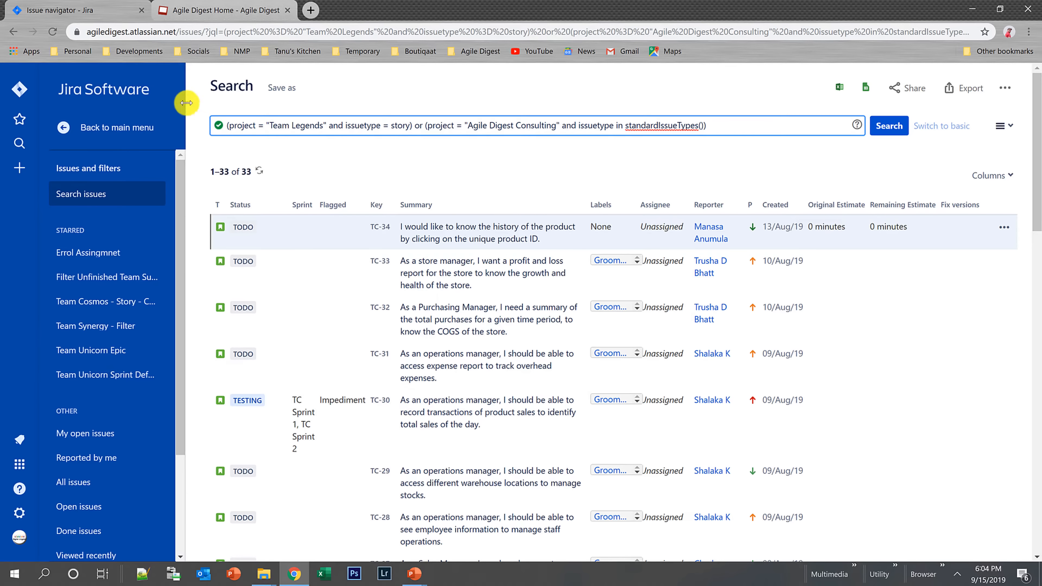
# - Collapse the navigation sidebar, and view the column choices for the results list without changing any
pyautogui.click(185, 94)
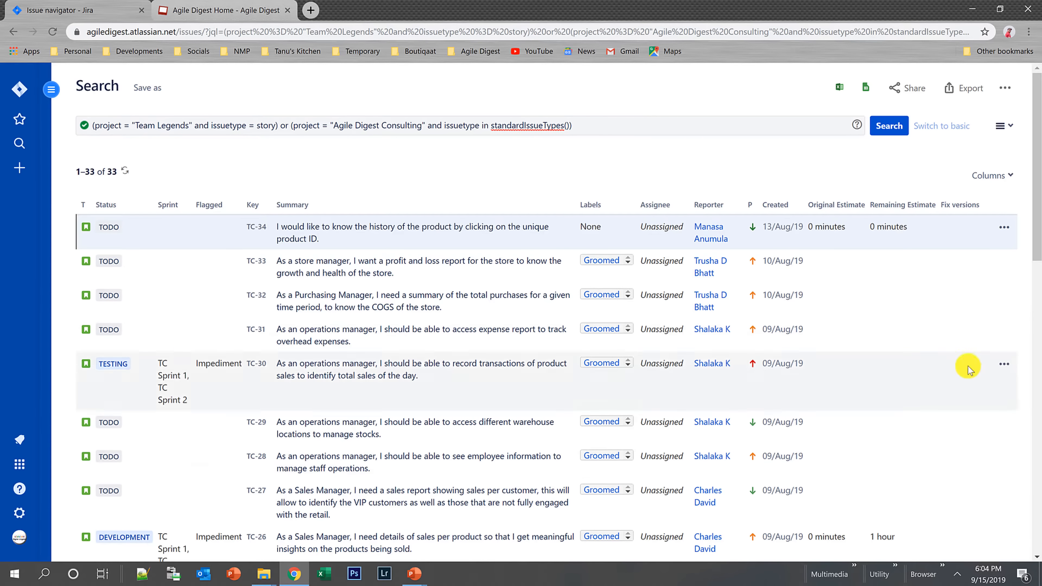
pyautogui.click(1006, 175)
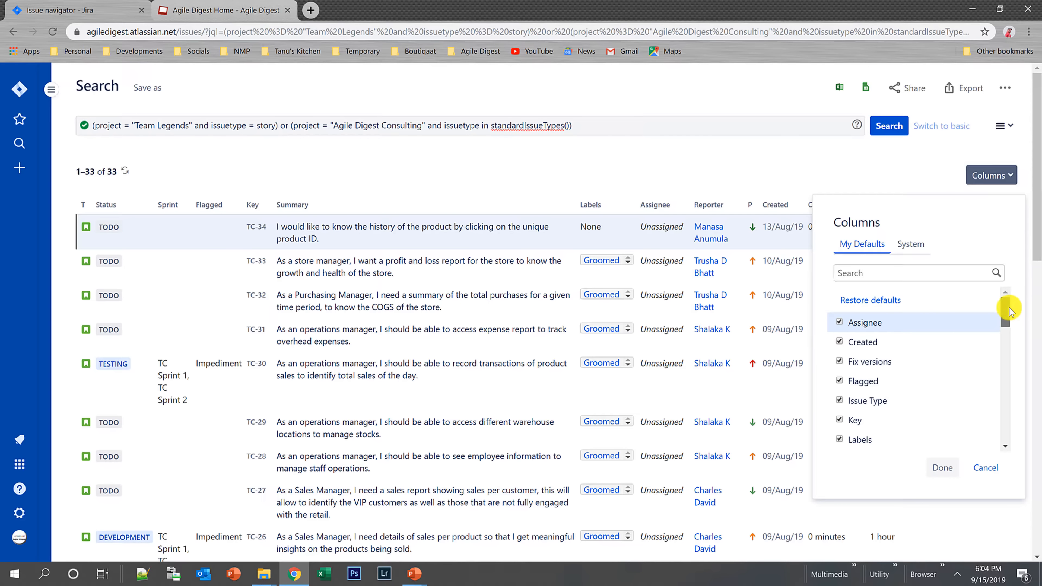
pyautogui.moveTo(1005, 314); pyautogui.dragTo(991, 295)
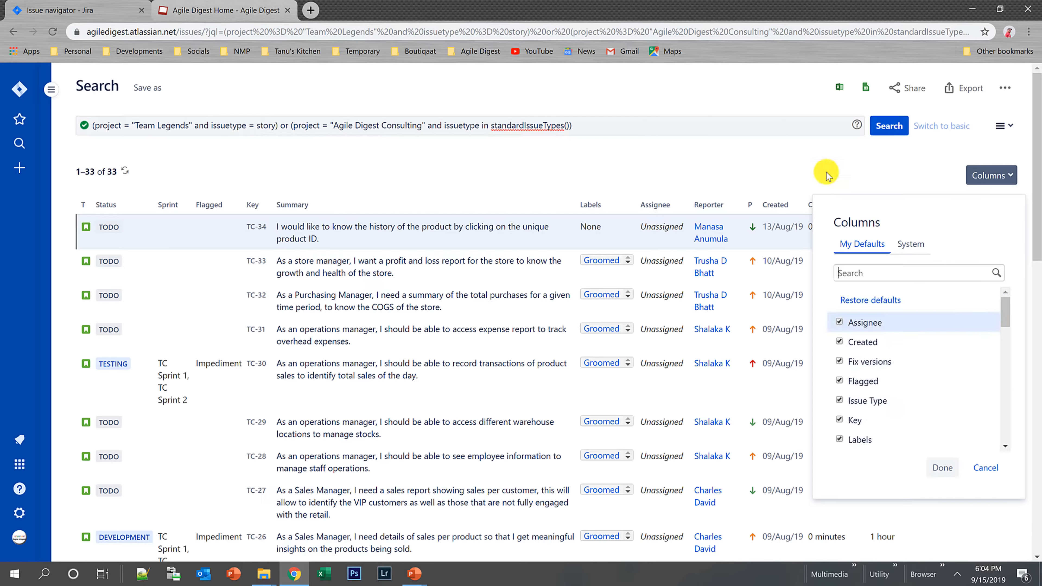
pyautogui.click(824, 177)
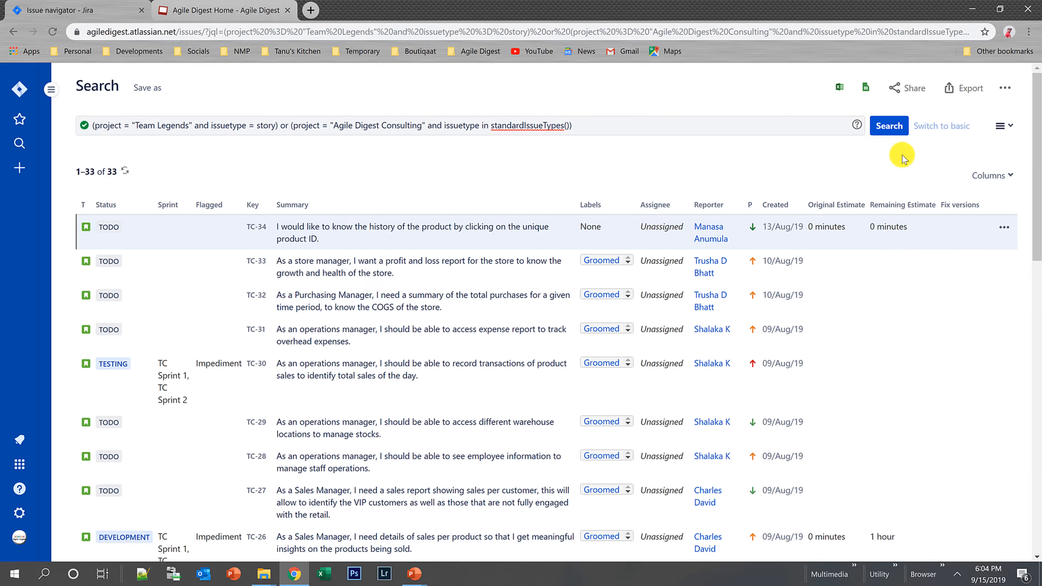
# - Switch the search results to Detail View and show issue TC-32
pyautogui.click(1013, 133)
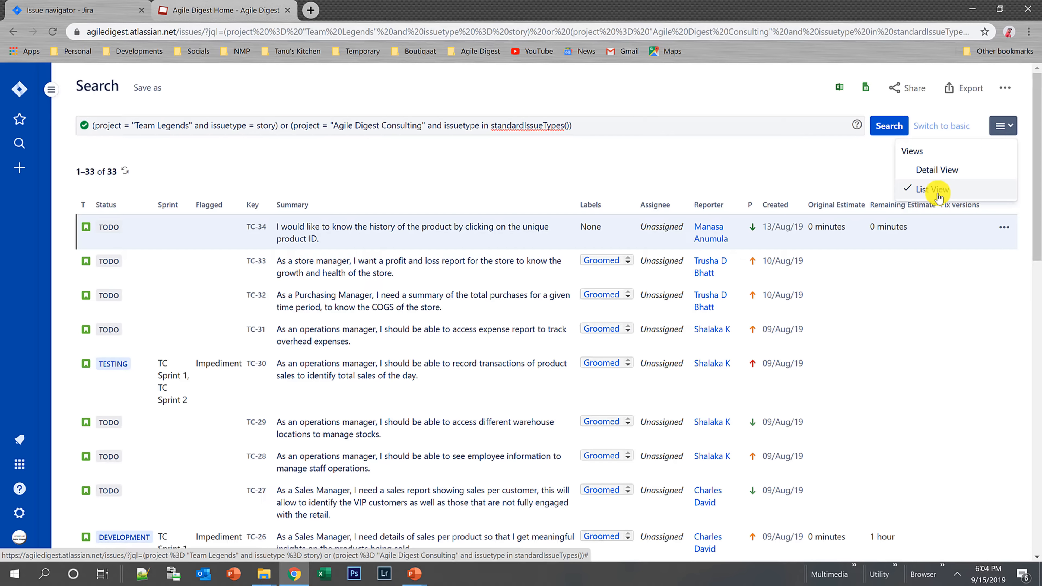
pyautogui.click(940, 170)
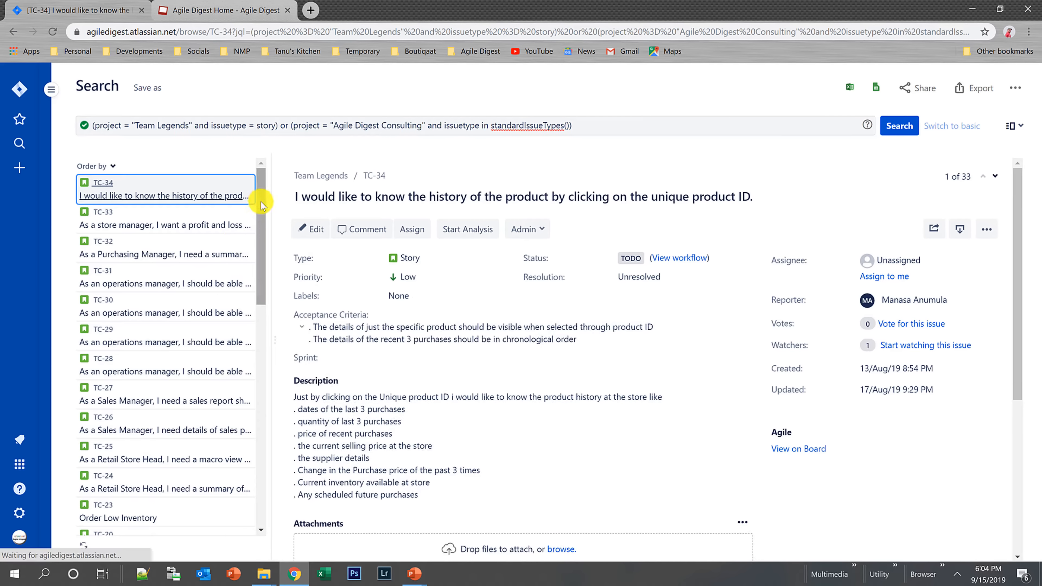
pyautogui.moveTo(260, 200); pyautogui.dragTo(274, 158)
pyautogui.click(249, 252)
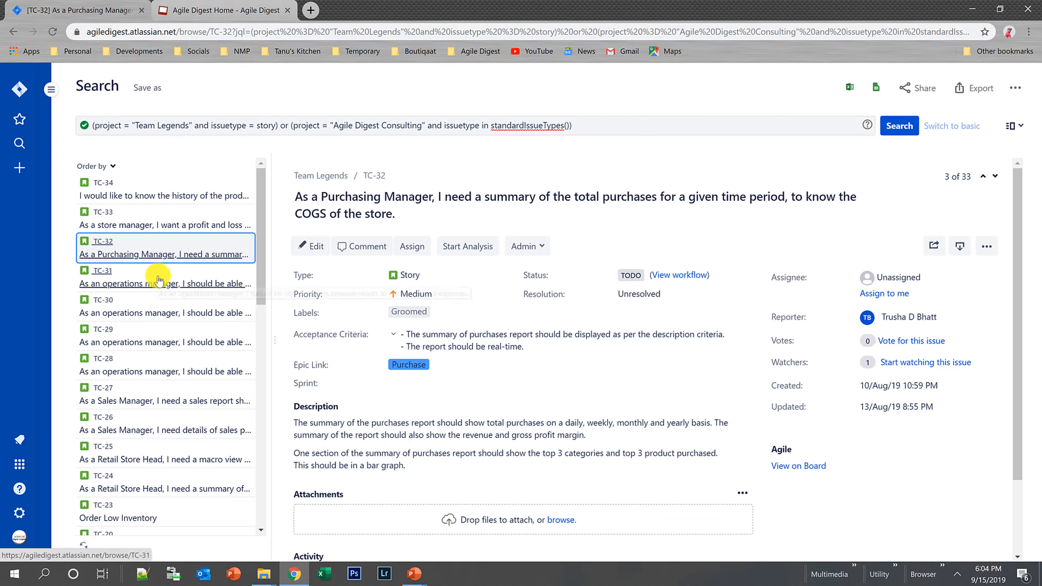
# - Search for all issues sharing TC-32's Groomed label and switch the results to List View
pyautogui.click(422, 313)
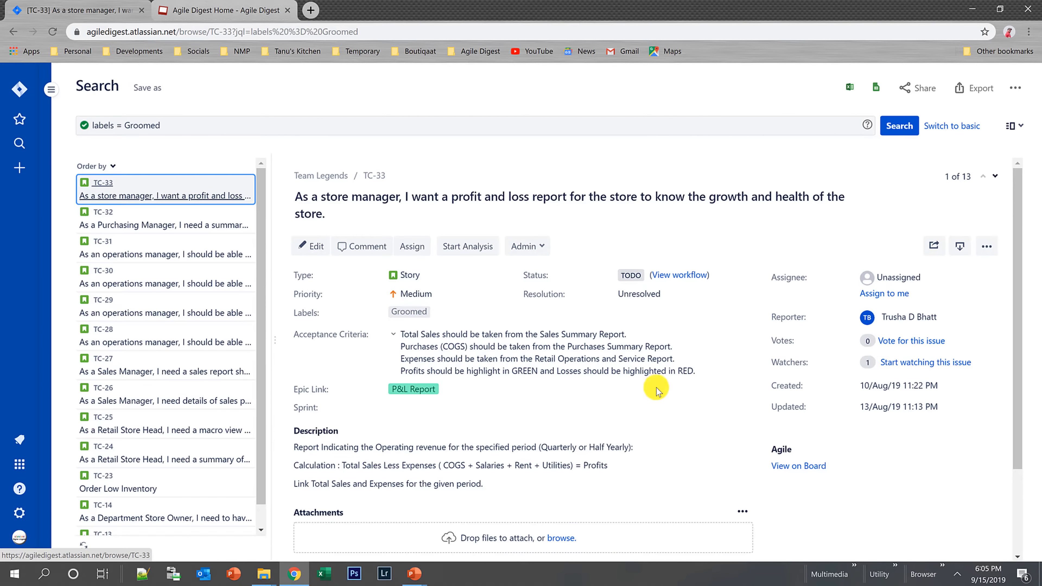
pyautogui.scroll(-3, 702, 418)
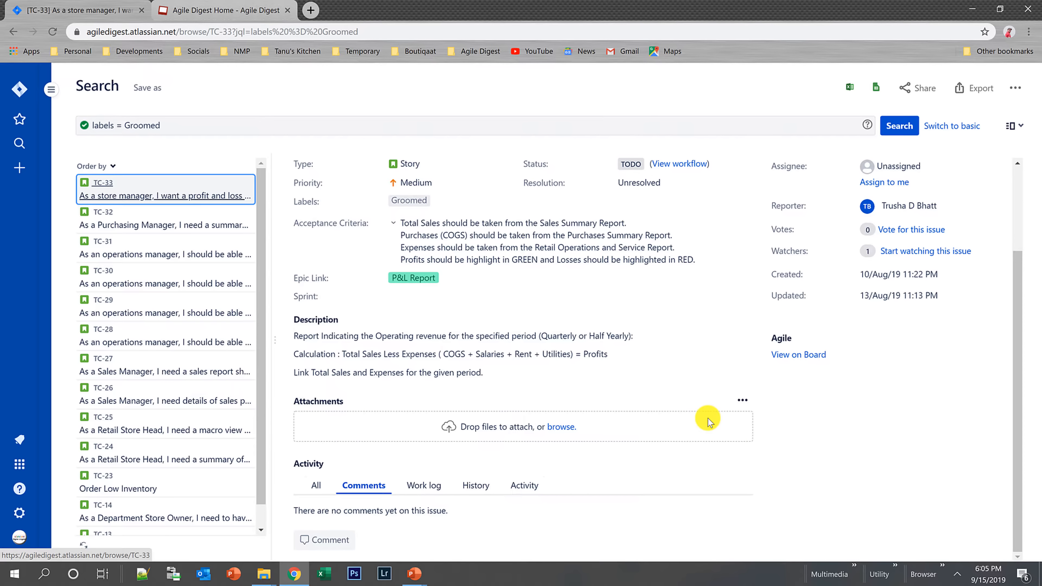
pyautogui.scroll(3, 709, 420)
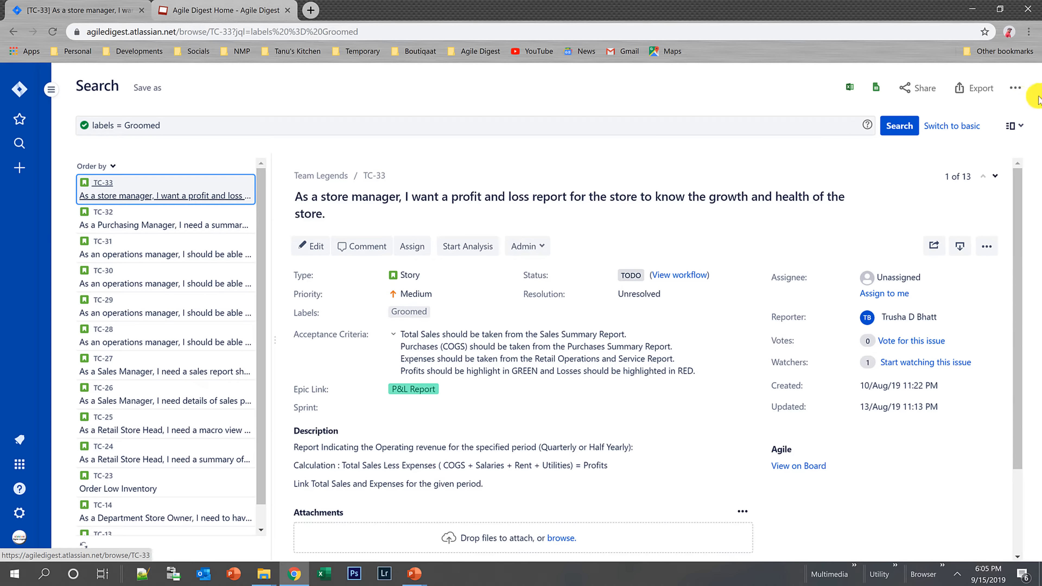
pyautogui.click(1013, 126)
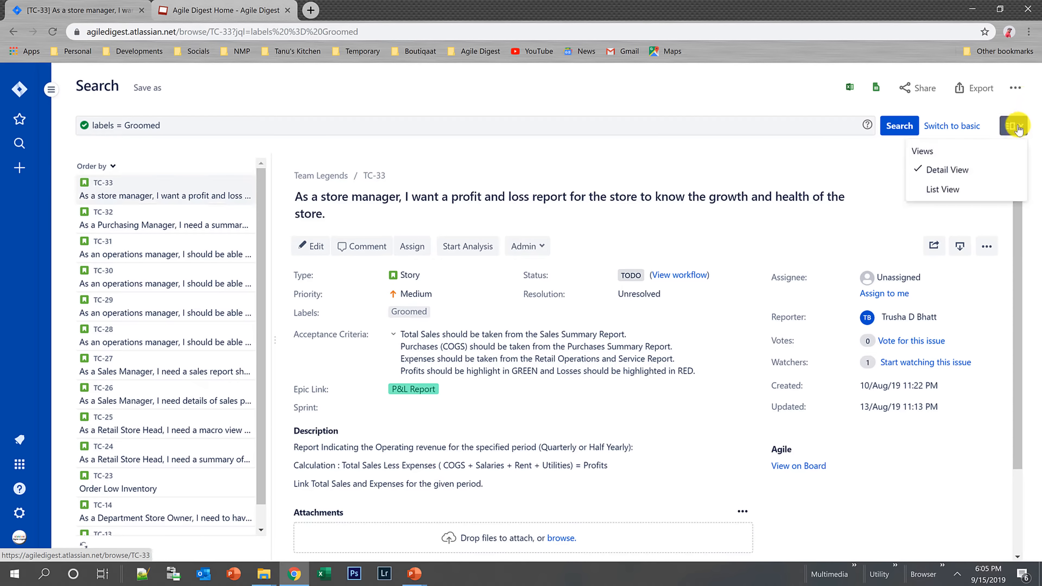
pyautogui.click(939, 189)
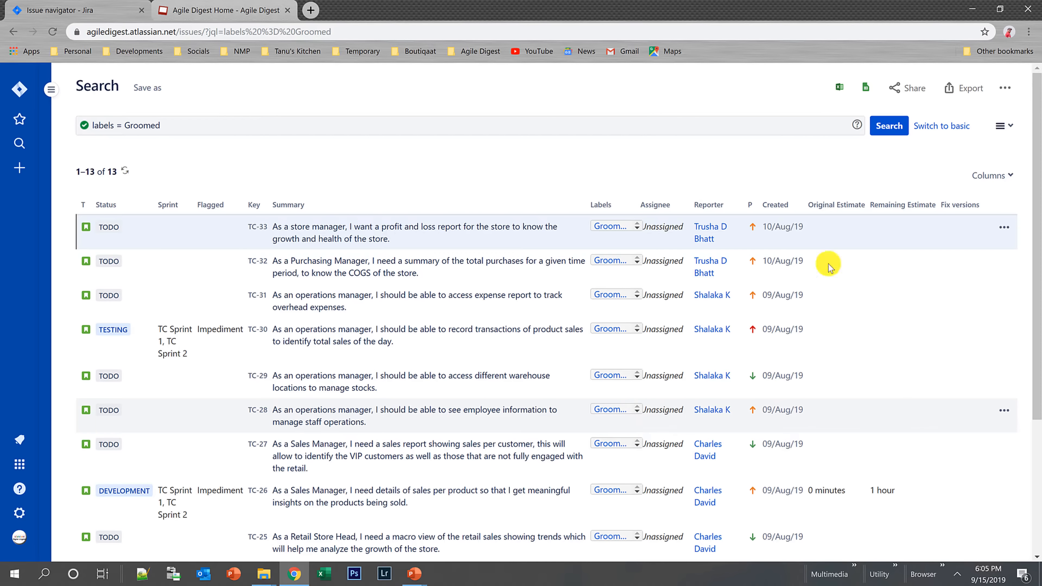
# - Hide the Labels, Priority, Remaining Estimate, Reporter, Sprint and Status columns in the results list
pyautogui.click(1008, 177)
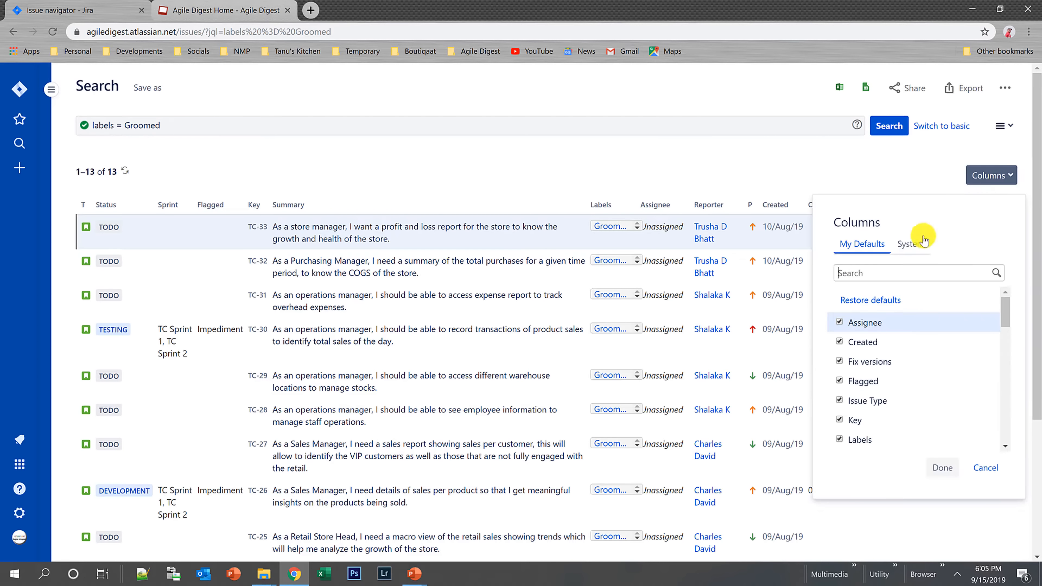
pyautogui.moveTo(1004, 307); pyautogui.dragTo(984, 294)
pyautogui.scroll(-2, 985, 311)
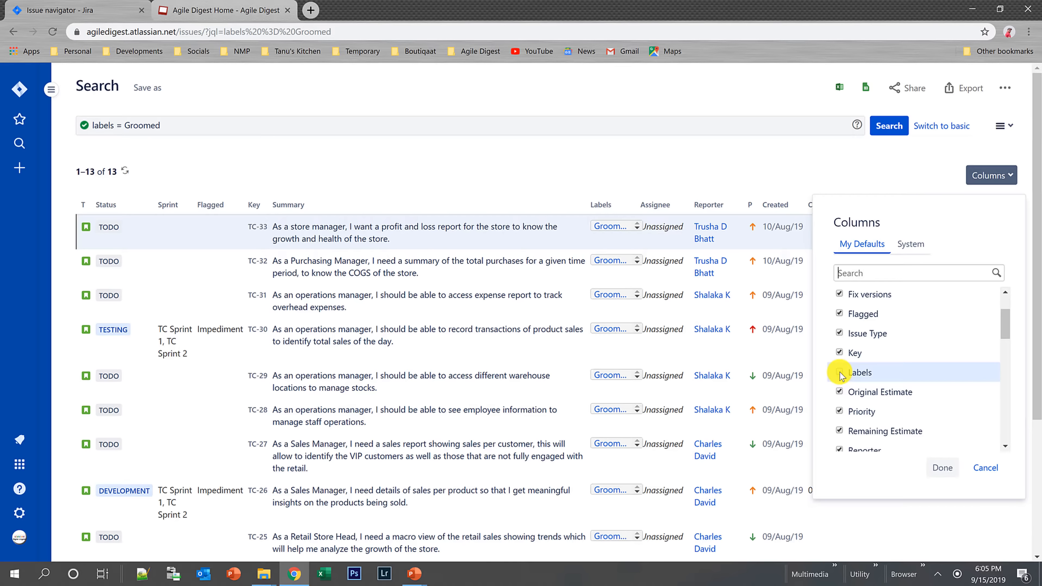
pyautogui.click(839, 372)
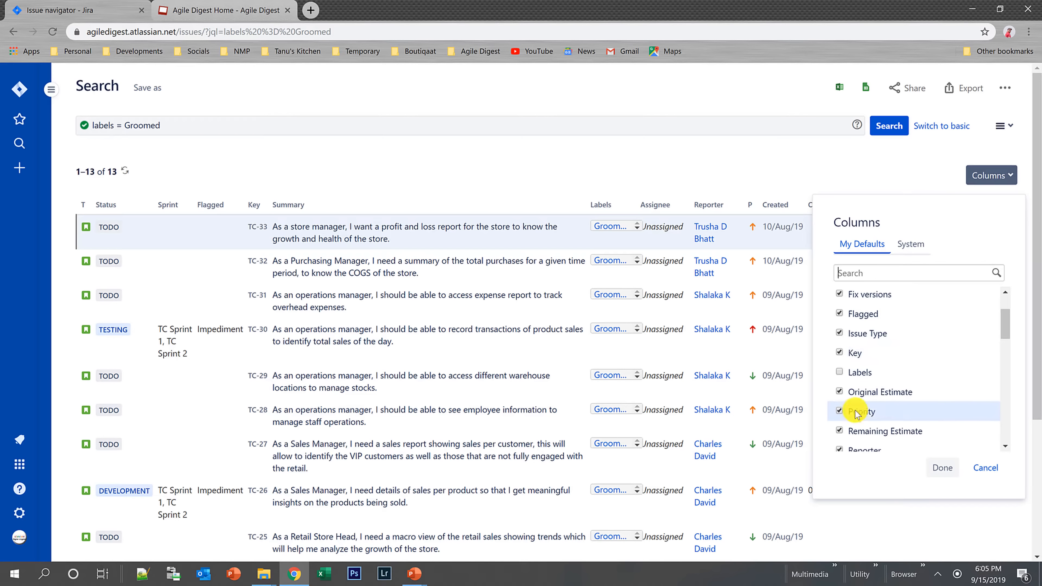
pyautogui.click(839, 450)
pyautogui.scroll(-1, 869, 418)
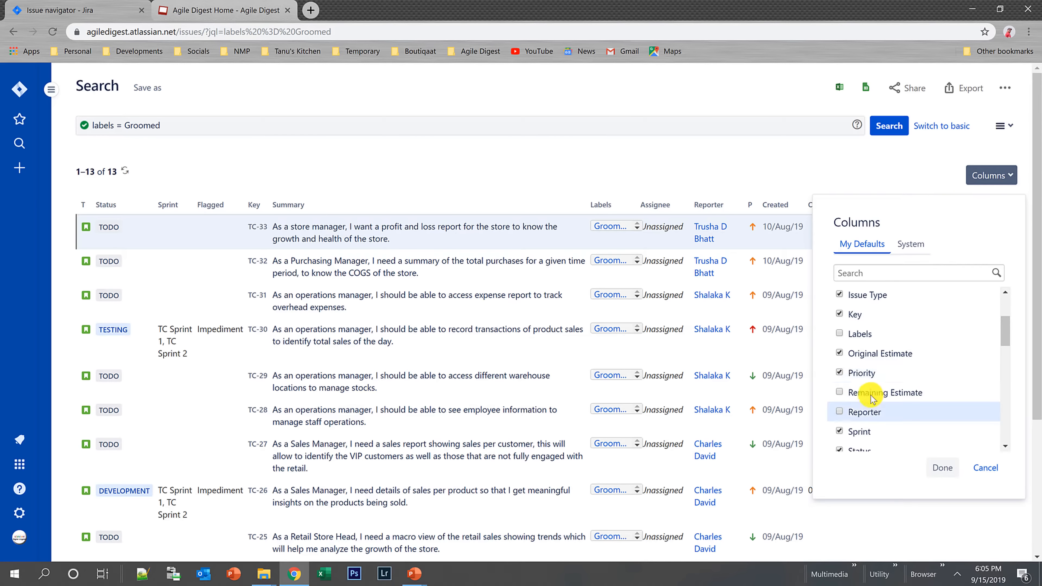
pyautogui.click(839, 430)
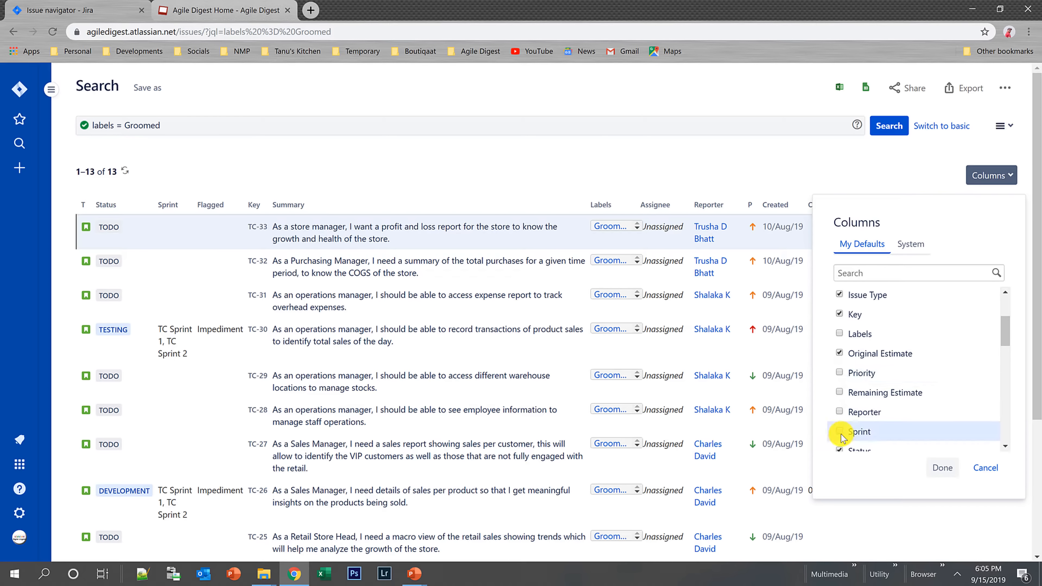
pyautogui.scroll(-1, 840, 431)
pyautogui.click(839, 422)
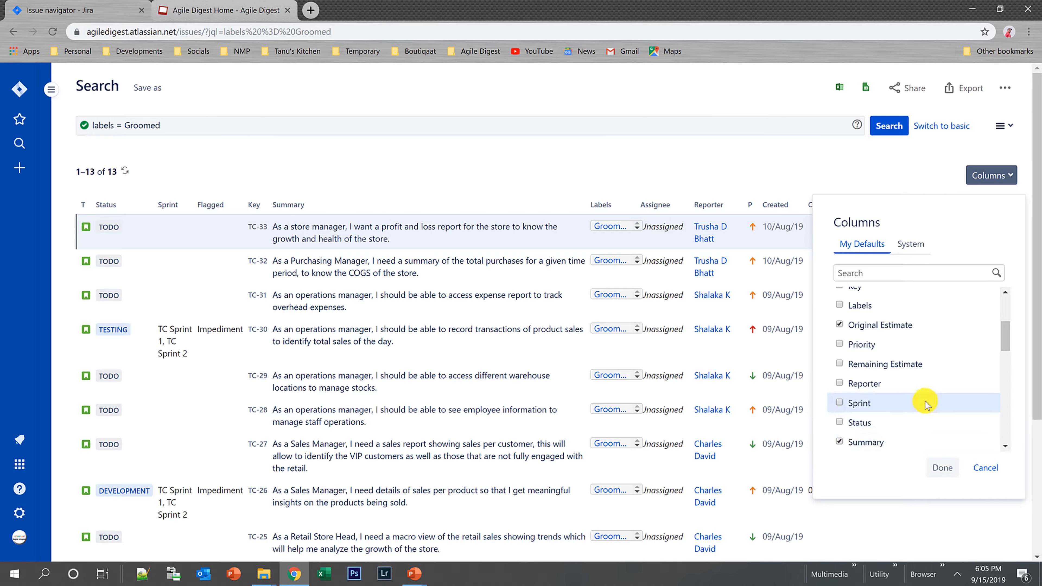
pyautogui.scroll(-2, 923, 400)
pyautogui.click(956, 462)
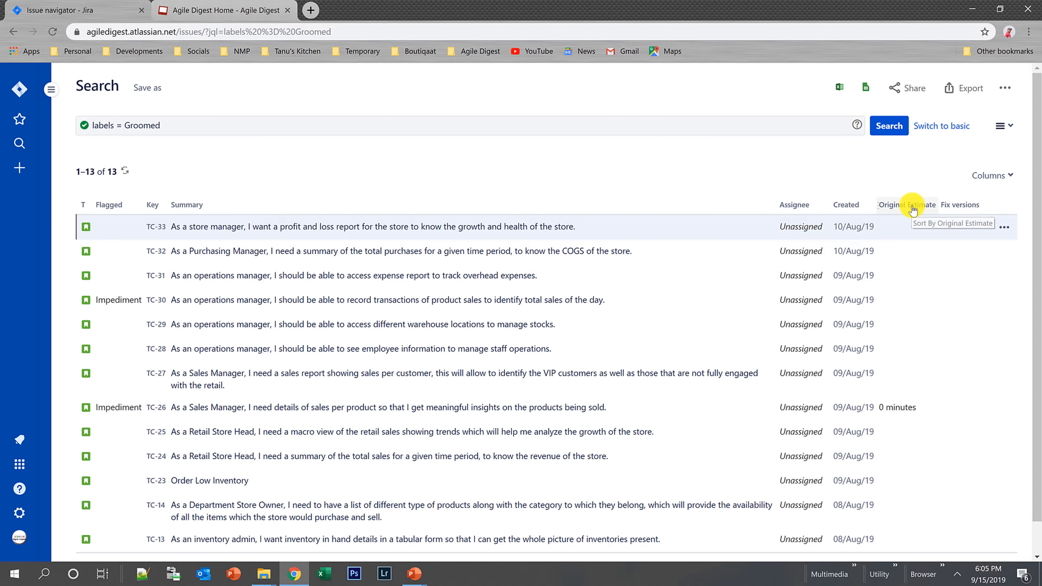
# - Sort the results by Original Estimate in descending order and move that column directly after Key
pyautogui.click(911, 210)
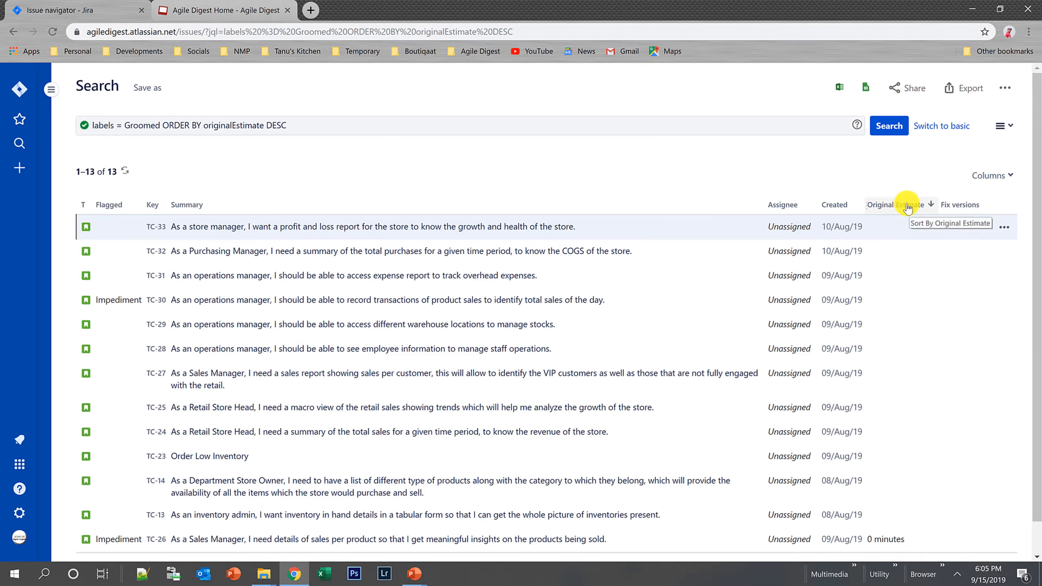
pyautogui.moveTo(906, 208); pyautogui.dragTo(216, 209)
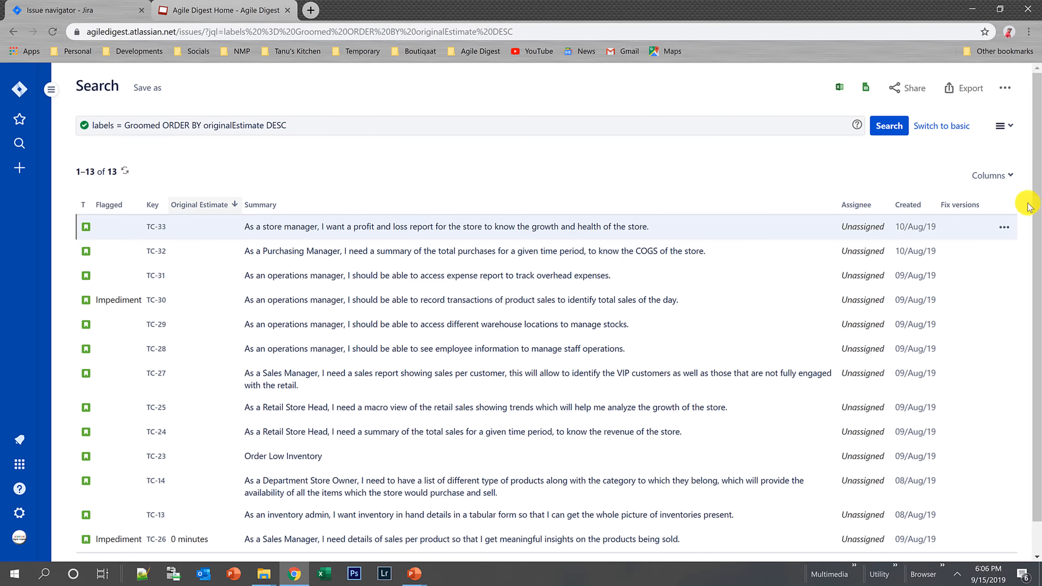
# - Remove the Original Estimate column from the results list and add the Epic Name column
pyautogui.click(993, 175)
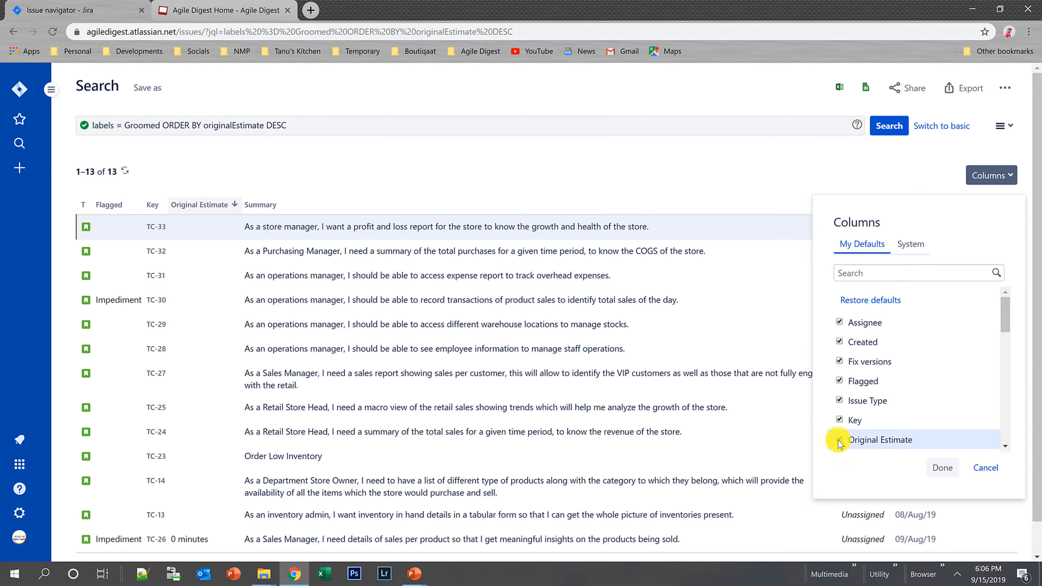
pyautogui.click(942, 468)
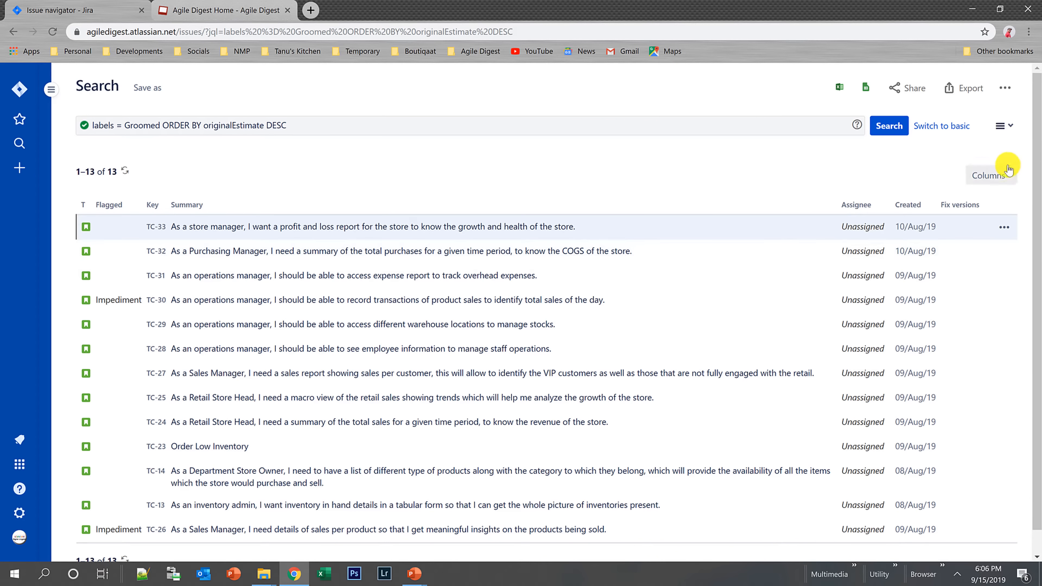
pyautogui.click(1012, 177)
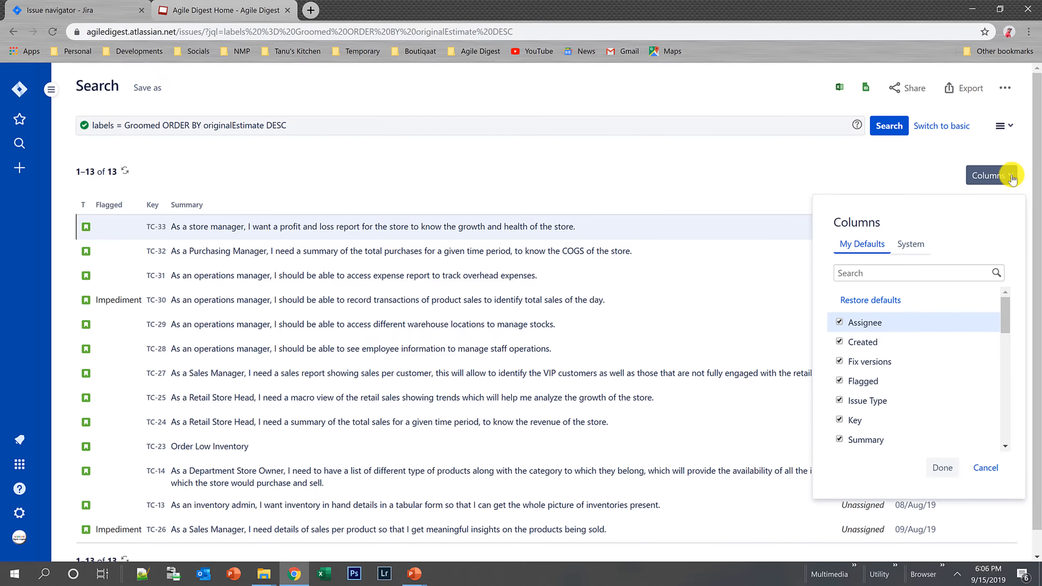
pyautogui.write('epic')
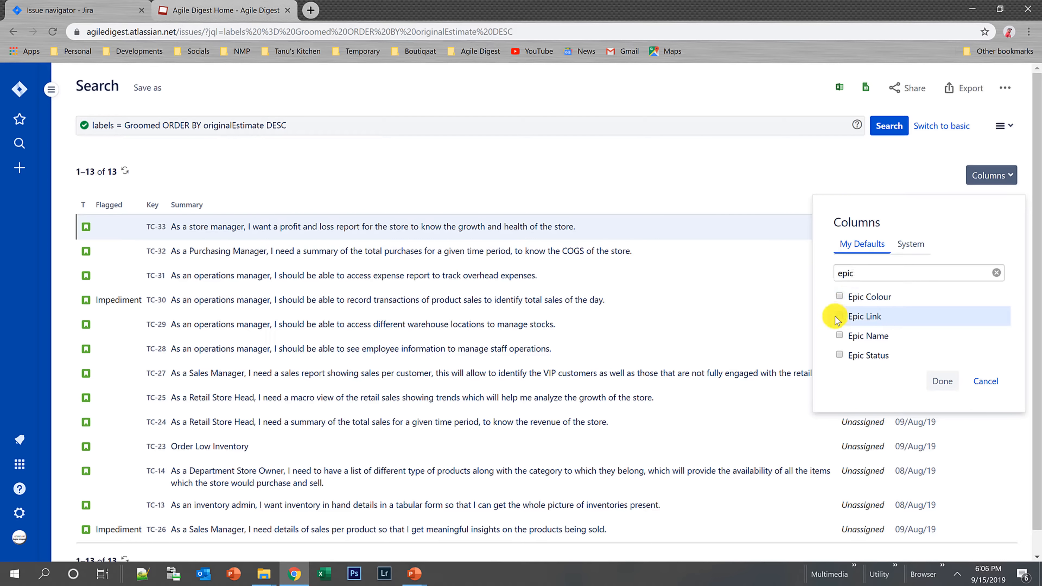
pyautogui.click(839, 336)
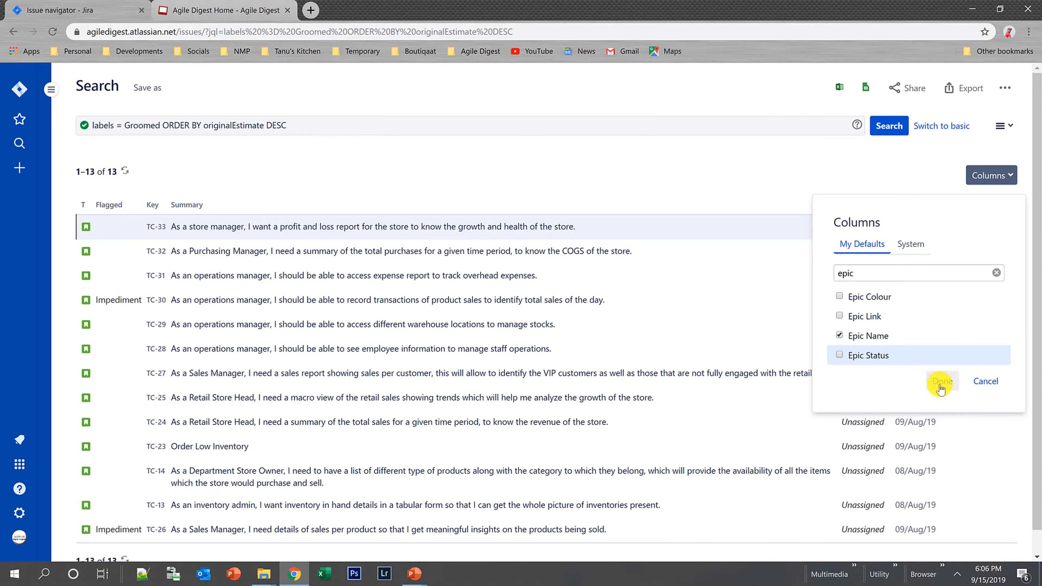
pyautogui.click(941, 382)
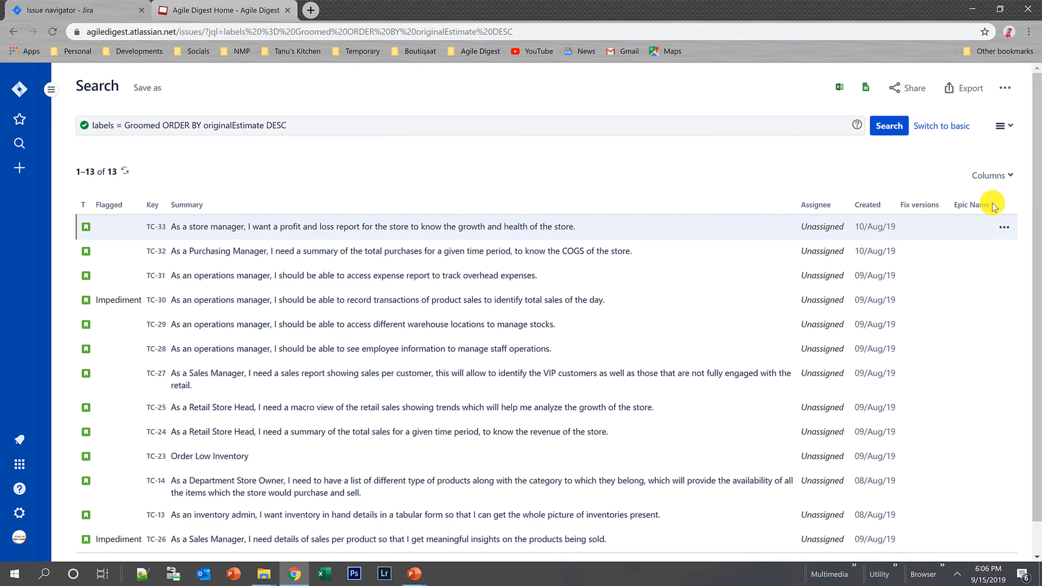
# - Move the Epic Name column between the issue type and Flagged columns
pyautogui.moveTo(971, 204); pyautogui.dragTo(110, 208)
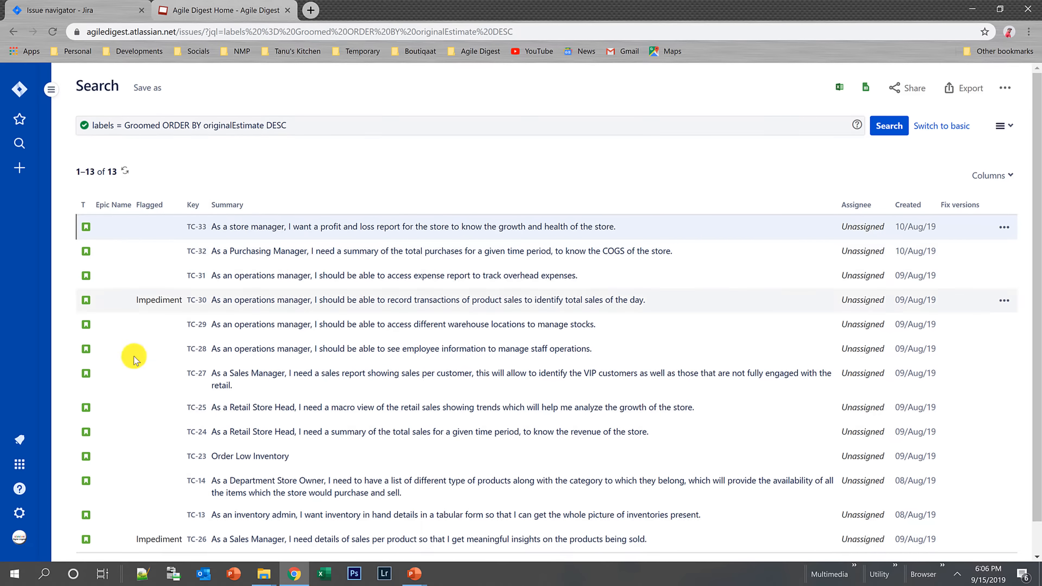
pyautogui.scroll(-1, 136, 363)
pyautogui.scroll(1, 136, 363)
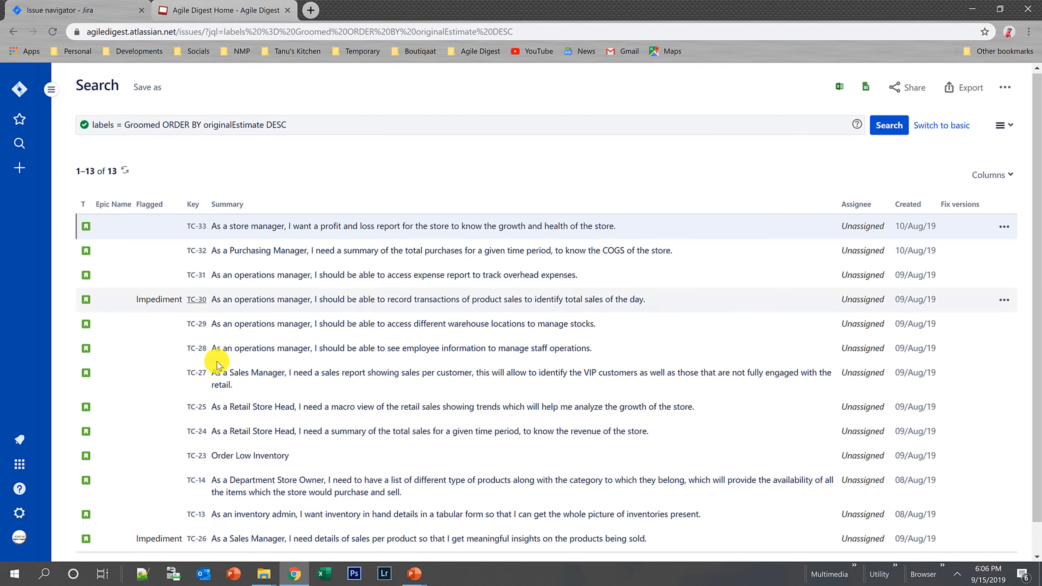
# - Add the Story Points column to the results list and place it directly before Assignee
pyautogui.click(993, 174)
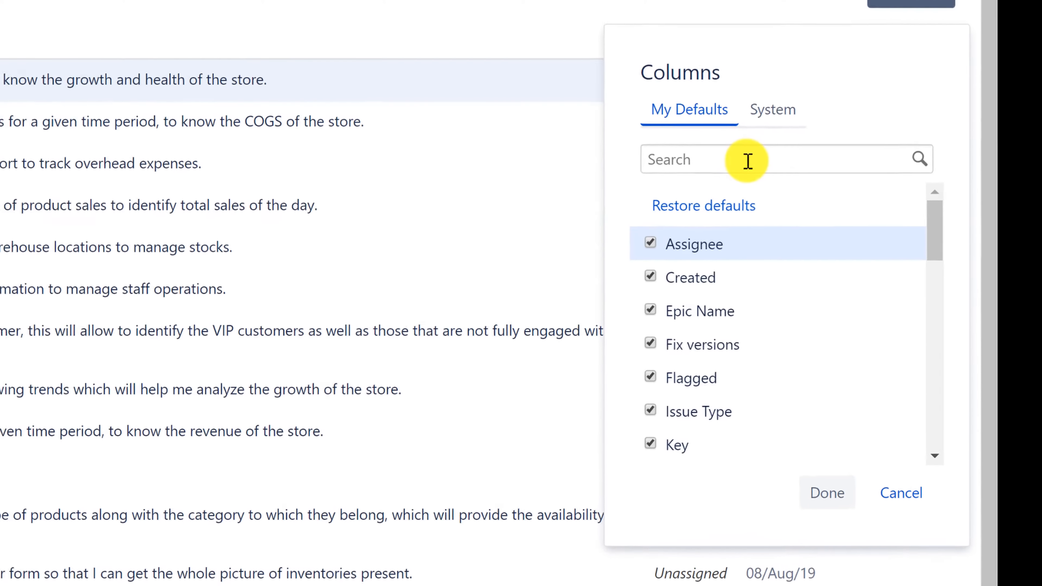
pyautogui.click(854, 242)
pyautogui.write('story')
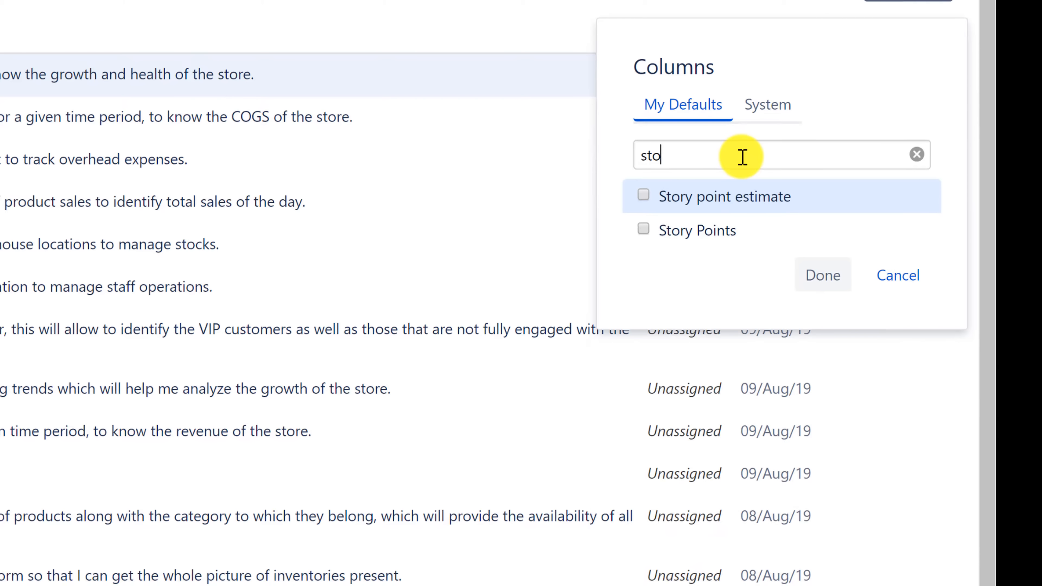
pyautogui.click(643, 229)
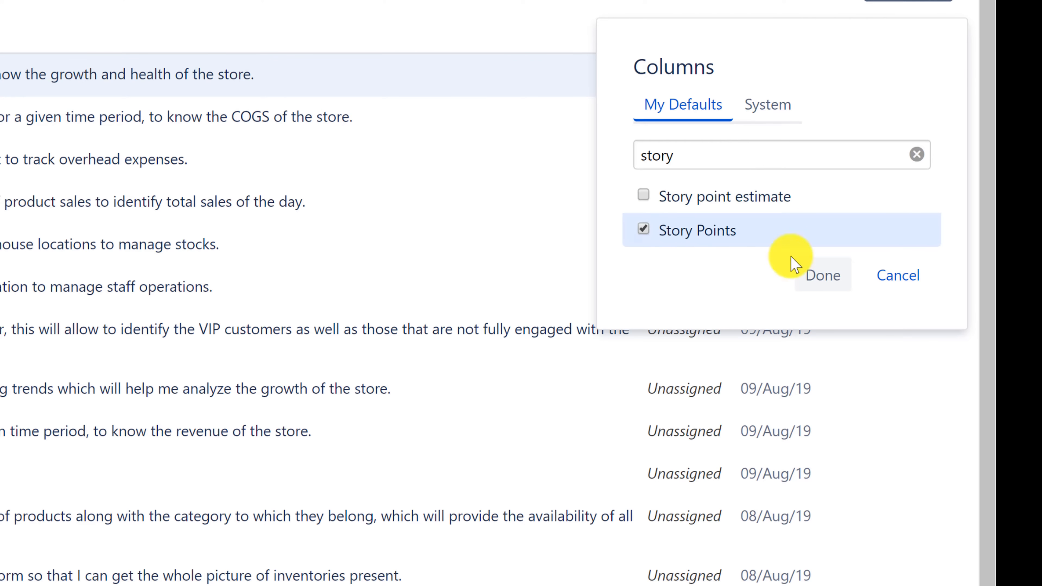
pyautogui.click(824, 276)
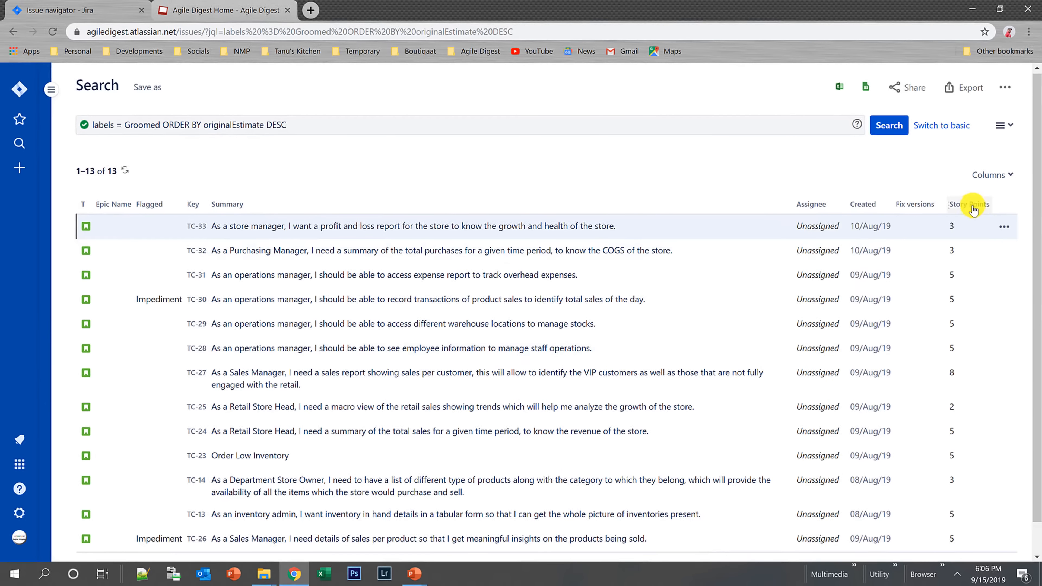
pyautogui.moveTo(972, 207); pyautogui.dragTo(820, 208)
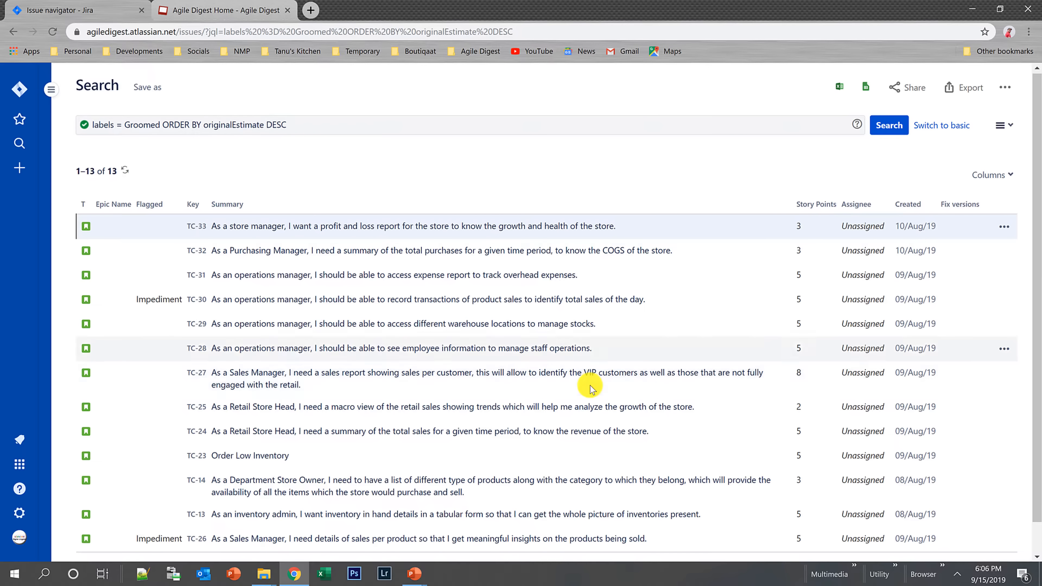
pyautogui.scroll(-1, 591, 389)
pyautogui.scroll(1, 591, 389)
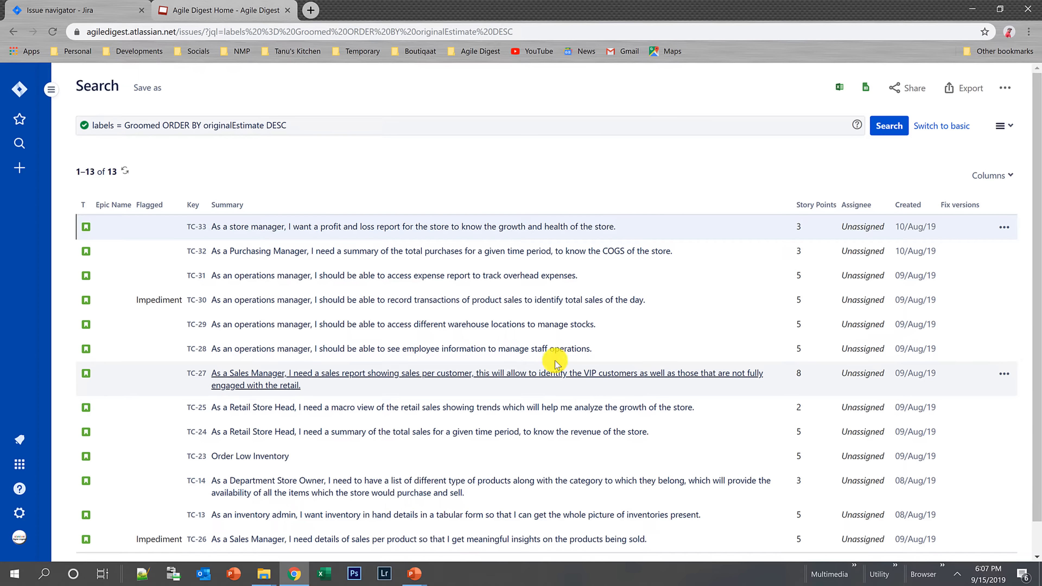
pyautogui.scroll(-1, 587, 378)
pyautogui.scroll(1, 563, 361)
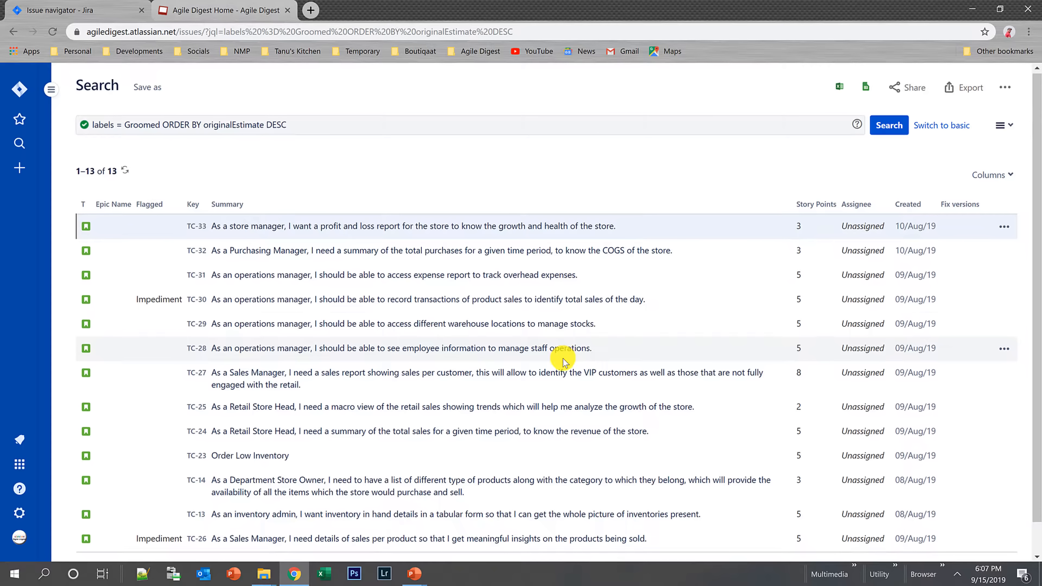
pyautogui.scroll(-1, 563, 361)
pyautogui.scroll(1, 563, 361)
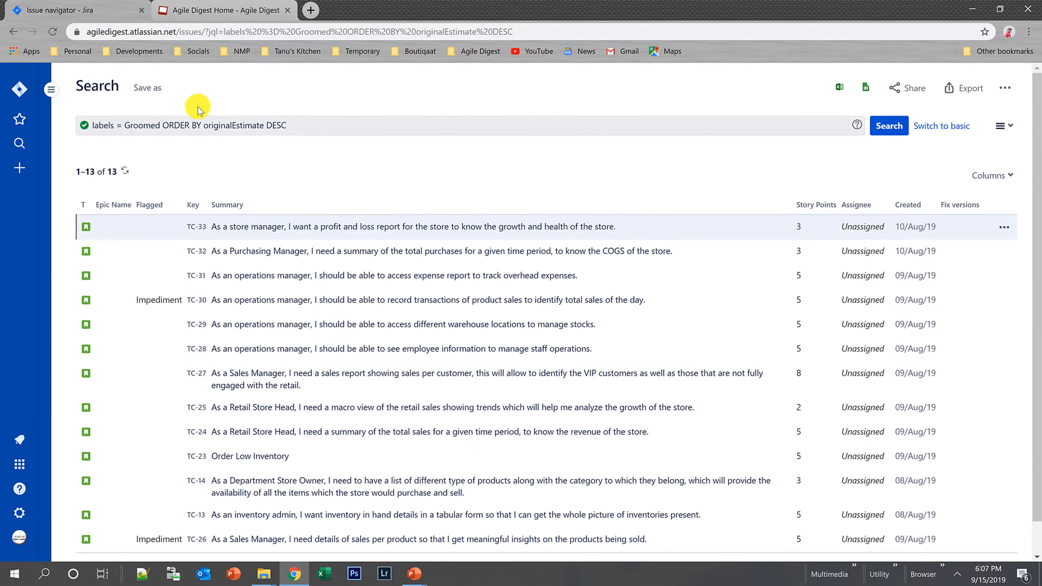
pyautogui.click(312, 127)
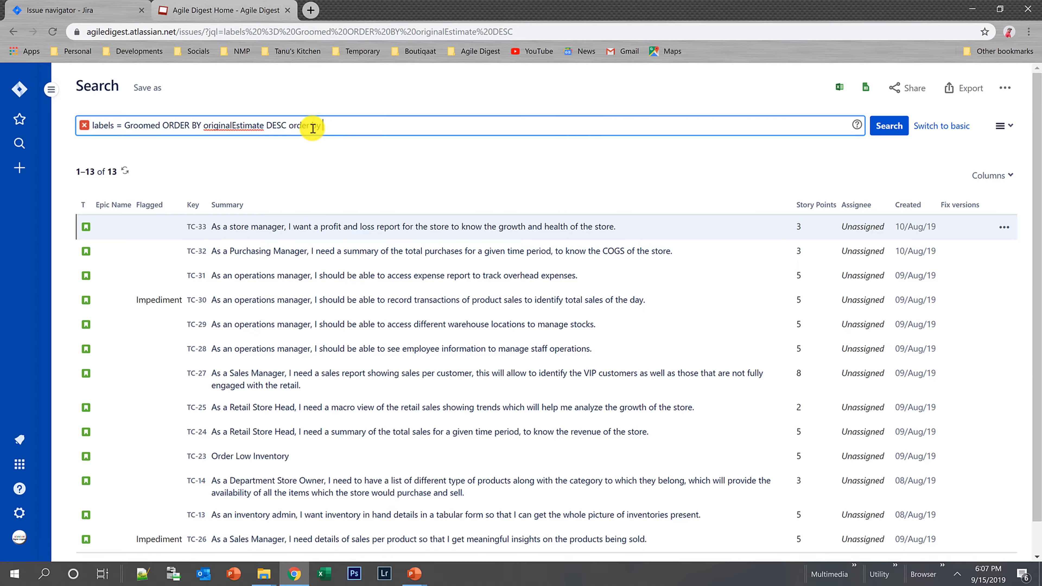
pyautogui.write('order by')
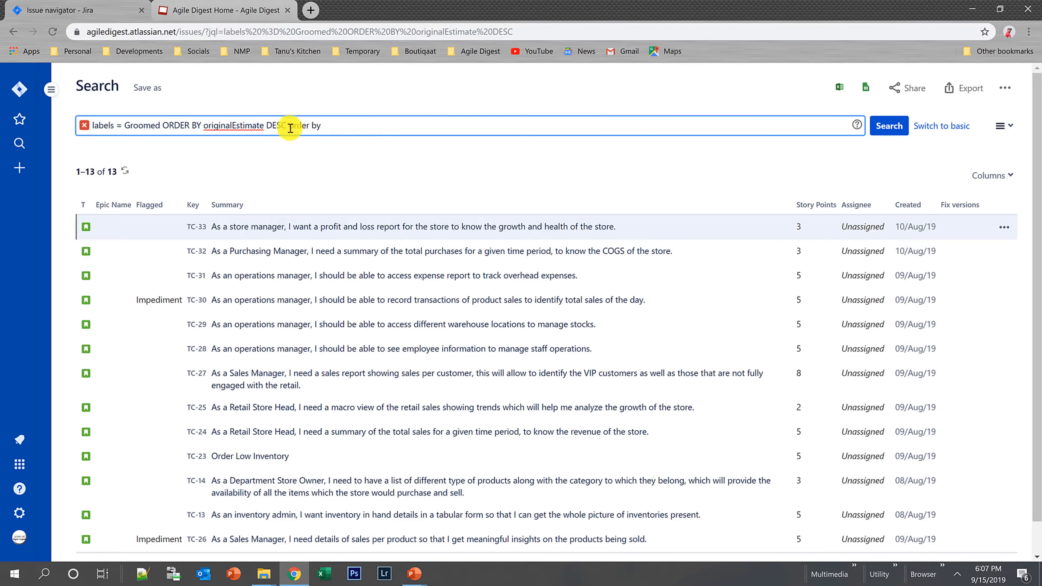
pyautogui.moveTo(289, 124); pyautogui.dragTo(426, 142)
pyautogui.press('BackSpace')
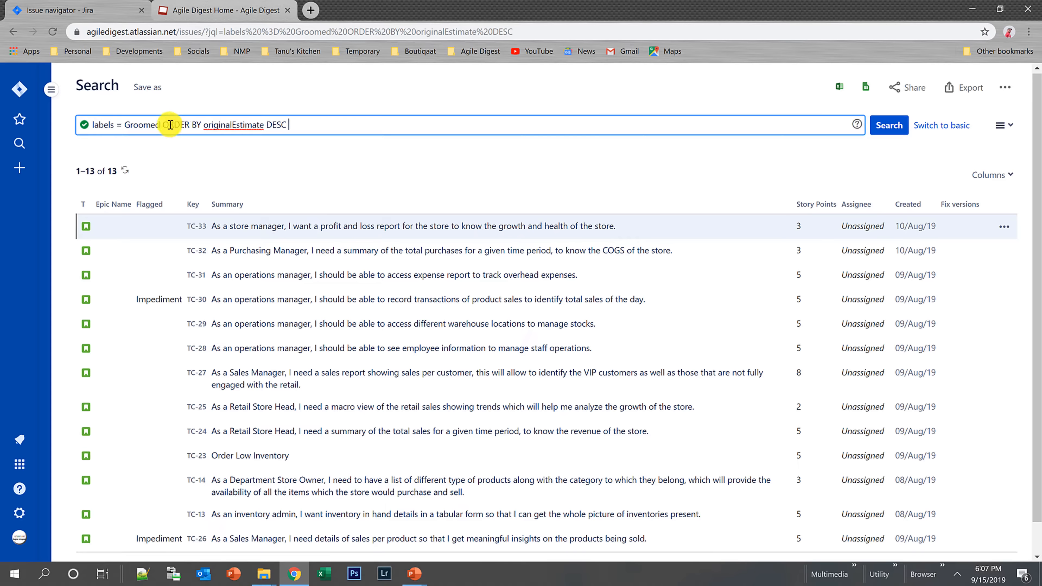
# - Replace the JQL query with project = "Team Legends", run the search and look through the issues
pyautogui.moveTo(310, 125); pyautogui.dragTo(68, 129)
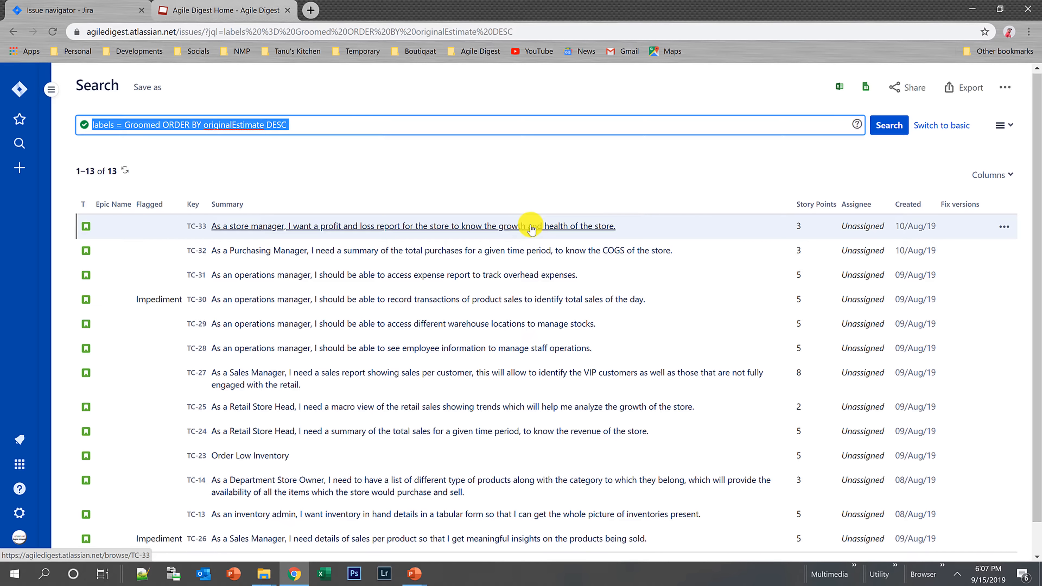
pyautogui.write('p')
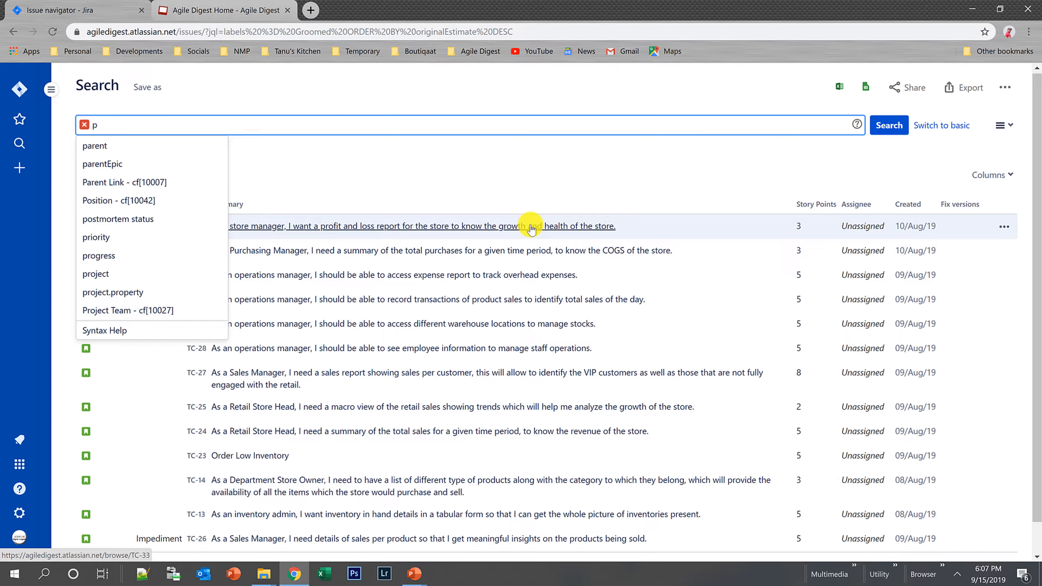
pyautogui.write('roject')
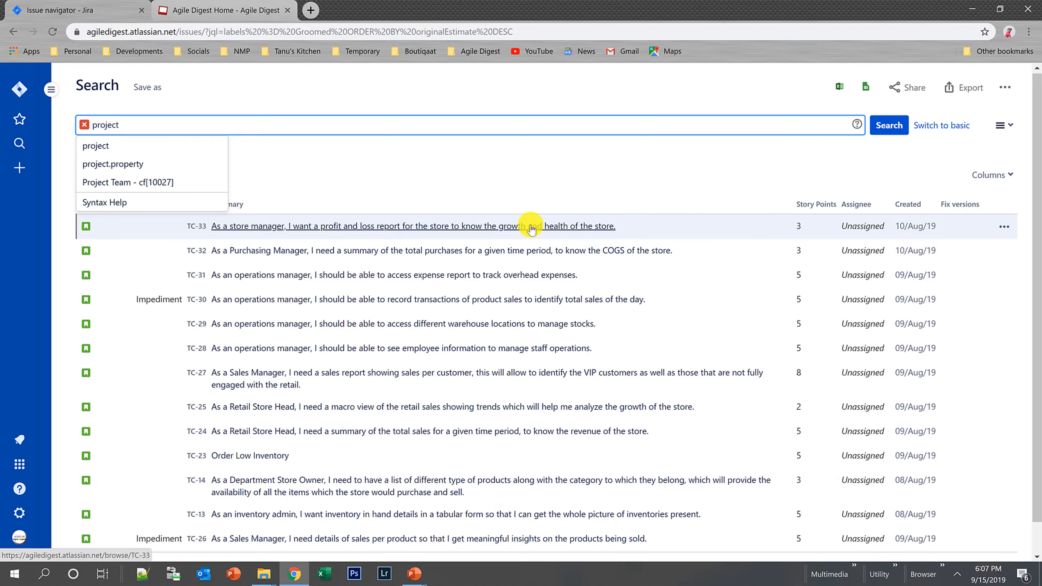
pyautogui.write(' =')
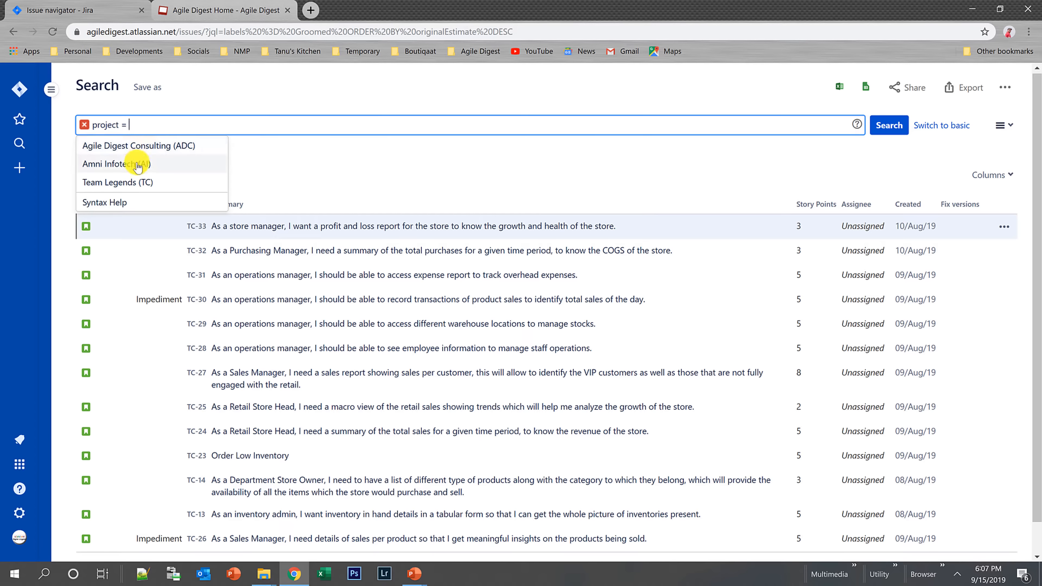
pyautogui.click(134, 186)
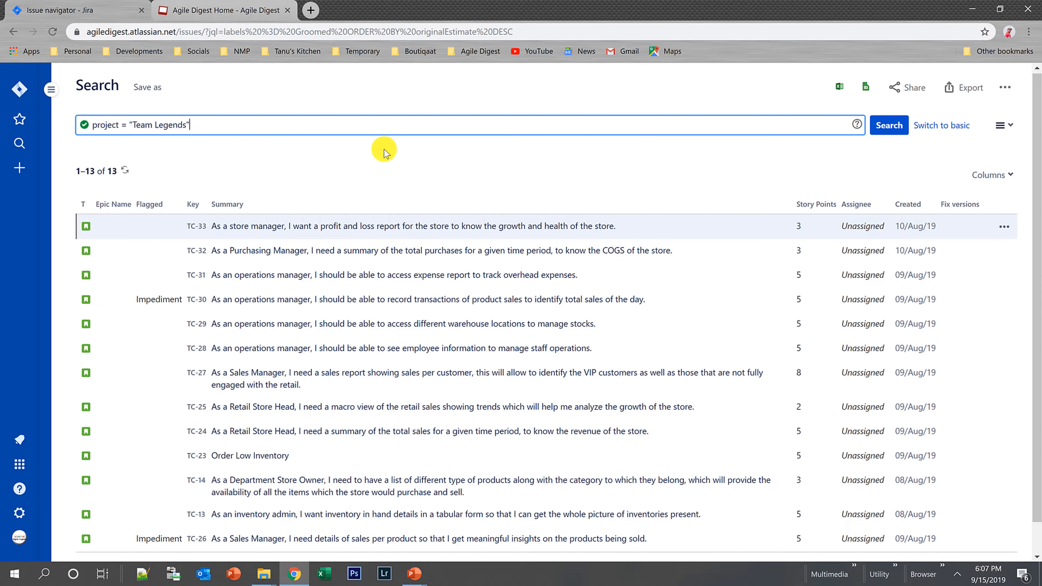
pyautogui.press('Return')
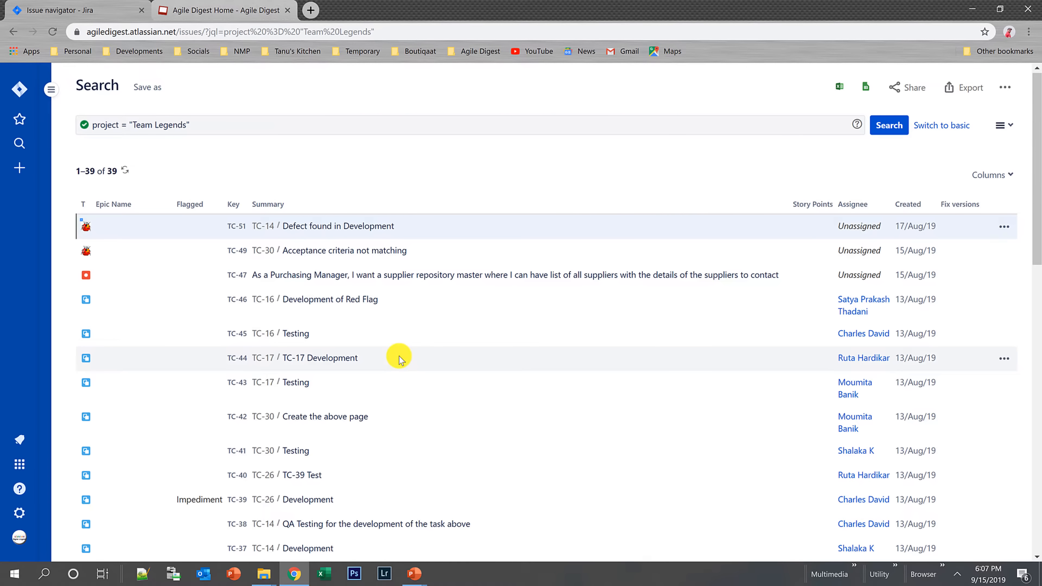
pyautogui.scroll(-10, 399, 360)
pyautogui.scroll(9, 400, 360)
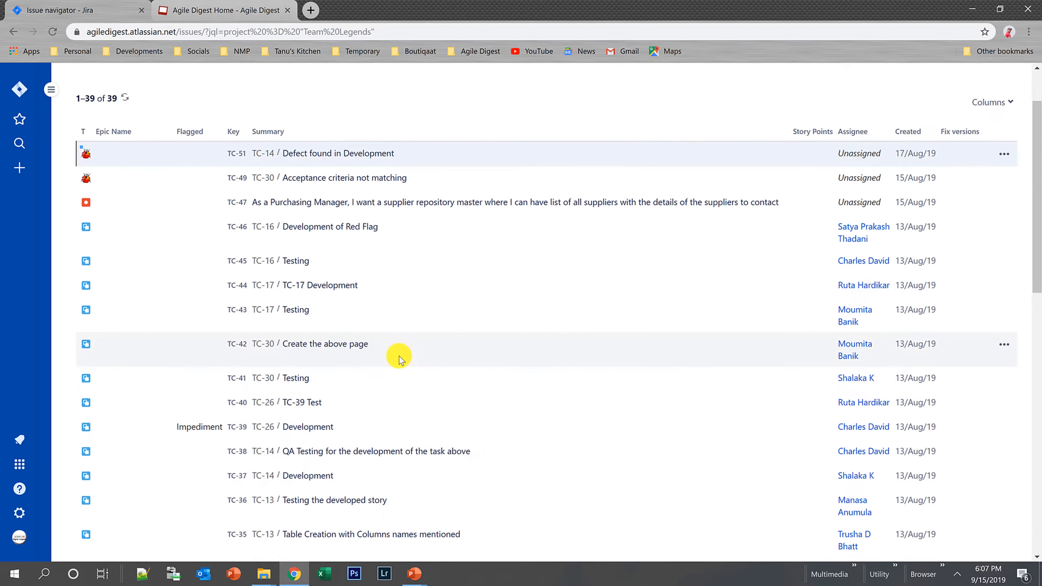
# - Extend the JQL query project = "Team Legends" with and issuetype in
pyautogui.scroll(-10, 434, 278)
pyautogui.scroll(3, 433, 278)
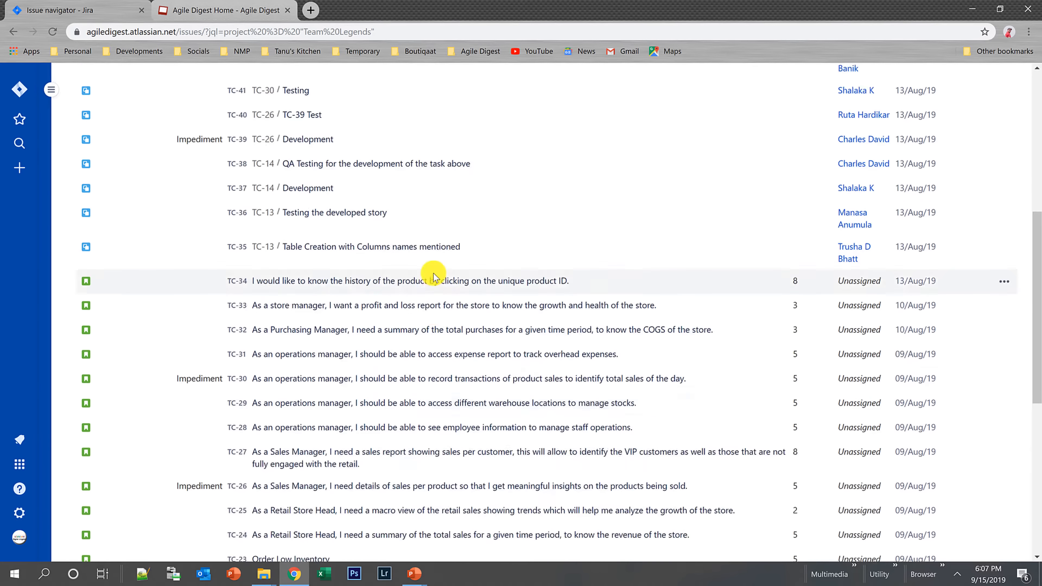
pyautogui.scroll(9, 433, 278)
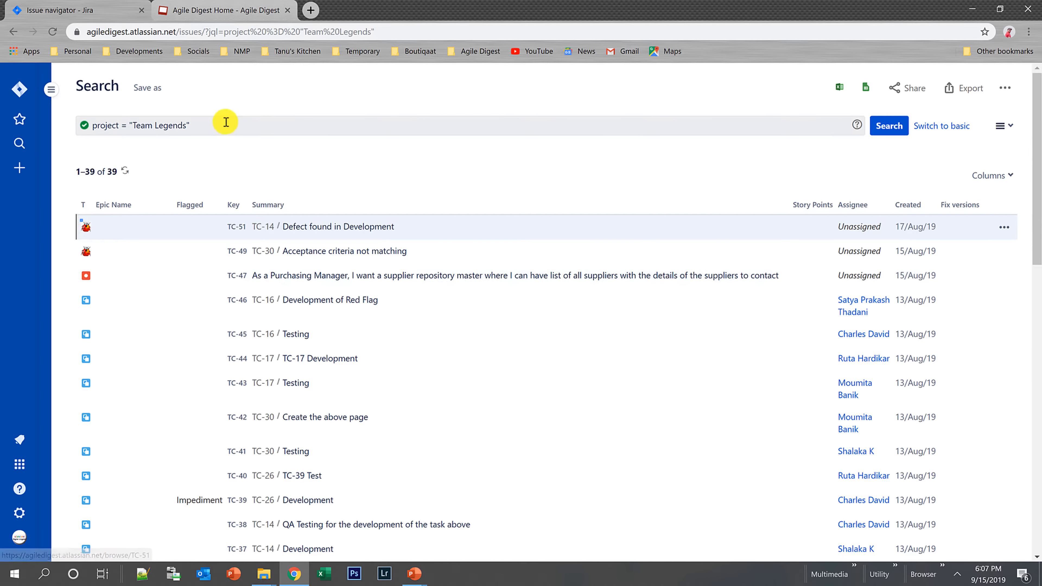
pyautogui.click(226, 122)
pyautogui.write('issu')
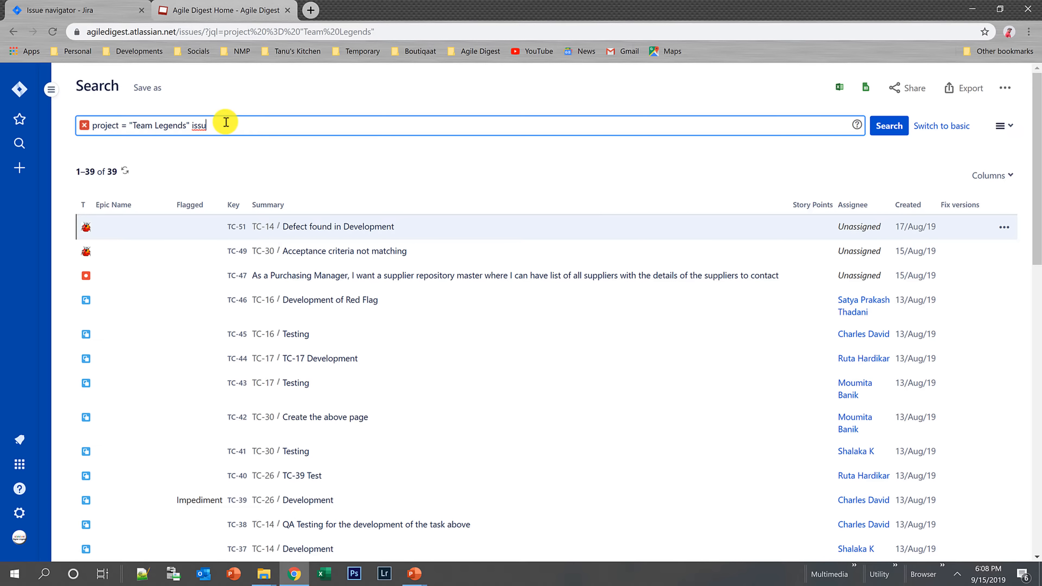
pyautogui.press('BackSpace')
pyautogui.press('BackSpace')
pyautogui.press('BackSpace')
pyautogui.press('BackSpace')
pyautogui.write('and ')
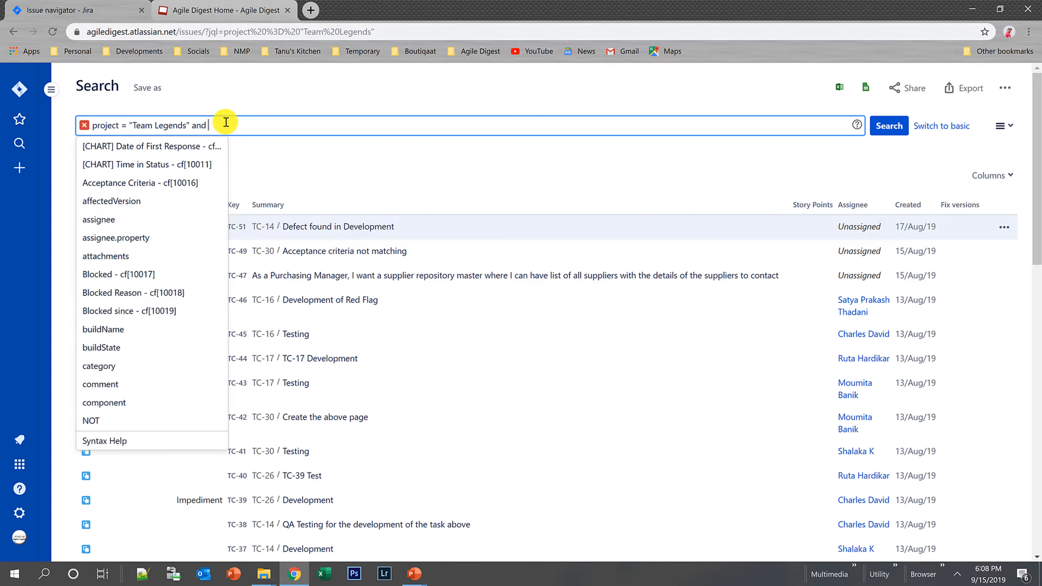
pyautogui.write('issuety')
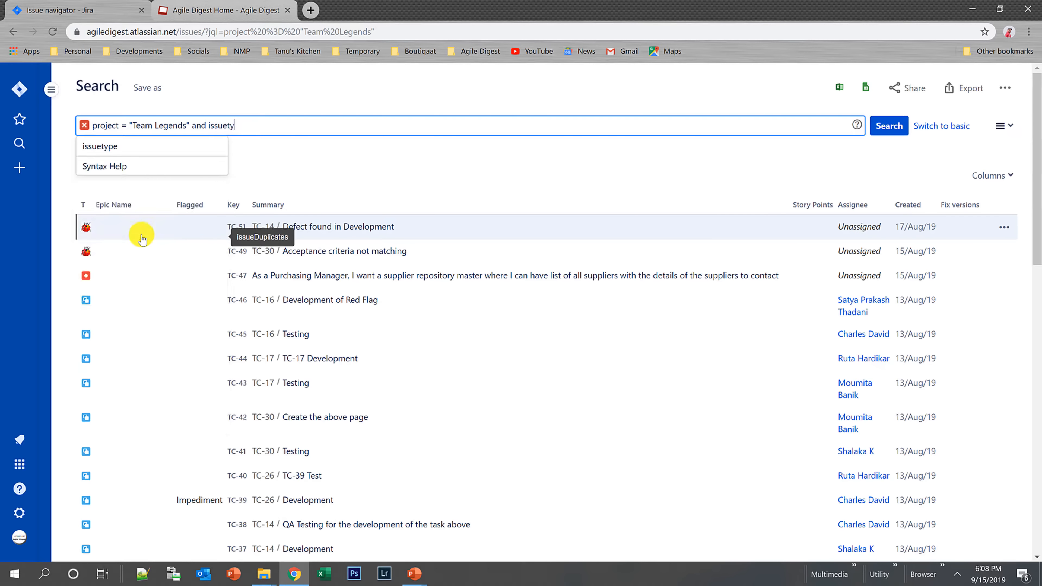
pyautogui.write('in')
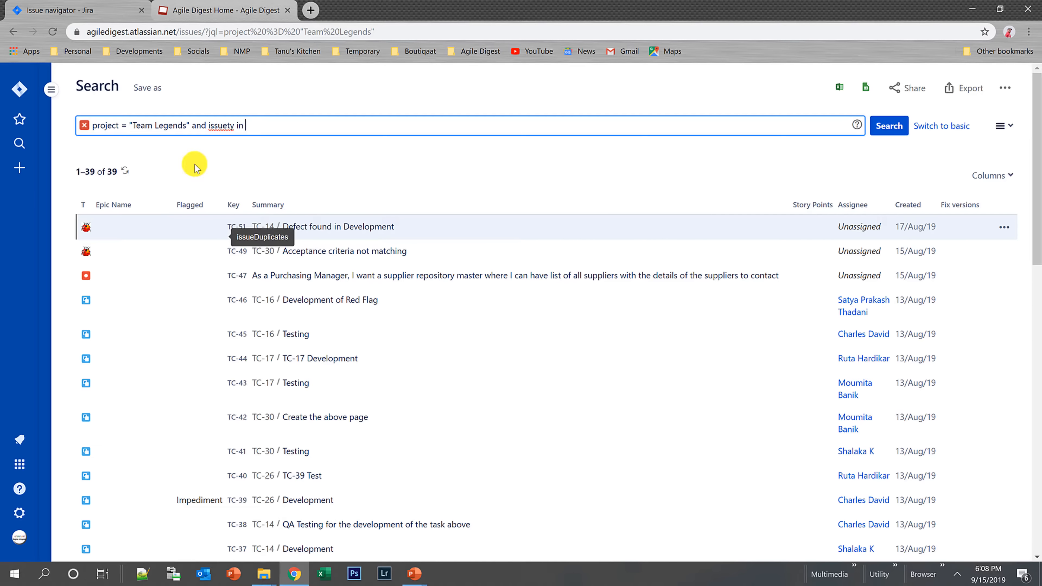
pyautogui.click(233, 125)
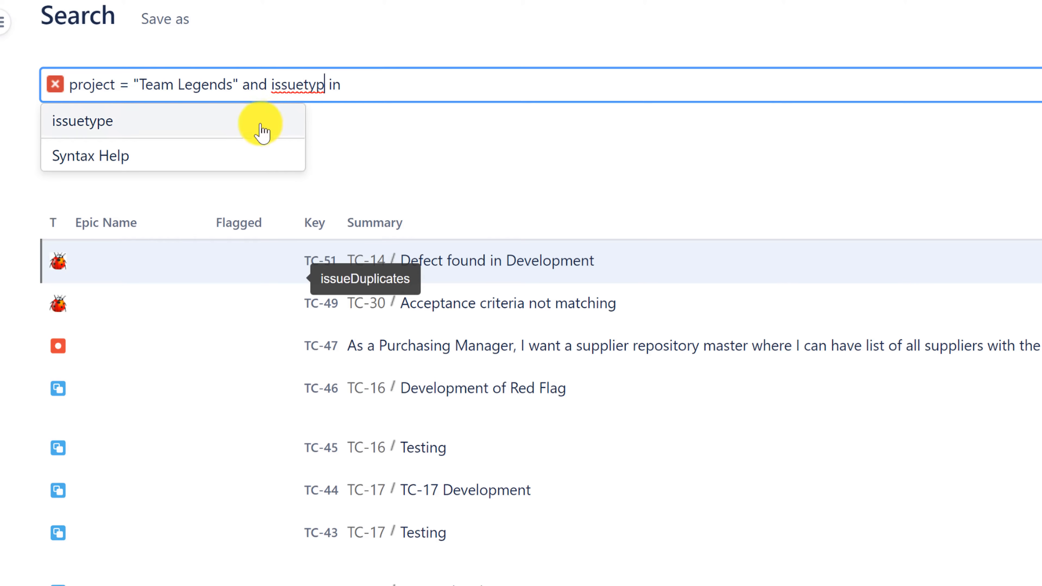
pyautogui.click(197, 149)
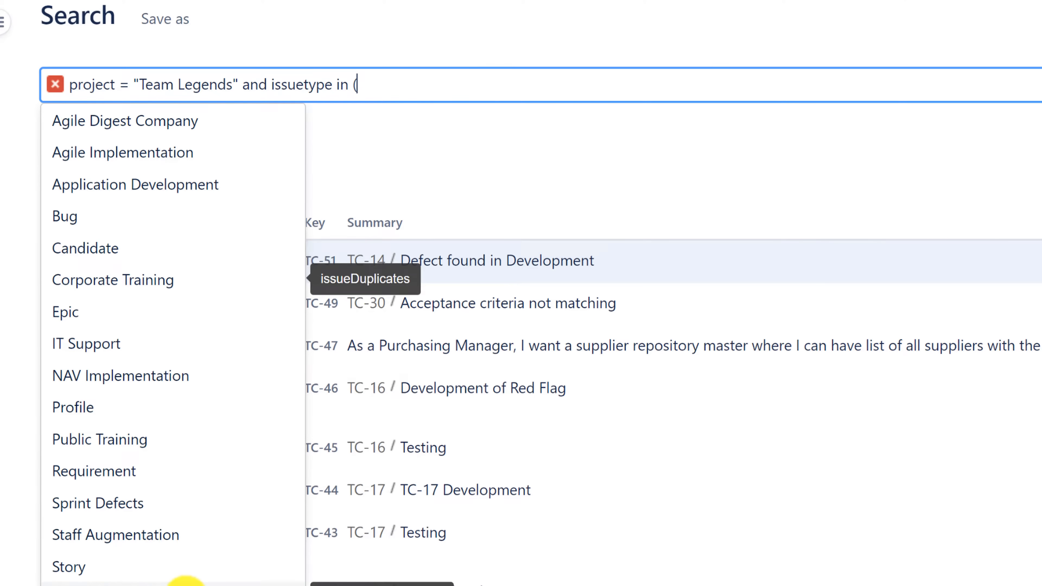
# - Complete the issuetype condition with (standardIssueTypes()), run the search and look through the listed issues
pyautogui.click(117, 422)
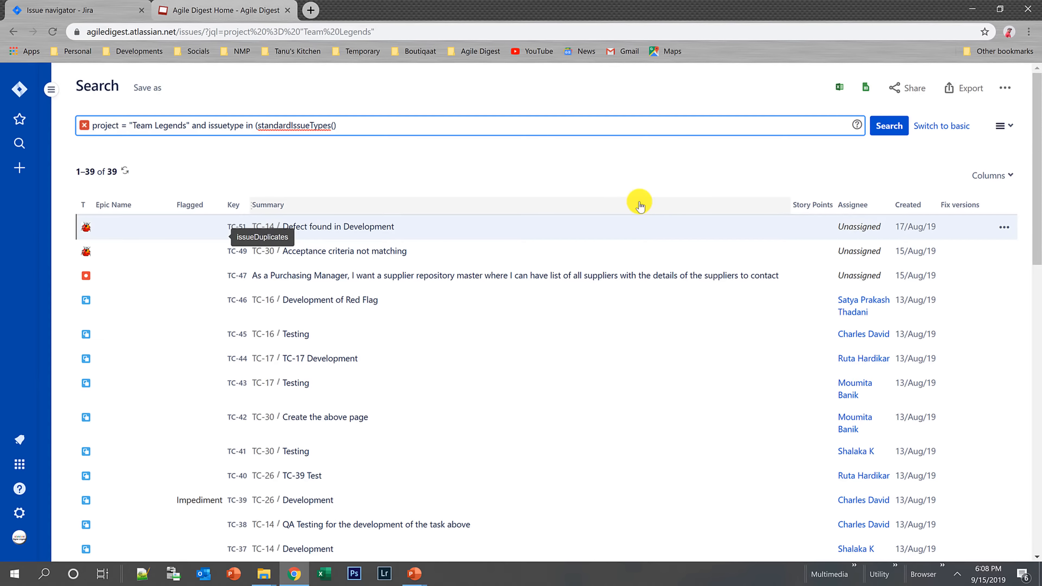
pyautogui.press('Return')
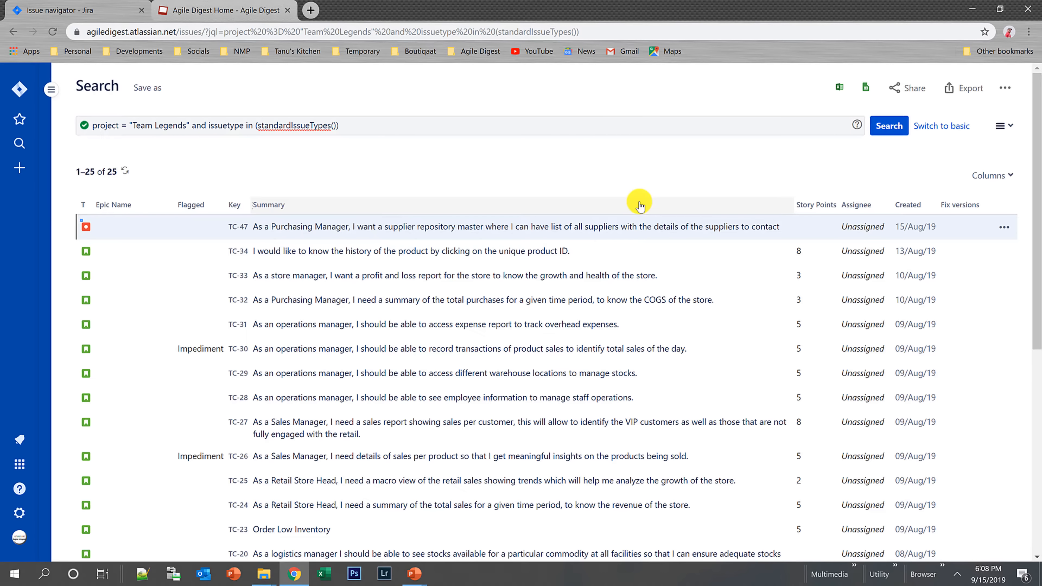
pyautogui.scroll(-6, 736, 367)
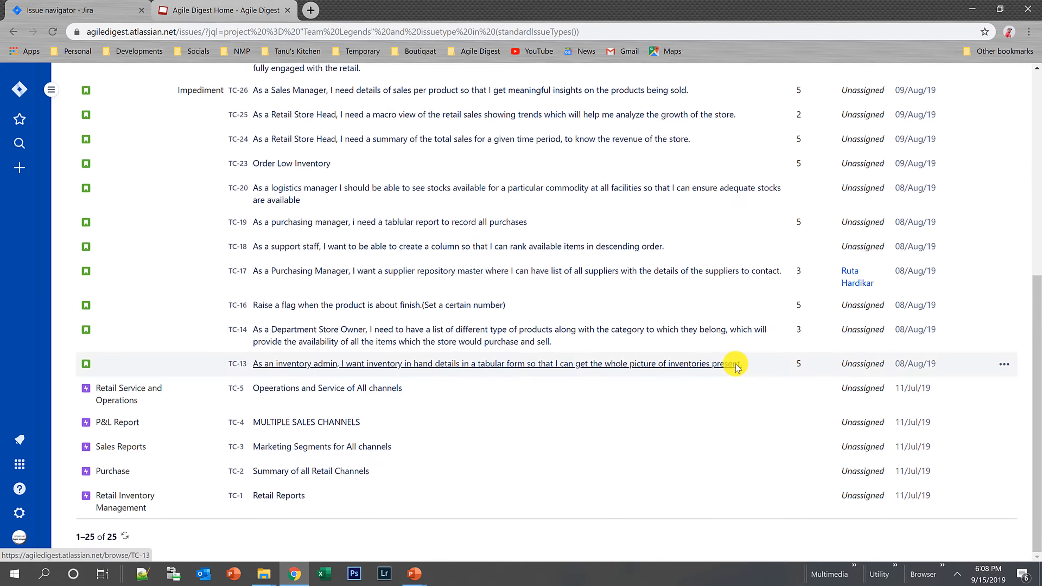
pyautogui.scroll(1, 734, 363)
pyautogui.scroll(-1, 735, 363)
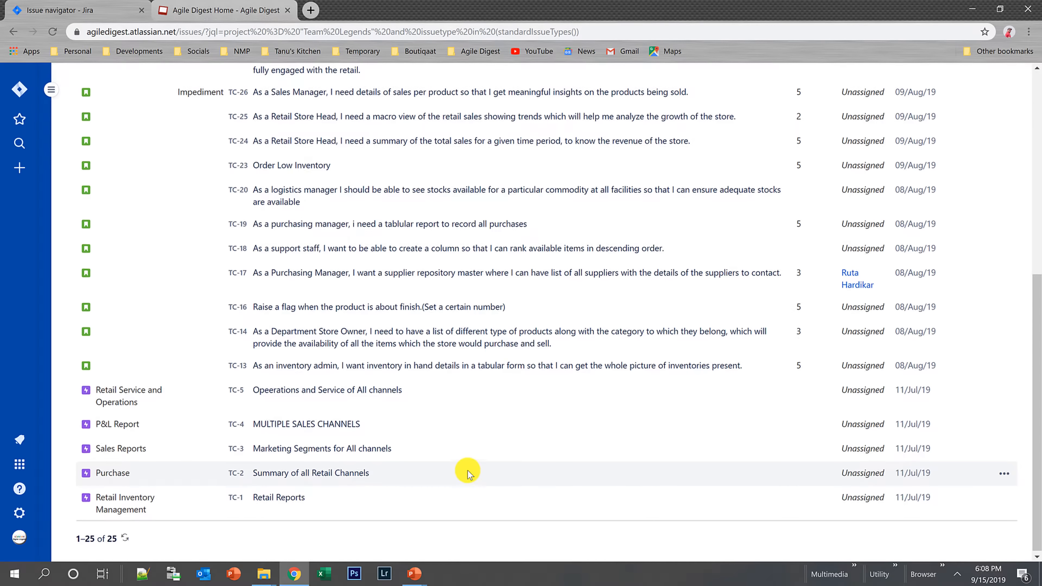
pyautogui.scroll(8, 467, 471)
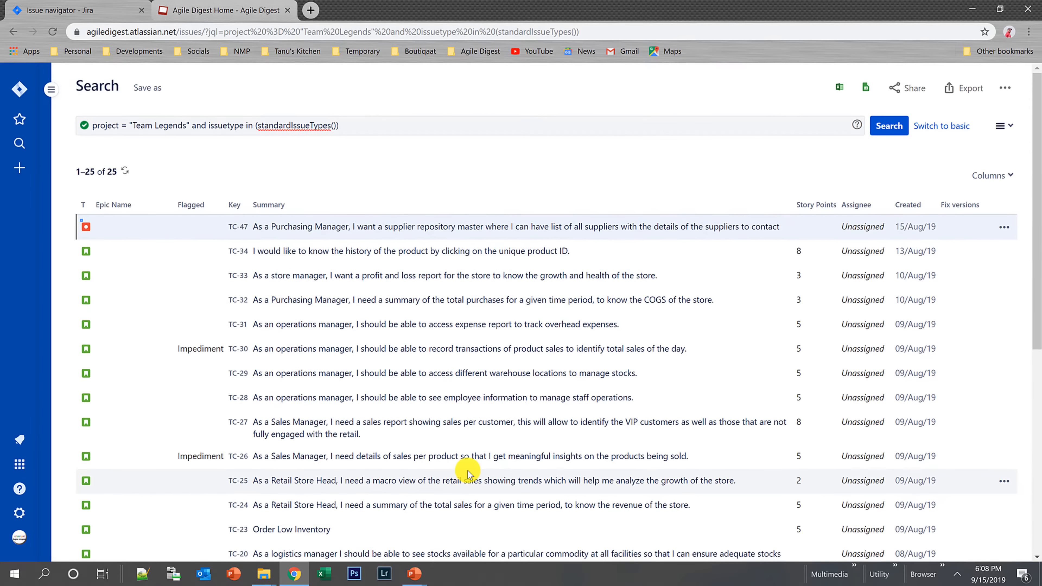
# - Append the condition and "Story Points" is EMPTY to the JQL query and run the search
pyautogui.click(416, 125)
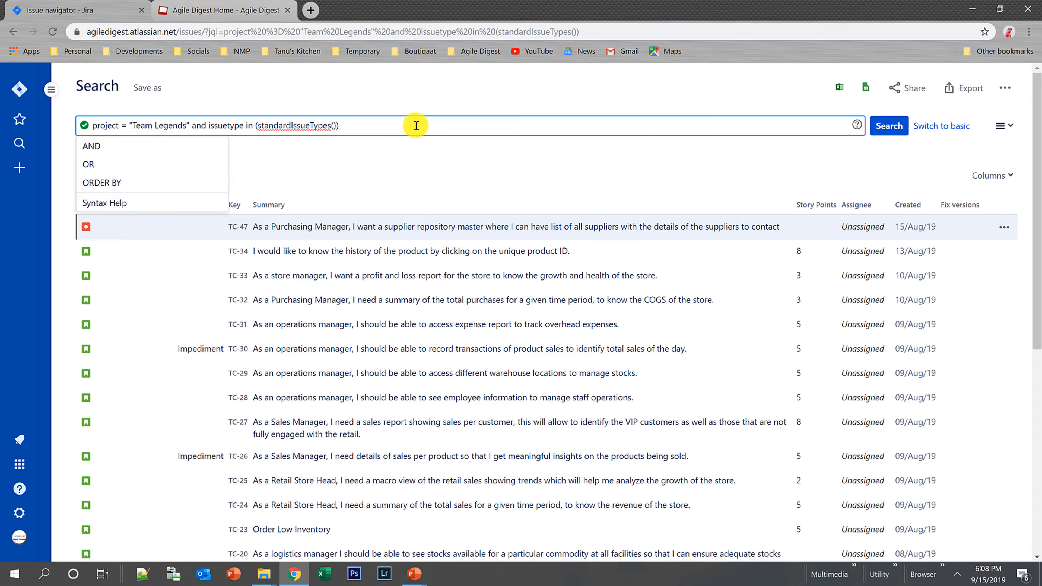
pyautogui.write('where story')
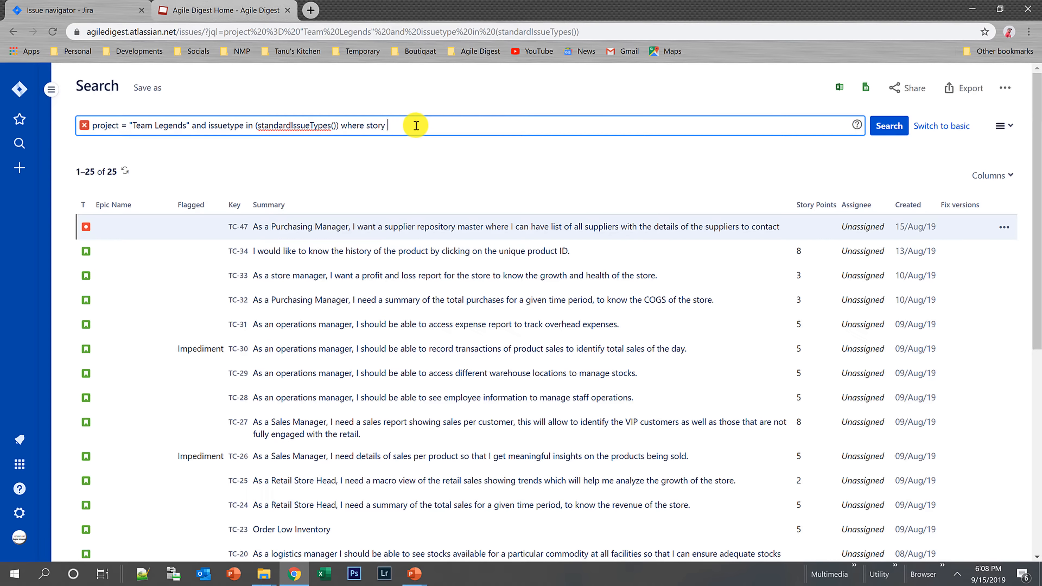
pyautogui.hotkey('ctrl', 'shift', 'Left')
pyautogui.hotkey('ctrl', 'shift', 'Left')
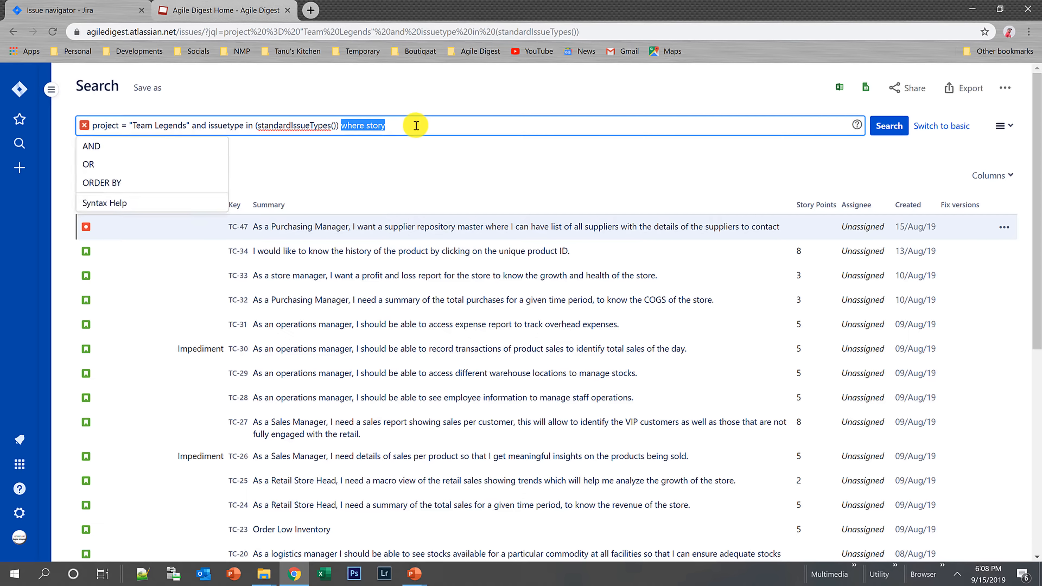
pyautogui.write('and stor')
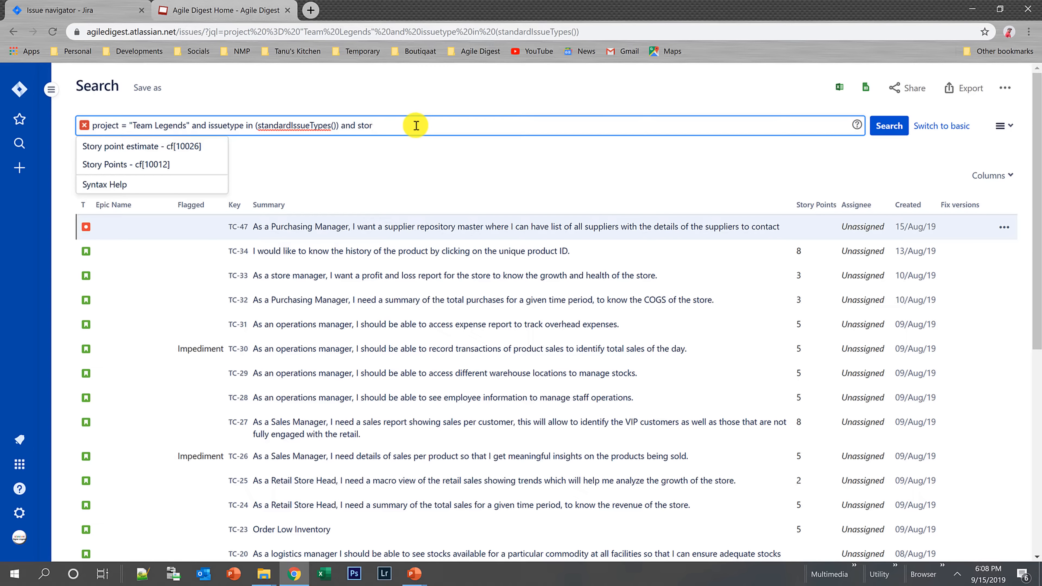
pyautogui.click(179, 165)
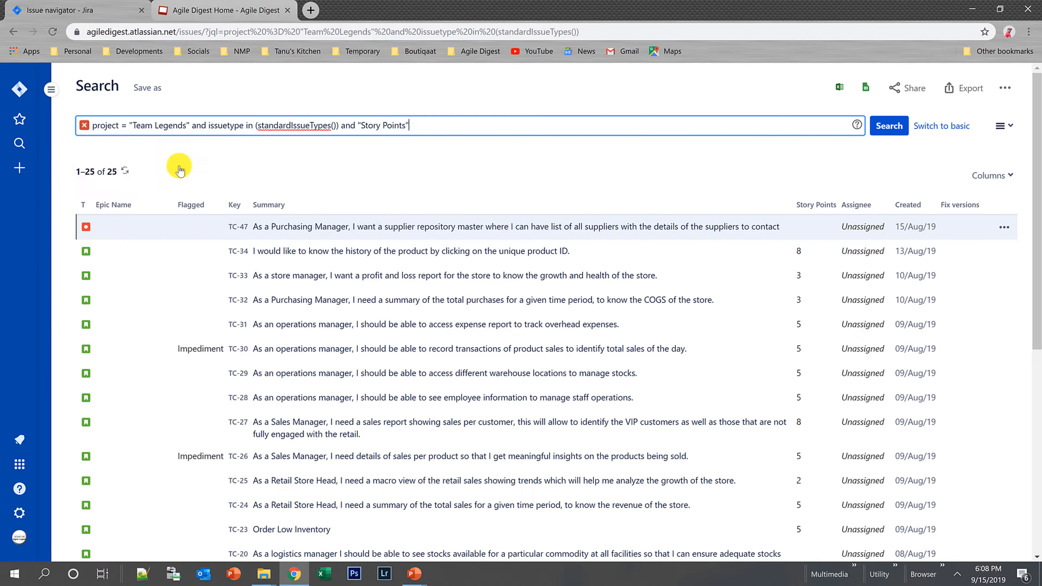
pyautogui.write('=')
pyautogui.press('BackSpace')
pyautogui.press('BackSpace')
pyautogui.write('is')
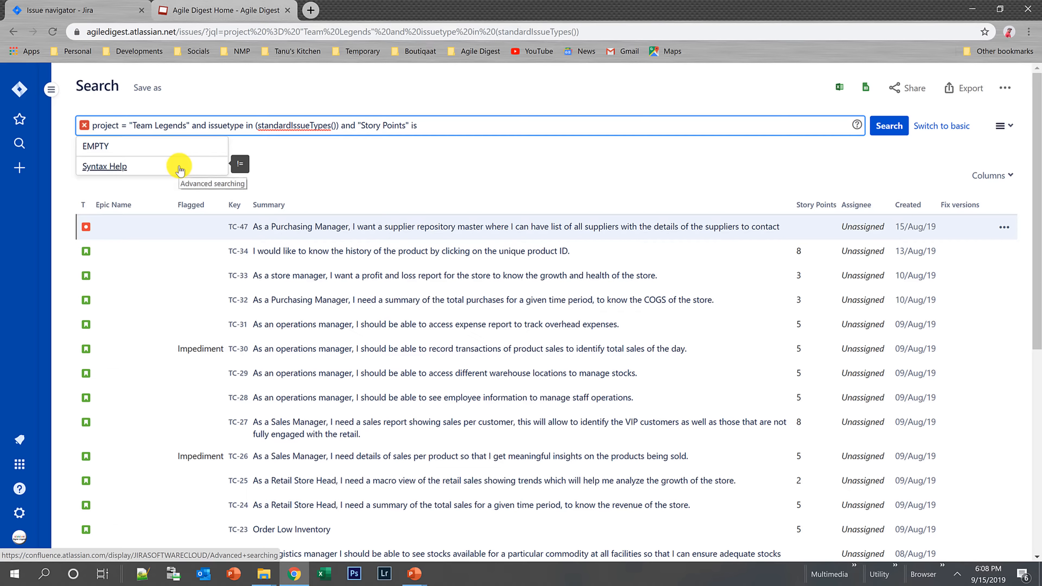
pyautogui.click(128, 147)
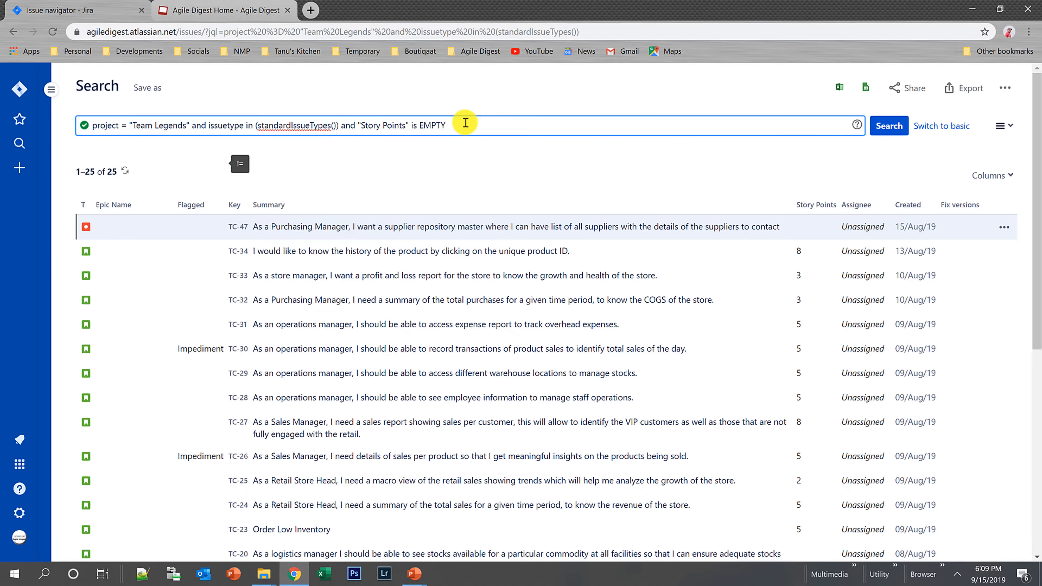
pyautogui.press('Return')
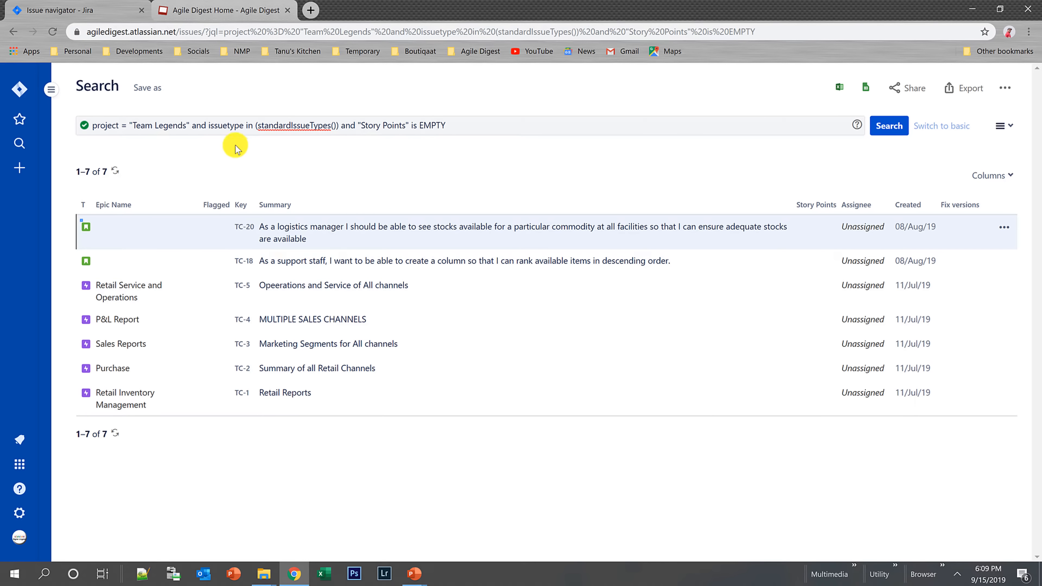
# - Replace standardIssueTypes() with Story in the issuetype condition and run the search again
pyautogui.doubleClick(268, 126)
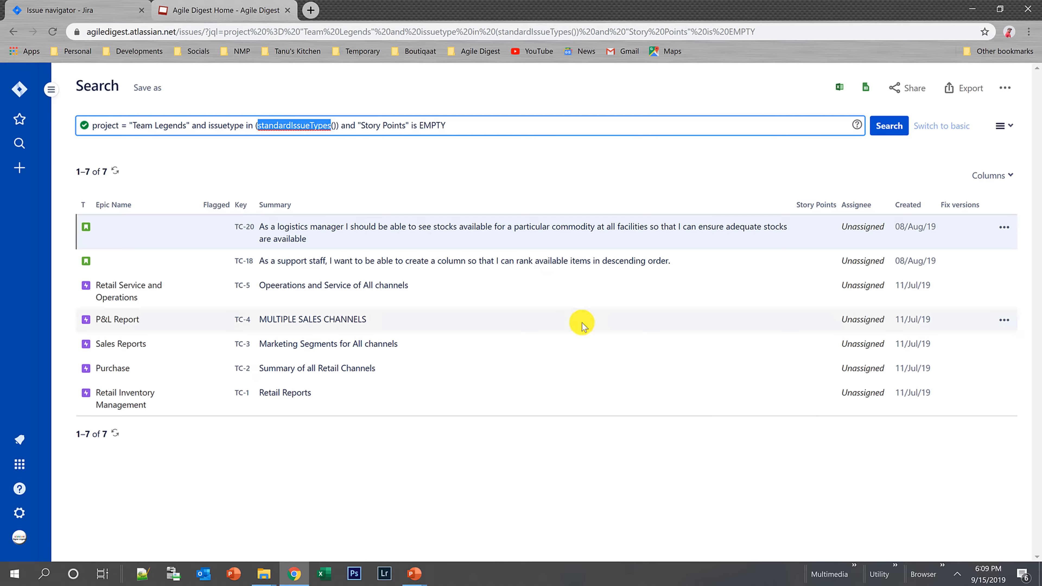
pyautogui.hotkey('shift', 'Right')
pyautogui.press('BackSpace')
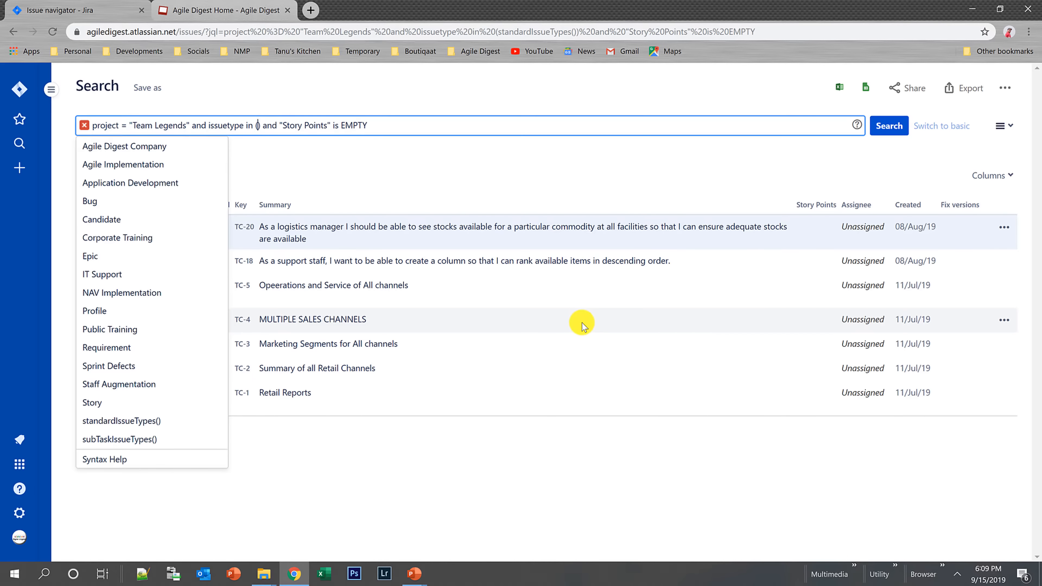
pyautogui.click(583, 325)
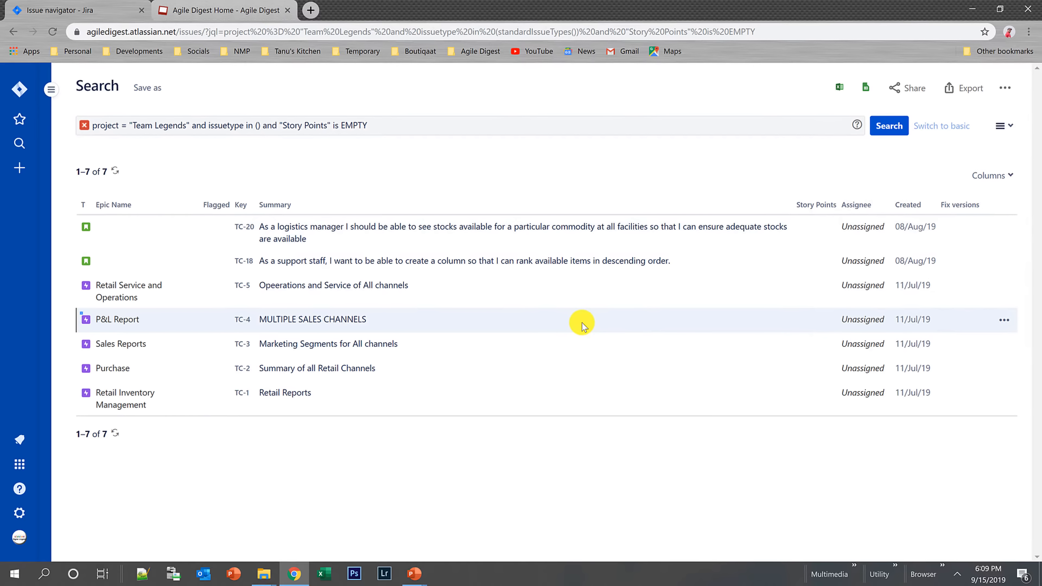
pyautogui.click(261, 126)
pyautogui.write('s')
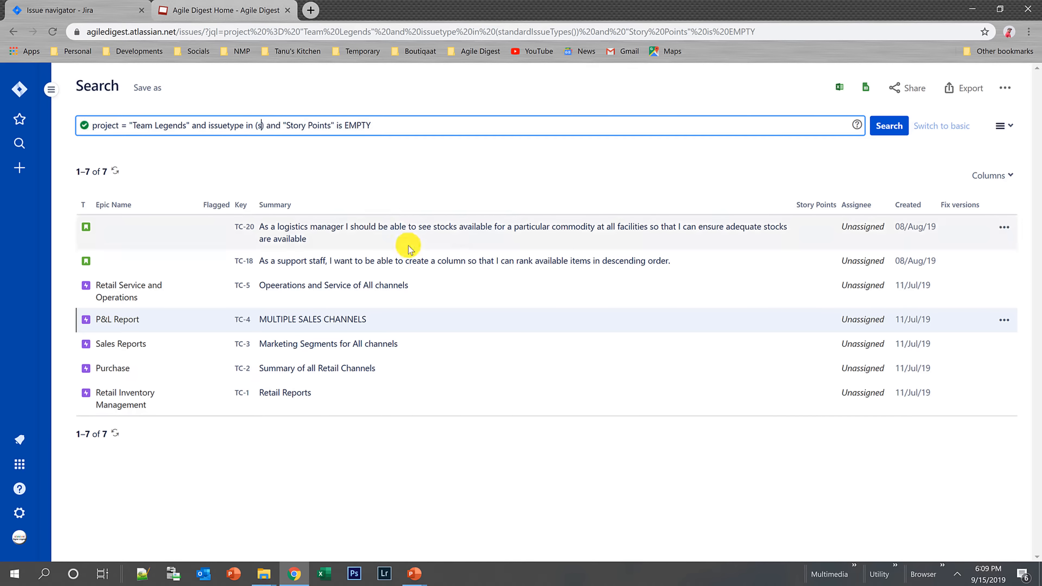
pyautogui.write('t')
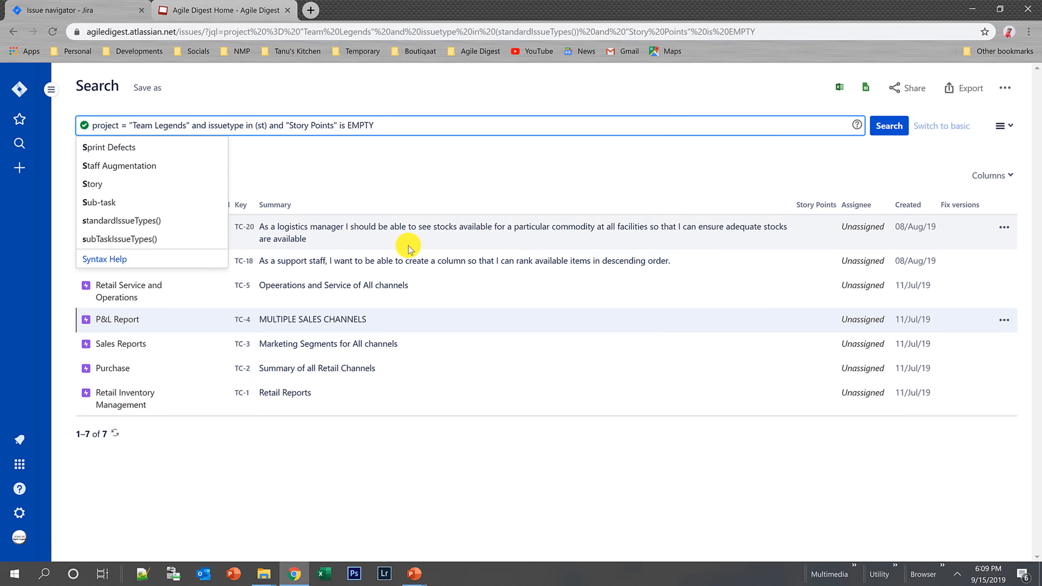
pyautogui.click(153, 165)
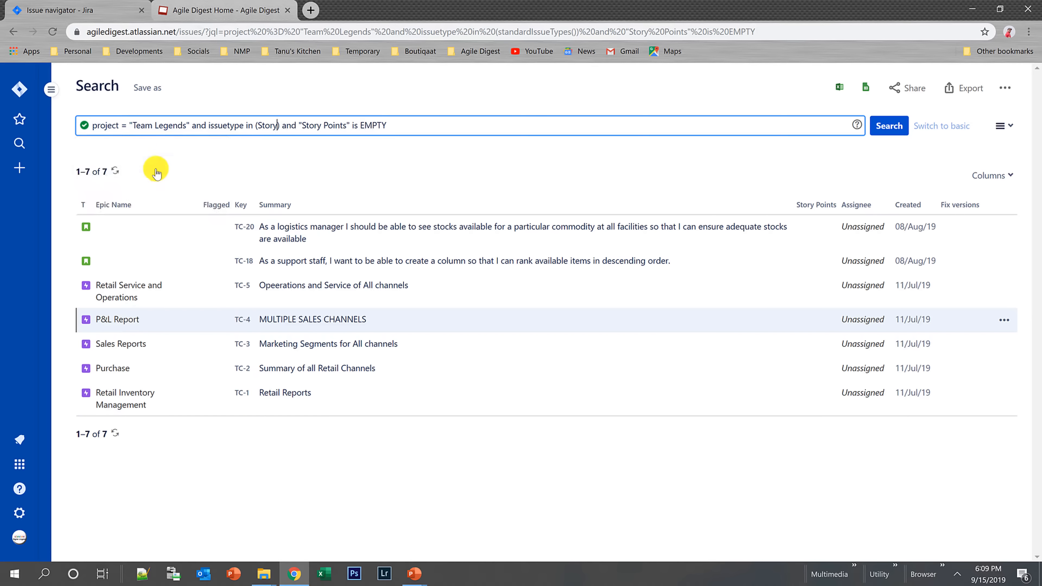
pyautogui.press('Return')
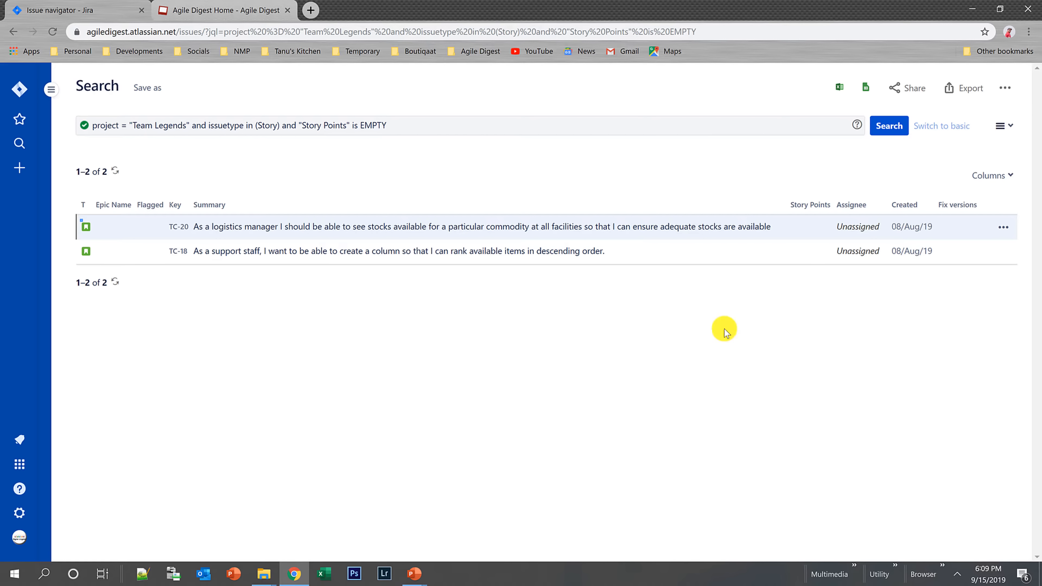
# - Switch the search results to Detail View and look over the details of issue TC-20
pyautogui.click(1003, 125)
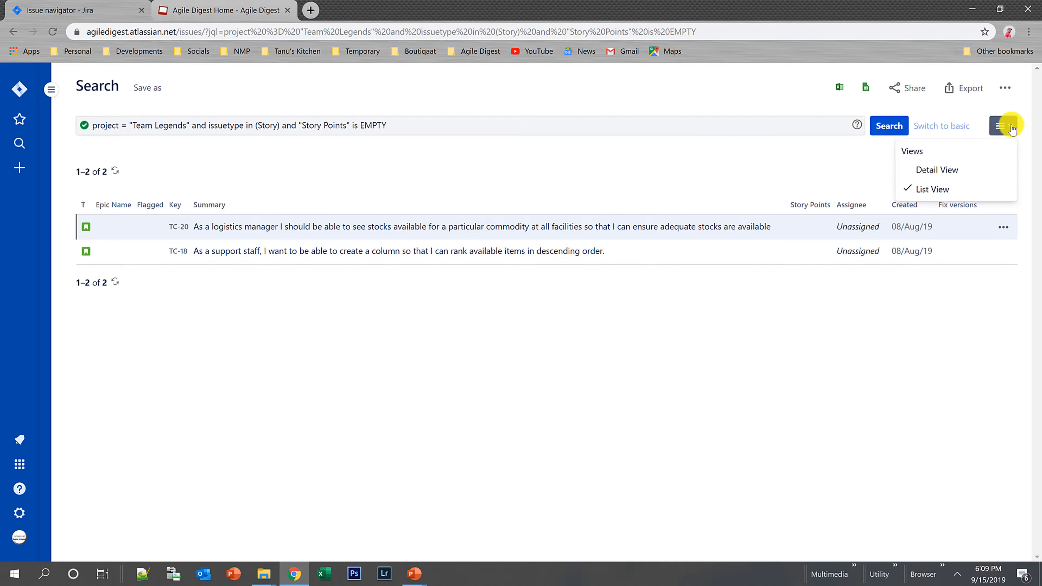
pyautogui.click(937, 170)
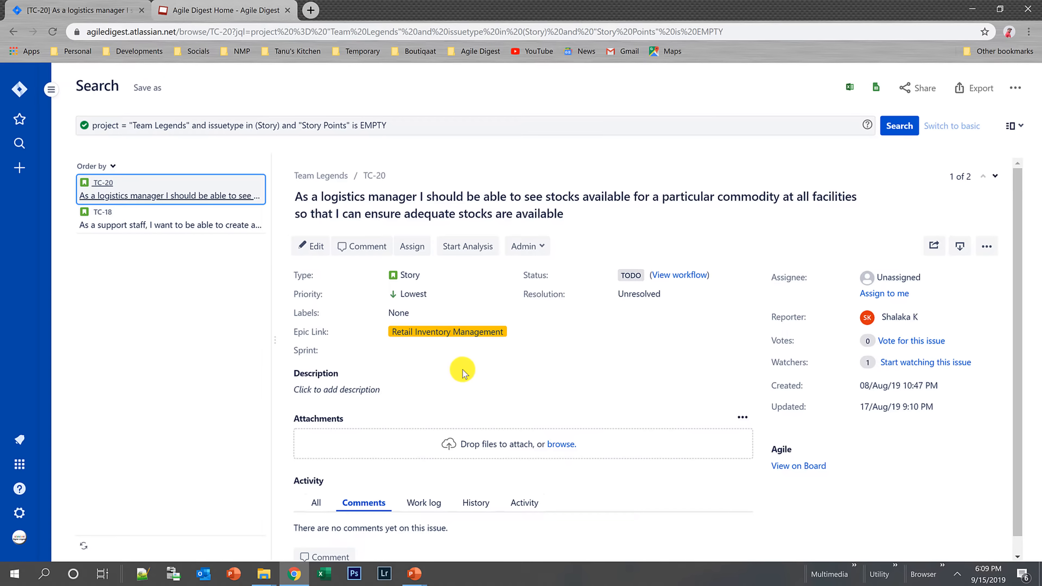
pyautogui.scroll(-1, 463, 373)
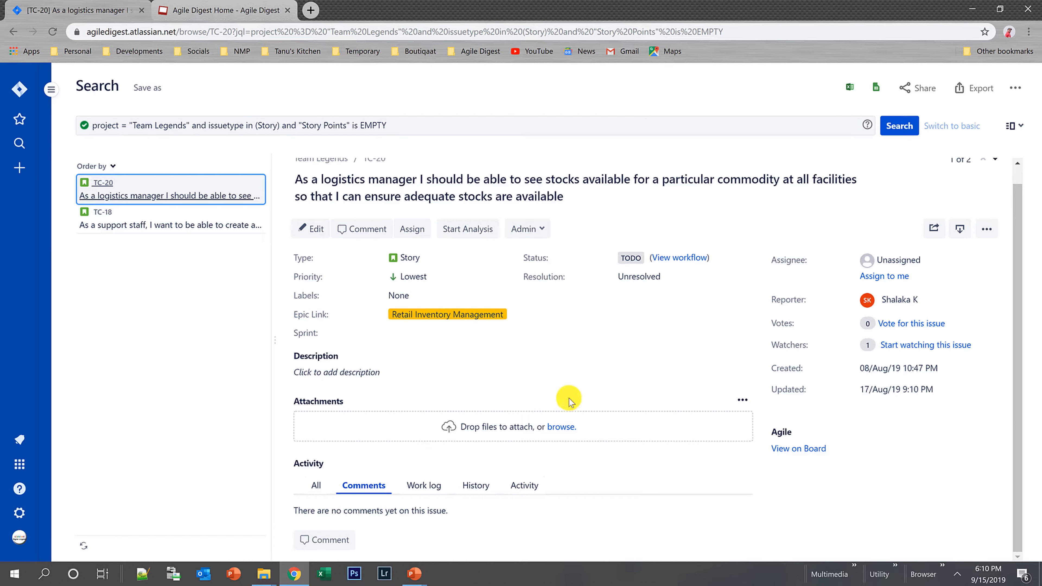
# - Open issue TC-20 for editing, look through its fields from Summary to Comment, and close the form without updating
pyautogui.click(315, 232)
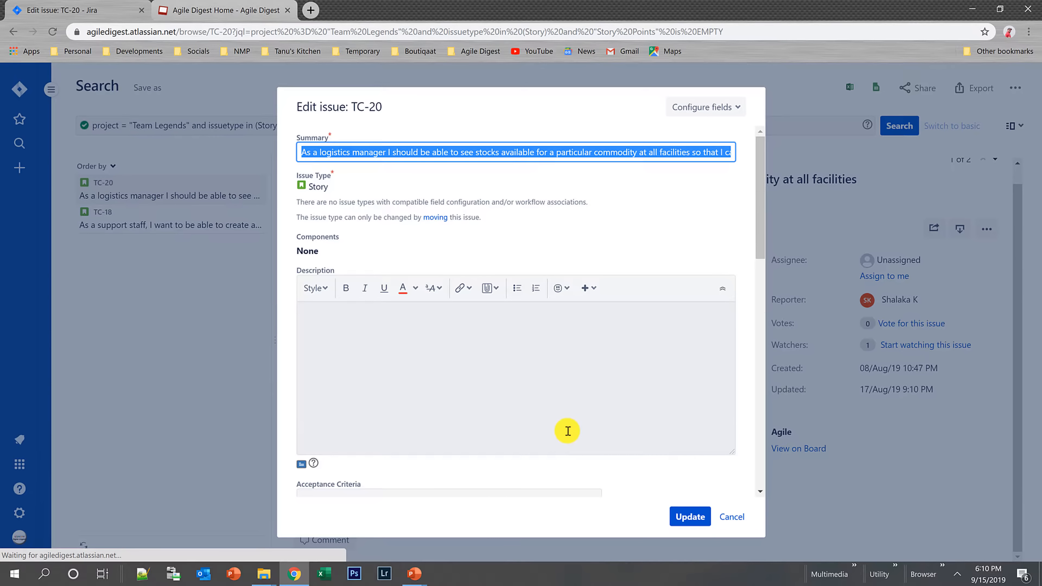
pyautogui.scroll(-10, 567, 431)
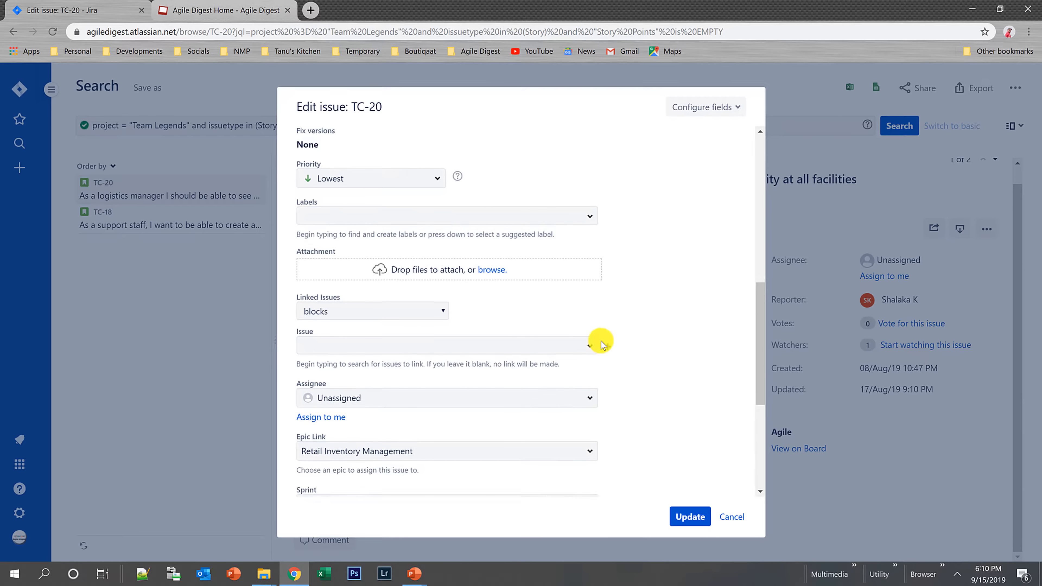
pyautogui.scroll(-5, 601, 344)
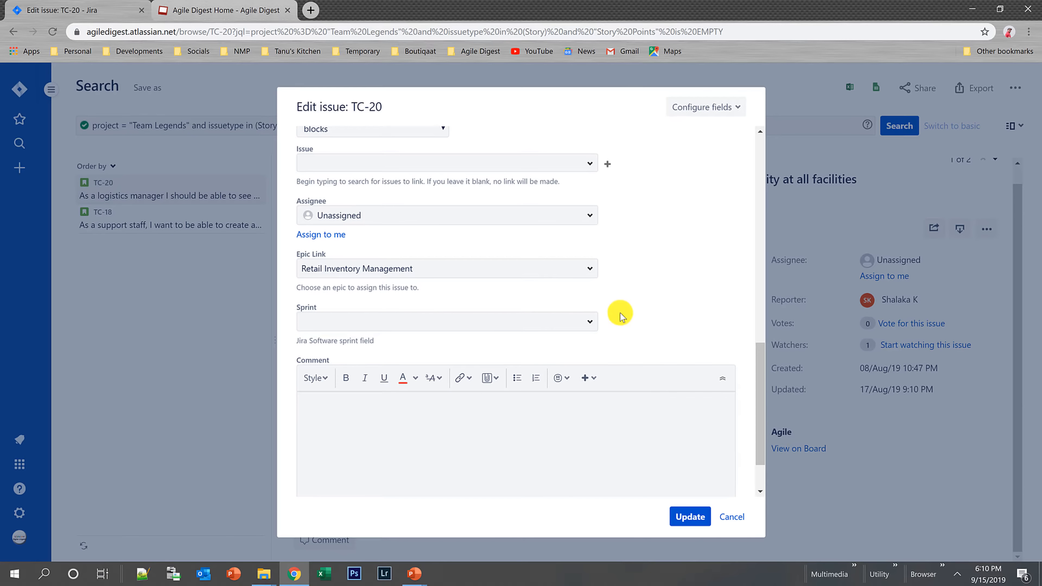
pyautogui.scroll(-2, 621, 314)
pyautogui.scroll(8, 622, 315)
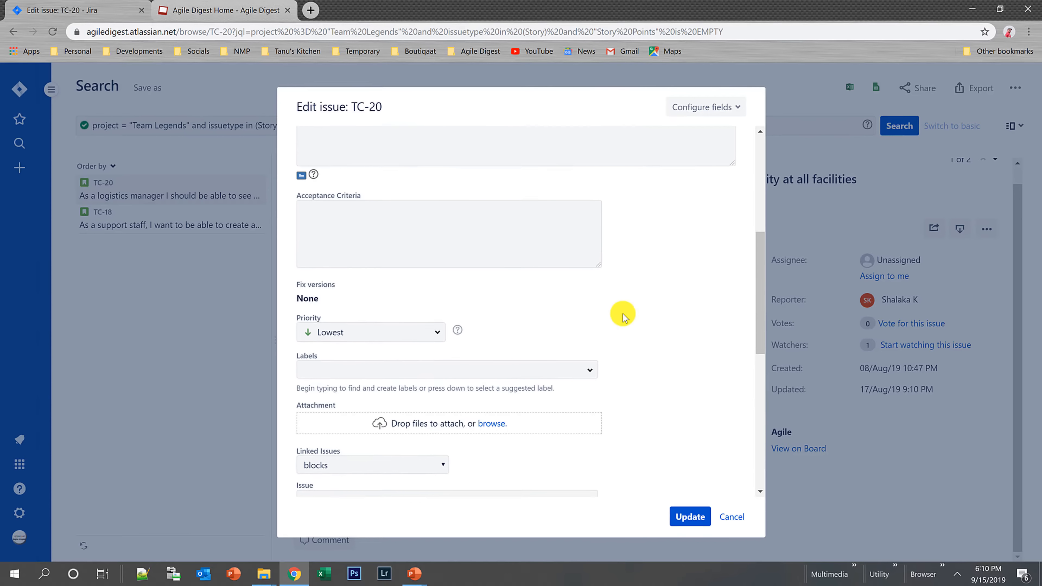
pyautogui.scroll(6, 622, 313)
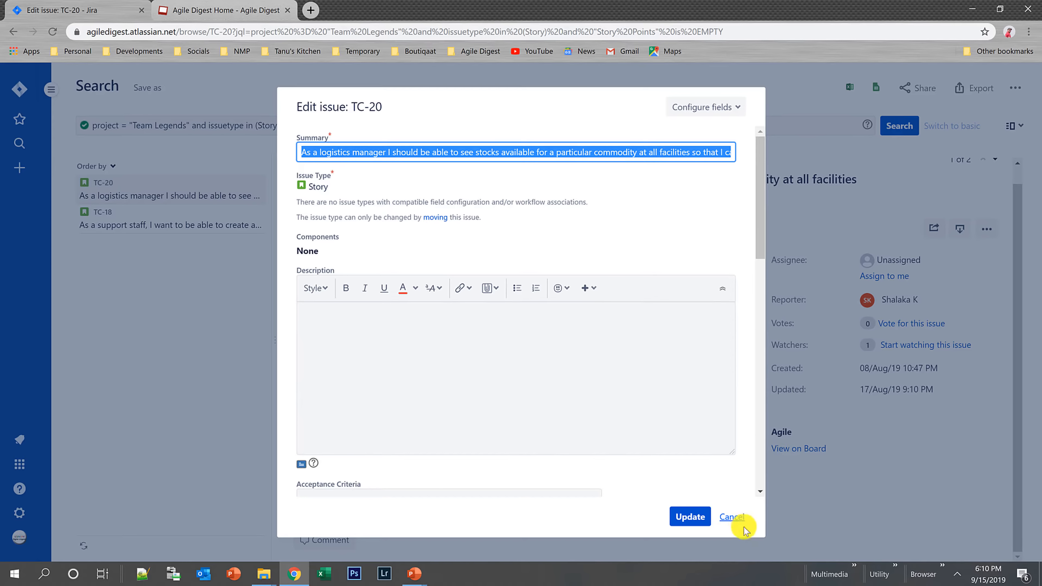
pyautogui.click(735, 519)
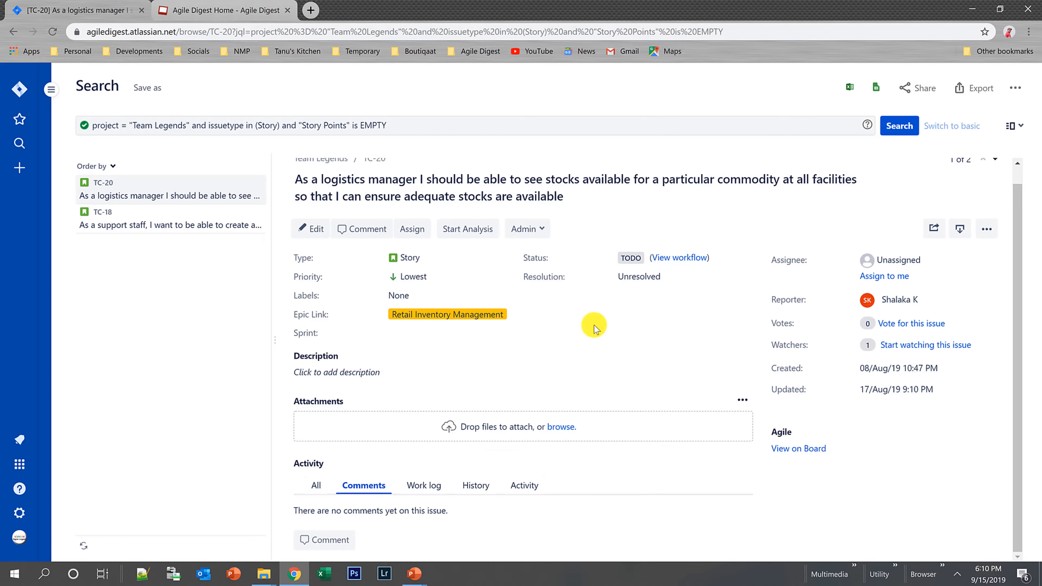
pyautogui.scroll(1, 595, 328)
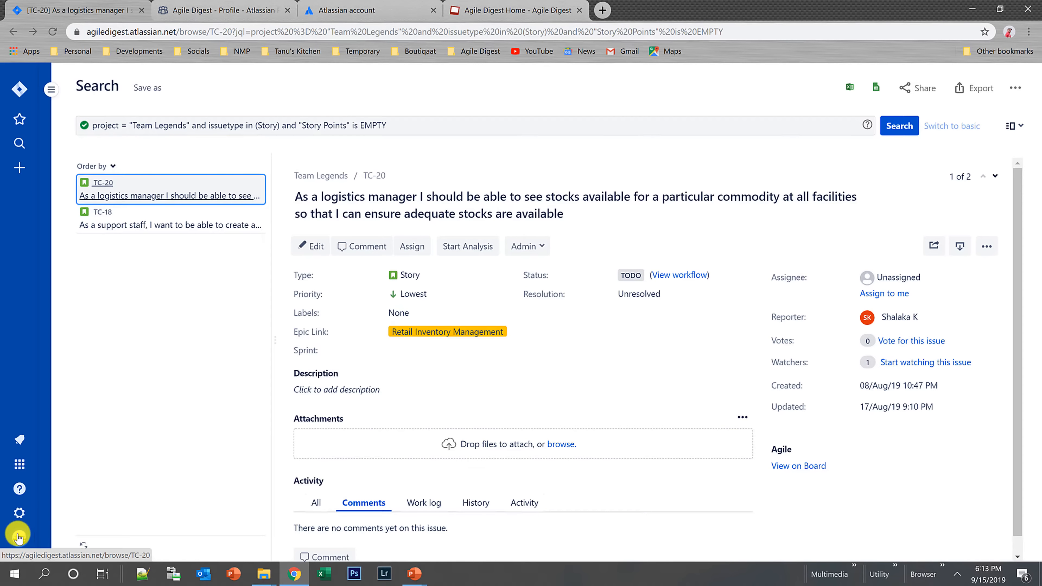
# - Turn on the New Jira issue view under Jira labs in the personal Jira settings
pyautogui.click(19, 536)
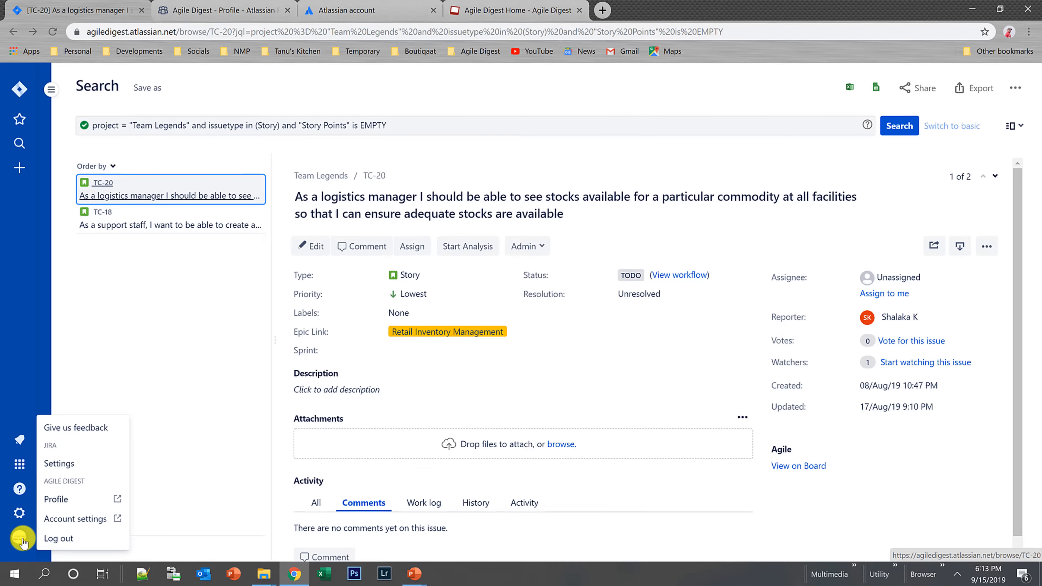
pyautogui.click(65, 463)
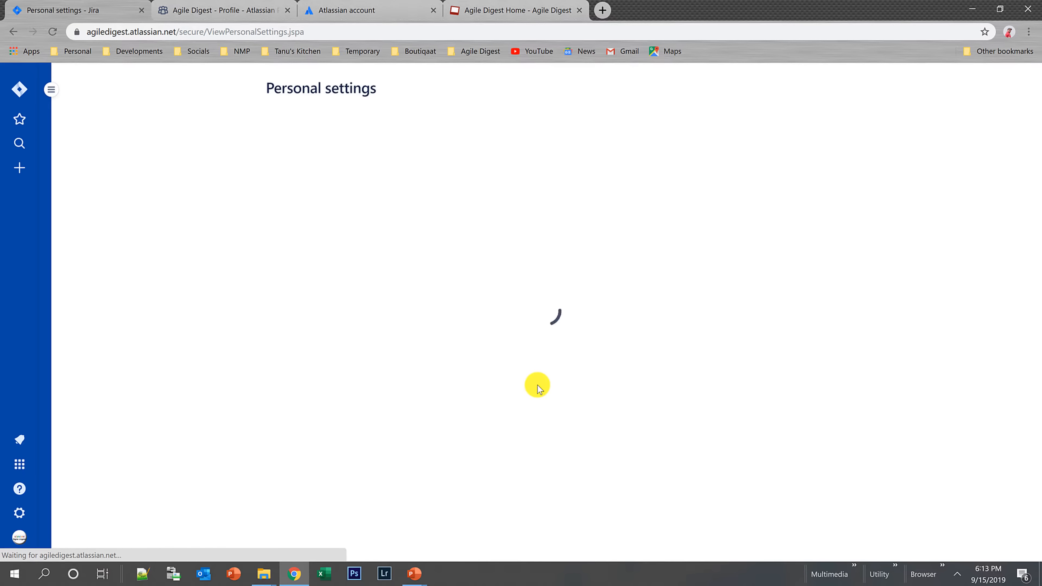
pyautogui.scroll(-5, 537, 388)
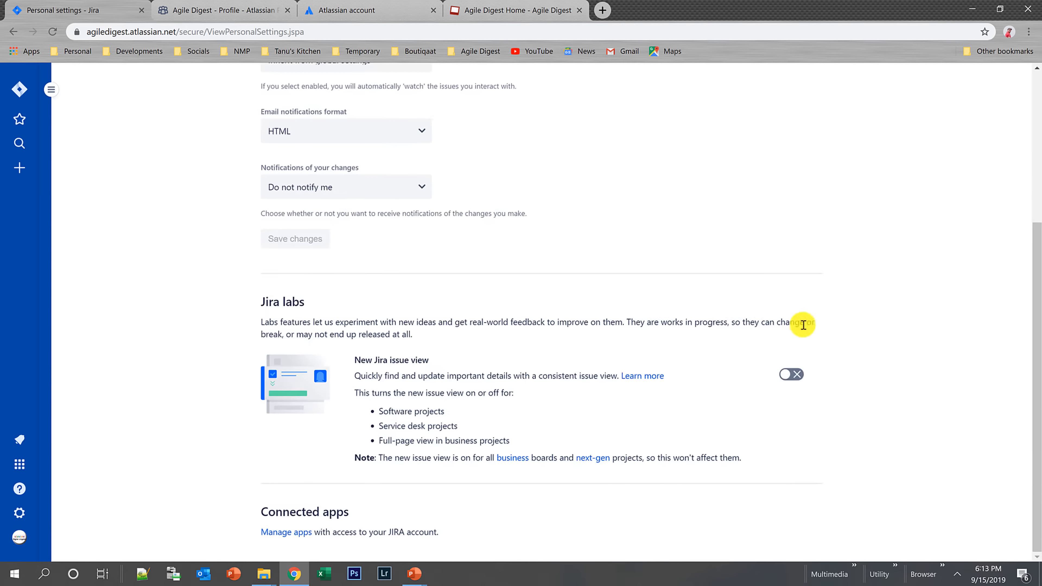
pyautogui.click(789, 375)
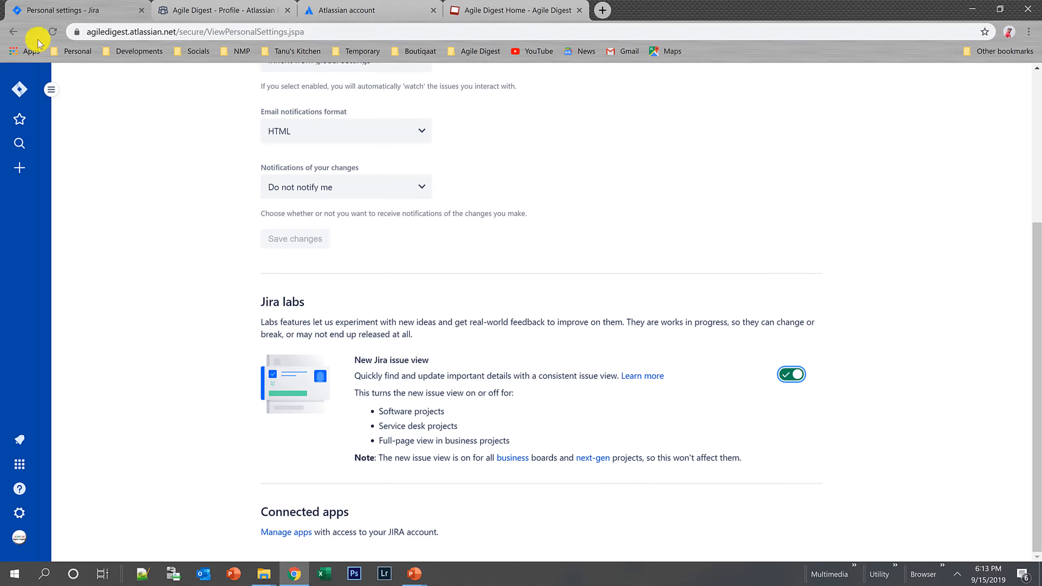
# - Return to the Jira home page and open the issue search under Issues and filters
pyautogui.click(19, 90)
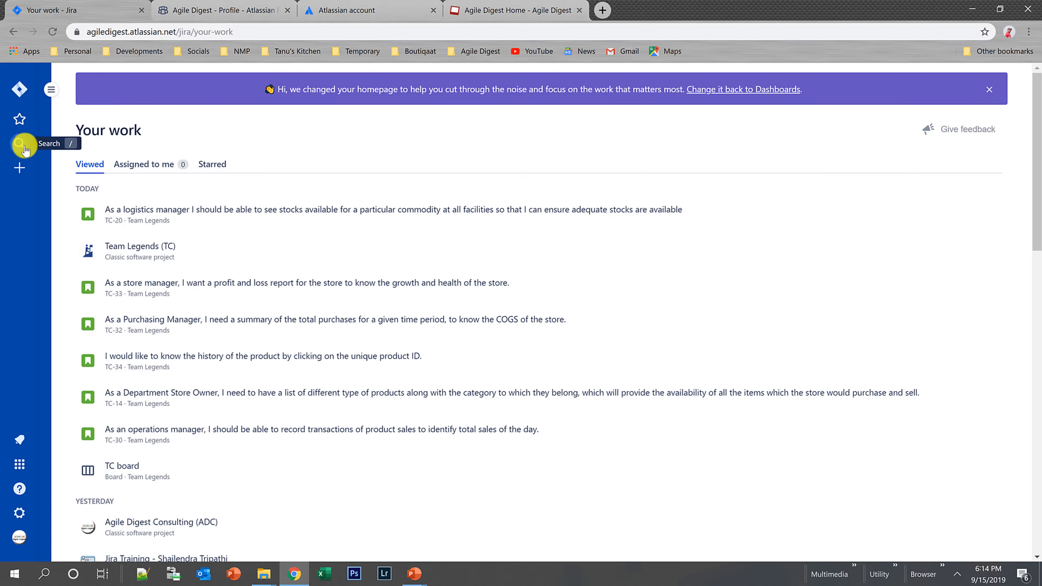
pyautogui.click(51, 89)
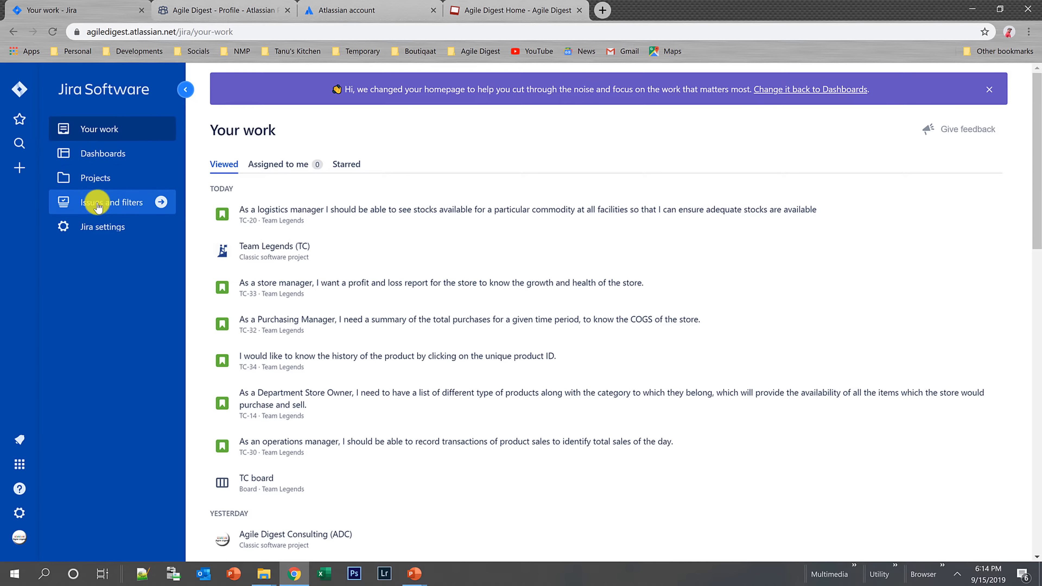
pyautogui.click(100, 235)
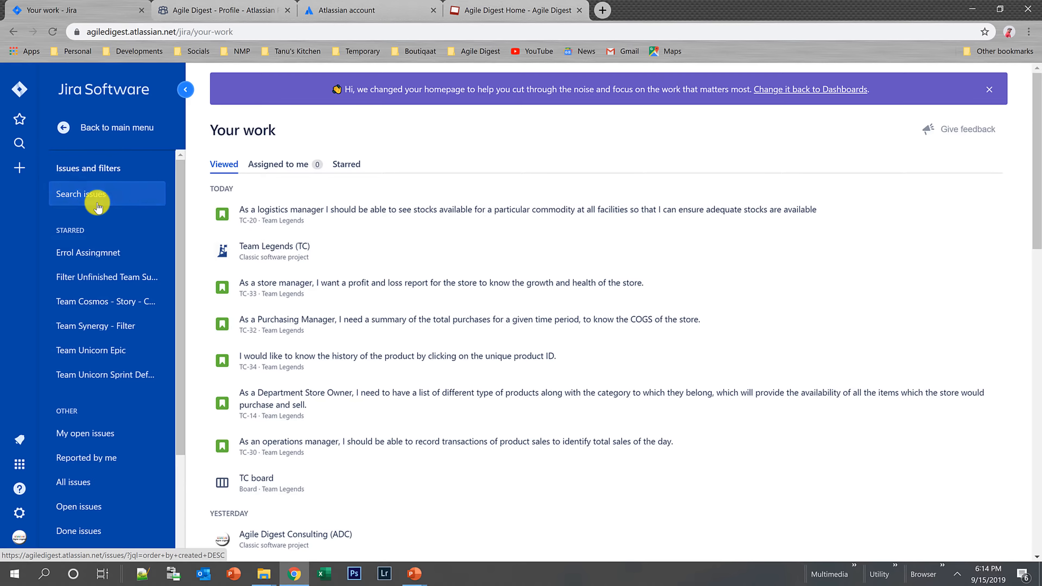
pyautogui.click(97, 206)
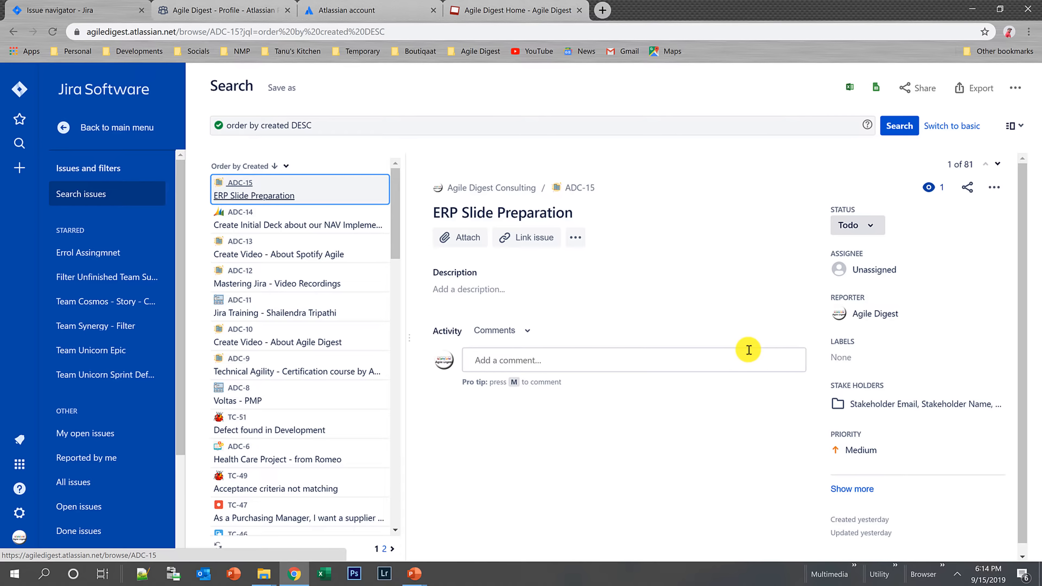
pyautogui.click(526, 127)
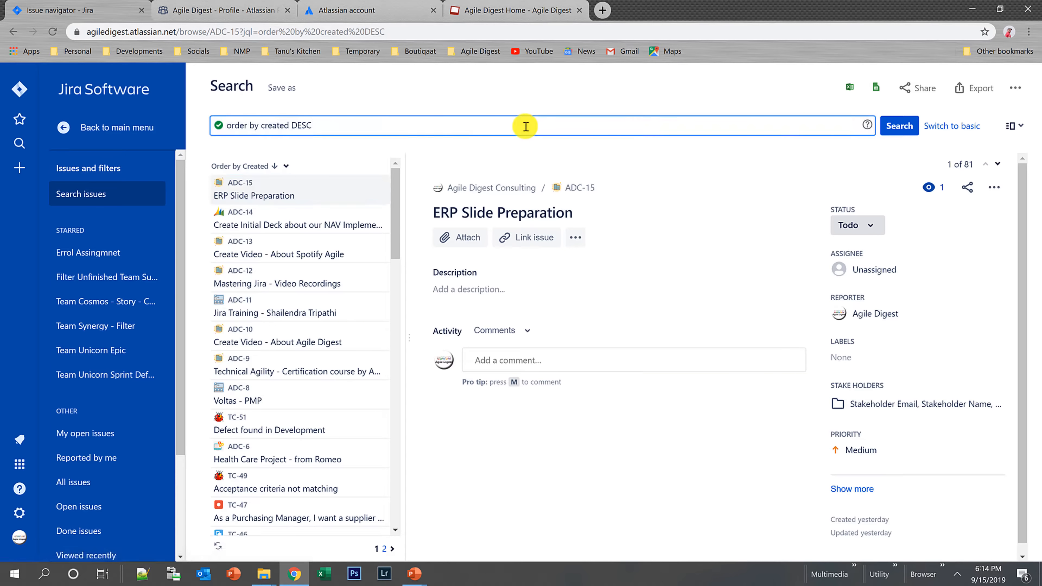
# - Switch to basic search, show the results in List View and check the column options without changing them
pyautogui.click(959, 128)
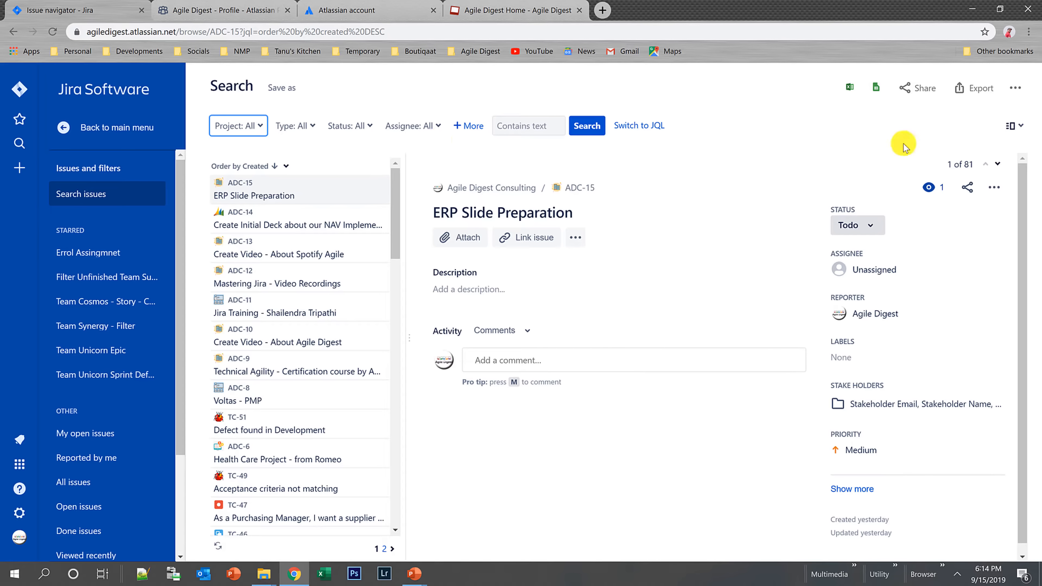
pyautogui.click(1012, 125)
pyautogui.click(949, 193)
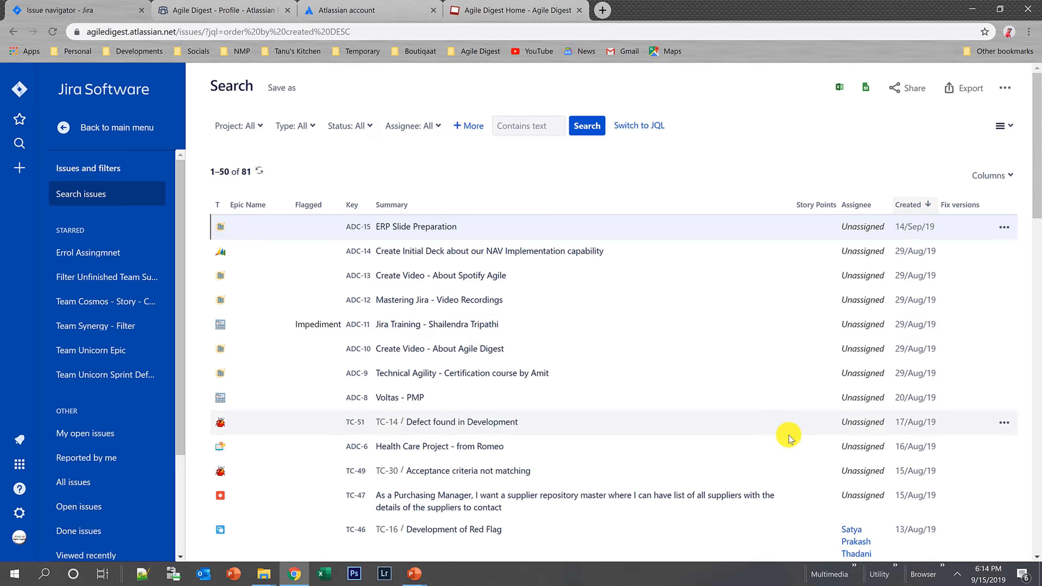
pyautogui.click(992, 176)
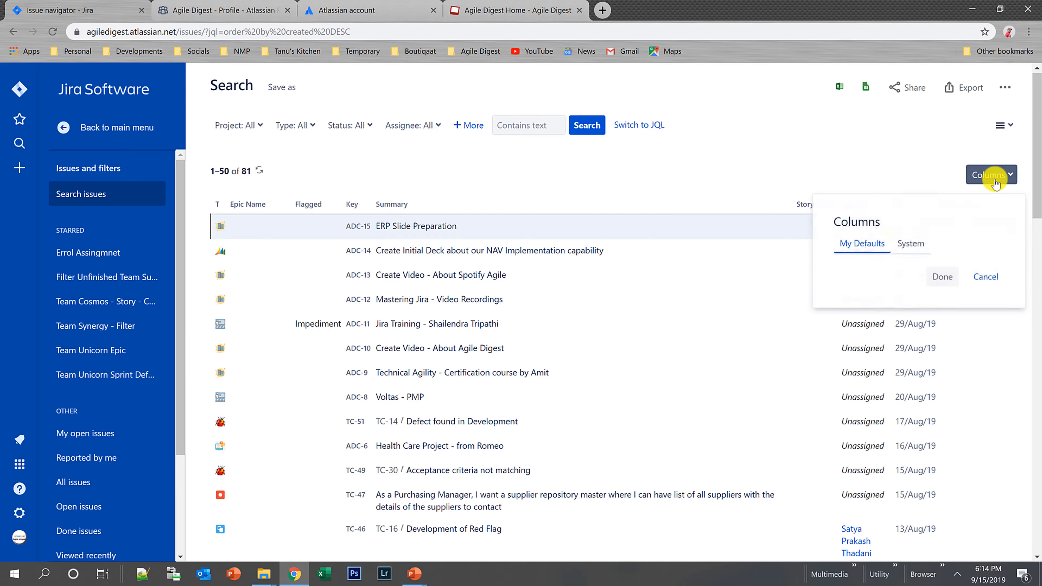
pyautogui.click(928, 162)
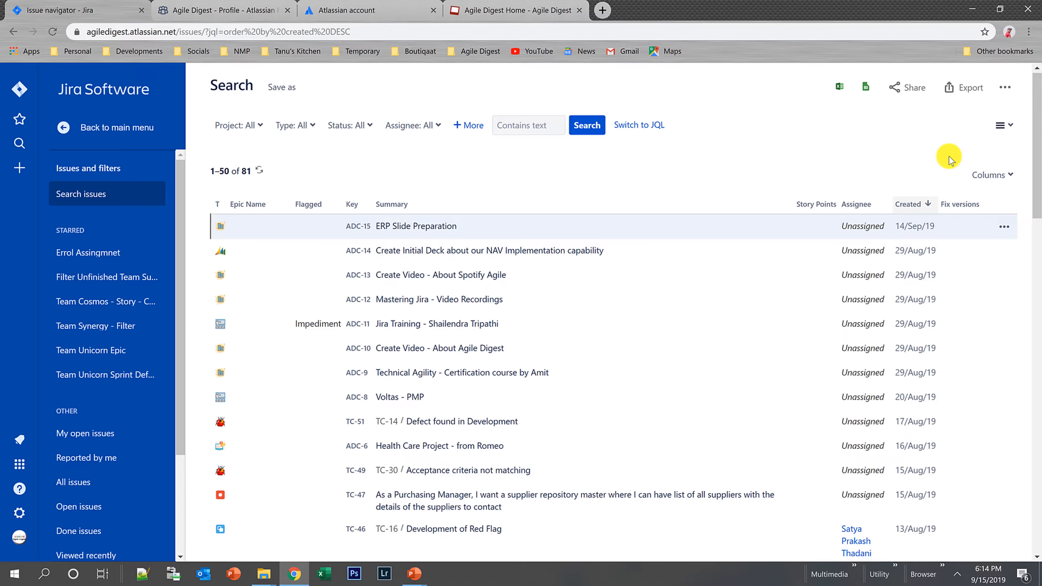
# - Switch the search results back to Detail View
pyautogui.click(1003, 125)
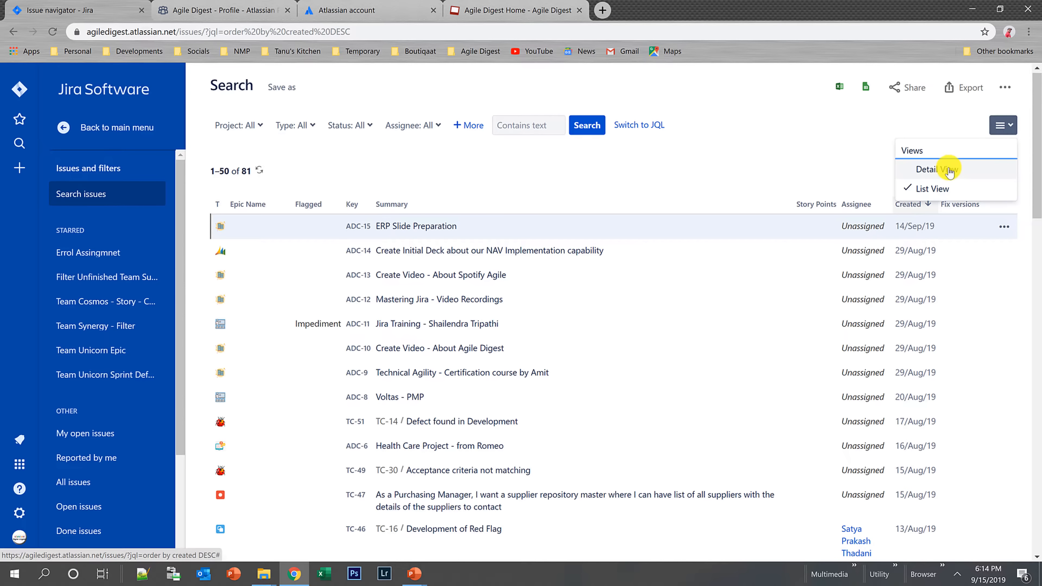
pyautogui.click(927, 169)
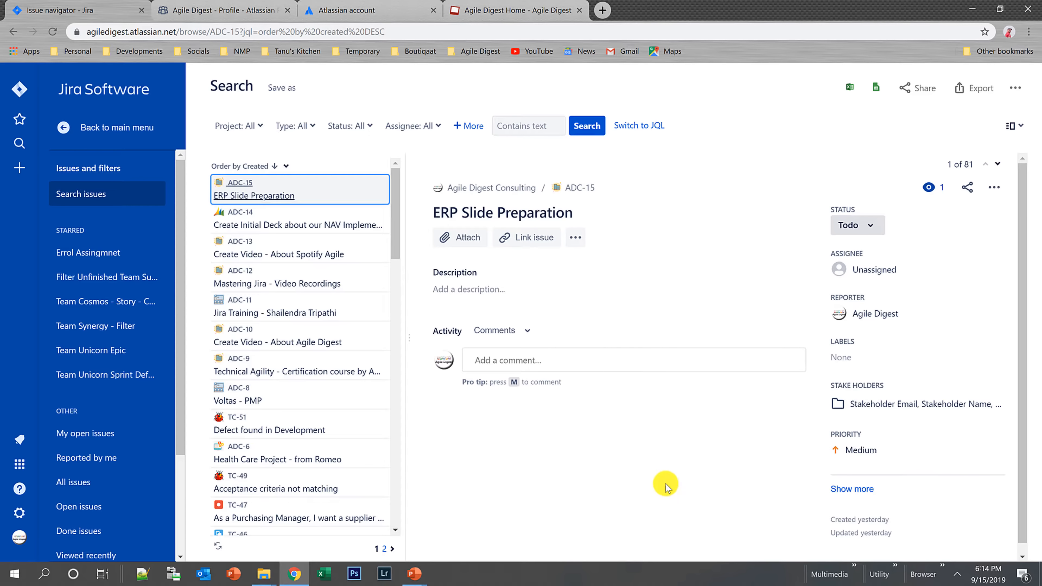
pyautogui.moveTo(396, 222)
pyautogui.mouseDown()
pyautogui.moveTo(392, 551)
pyautogui.moveTo(396, 217)
pyautogui.mouseUp()
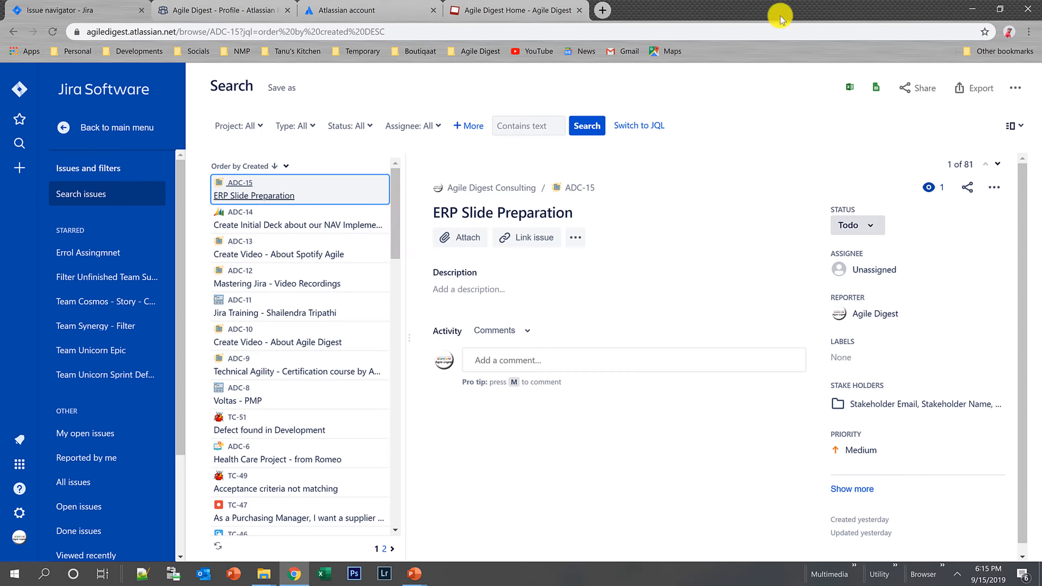
pyautogui.click(646, 171)
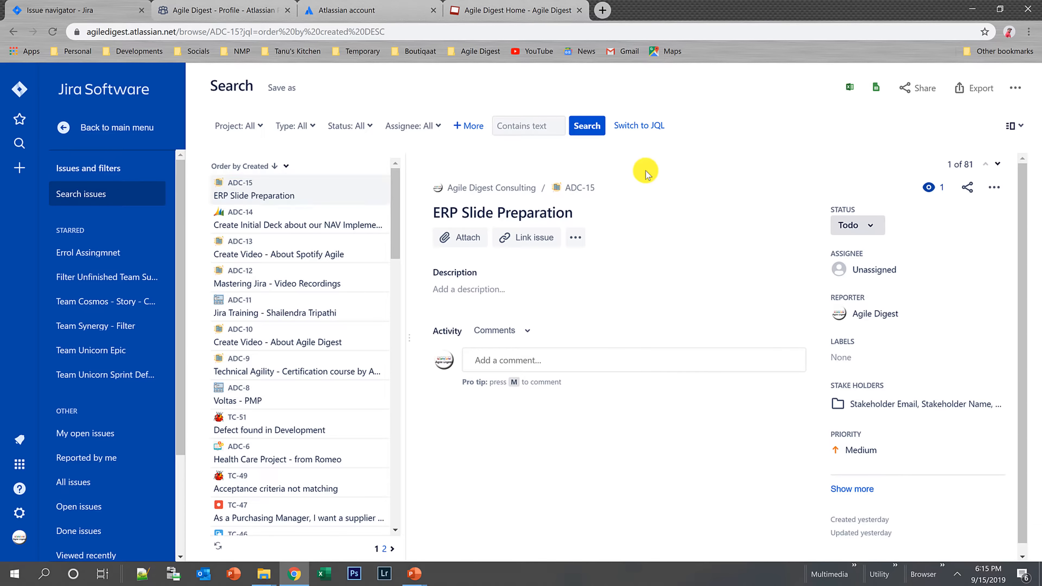
# - Switch to JQL search and replace the existing query with project = "Team Legends"
pyautogui.click(639, 126)
pyautogui.moveTo(350, 123); pyautogui.dragTo(214, 128)
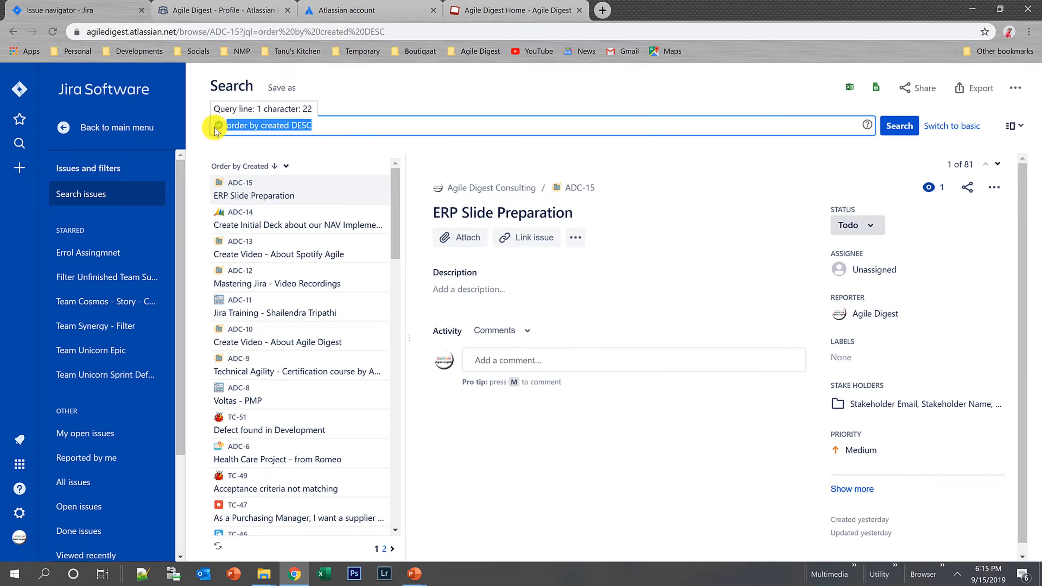
pyautogui.write('proj')
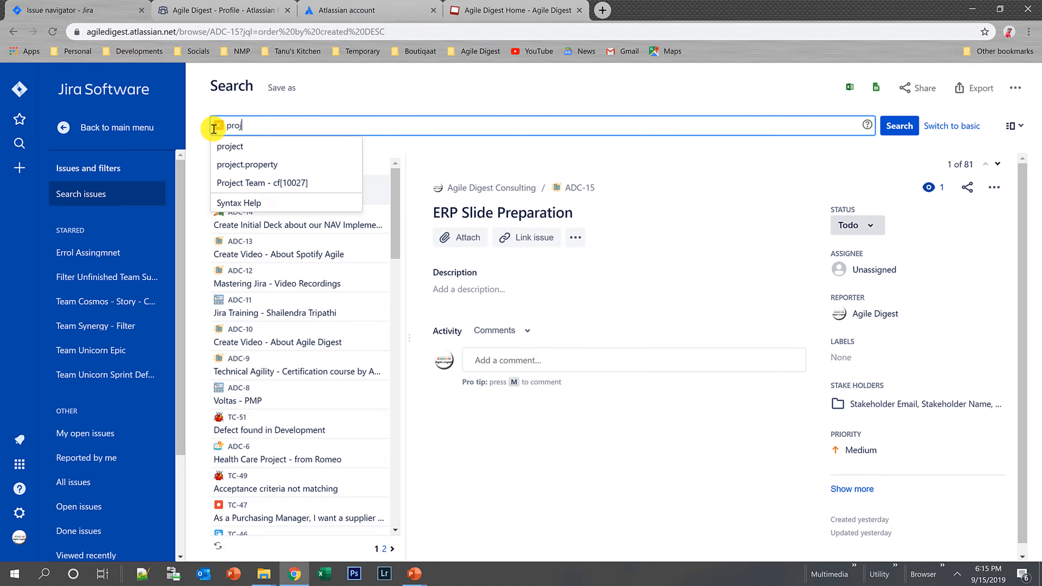
pyautogui.click(247, 147)
pyautogui.click(247, 147)
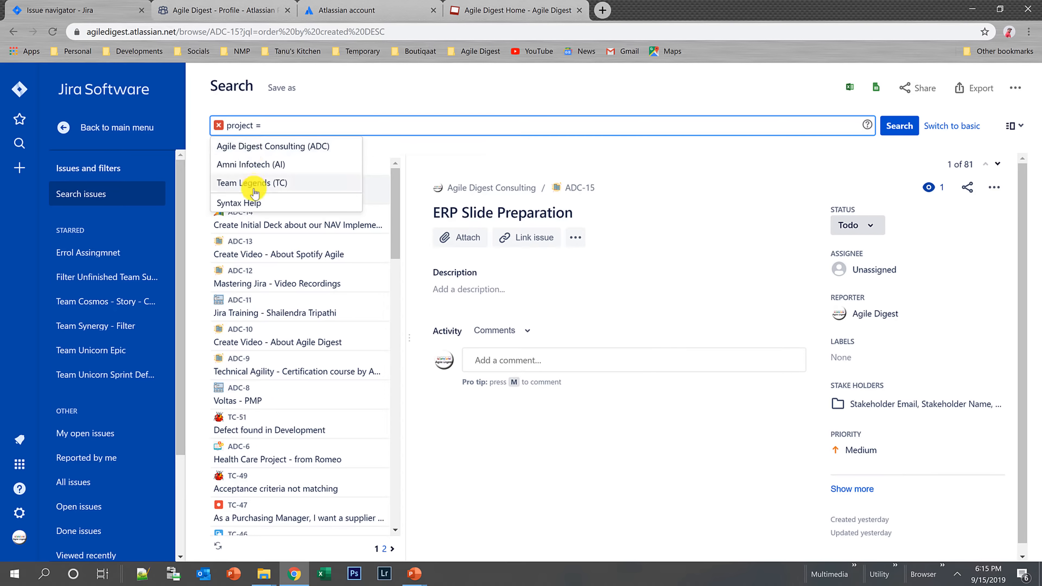
pyautogui.click(252, 184)
# - Append the condition and issuetype = Story to the JQL query
pyautogui.write('and iss')
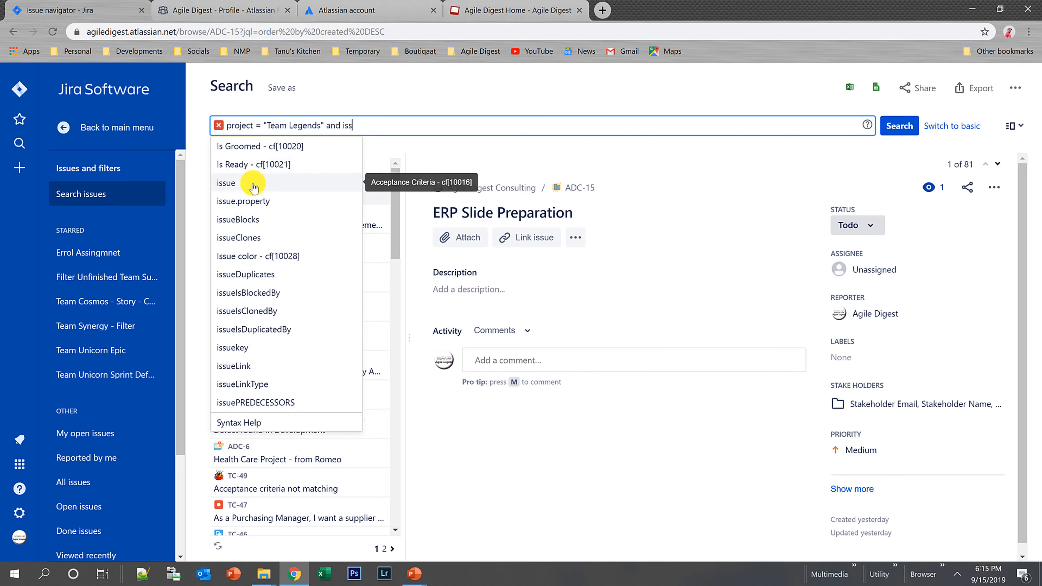
pyautogui.scroll(-1, 253, 186)
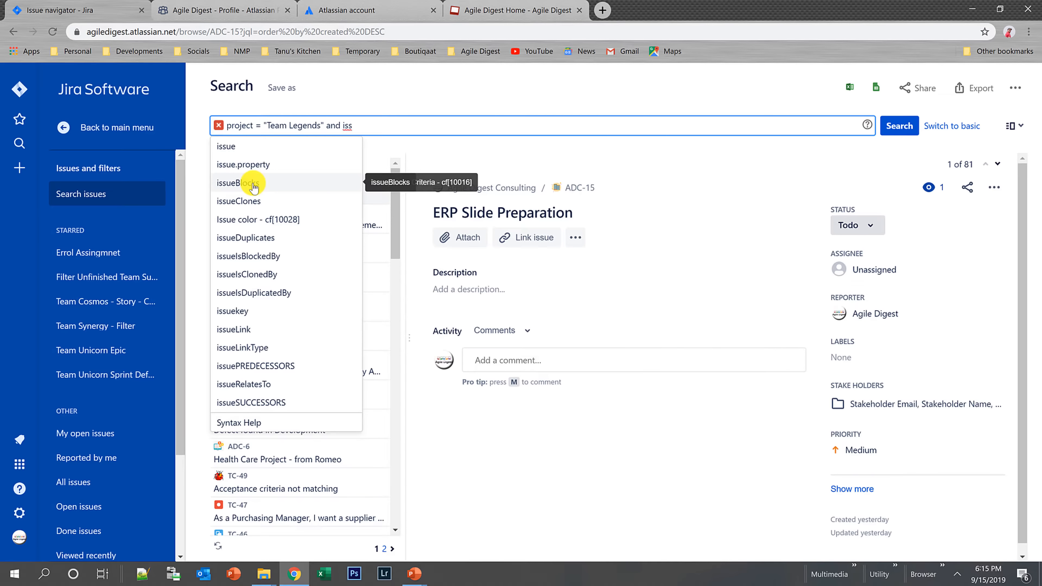
pyautogui.write('u')
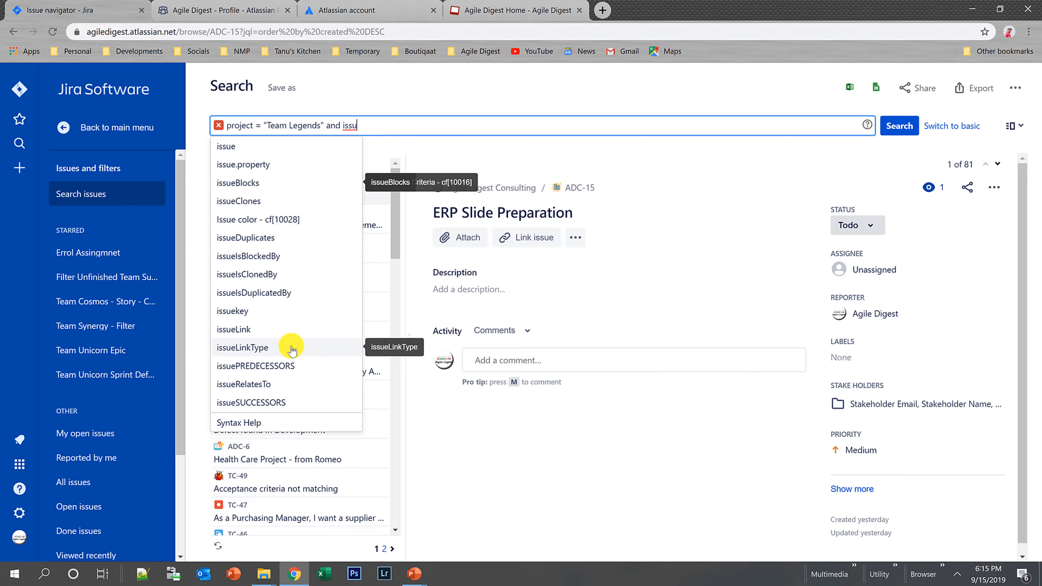
pyautogui.write('ety')
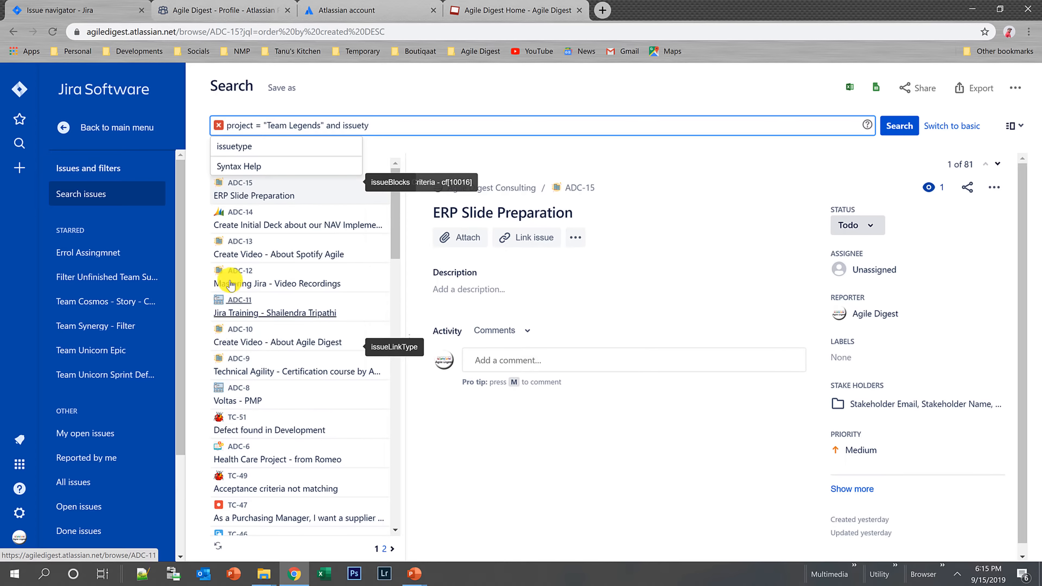
pyautogui.click(284, 146)
pyautogui.write('= ')
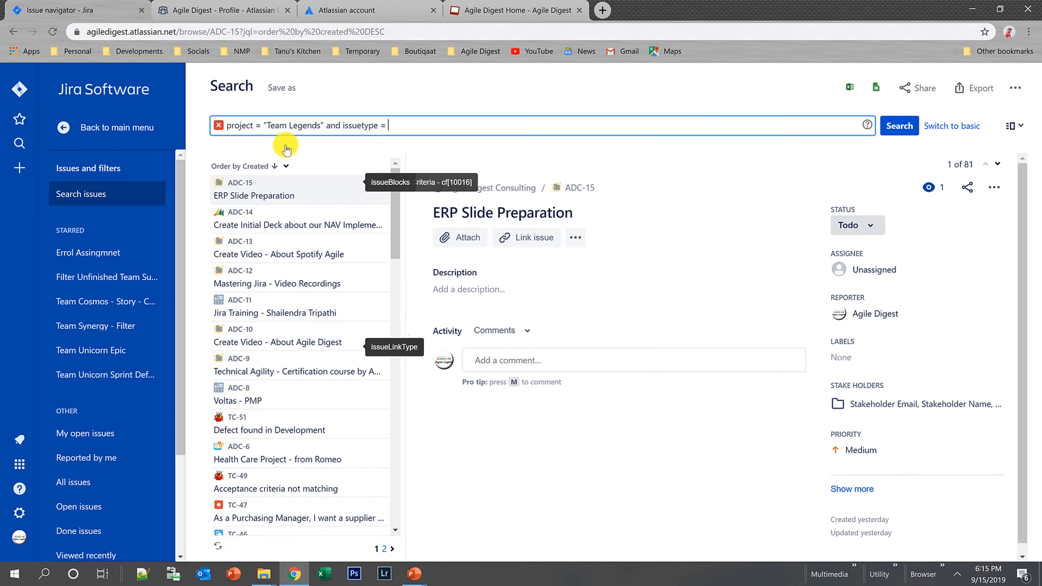
pyautogui.write('sto')
pyautogui.click(282, 146)
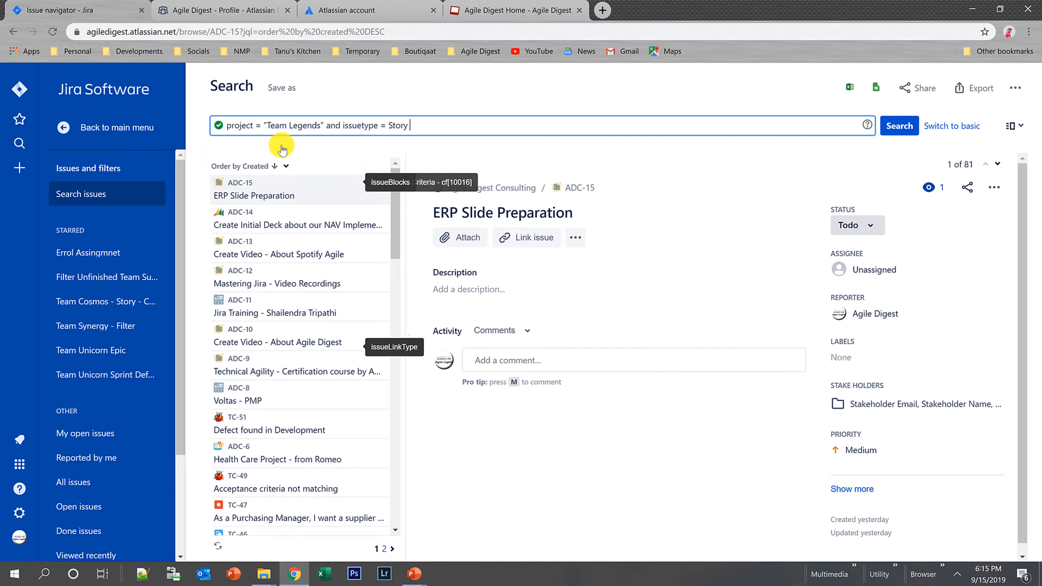
# - Append the condition and "Story Points" is empty to the JQL query
pyautogui.write('and ')
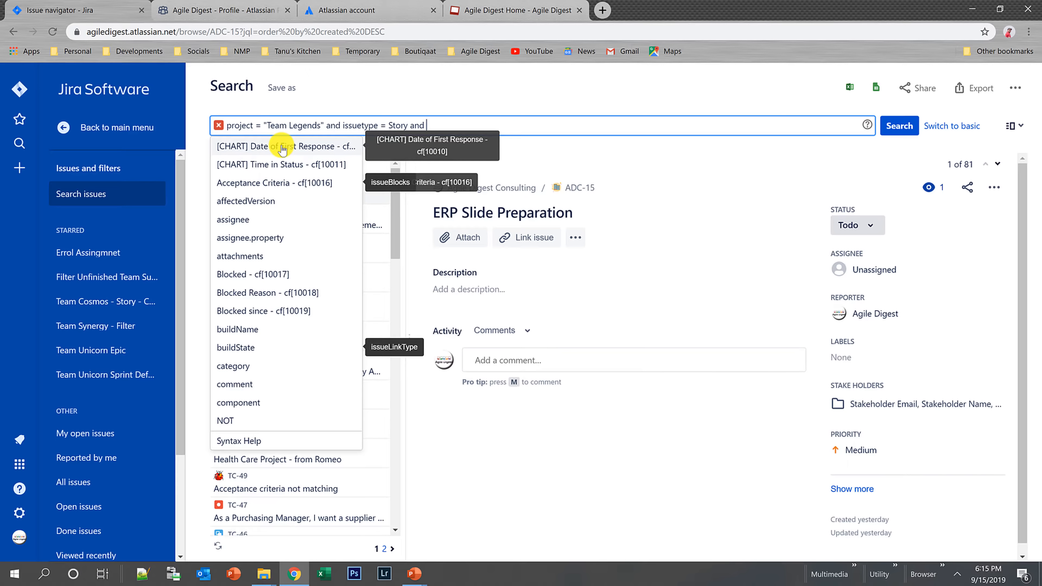
pyautogui.write('use')
pyautogui.press('BackSpace')
pyautogui.press('BackSpace')
pyautogui.press('BackSpace')
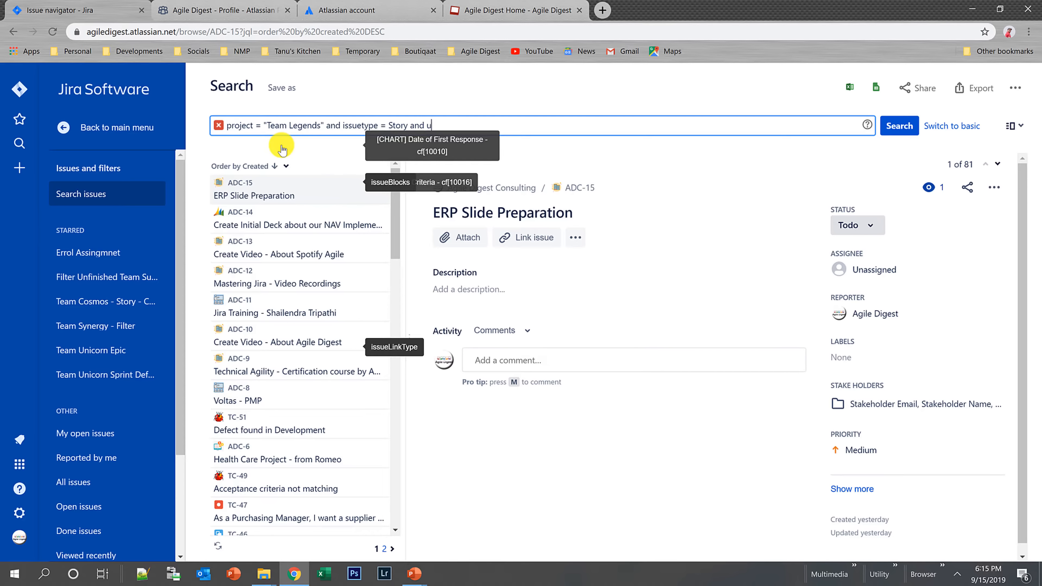
pyautogui.write('story')
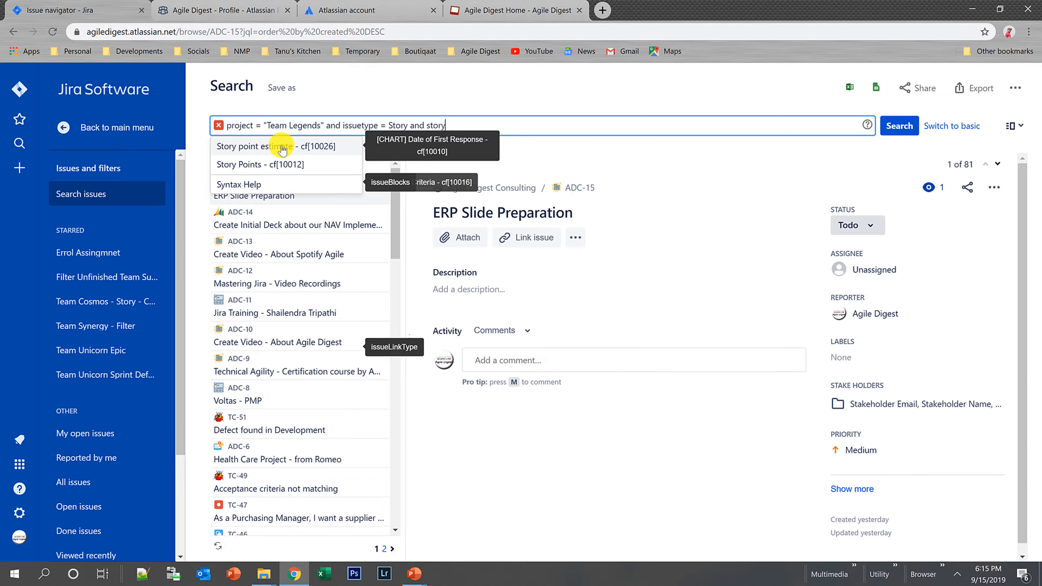
pyautogui.click(274, 164)
pyautogui.write('is empty')
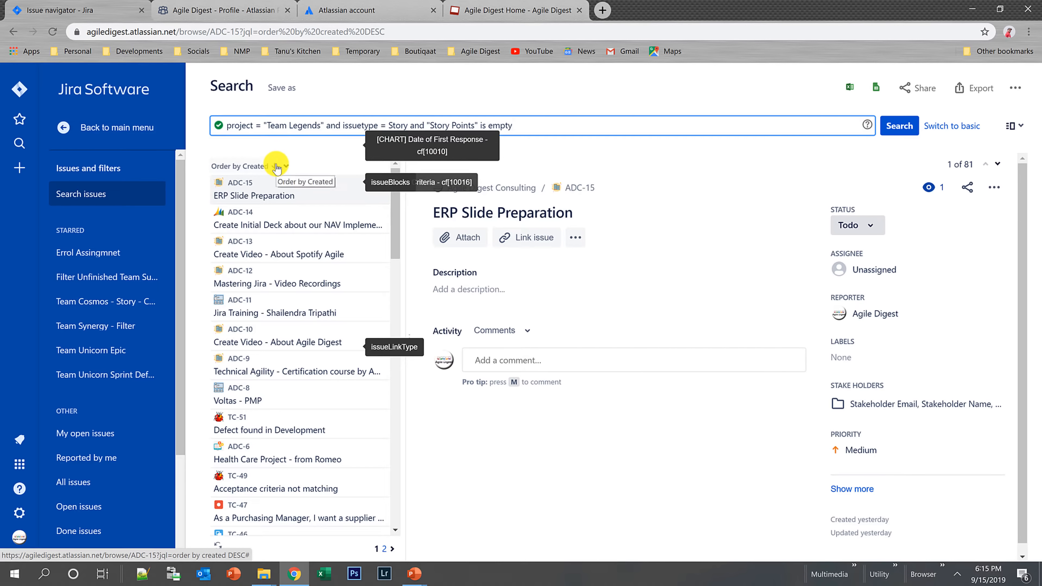
# - Replace the Story Points condition's value with the suggested EMPTY keyword and run the JQL search
pyautogui.press('BackSpace')
pyautogui.press('BackSpace')
pyautogui.press('BackSpace')
pyautogui.press('BackSpace')
pyautogui.press('BackSpace')
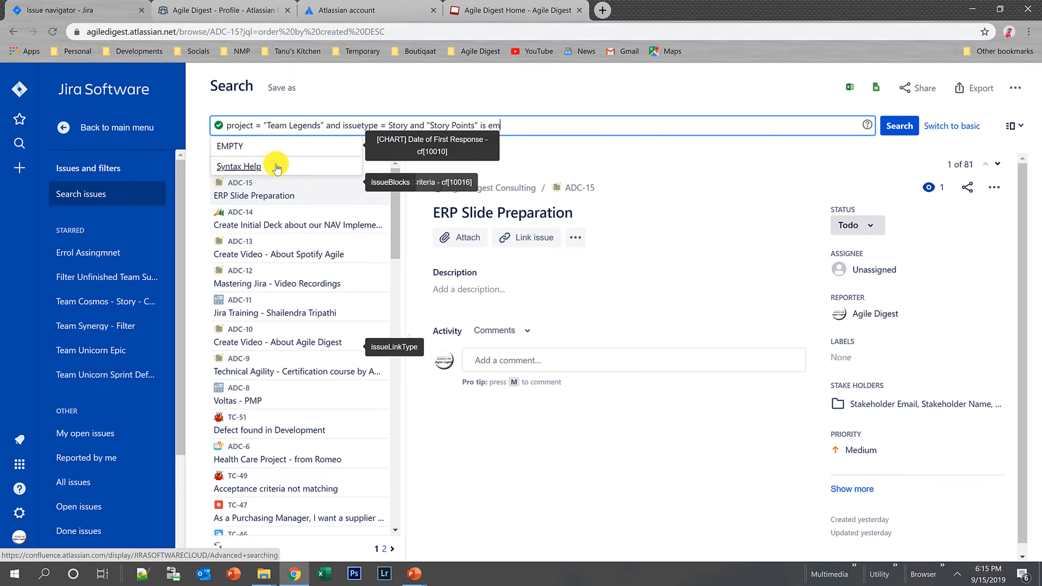
pyautogui.write('Em')
pyautogui.press('BackSpace')
pyautogui.press('BackSpace')
pyautogui.press('BackSpace')
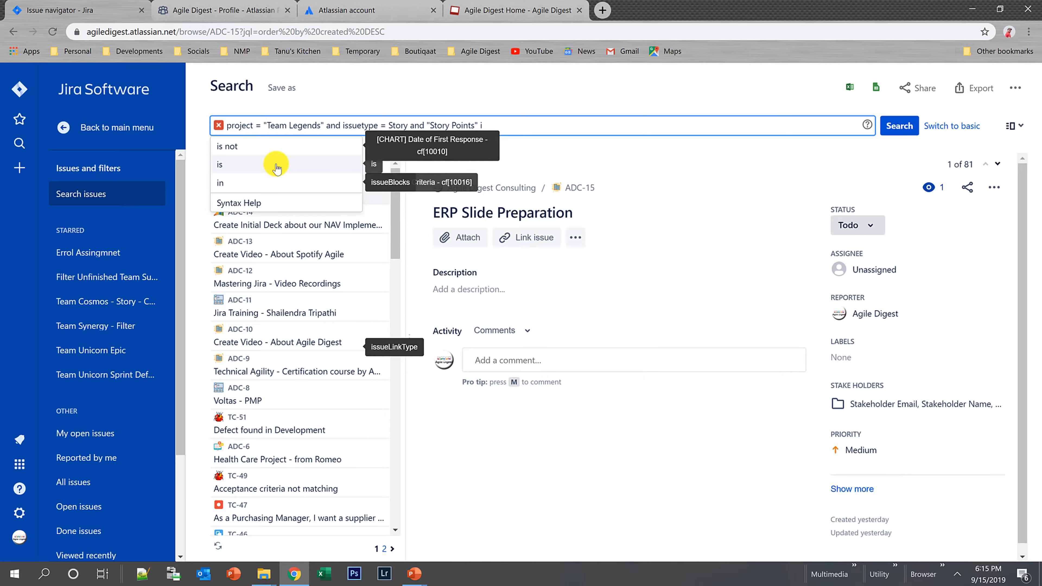
pyautogui.write('s e')
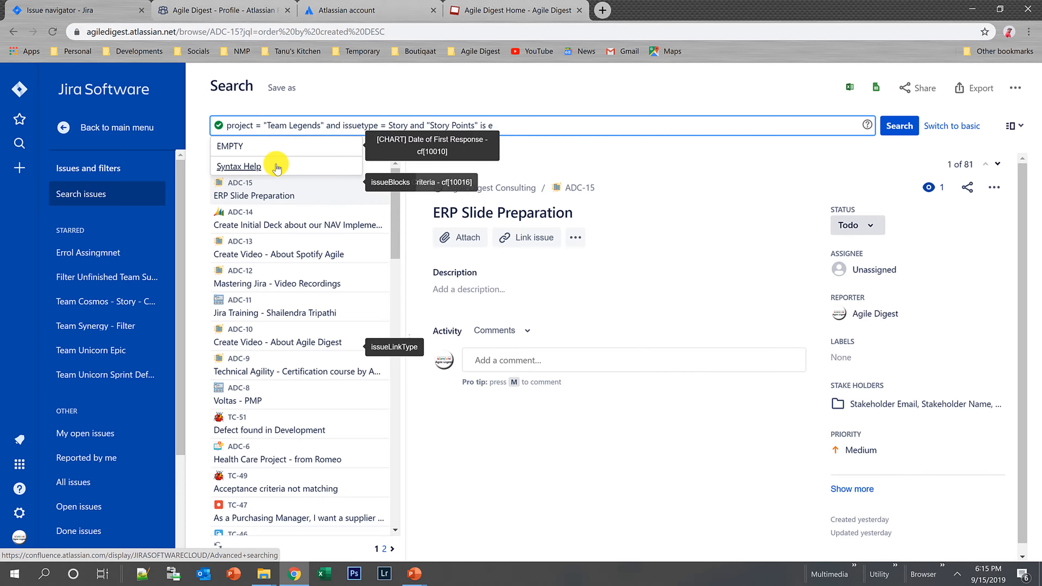
pyautogui.click(263, 146)
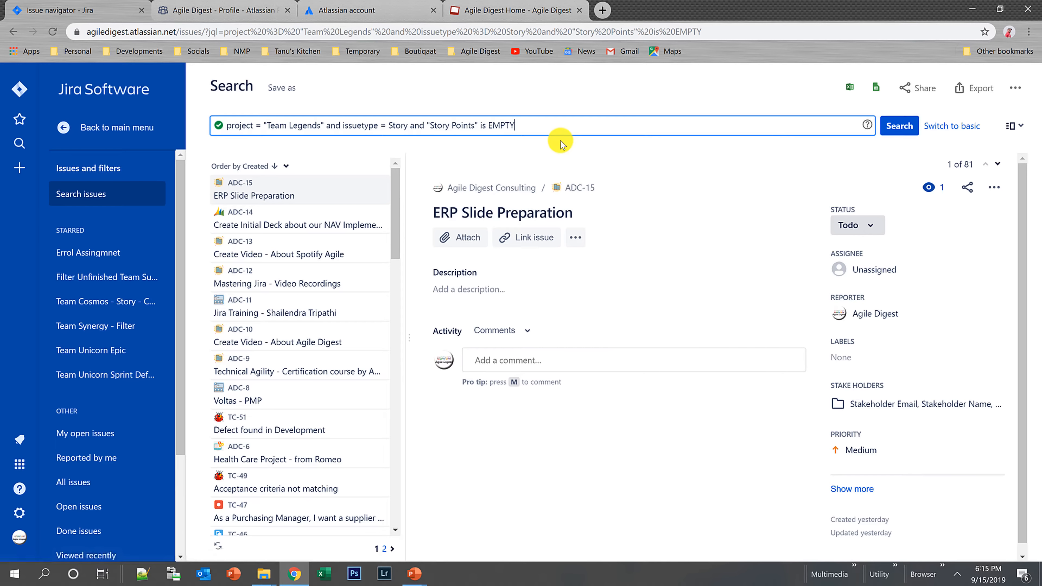
pyautogui.press('Return')
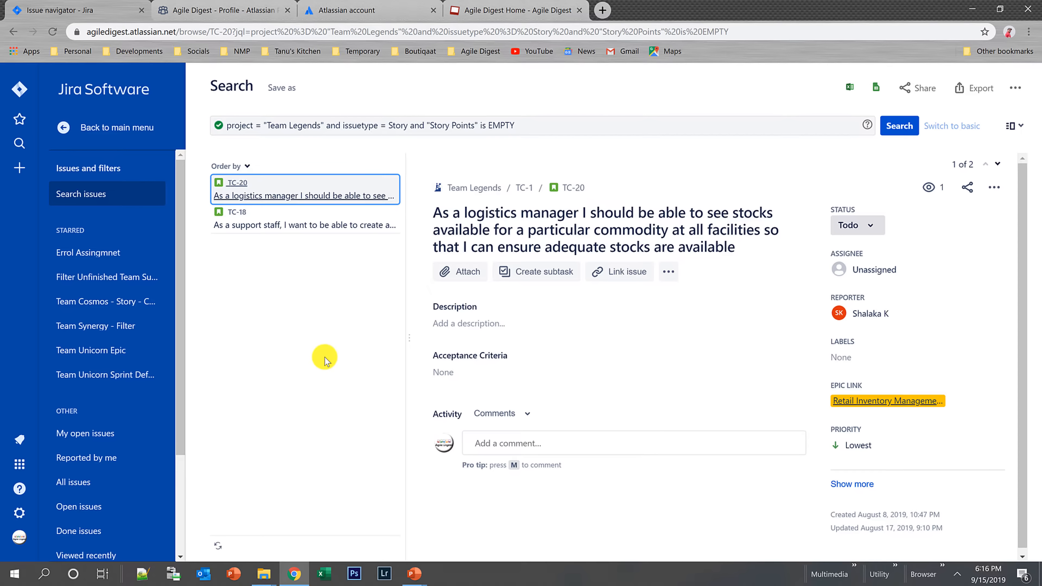
# - Save the search as a filter named Team Legends - No SP
pyautogui.click(289, 89)
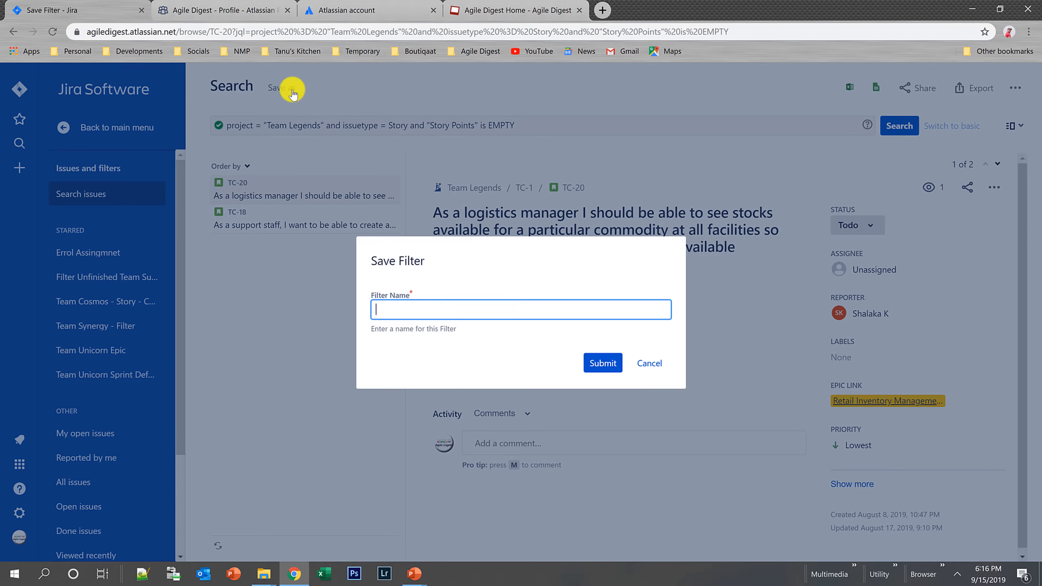
pyautogui.write('Te')
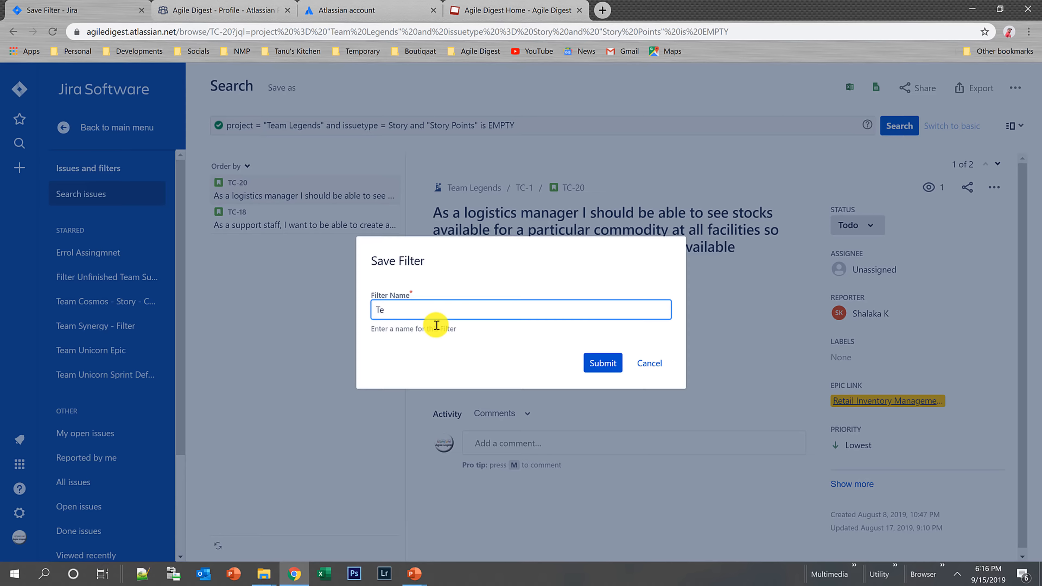
pyautogui.write('am Legends - No SP')
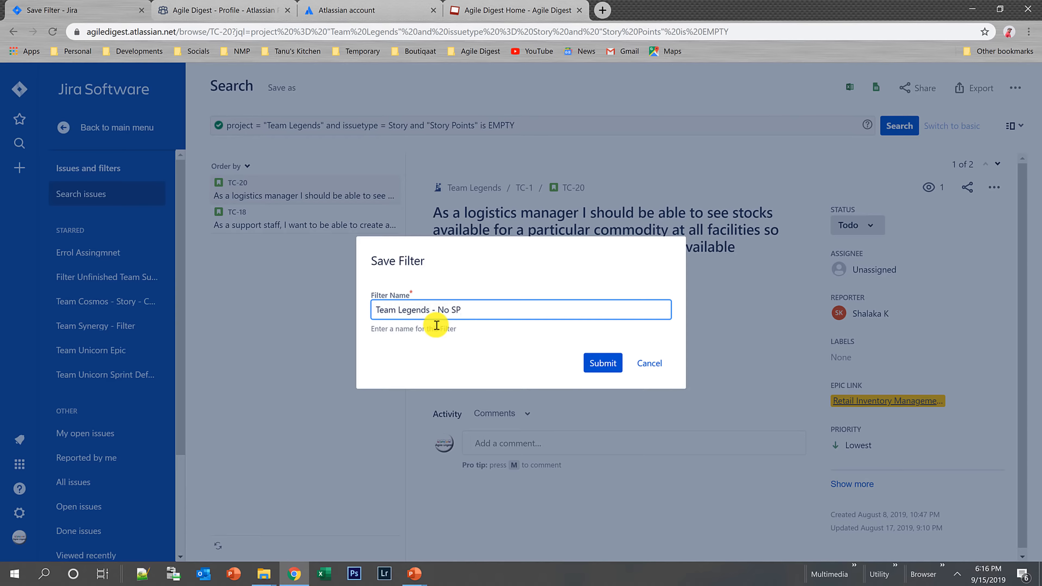
pyautogui.click(610, 365)
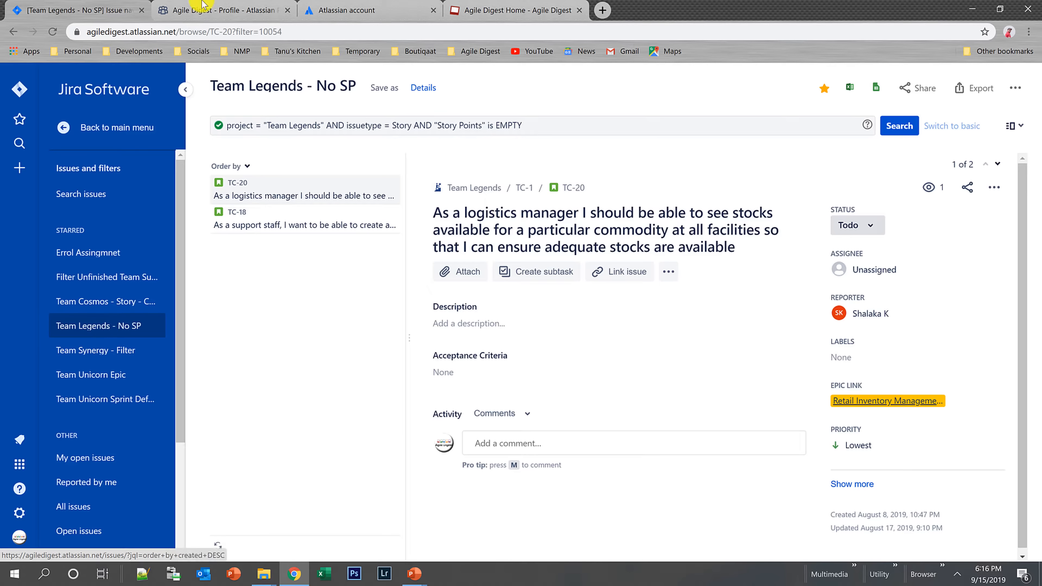
# - Close the Atlassian profile and Atlassian account pages, and open the Jira home page in a new browser tab
pyautogui.click(287, 9)
pyautogui.click(286, 11)
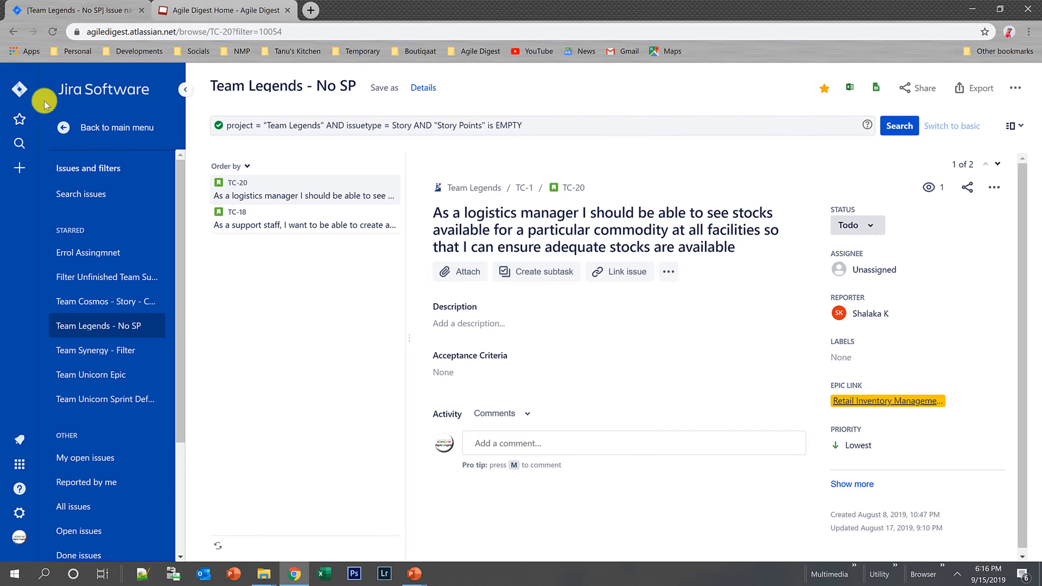
pyautogui.rightClick(22, 88)
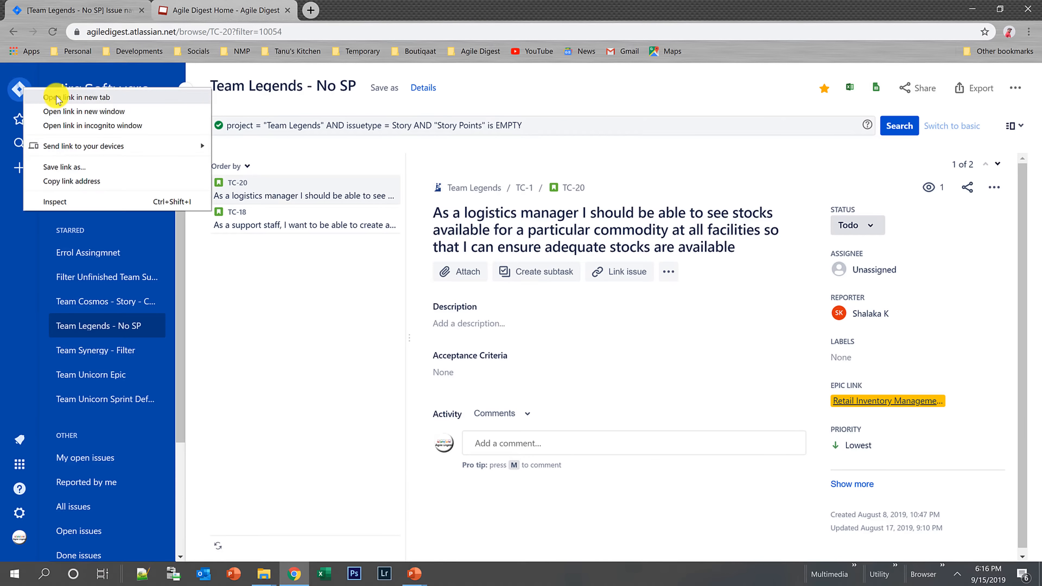
pyautogui.click(47, 97)
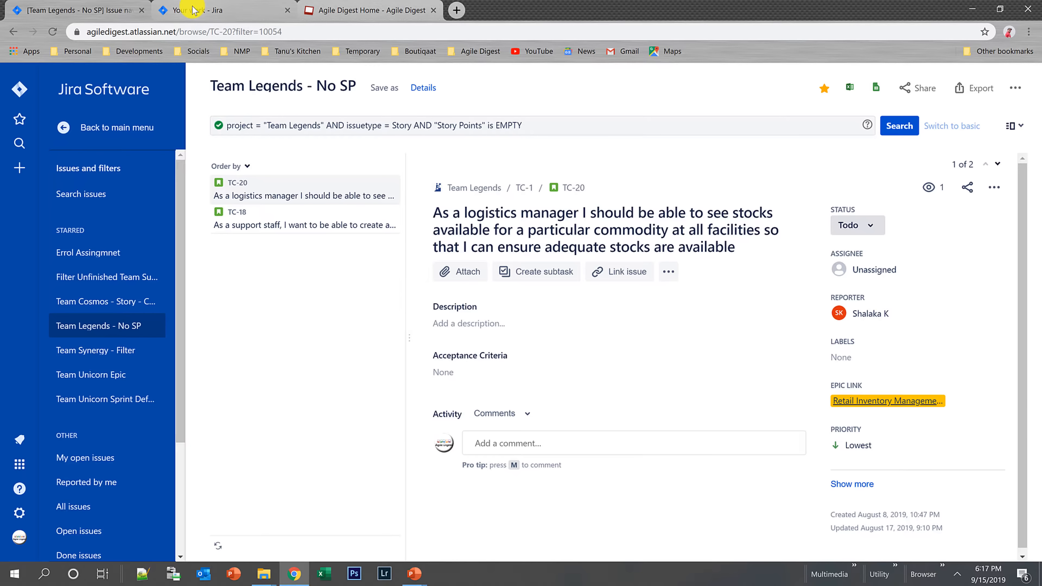
pyautogui.click(193, 9)
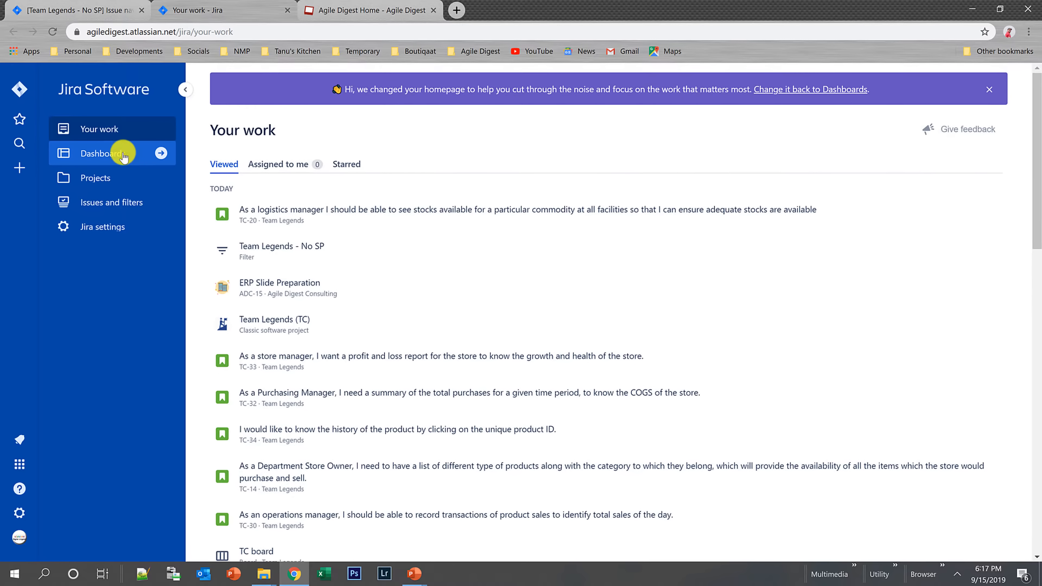
# - Starting from the Team Techie Tribe dashboard, create a blank dashboard named Team legends - Dashboard
pyautogui.click(122, 153)
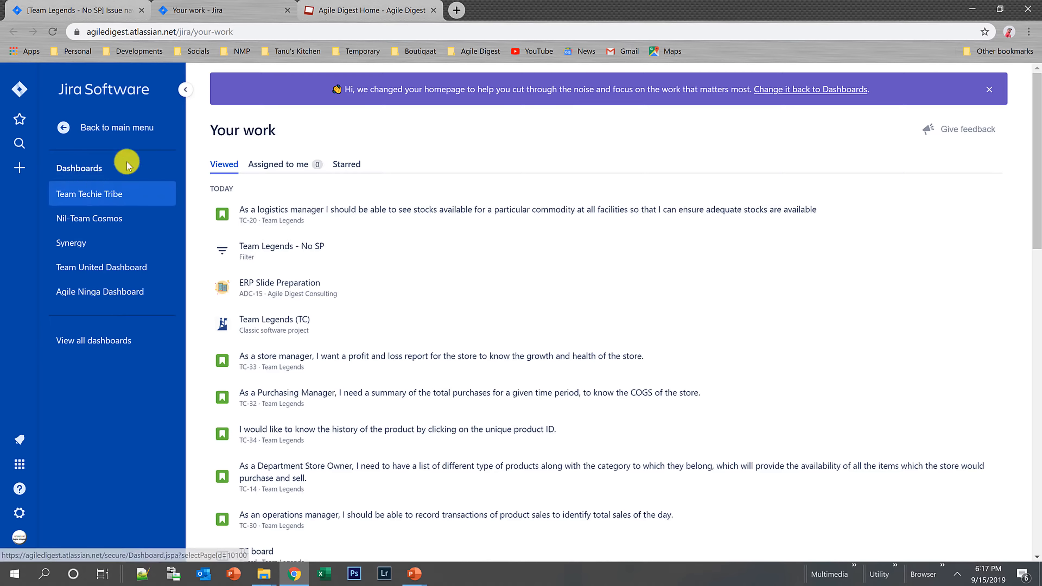
pyautogui.click(81, 203)
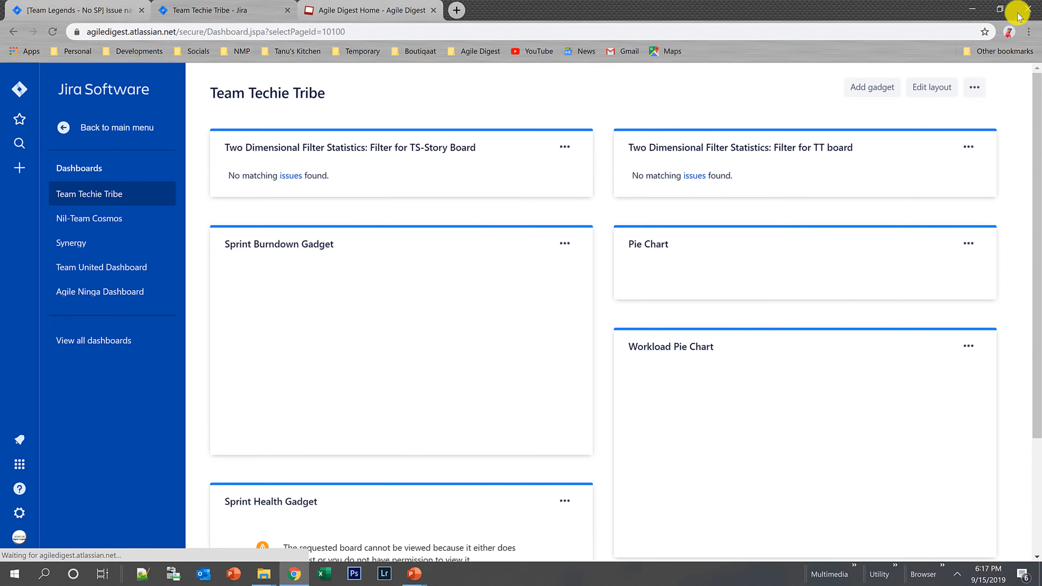
pyautogui.click(975, 82)
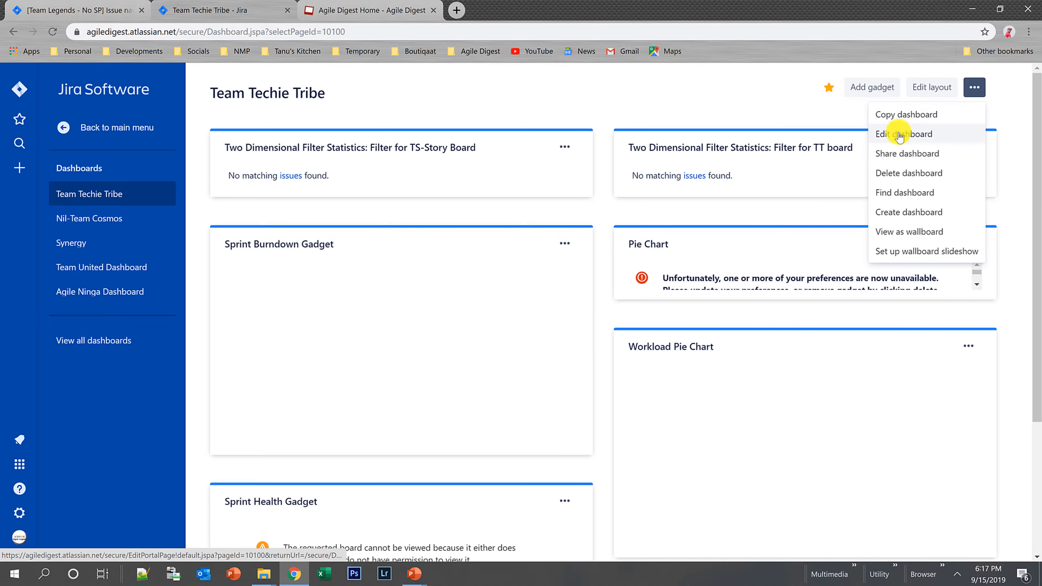
pyautogui.click(889, 216)
pyautogui.click(889, 220)
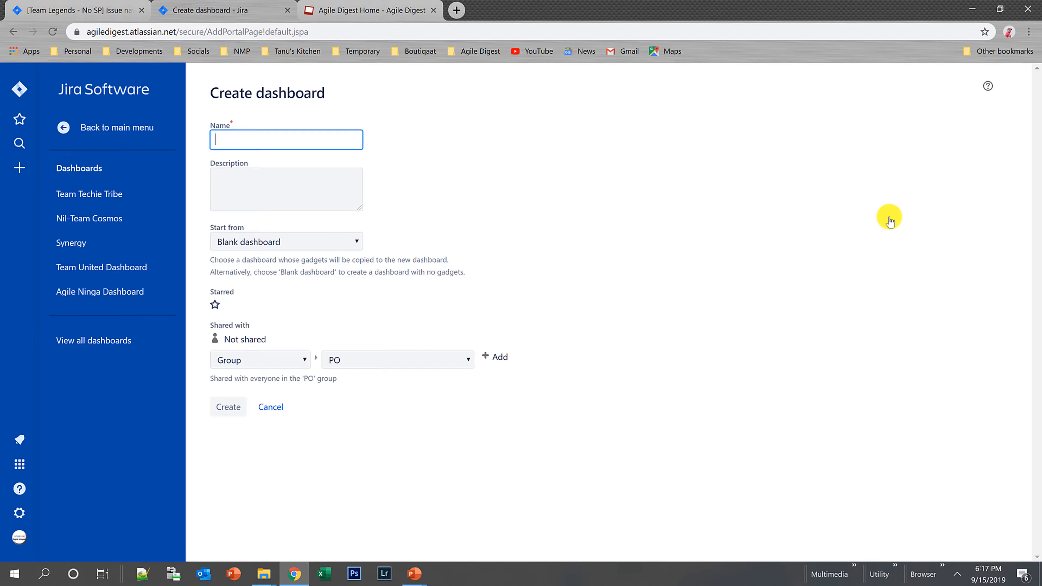
pyautogui.write('Team le')
pyautogui.write('gends - Dashboard')
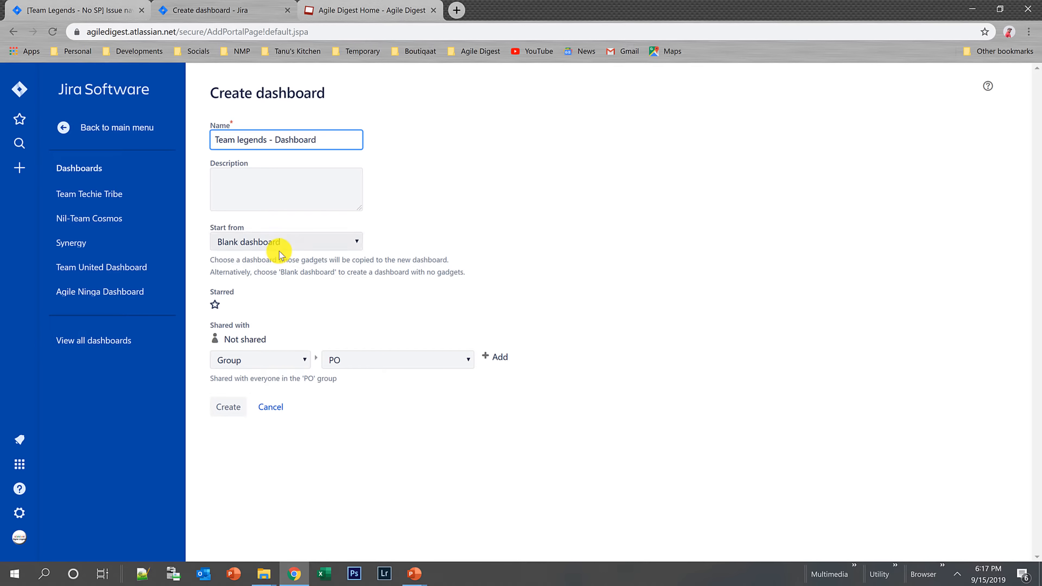
pyautogui.click(228, 408)
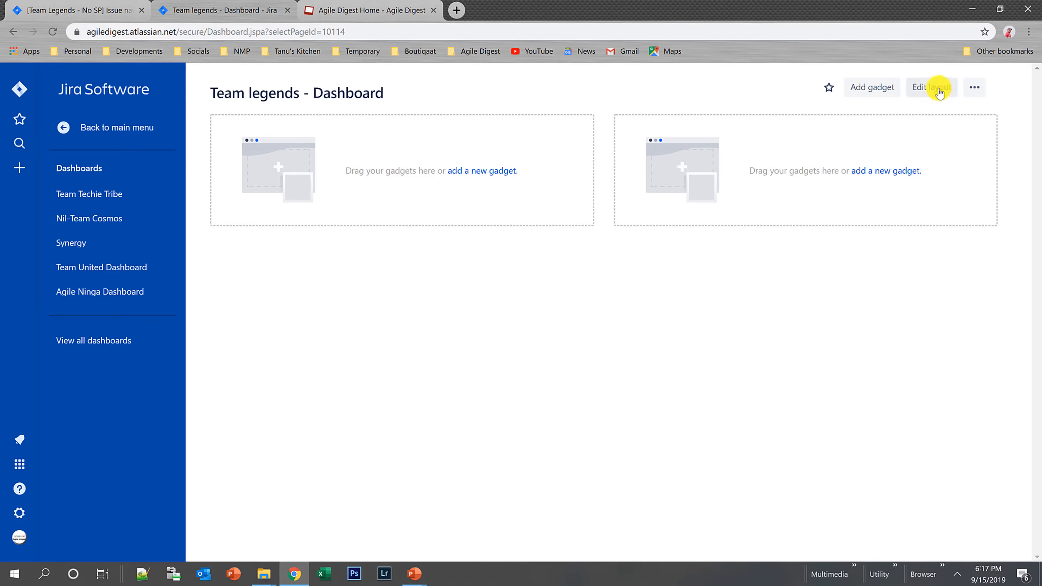
# - Check the new dashboard's layout options without changing them, and load all available gadgets in the JIRA gadget category
pyautogui.click(930, 87)
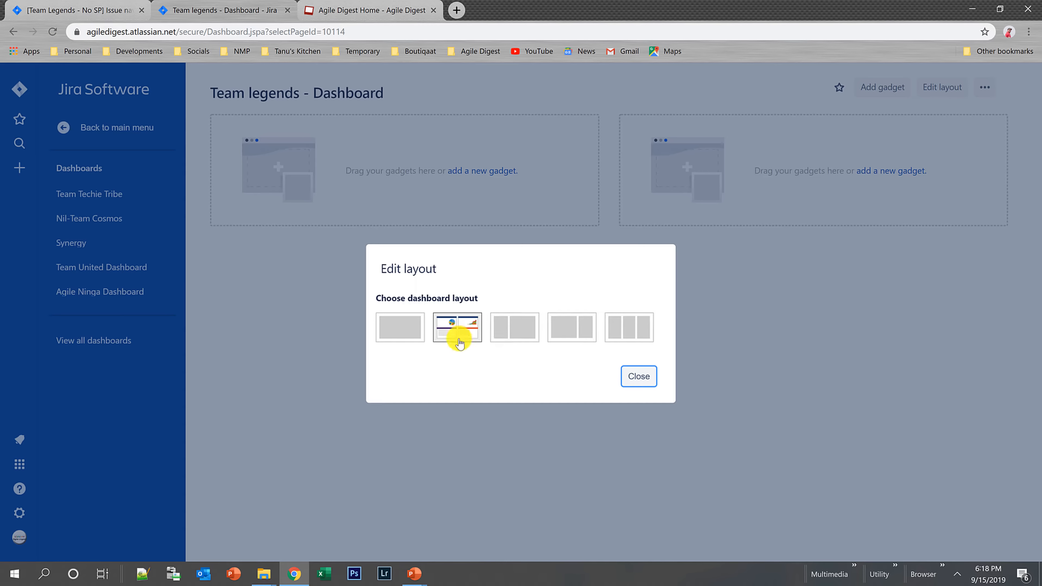
pyautogui.click(639, 376)
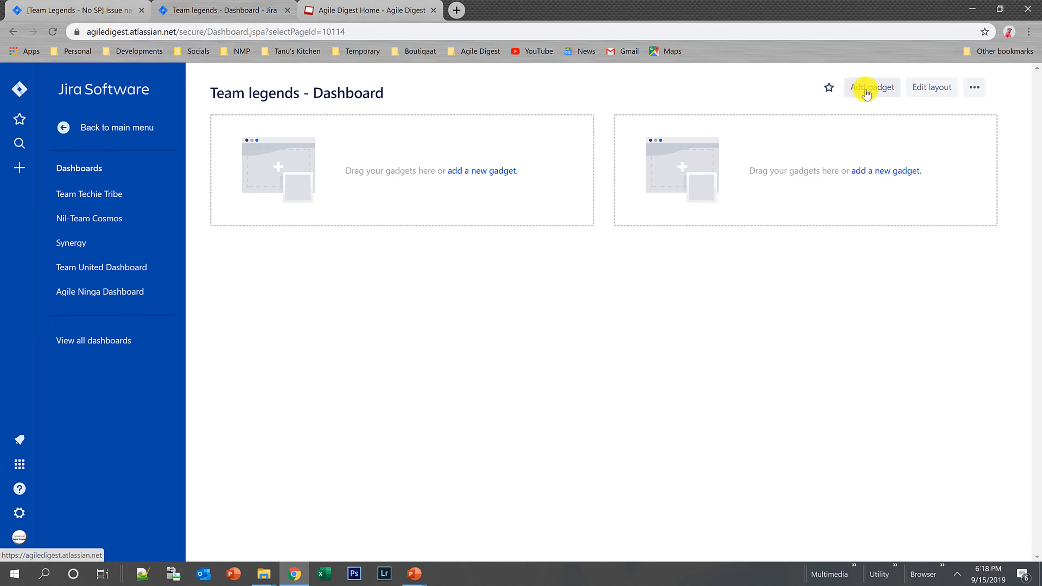
pyautogui.click(500, 171)
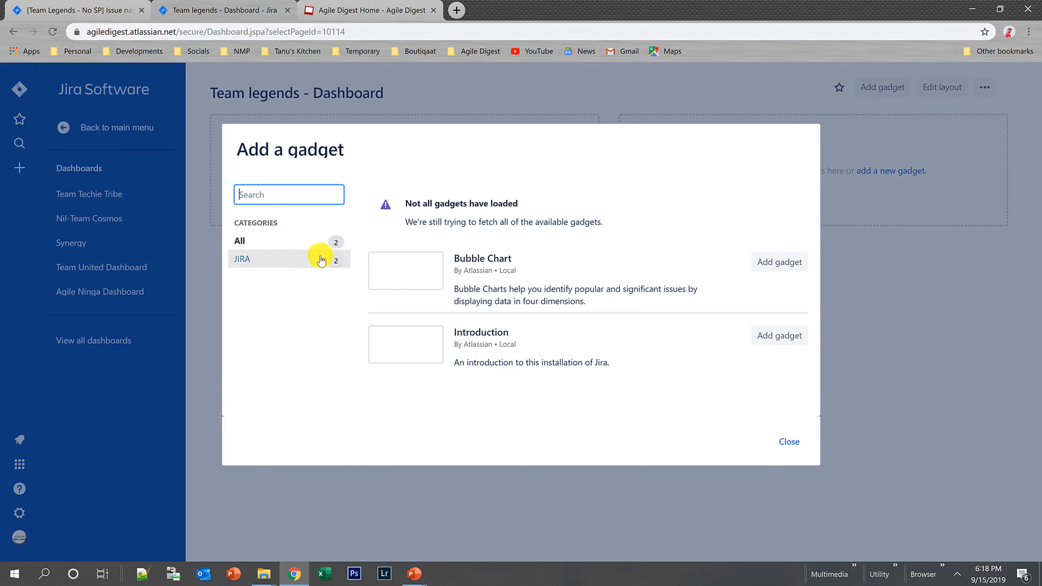
pyautogui.click(256, 263)
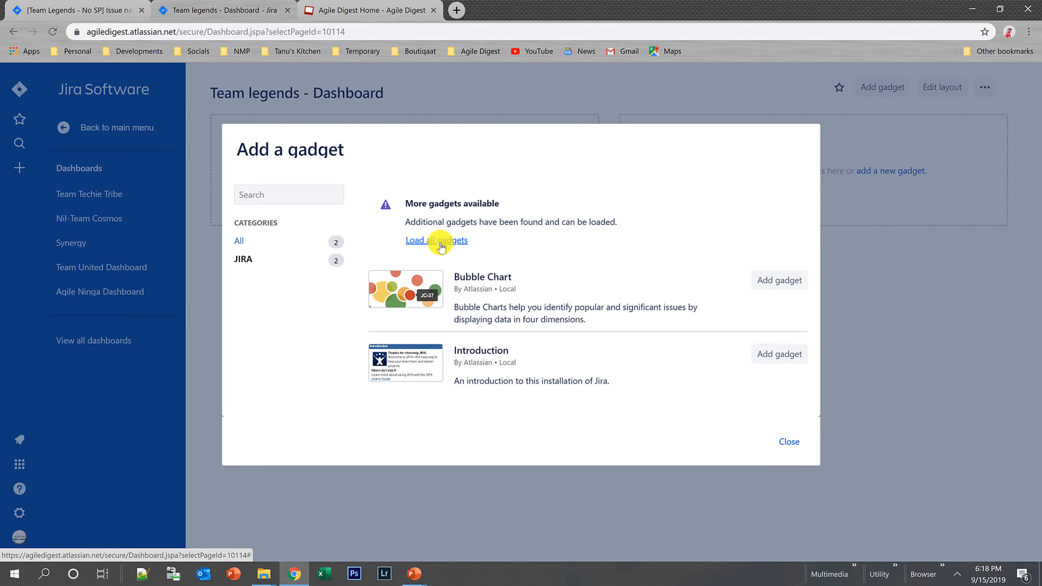
pyautogui.click(440, 242)
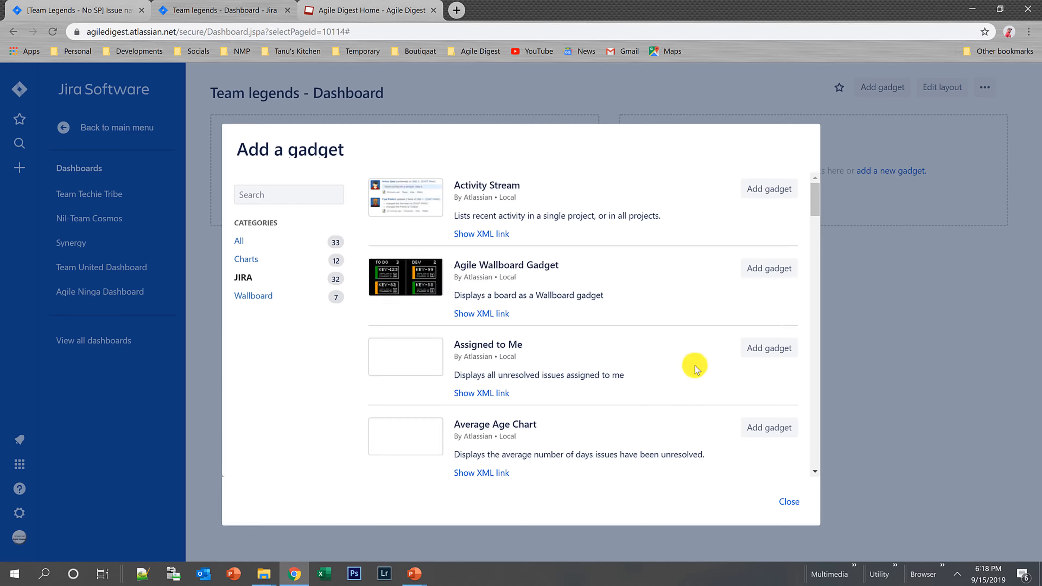
# - Add the Filter Results and Issue Statistics gadgets to the dashboard and bring the Filter Results settings into view
pyautogui.scroll(-1, 694, 368)
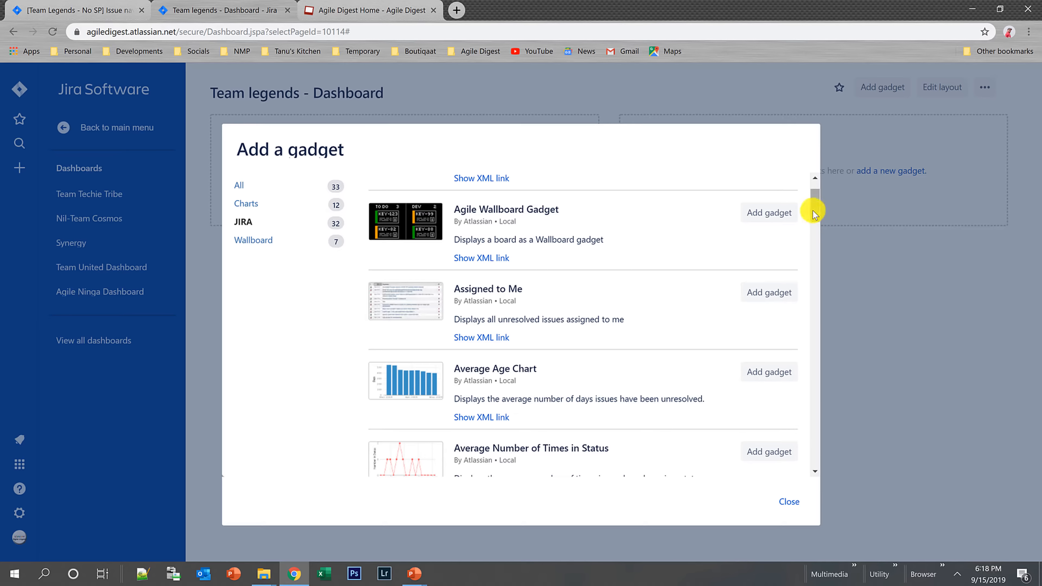
pyautogui.moveTo(811, 211); pyautogui.dragTo(810, 271)
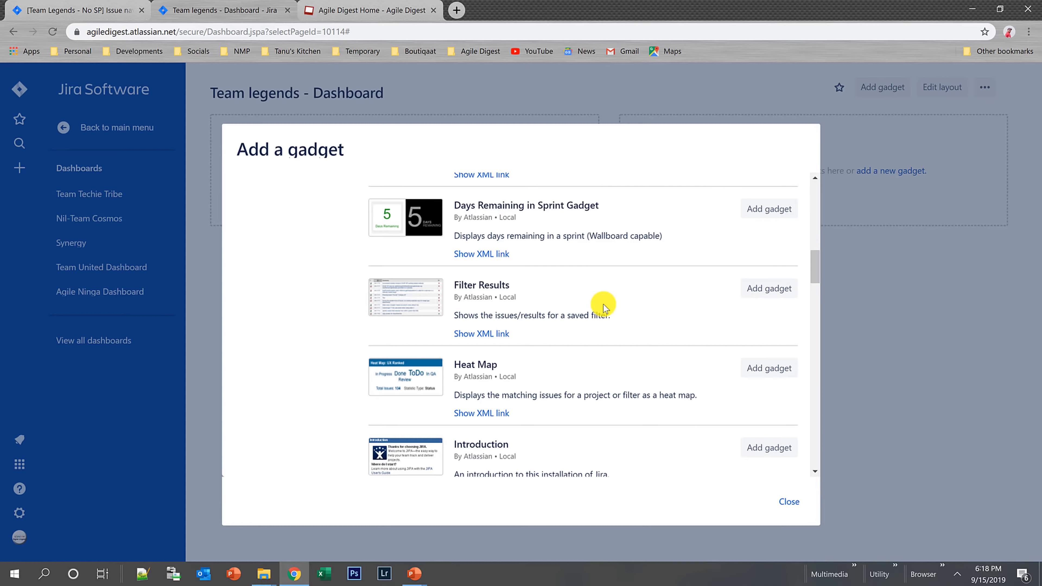
pyautogui.scroll(-3, 603, 305)
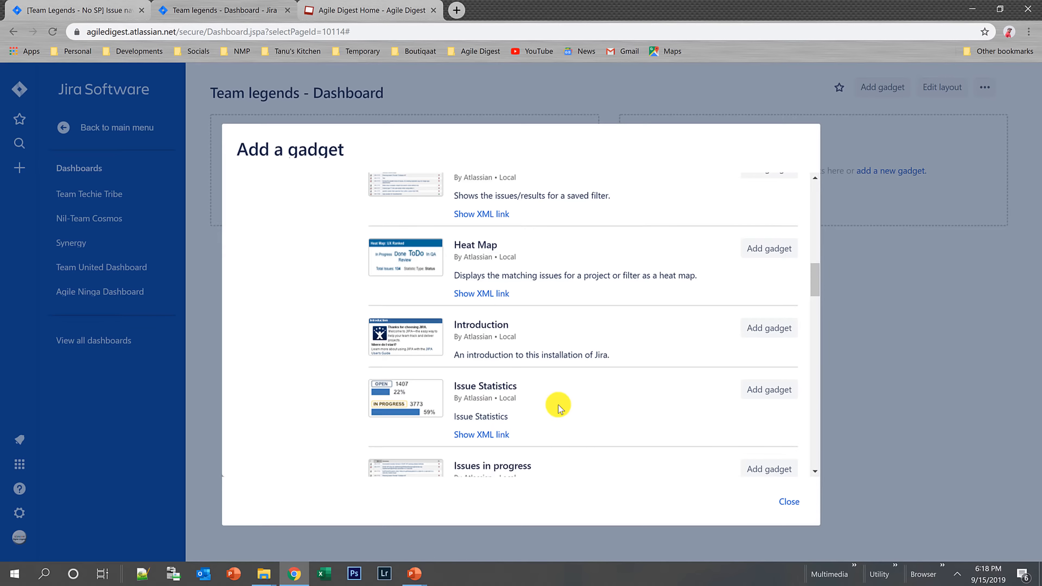
pyautogui.scroll(1, 558, 406)
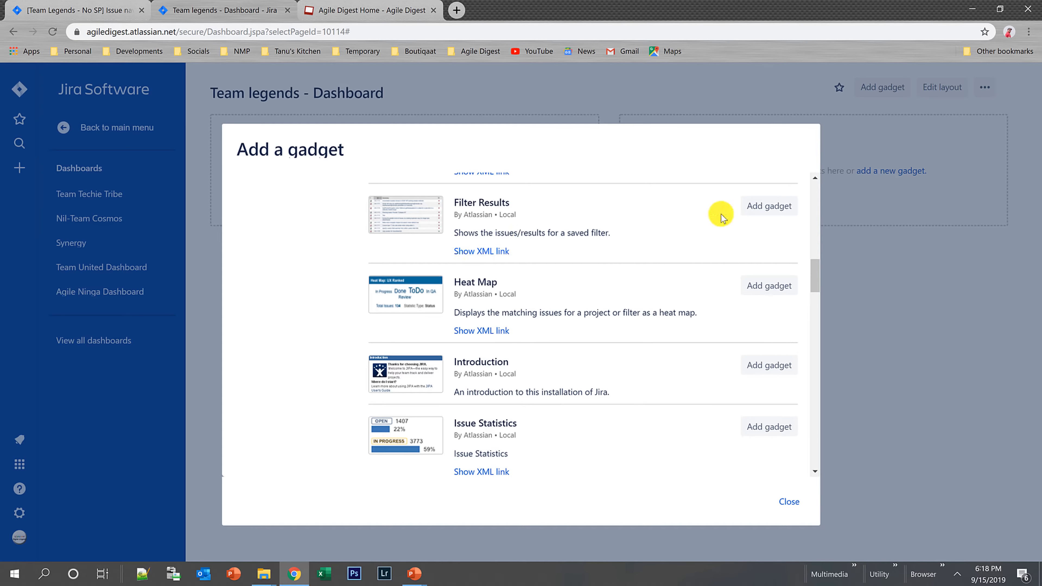
pyautogui.click(775, 208)
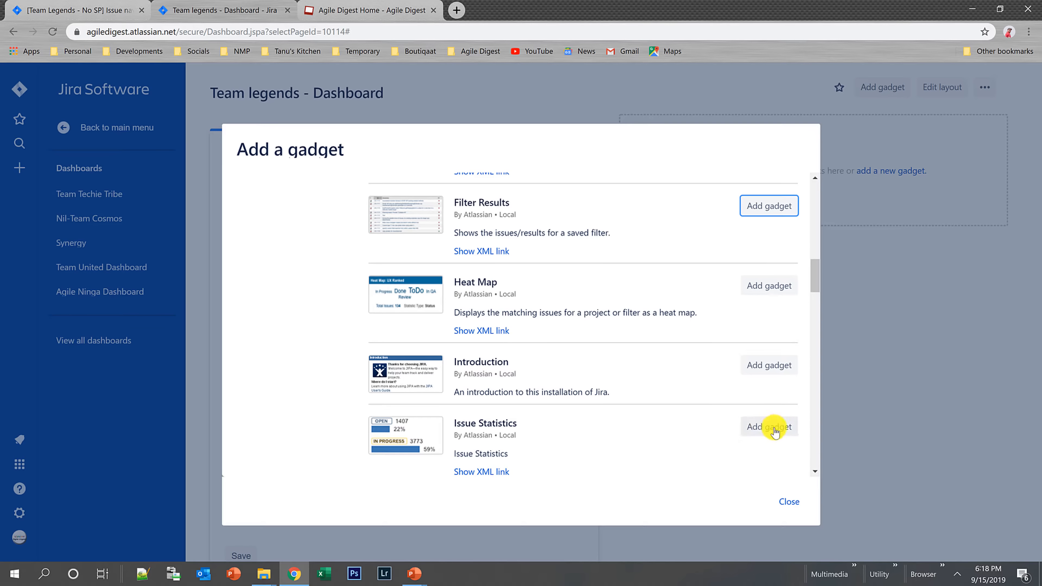
pyautogui.click(763, 427)
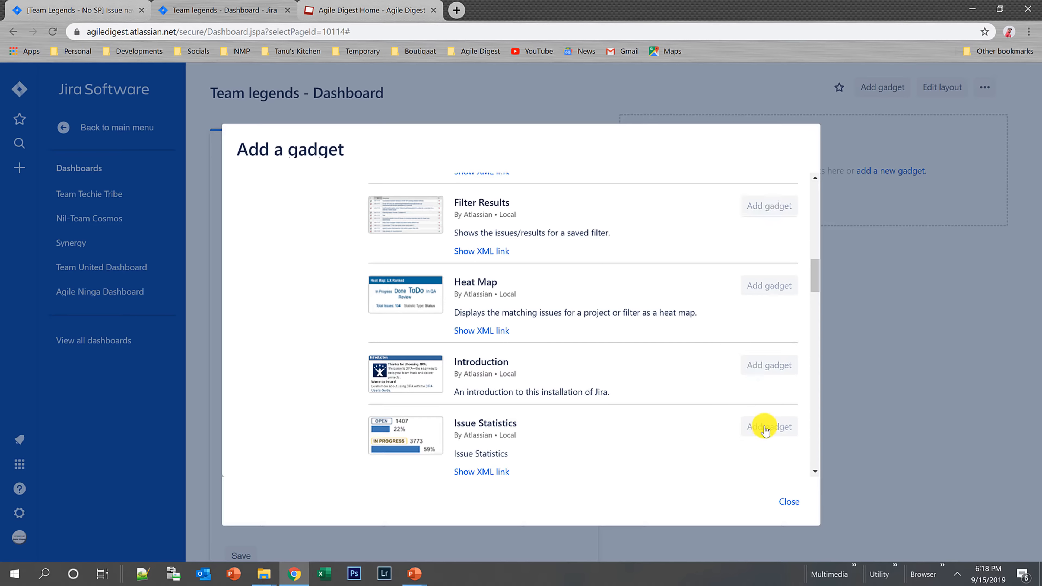
pyautogui.click(788, 502)
pyautogui.scroll(-3, 635, 320)
pyautogui.scroll(-5, 663, 326)
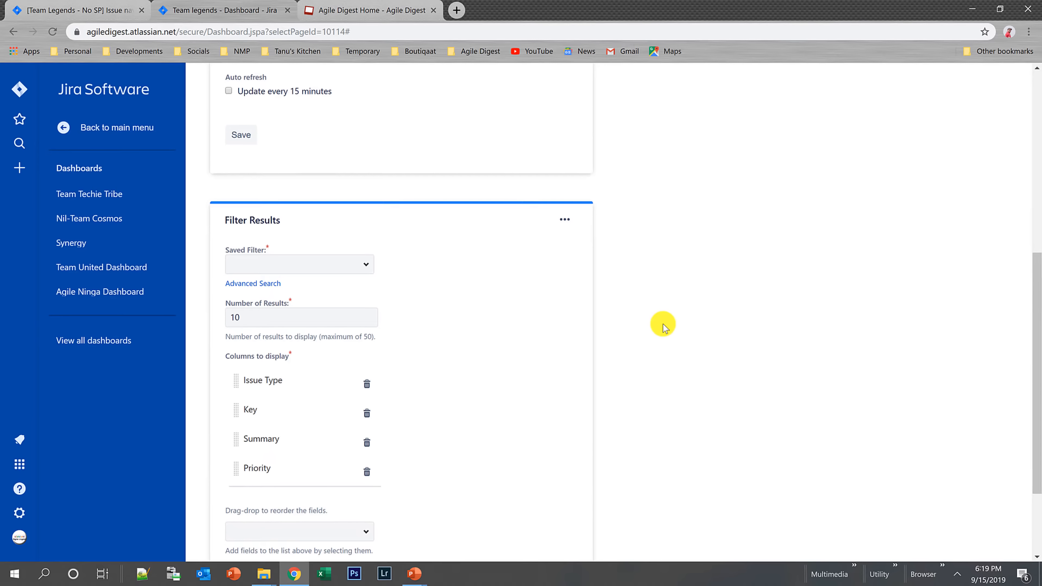
# - Move the Issue Statistics gadget into the dashboard's empty second column, beside the Filter Results gadget
pyautogui.scroll(8, 663, 327)
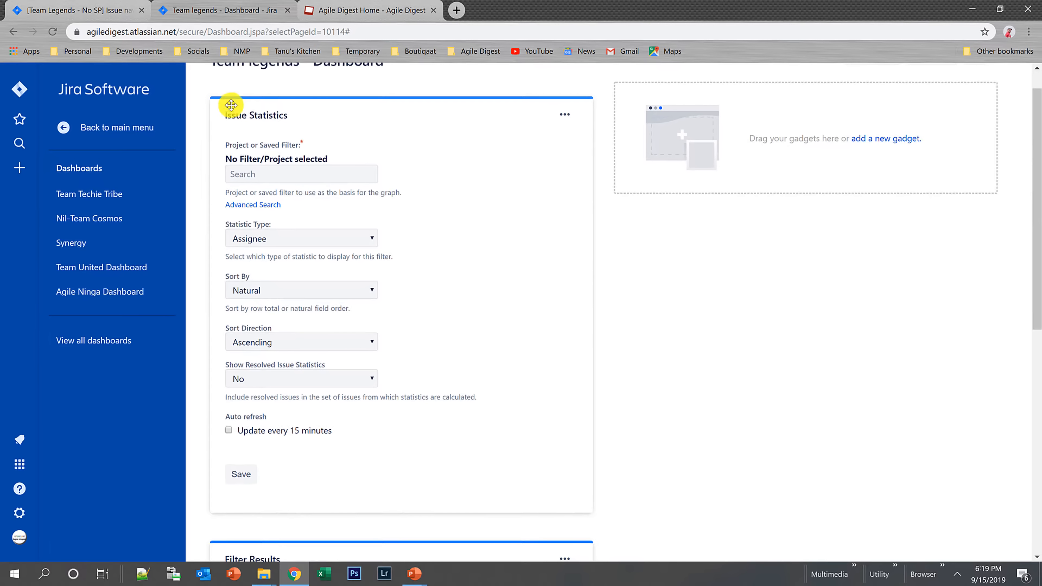
pyautogui.moveTo(357, 117); pyautogui.dragTo(757, 146)
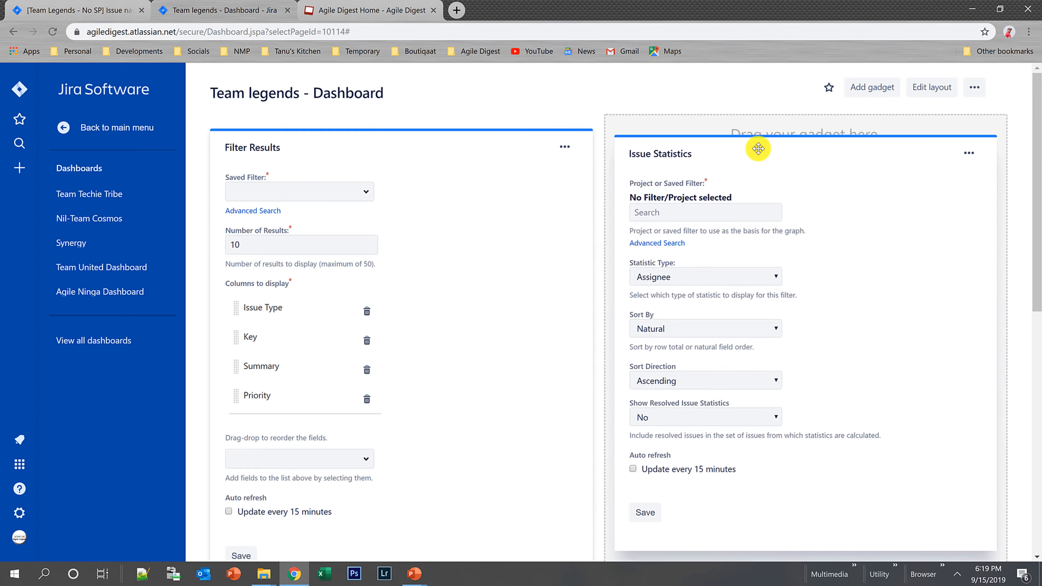
# - Set the Filter Results gadget's saved filter to Team Legends - No SP and save the gadget configuration
pyautogui.click(361, 192)
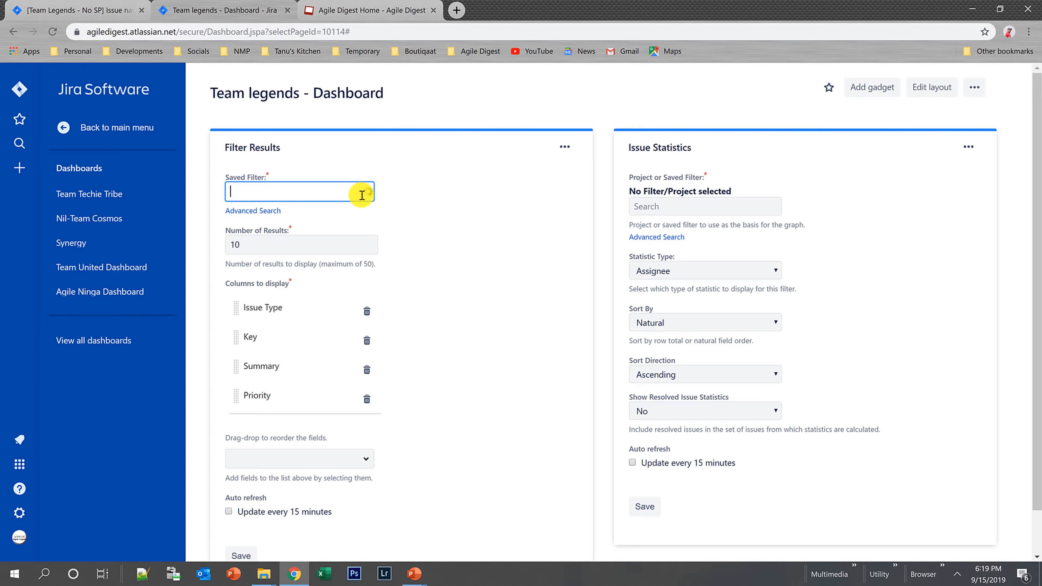
pyautogui.click(449, 197)
pyautogui.scroll(-2, 496, 313)
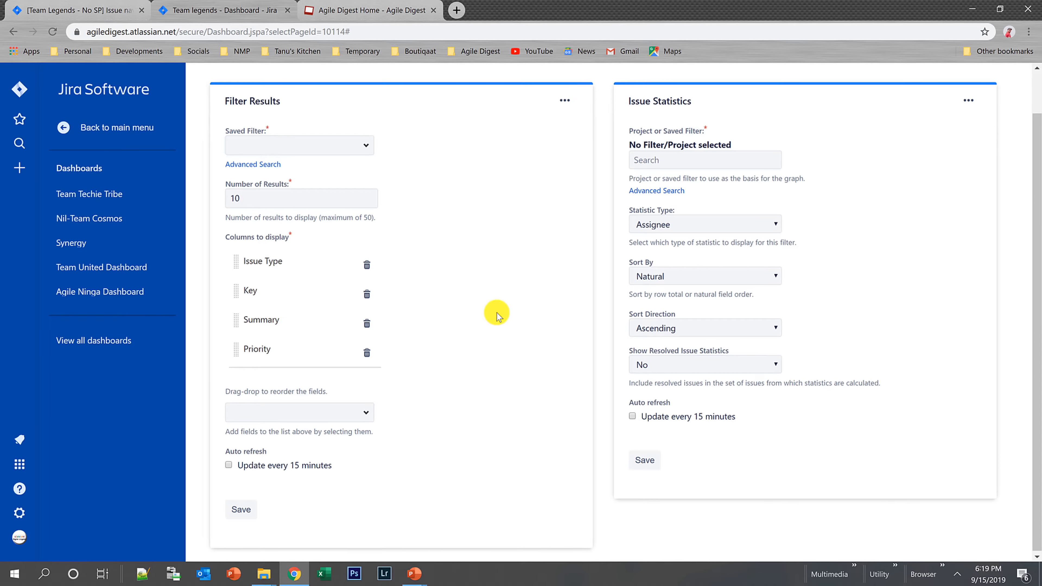
pyautogui.click(365, 147)
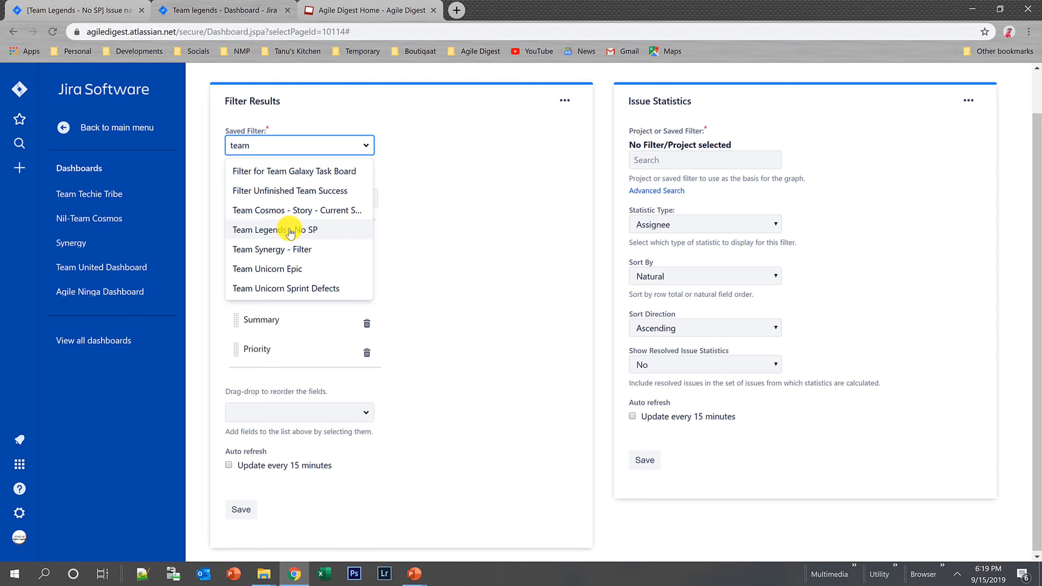
pyautogui.click(290, 232)
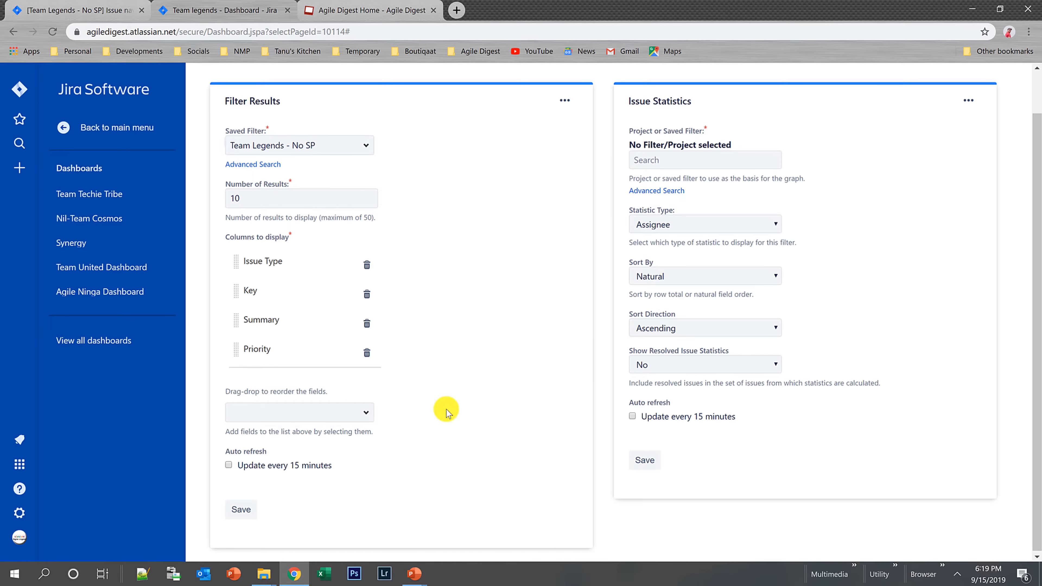
pyautogui.click(240, 510)
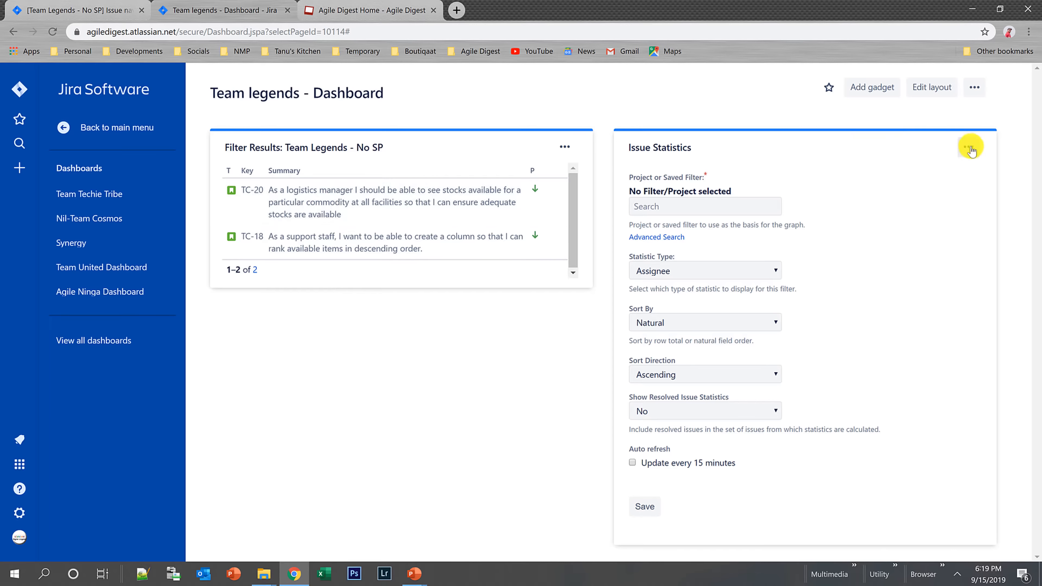
# - Activate the project or saved filter search in the Issue Statistics gadget's settings
pyautogui.click(701, 212)
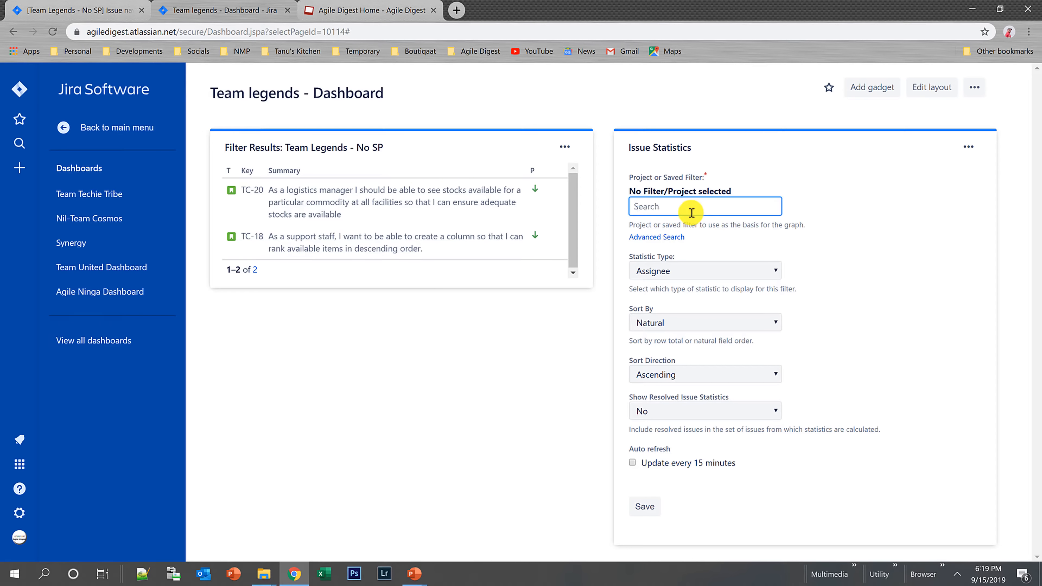
# - Choose the saved filter Team Legends - No SP as the basis for the Issue Statistics gadget
pyautogui.click(692, 212)
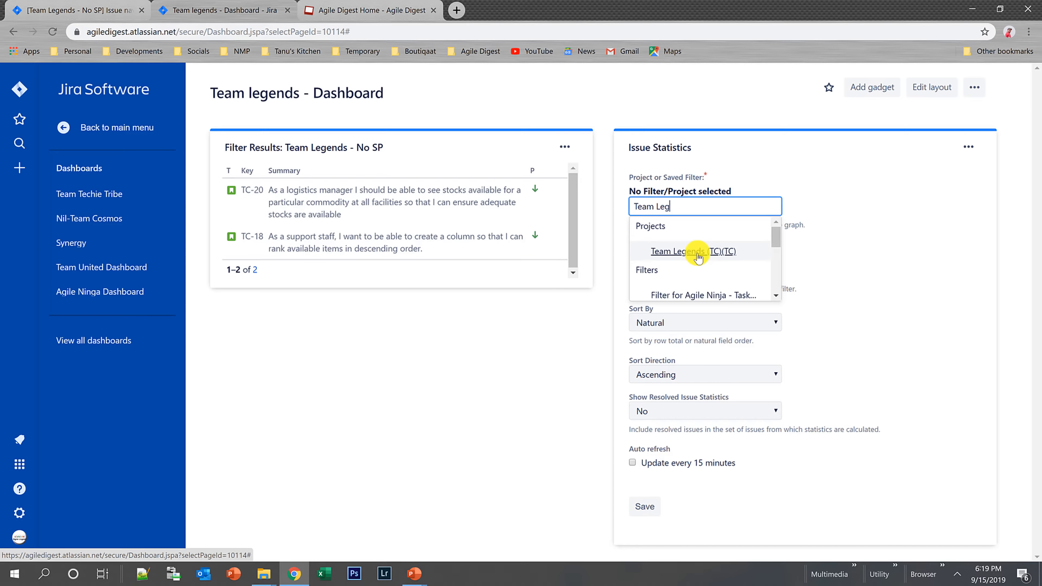
pyautogui.moveTo(776, 238); pyautogui.dragTo(776, 260)
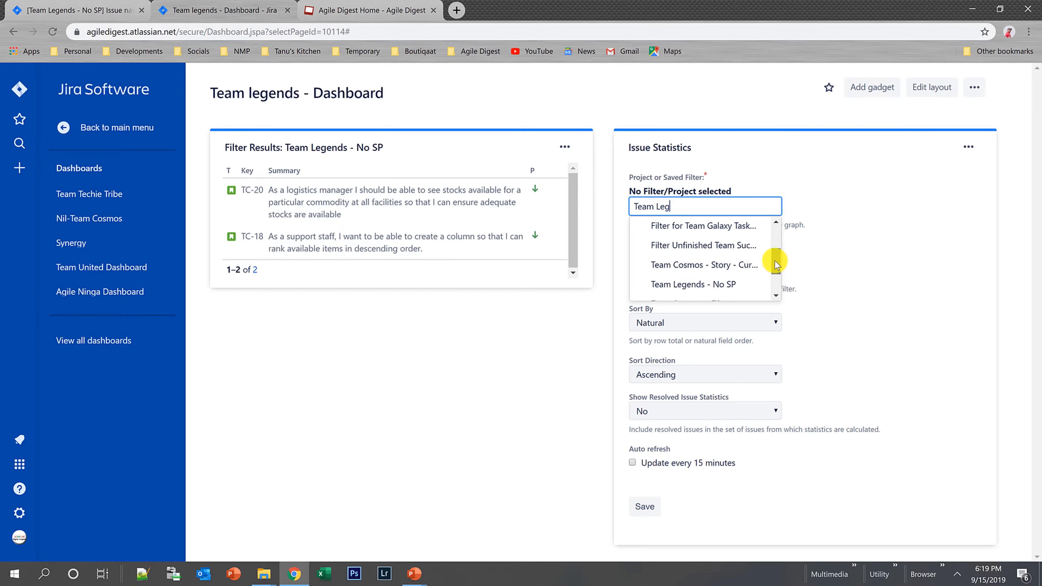
pyautogui.click(771, 269)
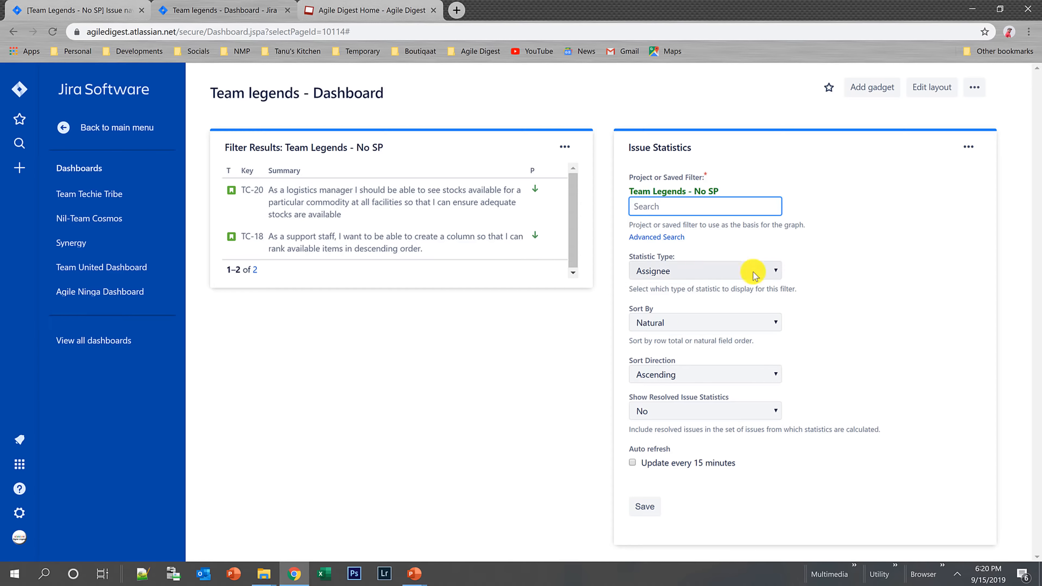
# - Set the Issue Statistics gadget's statistic type to Status and save the gadget configuration
pyautogui.click(776, 271)
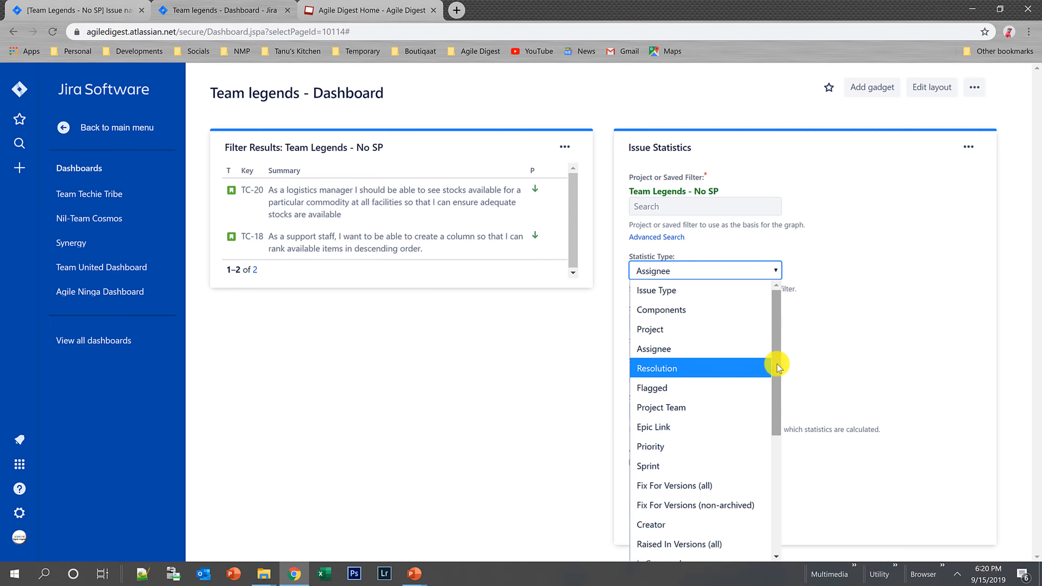
pyautogui.moveTo(774, 360)
pyautogui.mouseDown()
pyautogui.moveTo(771, 421)
pyautogui.moveTo(763, 350)
pyautogui.mouseUp()
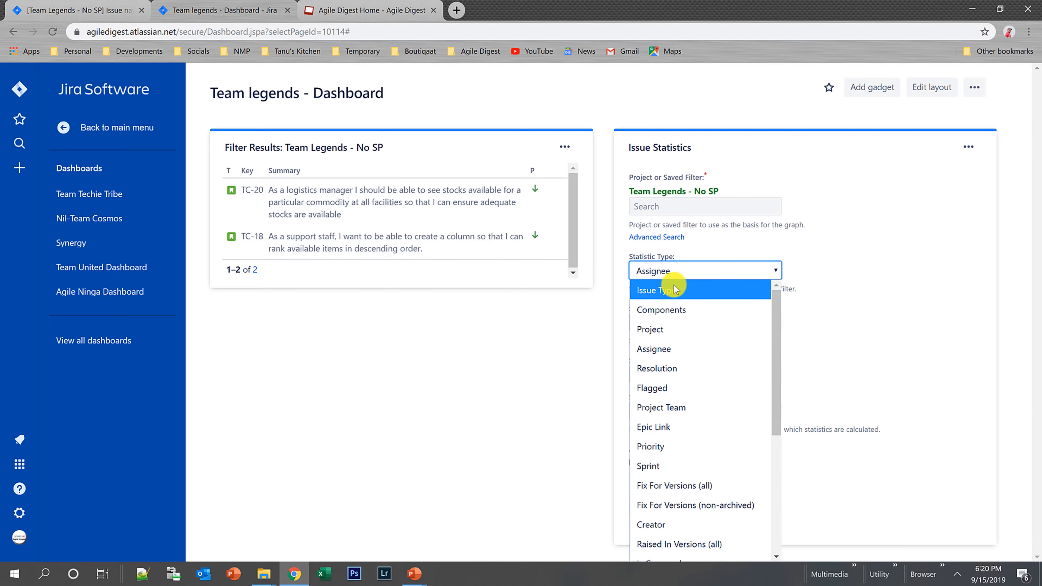
pyautogui.press('s')
pyautogui.press('s')
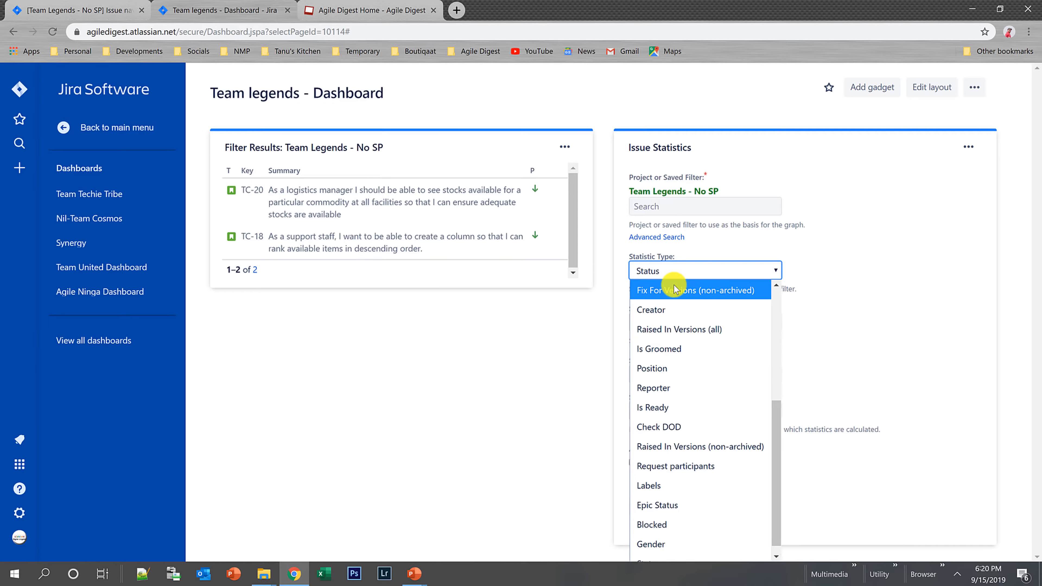
pyautogui.moveTo(774, 445); pyautogui.dragTo(773, 521)
pyautogui.click(706, 551)
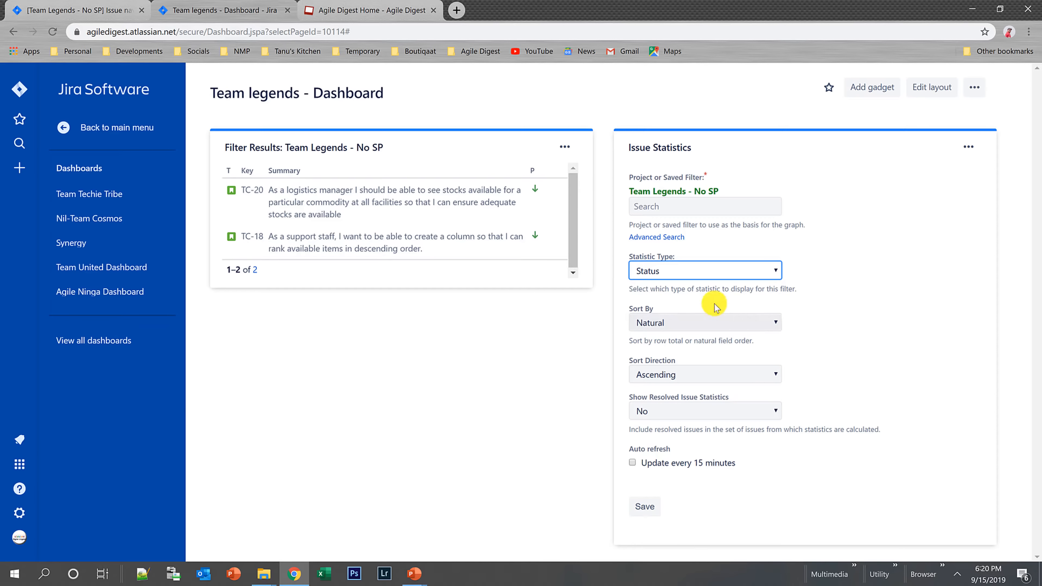
pyautogui.click(645, 509)
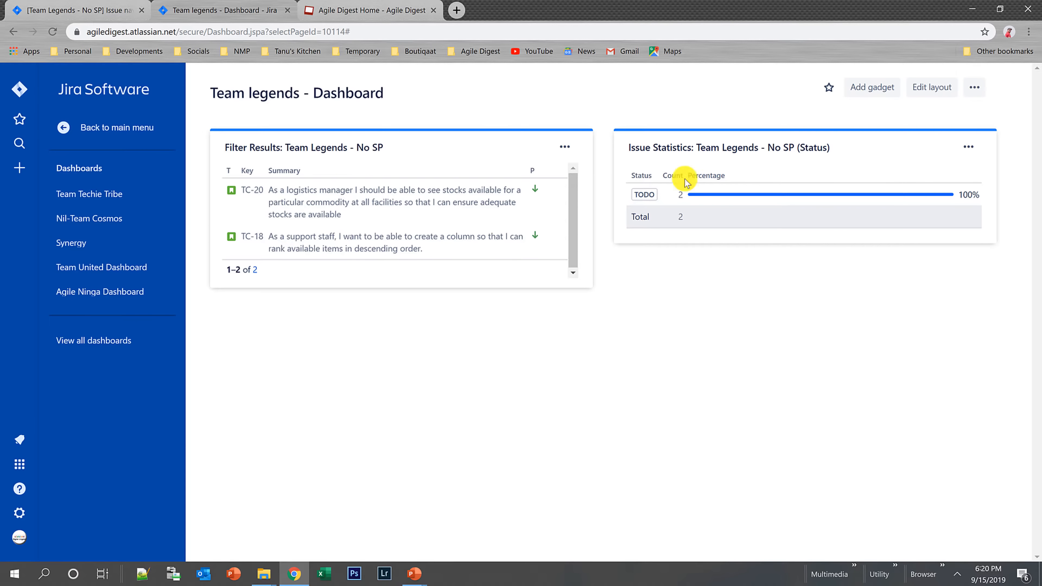
# - Share the Team legends - Dashboard with the public and save the dashboard's sharing settings
pyautogui.click(80, 7)
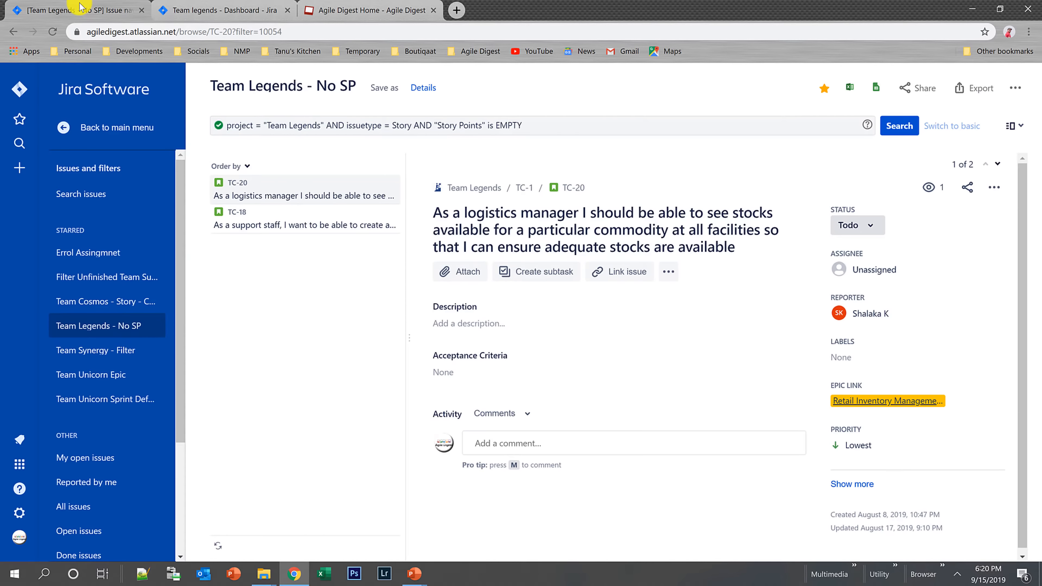
pyautogui.click(177, 8)
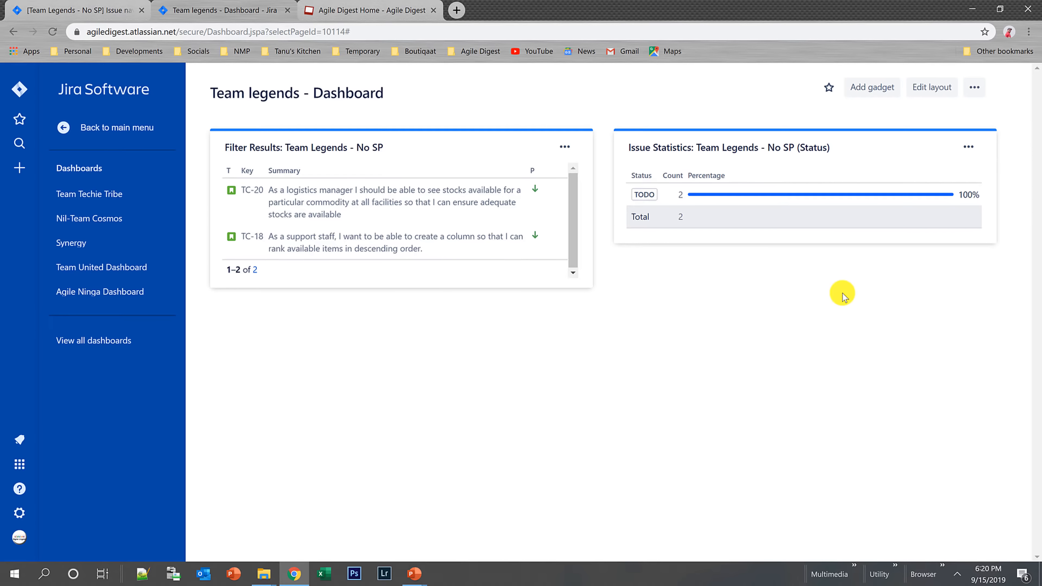
pyautogui.click(973, 88)
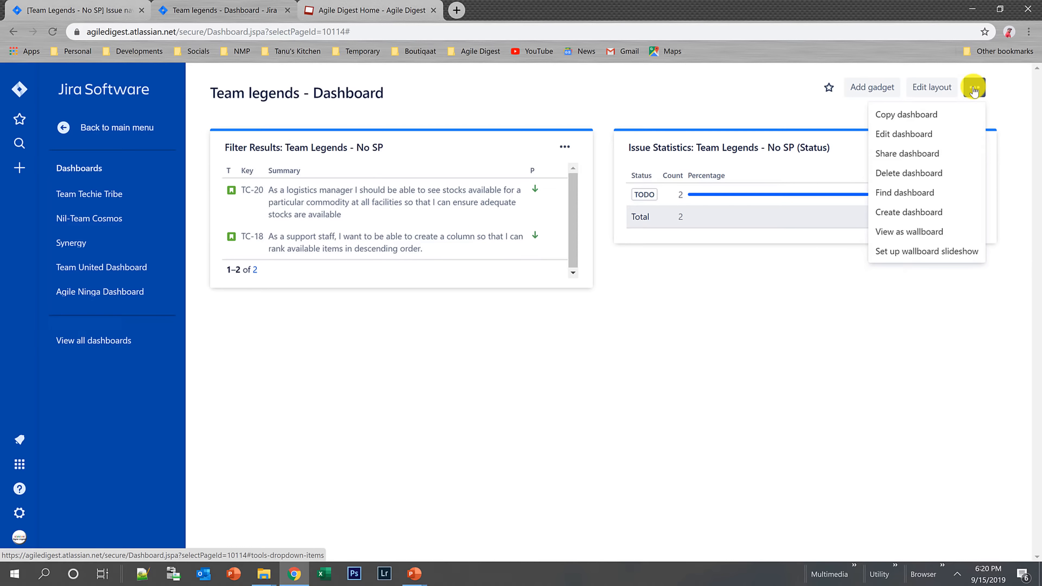
pyautogui.click(893, 156)
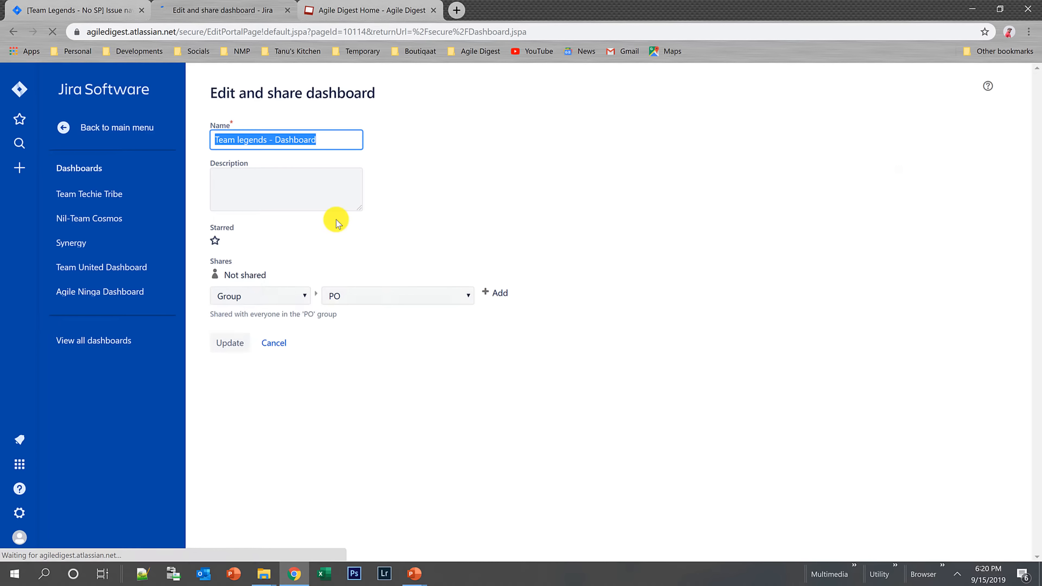
pyautogui.click(300, 296)
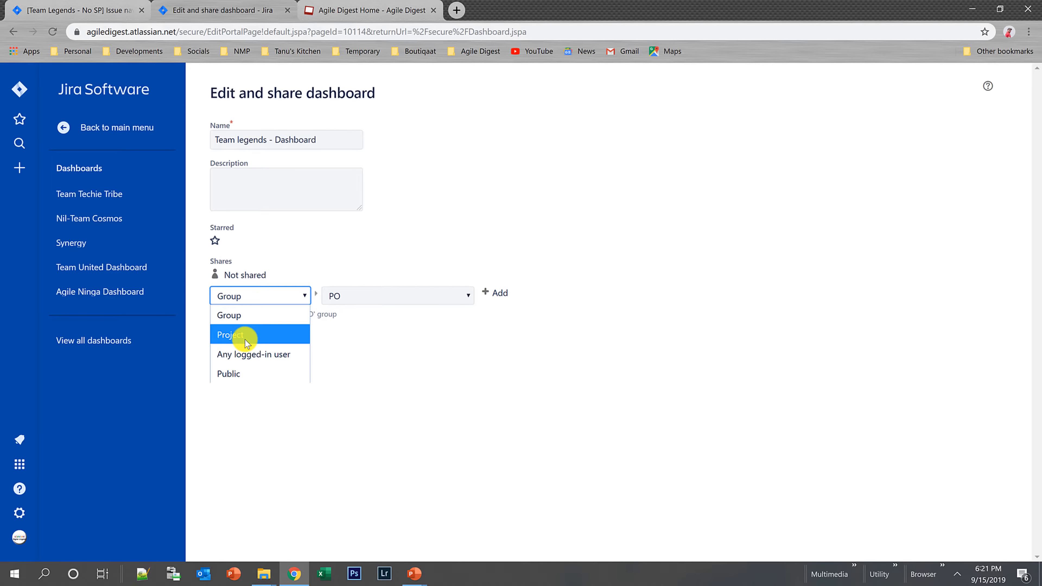
pyautogui.click(245, 374)
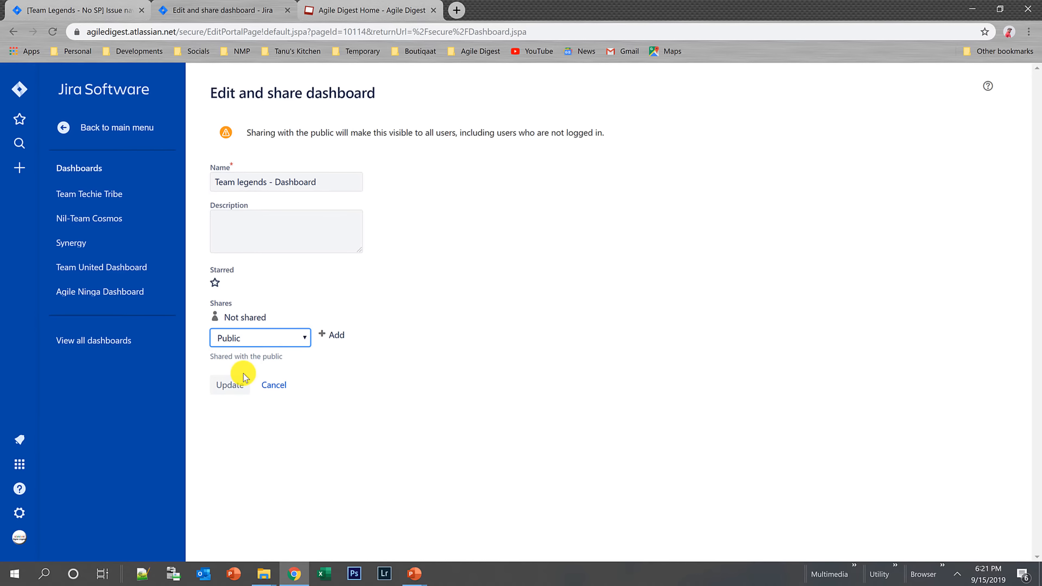
pyautogui.click(338, 337)
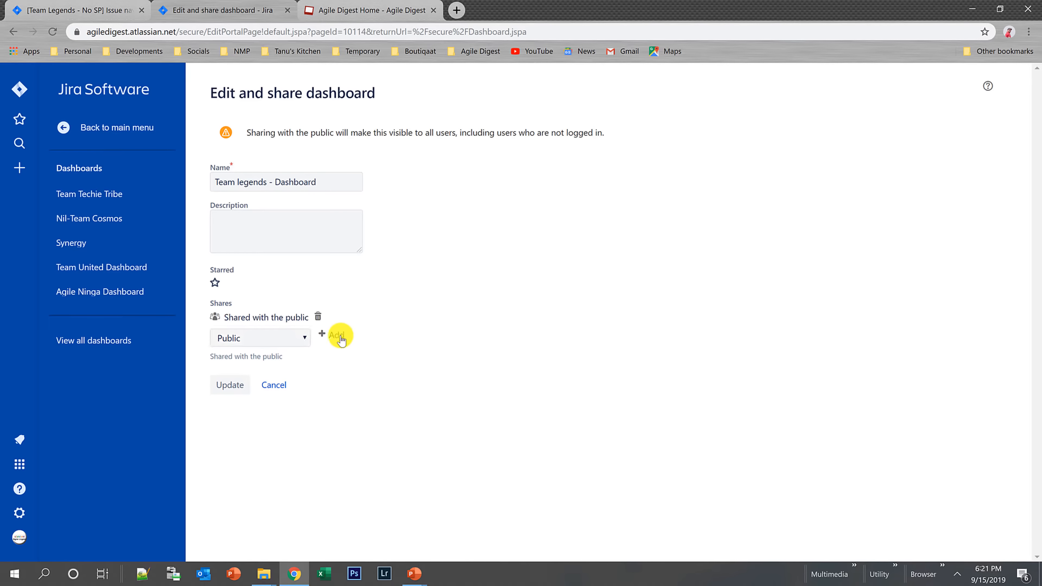
pyautogui.click(229, 390)
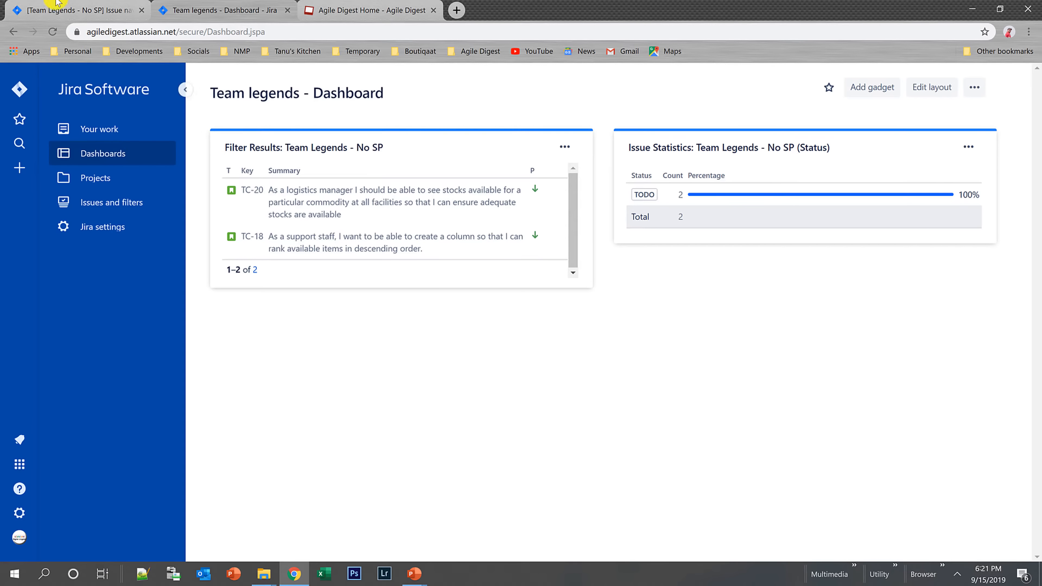
# - Edit the permissions of the Team Legends - No SP filter to share it with the public, and save
pyautogui.click(62, 9)
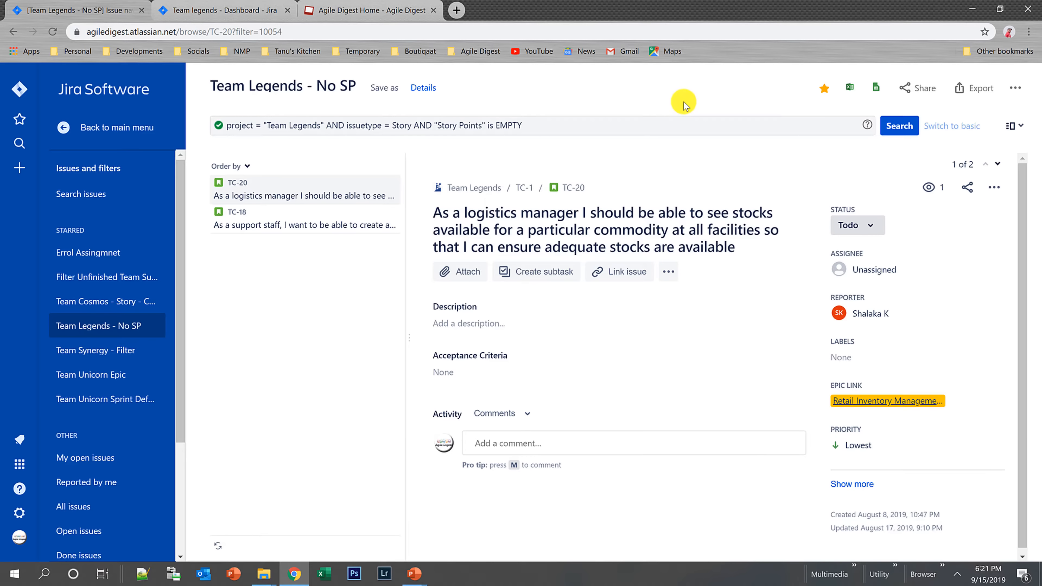
pyautogui.click(431, 90)
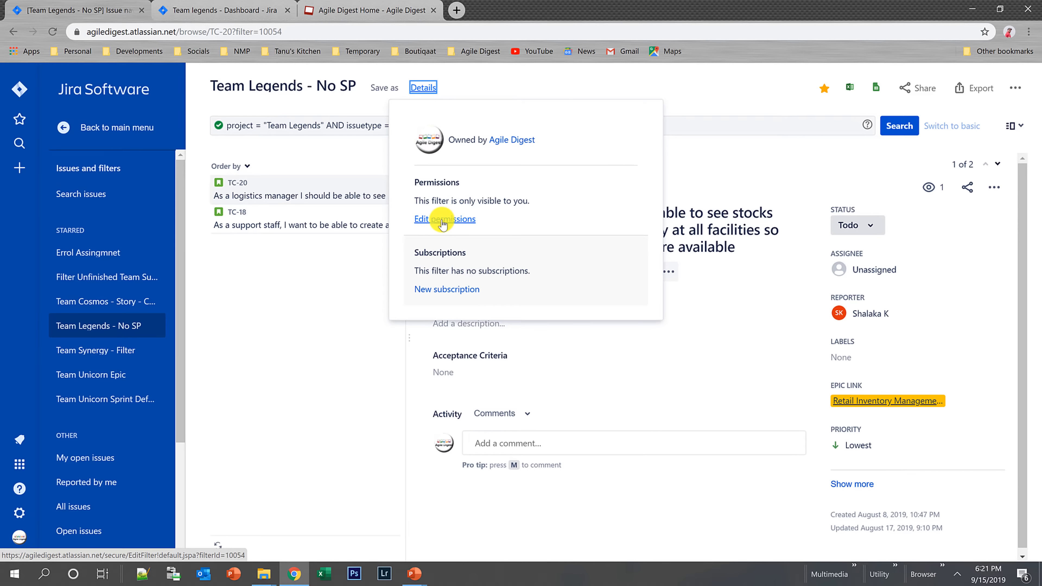
pyautogui.click(442, 224)
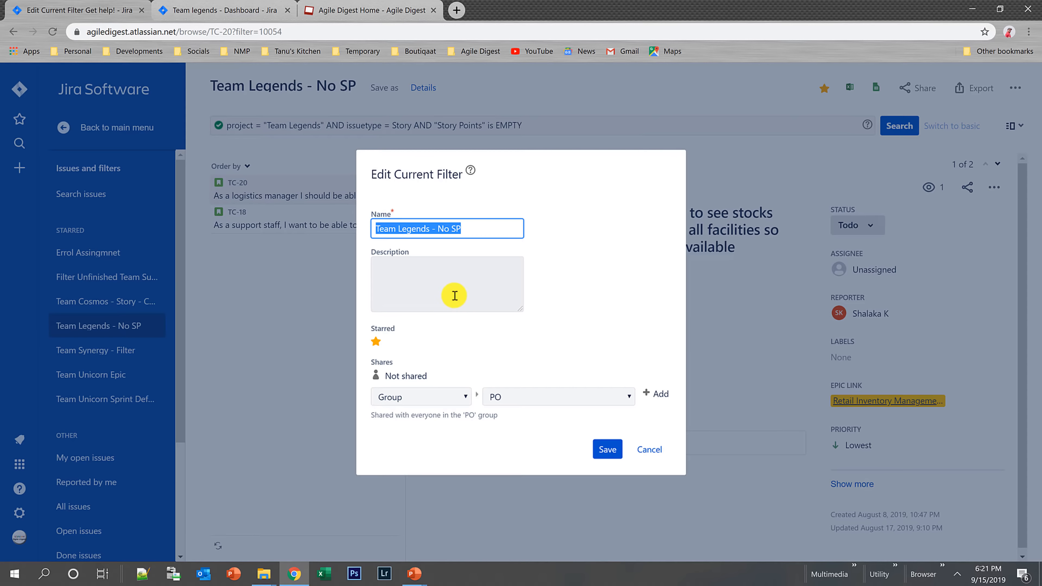
pyautogui.click(462, 399)
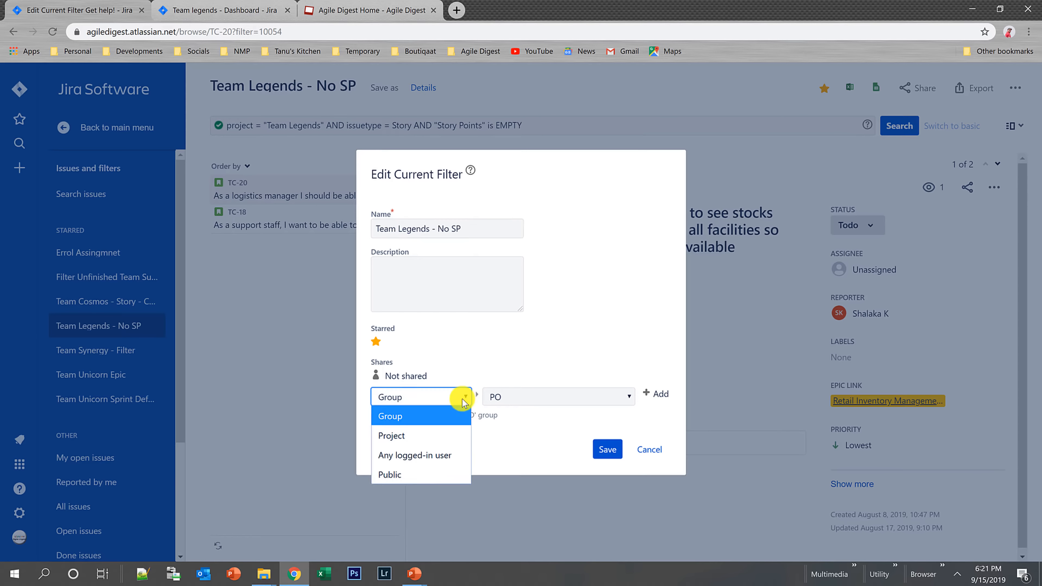
pyautogui.click(410, 474)
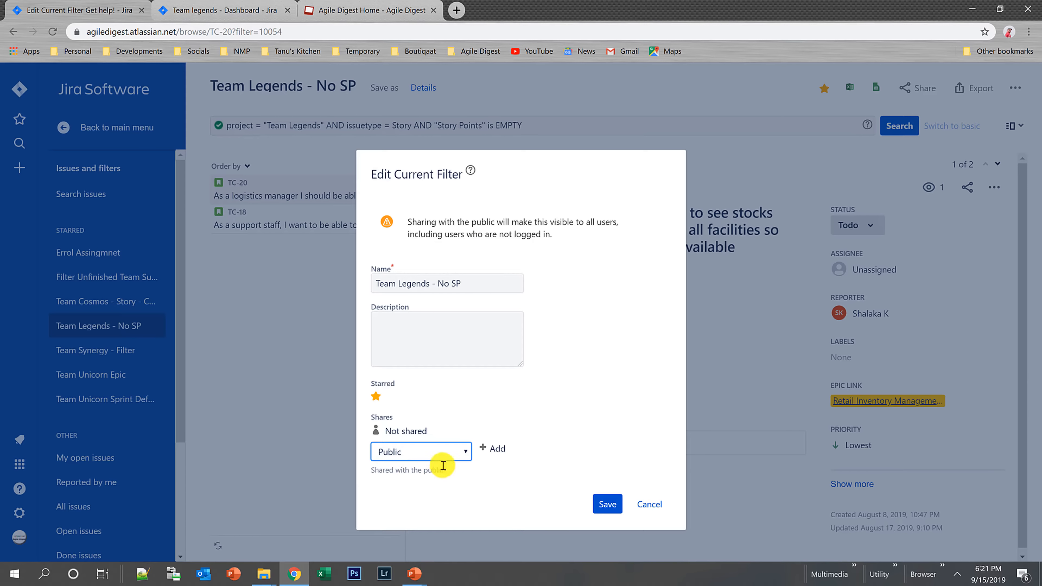
pyautogui.click(497, 451)
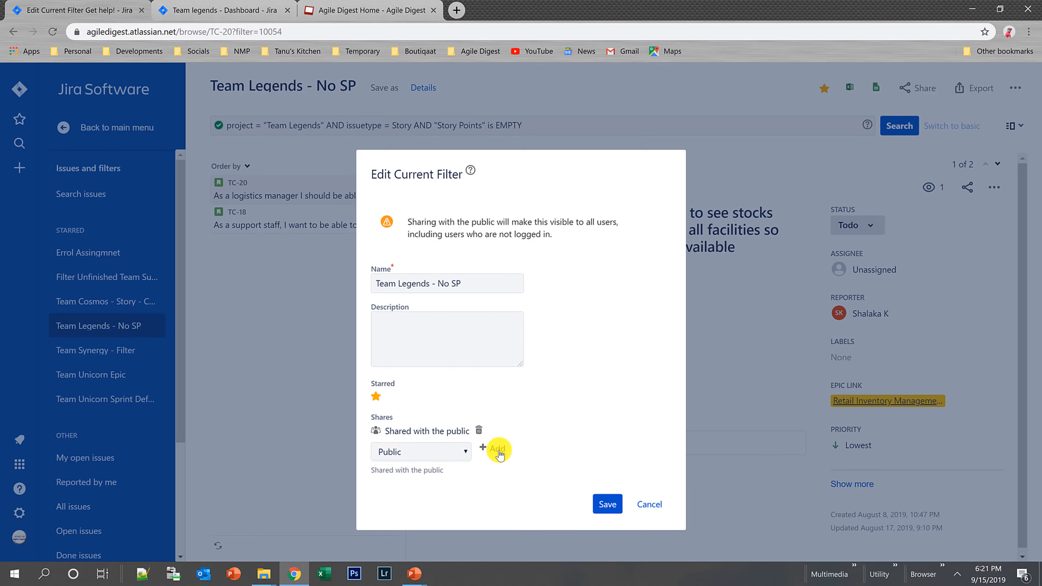
pyautogui.click(609, 505)
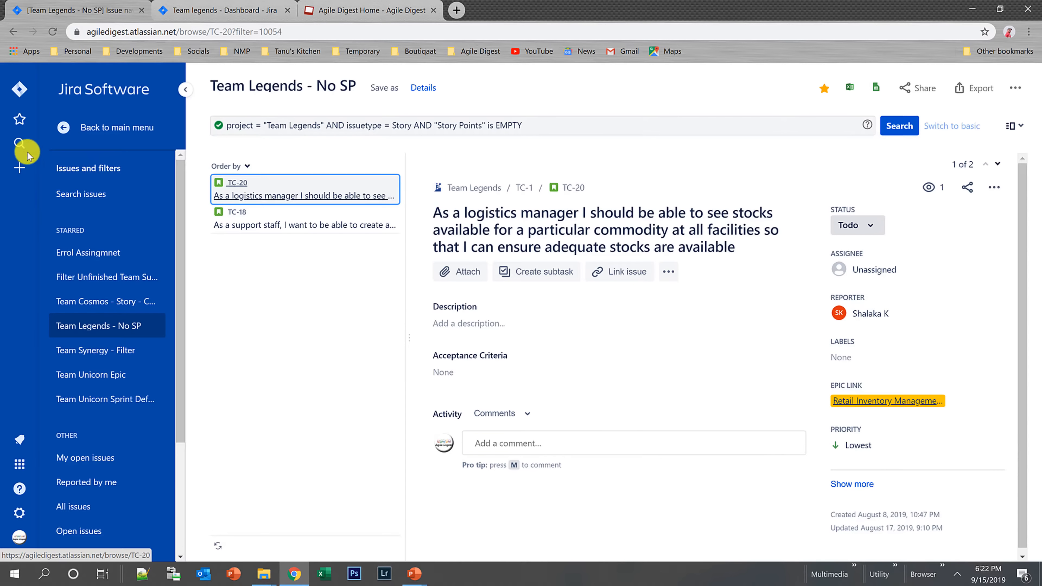
# - Search the list of all filters for "team", review their owners and access, and return to the current filter
pyautogui.click(19, 144)
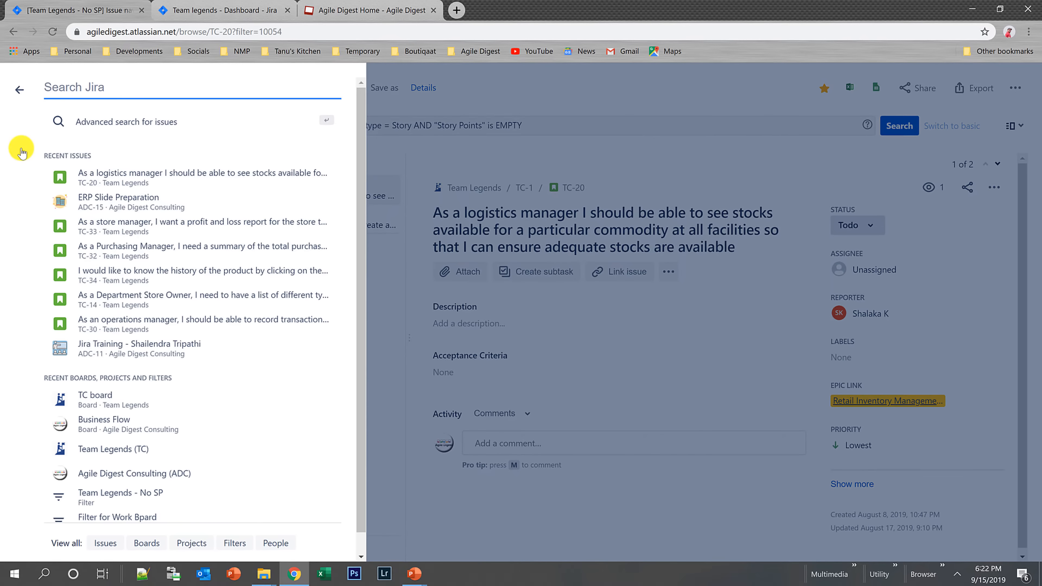
pyautogui.click(21, 87)
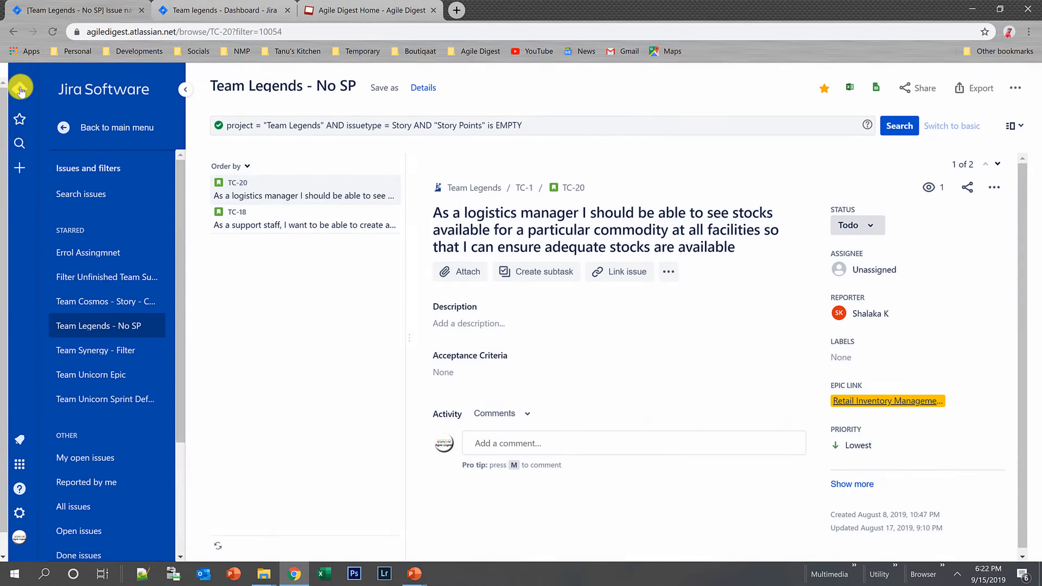
pyautogui.click(19, 144)
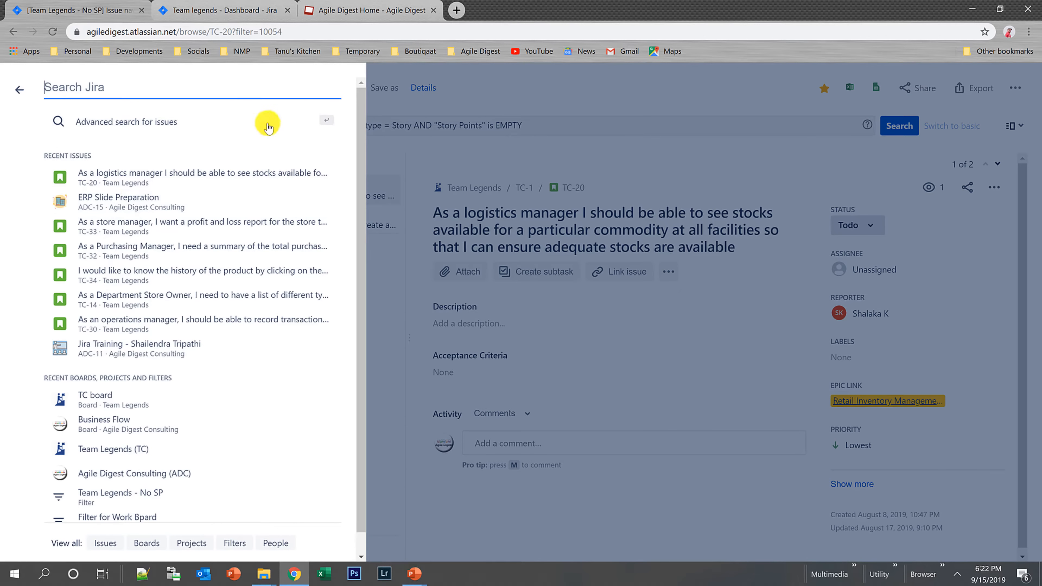
pyautogui.scroll(-1, 181, 395)
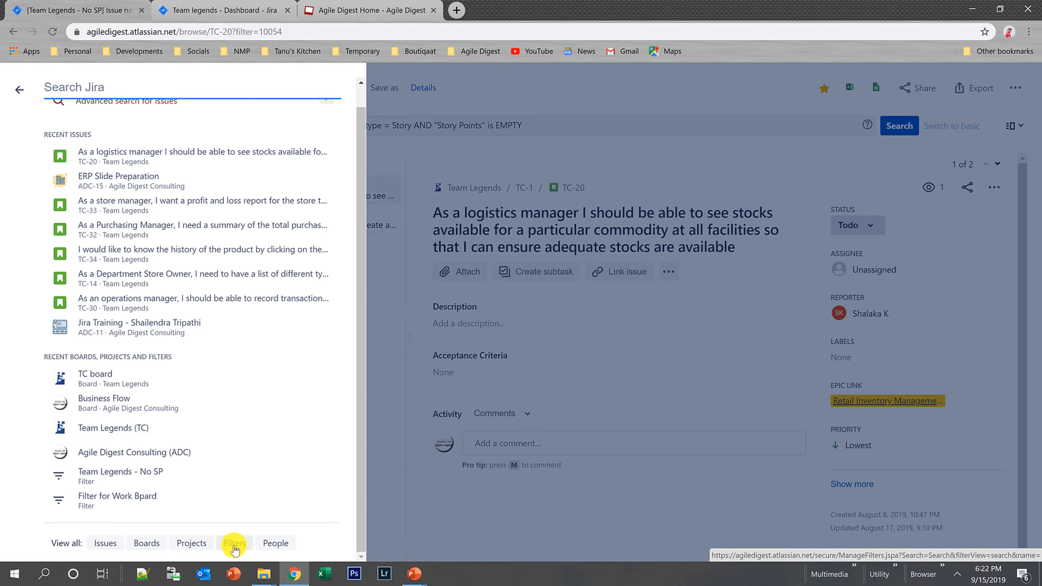
pyautogui.click(234, 542)
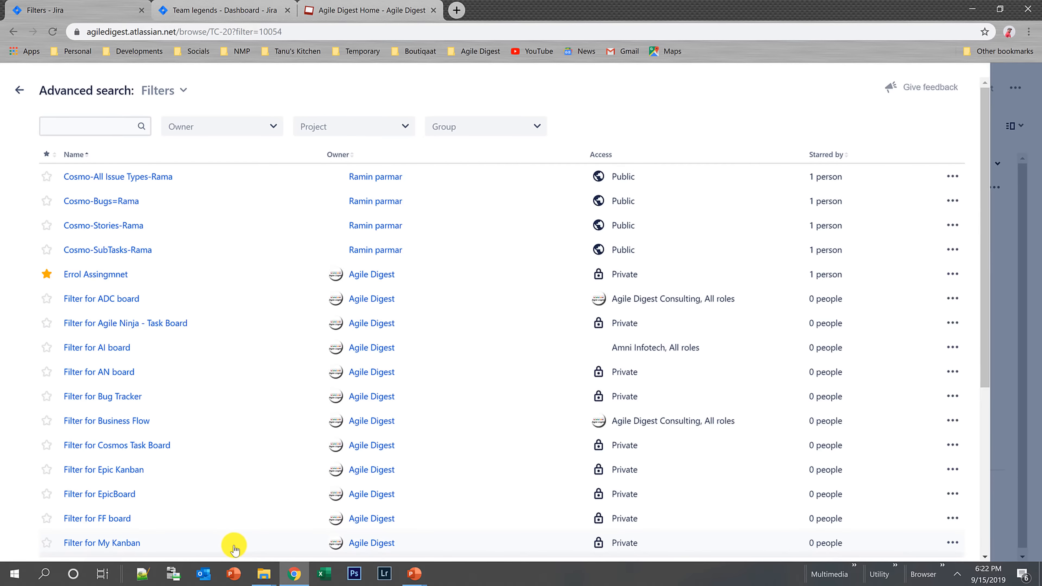
pyautogui.click(82, 130)
pyautogui.write('team')
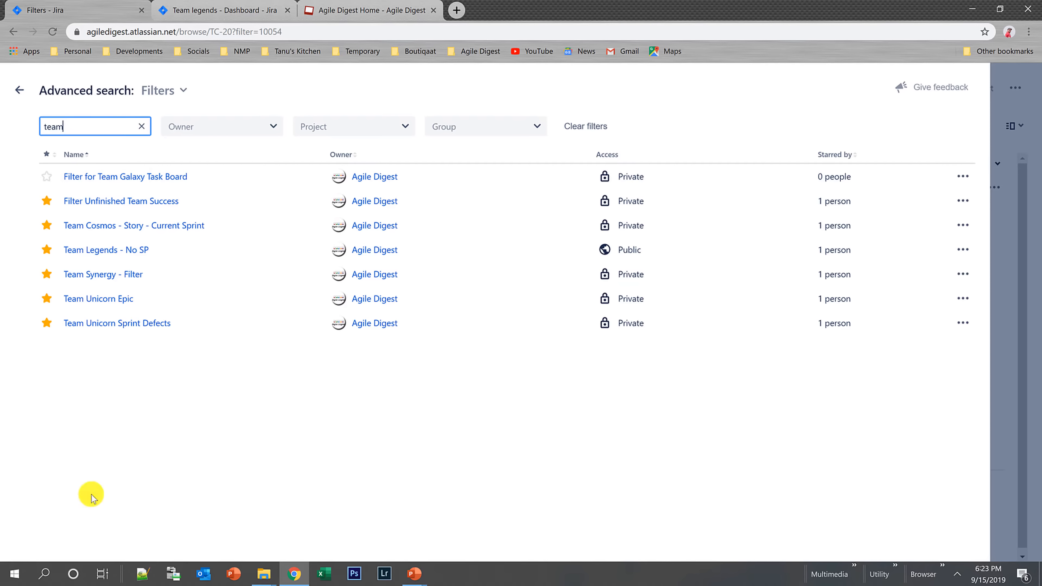
pyautogui.click(22, 93)
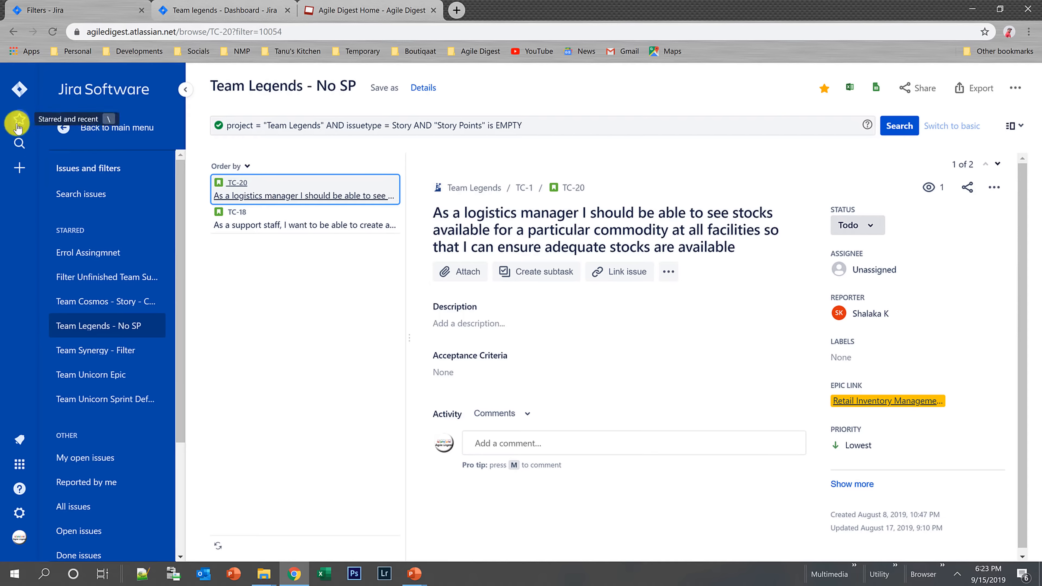
# - View the list of all boards and its board type filter options, and return to the Team Legends - No SP filter
pyautogui.click(19, 143)
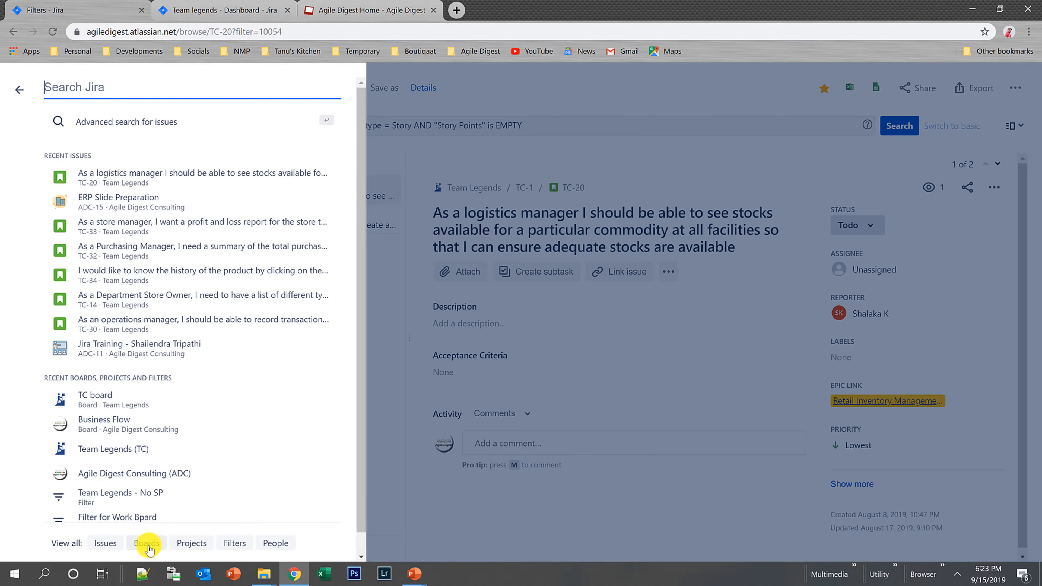
pyautogui.click(146, 543)
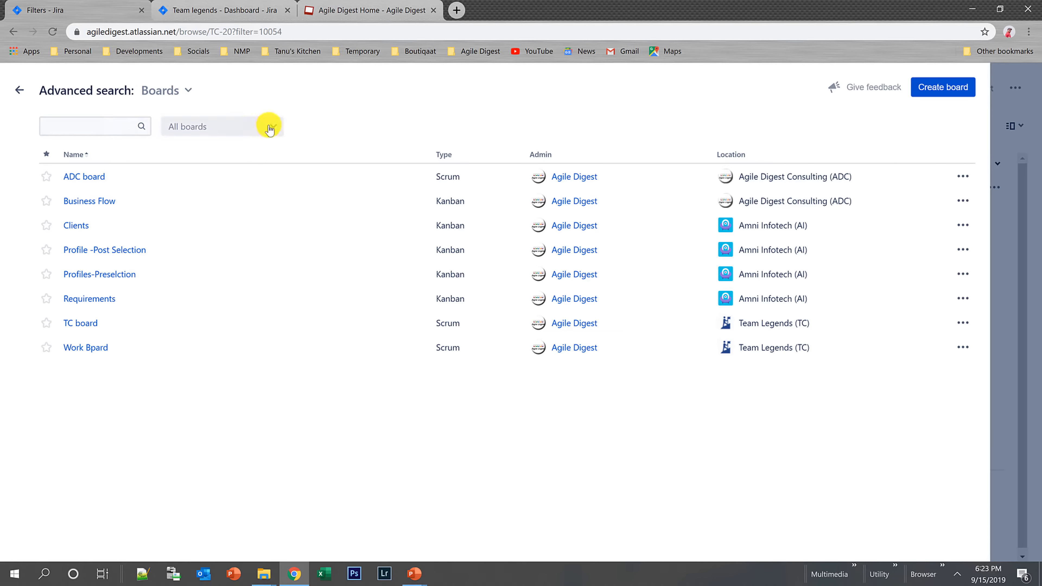
pyautogui.click(269, 128)
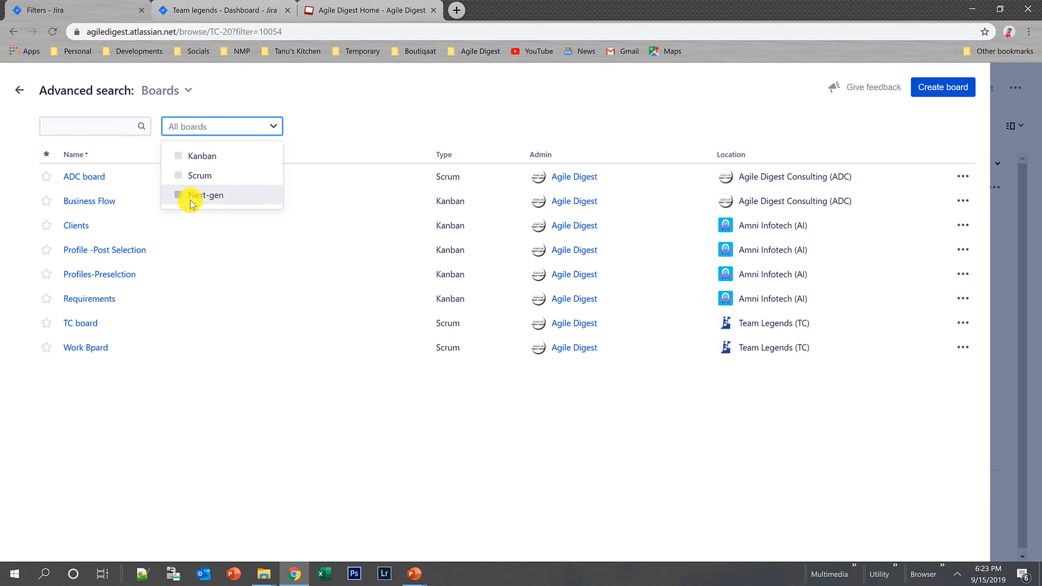
pyautogui.click(236, 417)
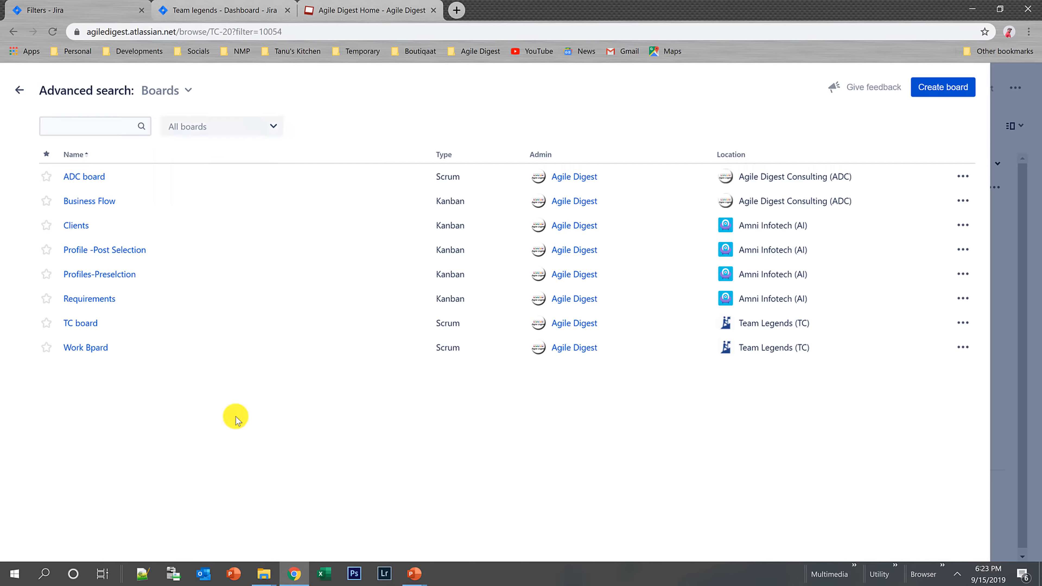
pyautogui.click(20, 90)
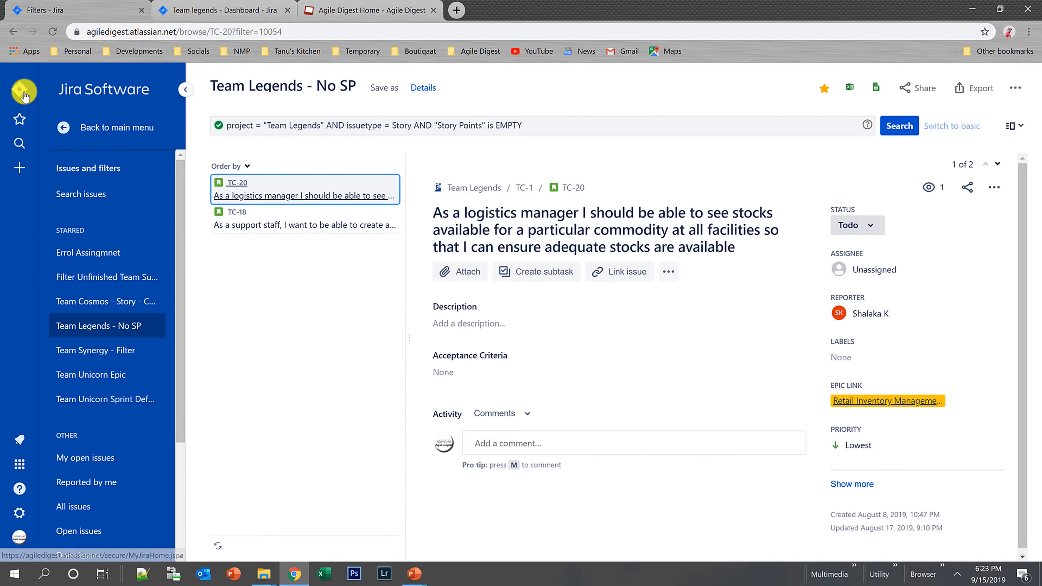
# - Look over the global search's recent items and its view-all options for issues, boards, projects, filters and people, and close the search
pyautogui.click(19, 143)
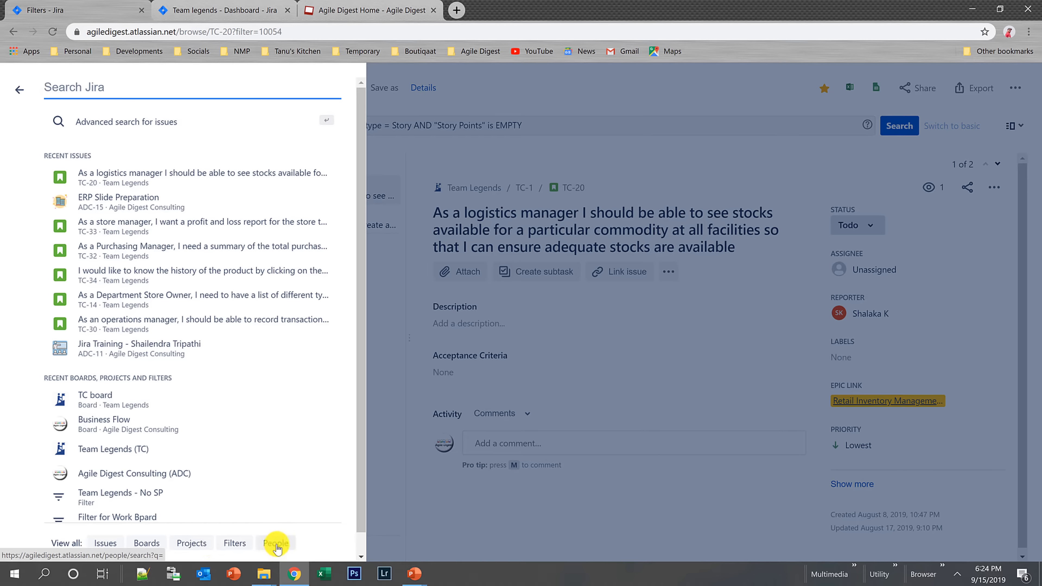
pyautogui.click(534, 107)
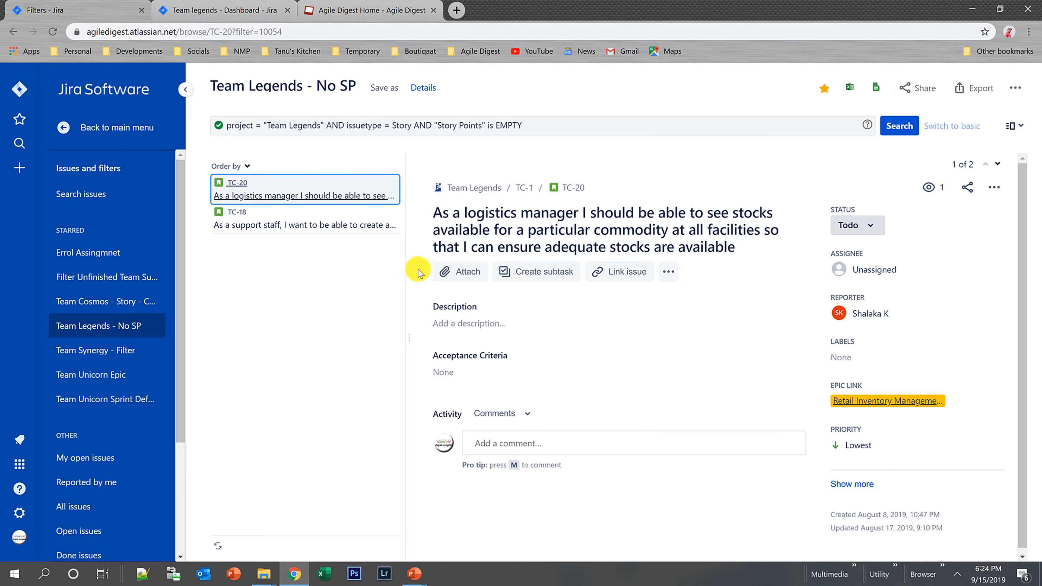
# - Open the Team Legends project from the list of projects and show the active sprints of its TC board
pyautogui.click(105, 128)
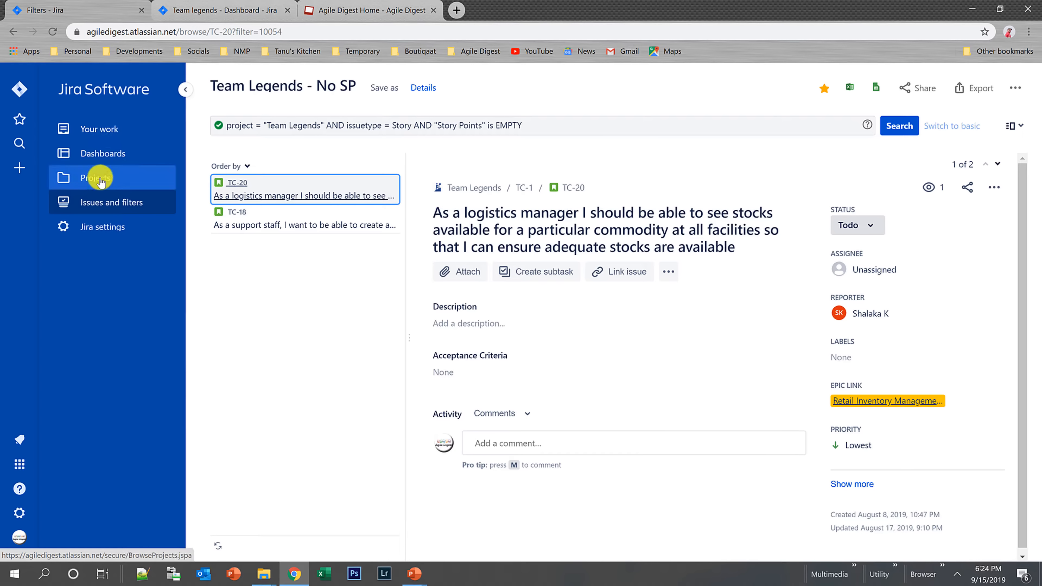
pyautogui.click(112, 184)
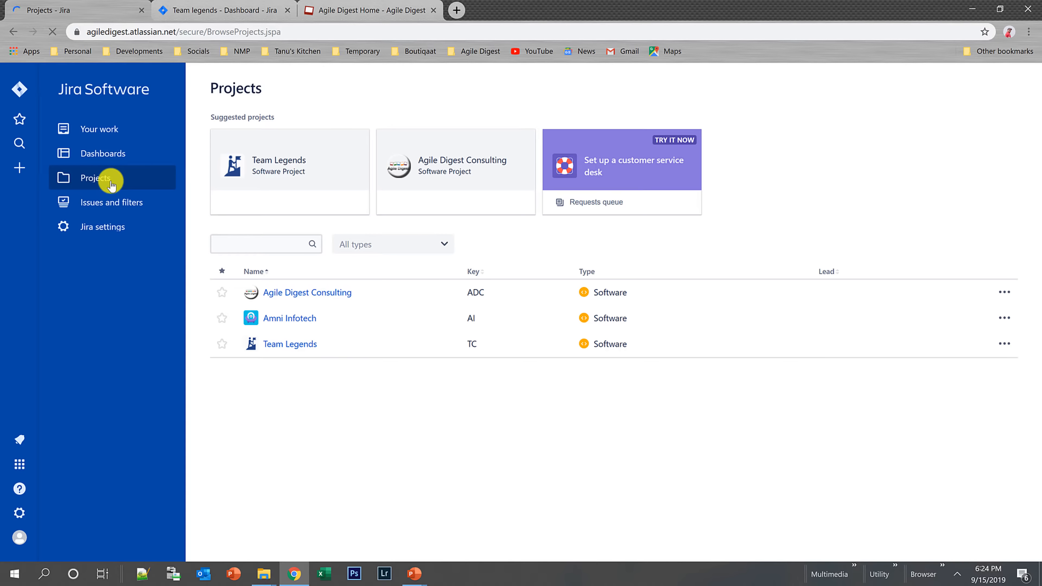
pyautogui.click(282, 345)
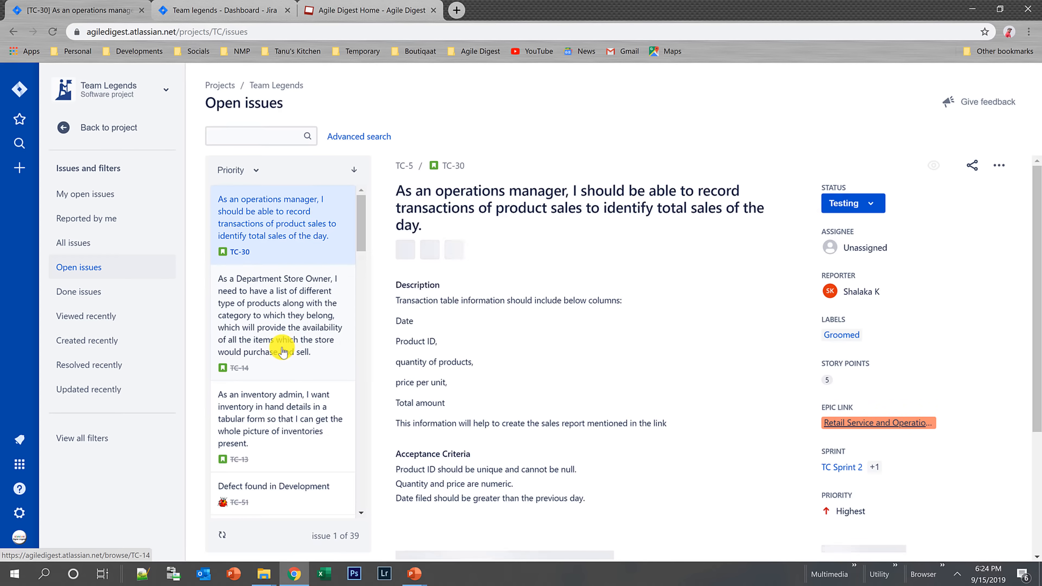
pyautogui.click(114, 138)
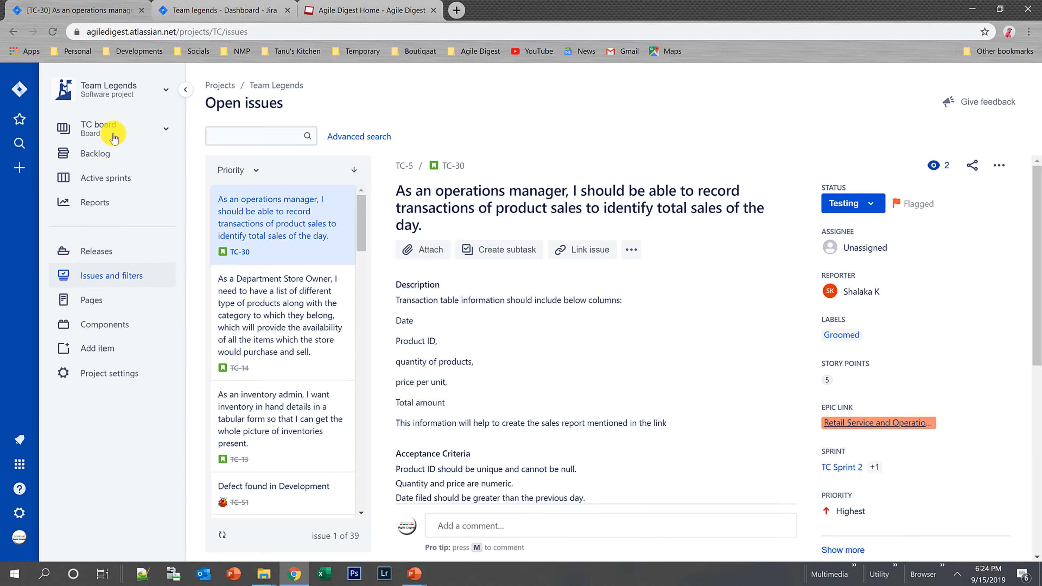
pyautogui.click(102, 181)
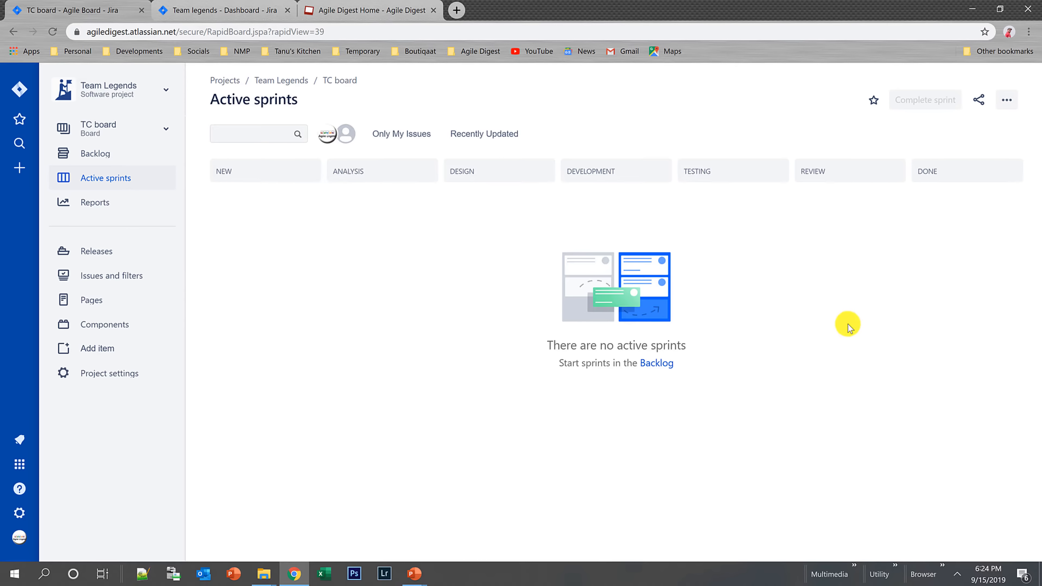
# - Open the TC board's general settings and examine the saved filter, its shares and the filter query
pyautogui.click(1007, 100)
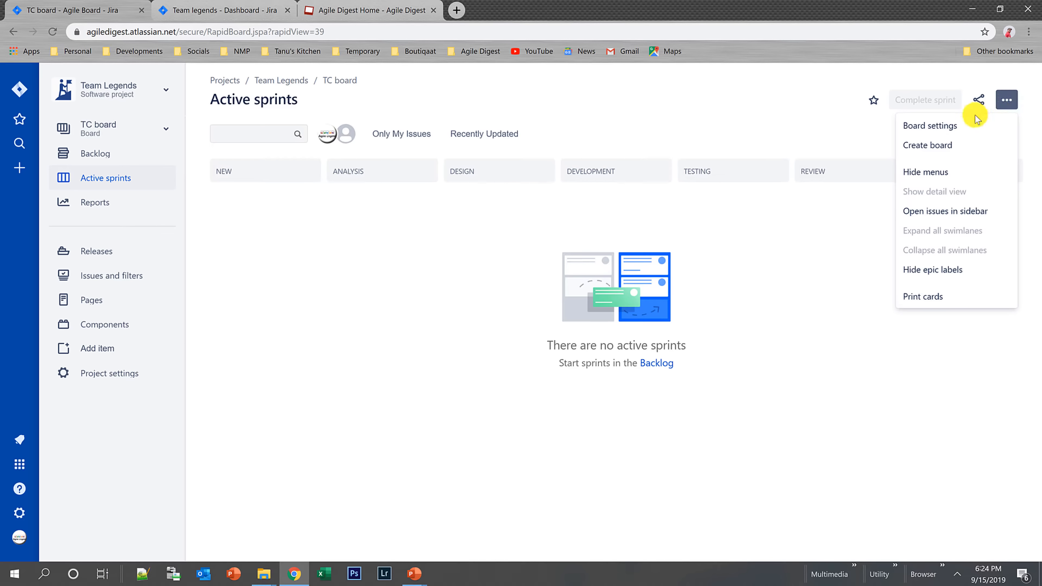
pyautogui.click(946, 123)
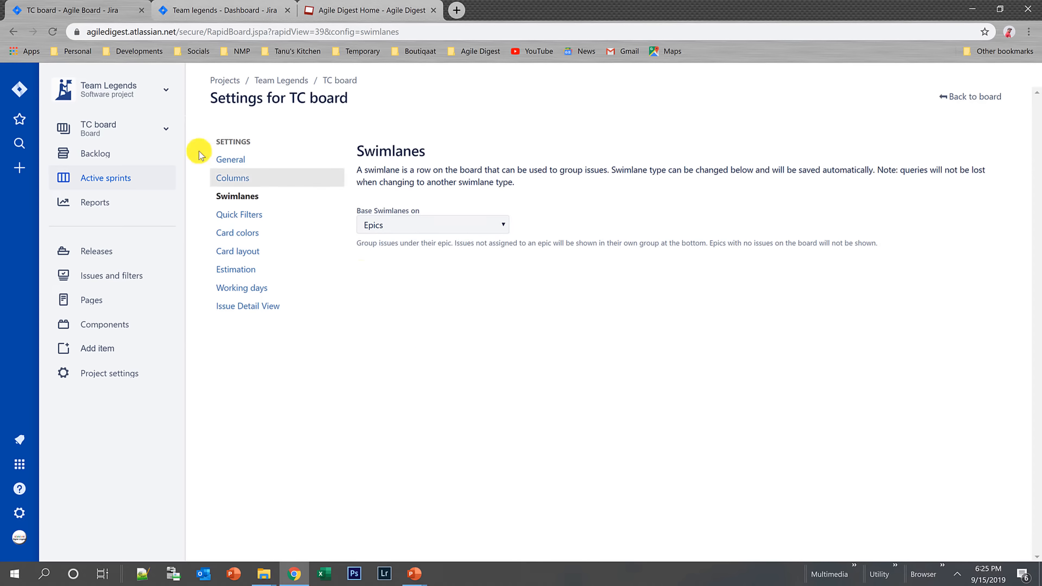
pyautogui.click(300, 159)
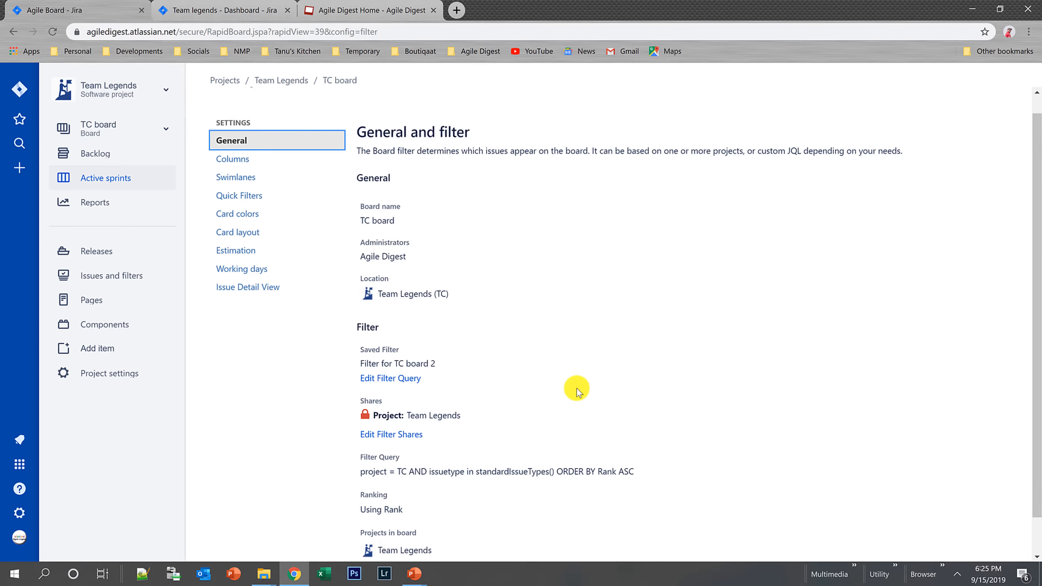
pyautogui.scroll(-2, 576, 391)
pyautogui.moveTo(362, 434); pyautogui.dragTo(560, 435)
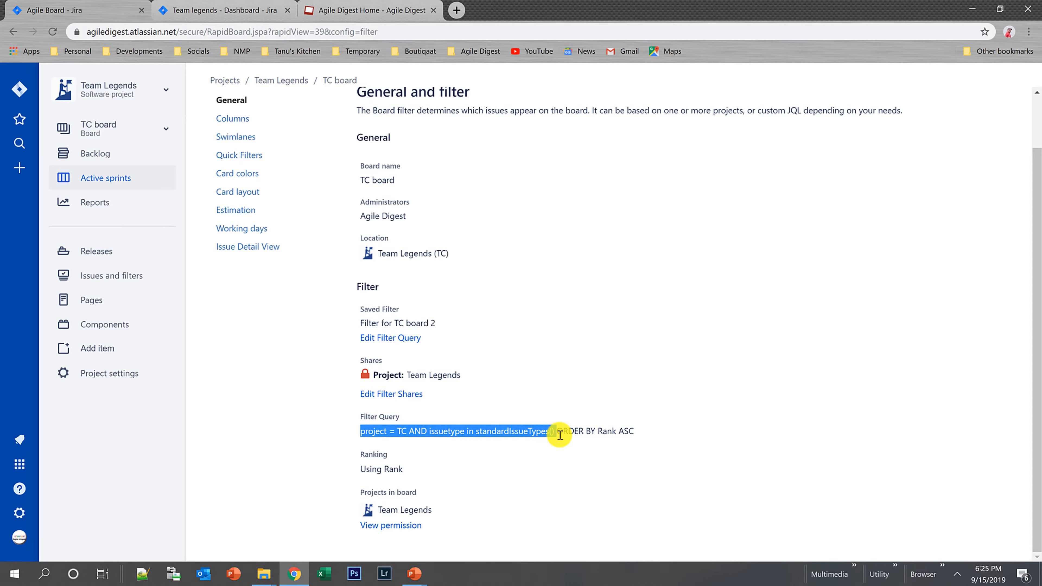
pyautogui.click(682, 440)
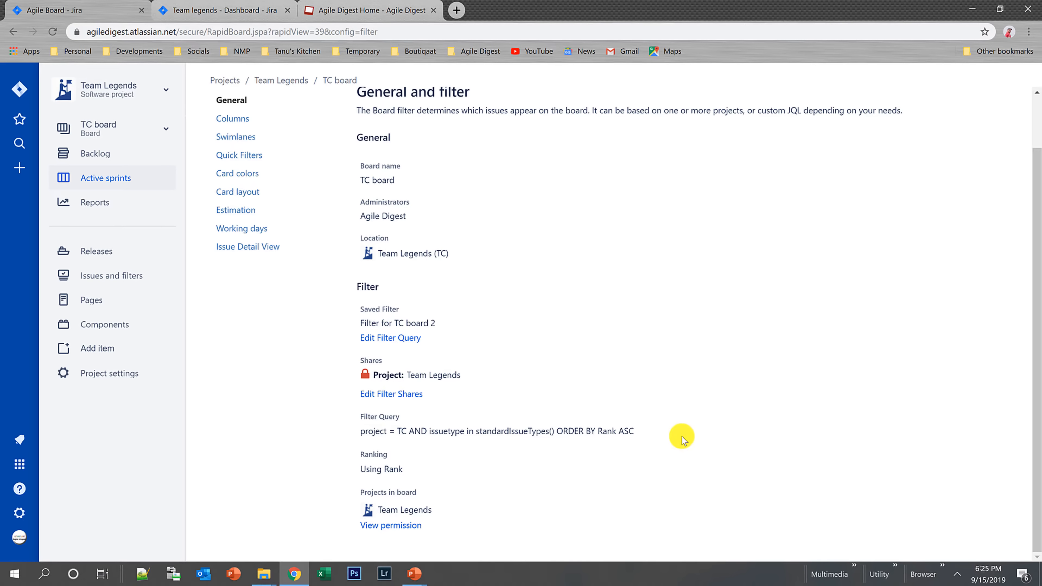
# - Open the TC board's filter query, look through the issues it lists, and return to the board settings
pyautogui.click(390, 342)
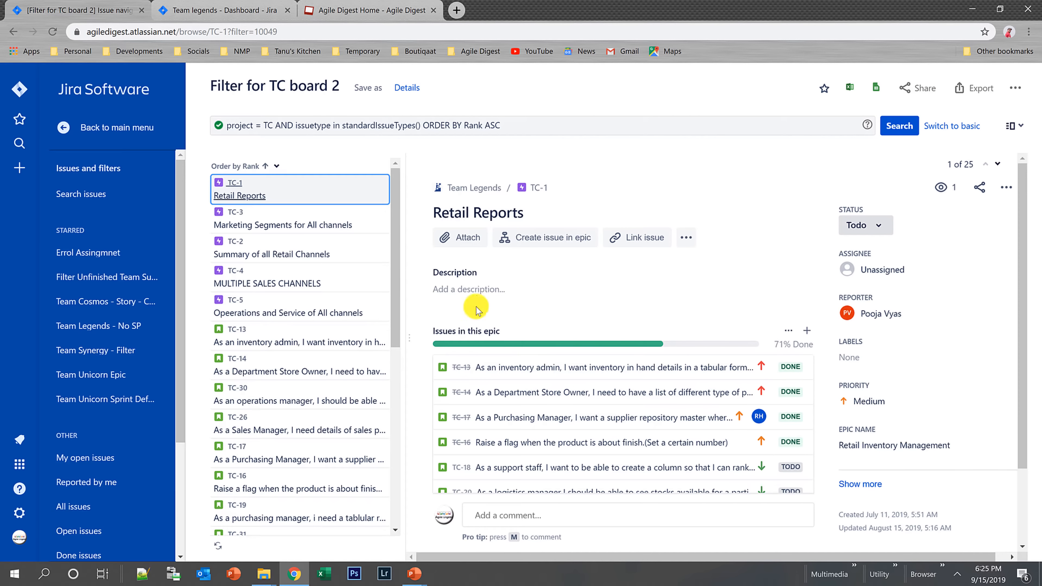
pyautogui.scroll(-2, 471, 305)
pyautogui.scroll(2, 473, 312)
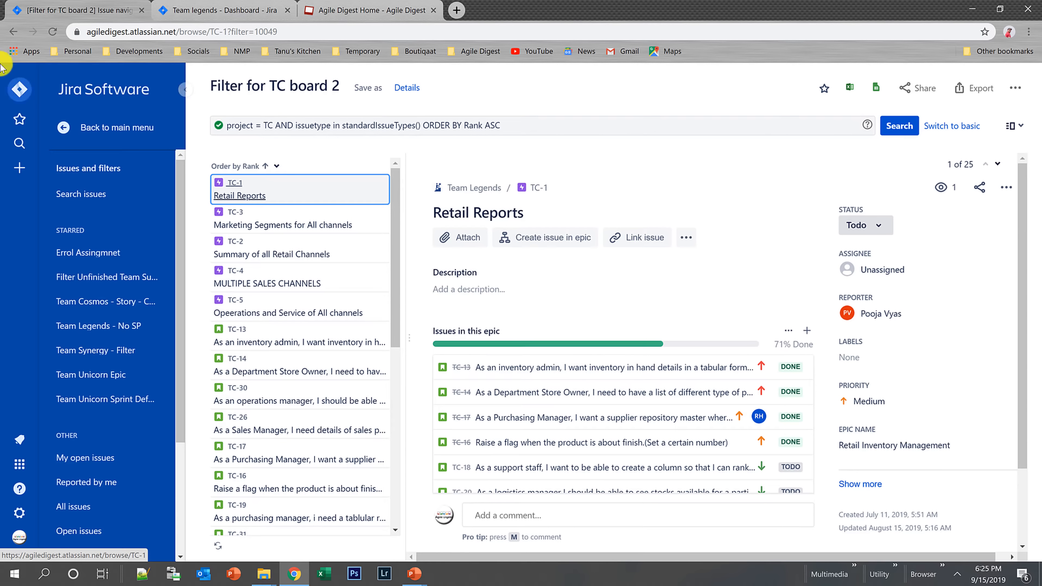
pyautogui.click(15, 33)
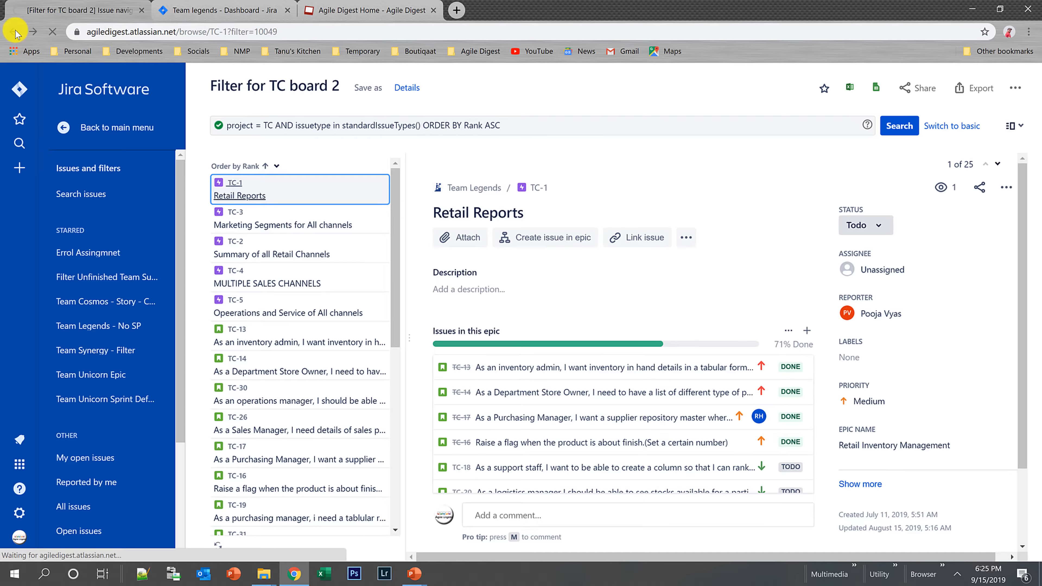
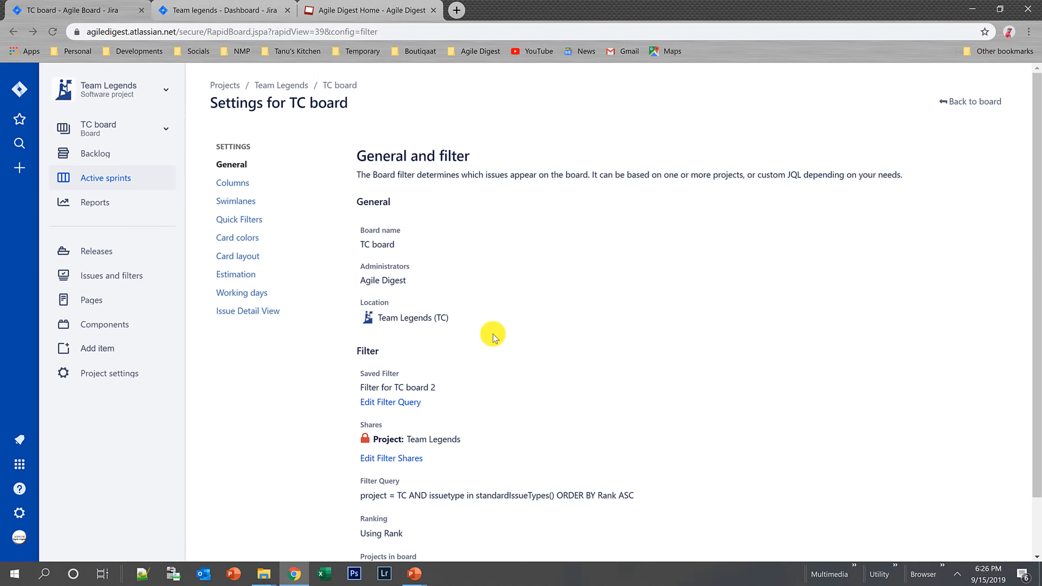
pyautogui.hotkey('alt', 'Tab')
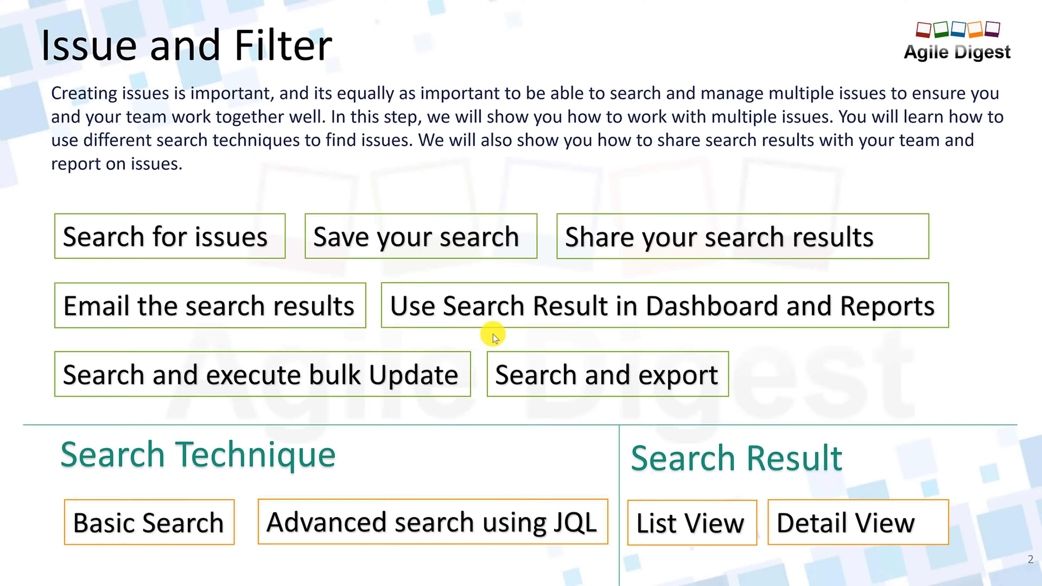
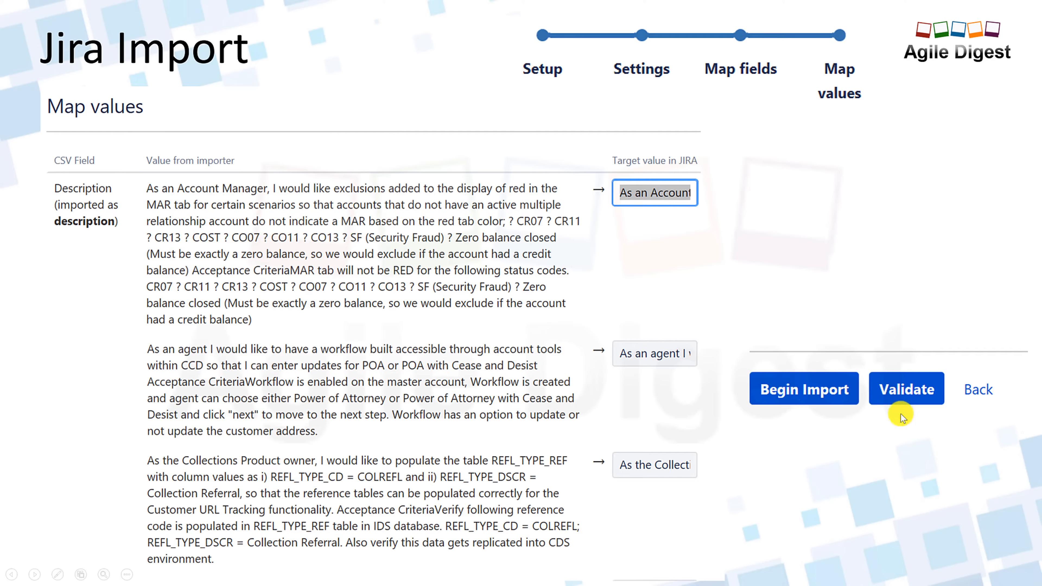
pyautogui.click(449, 371)
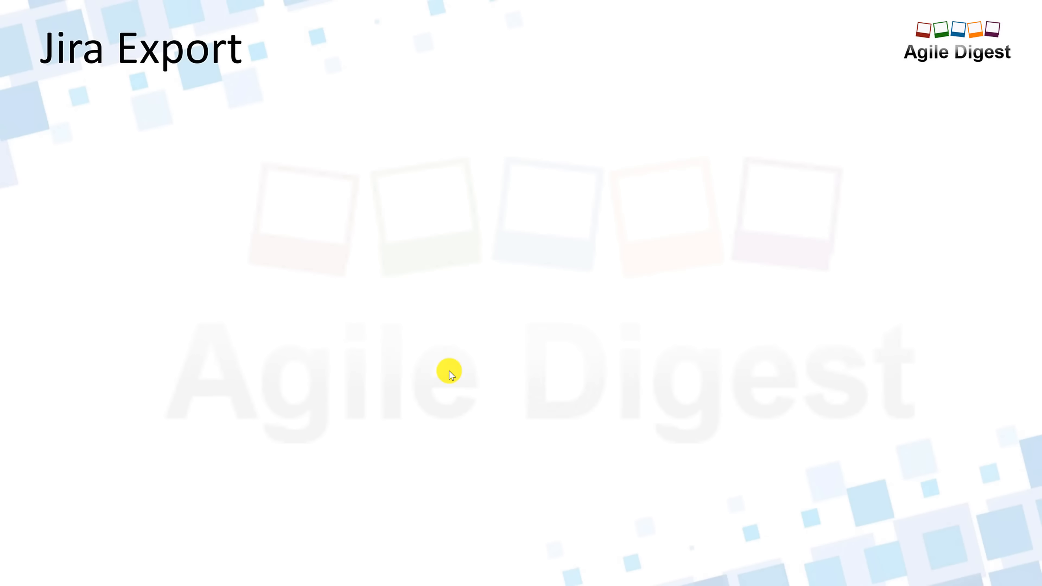
pyautogui.press('Left')
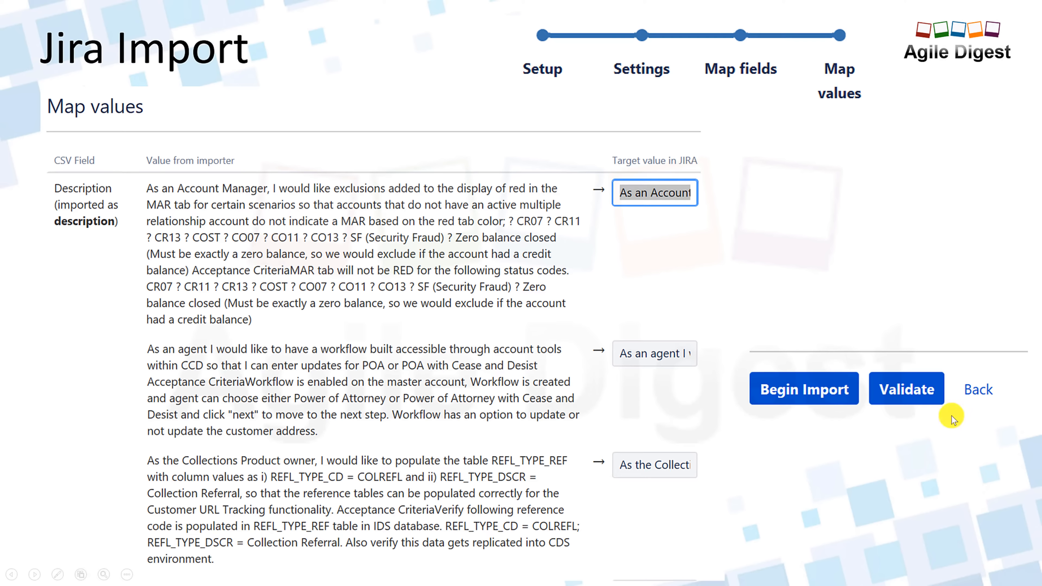
# - Switch back to the Jira issue search in Chrome and start importing issues from CSV
pyautogui.hotkey('alt', 'Tab')
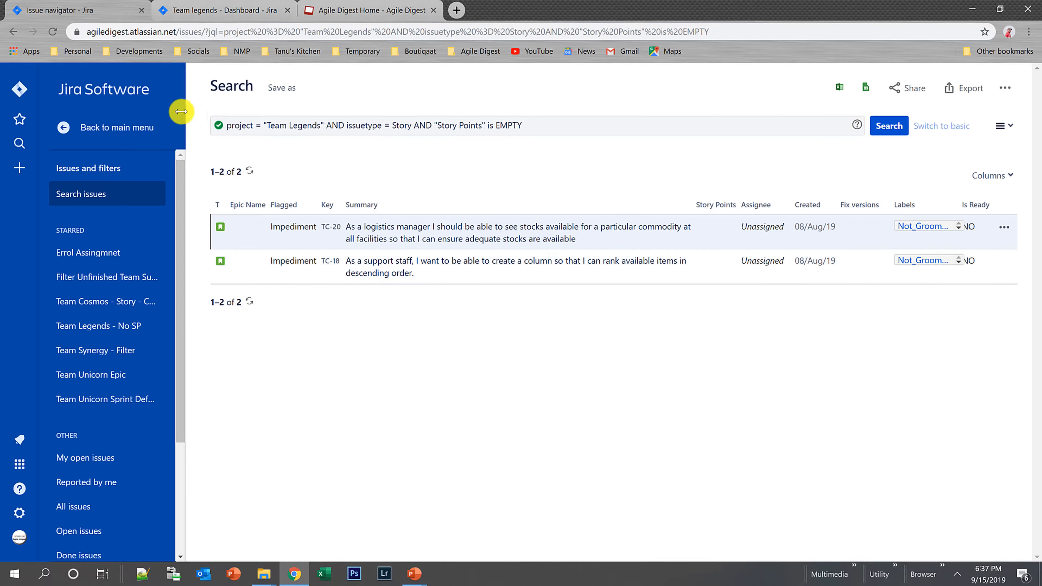
pyautogui.click(125, 132)
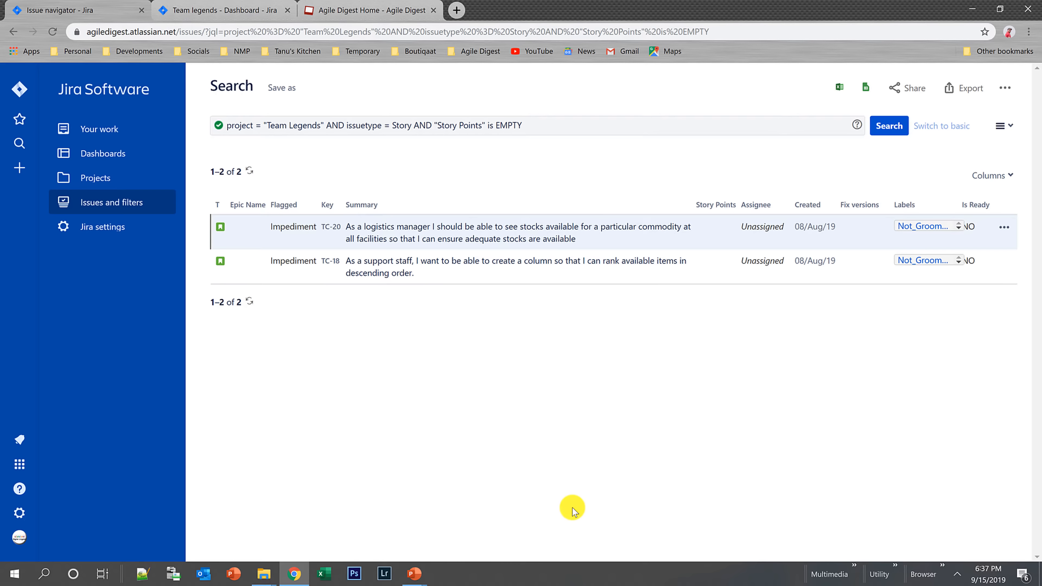
pyautogui.click(1004, 100)
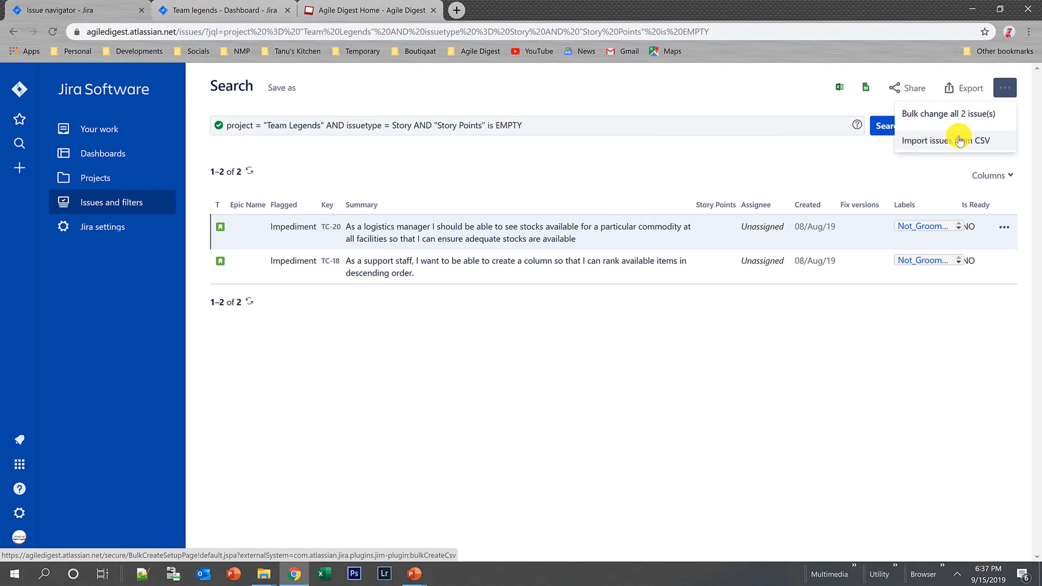
pyautogui.click(945, 145)
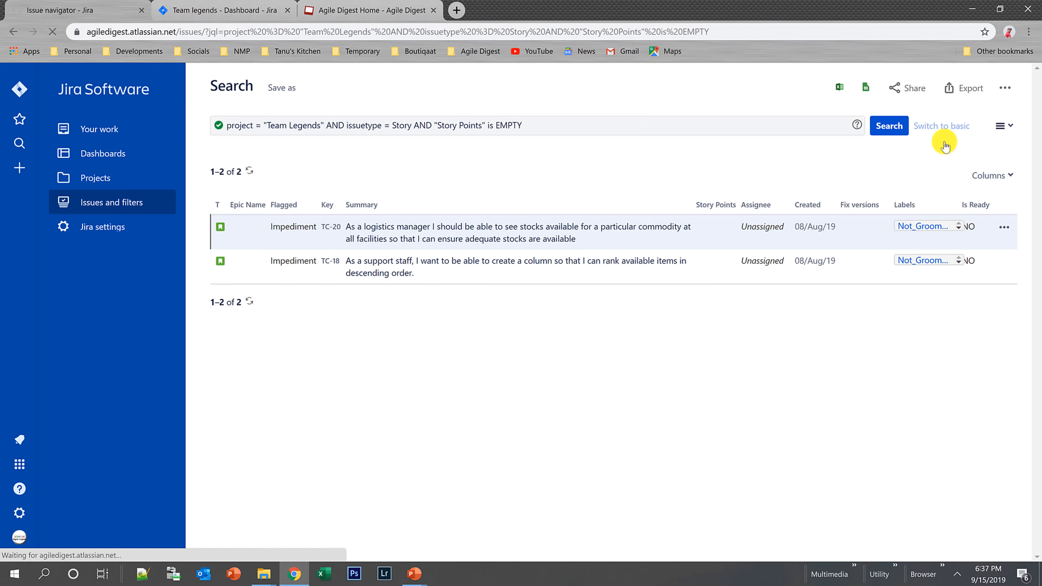
# - Open the Team Legends project's backlog in the dashboard's browser tab and review its existing issues
pyautogui.click(196, 8)
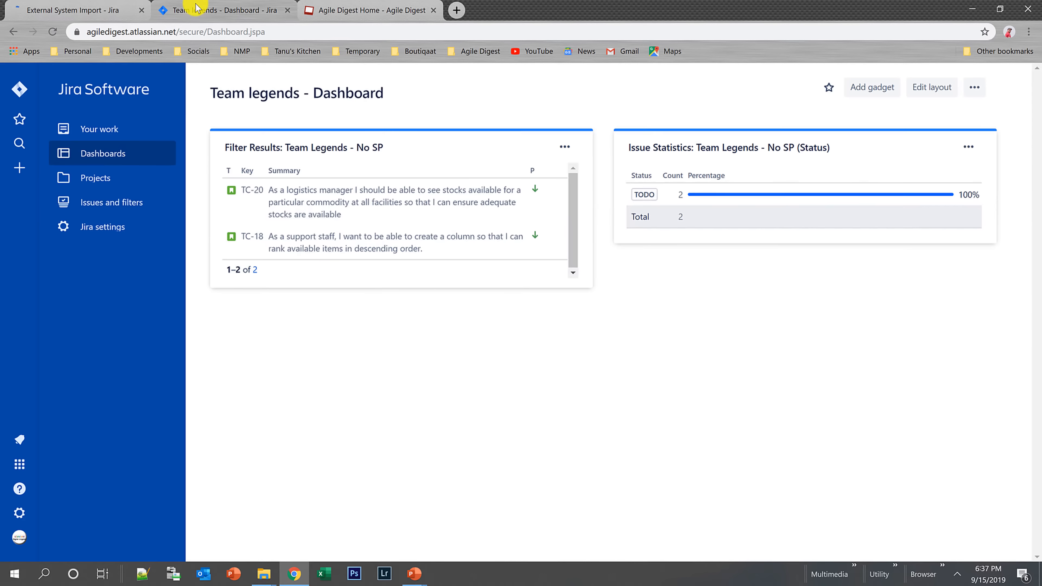
pyautogui.click(82, 180)
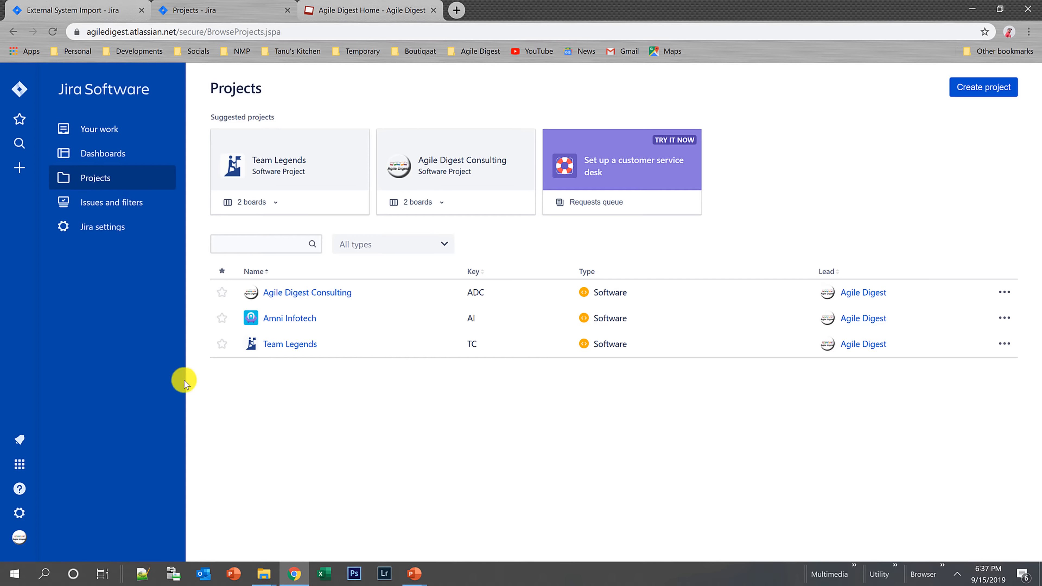
pyautogui.click(283, 348)
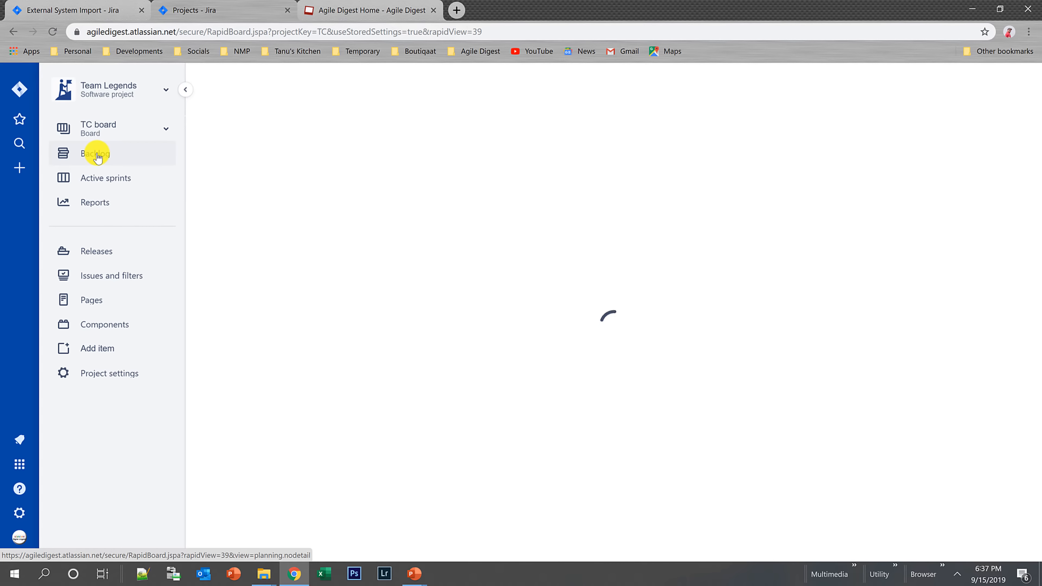
pyautogui.click(97, 158)
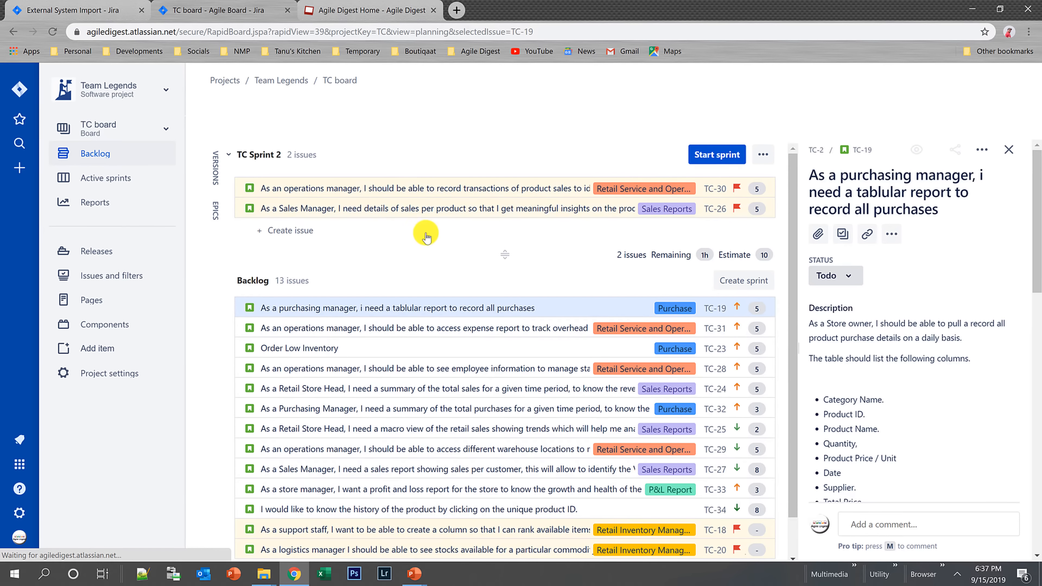
pyautogui.scroll(-2, 795, 410)
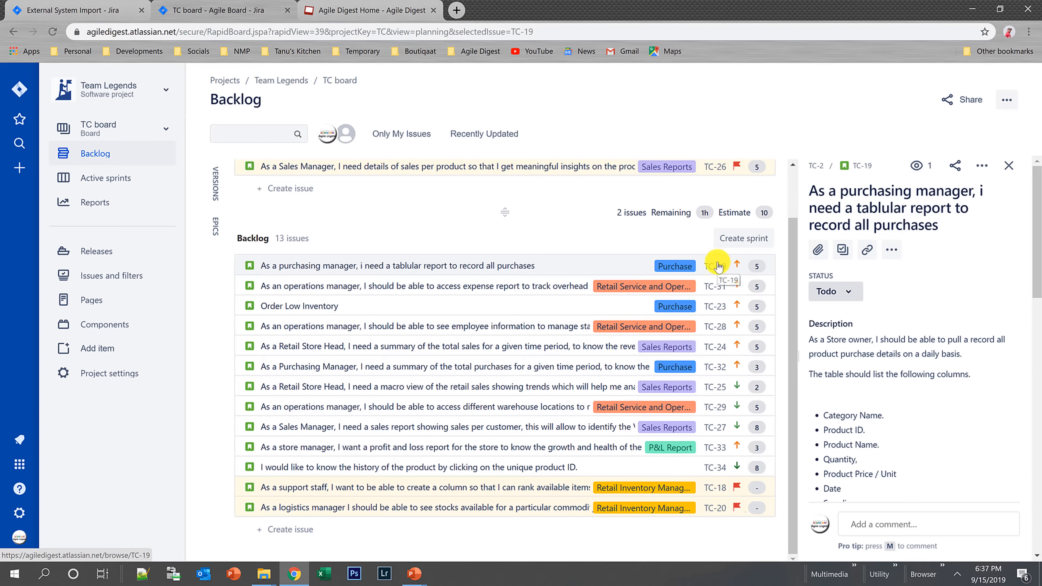
# - Return to the bulk create setup and browse for the CSV source file in Agile Digest > #Excel_Product > Product Backlog
pyautogui.click(74, 10)
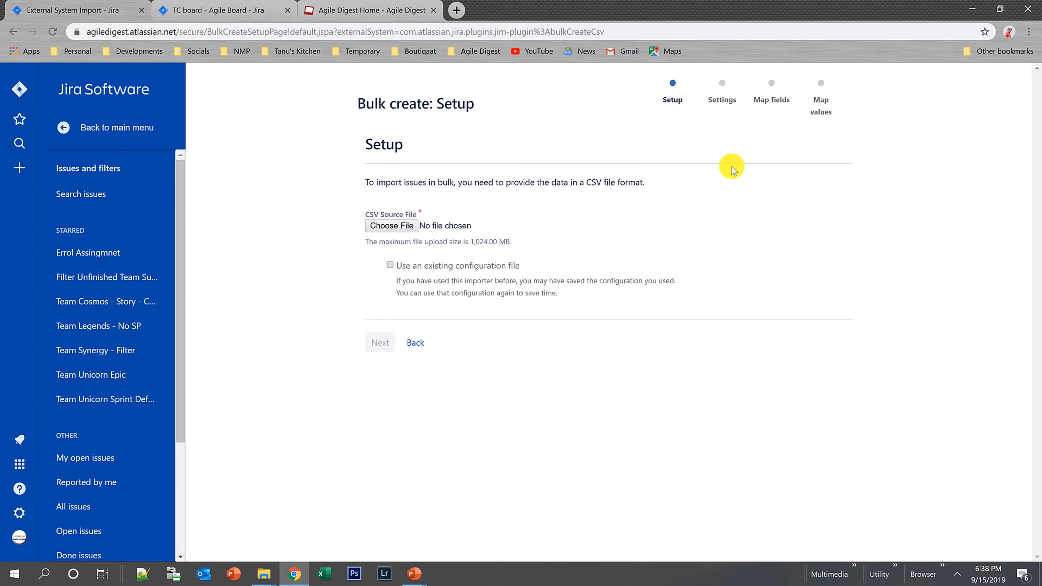
pyautogui.click(391, 225)
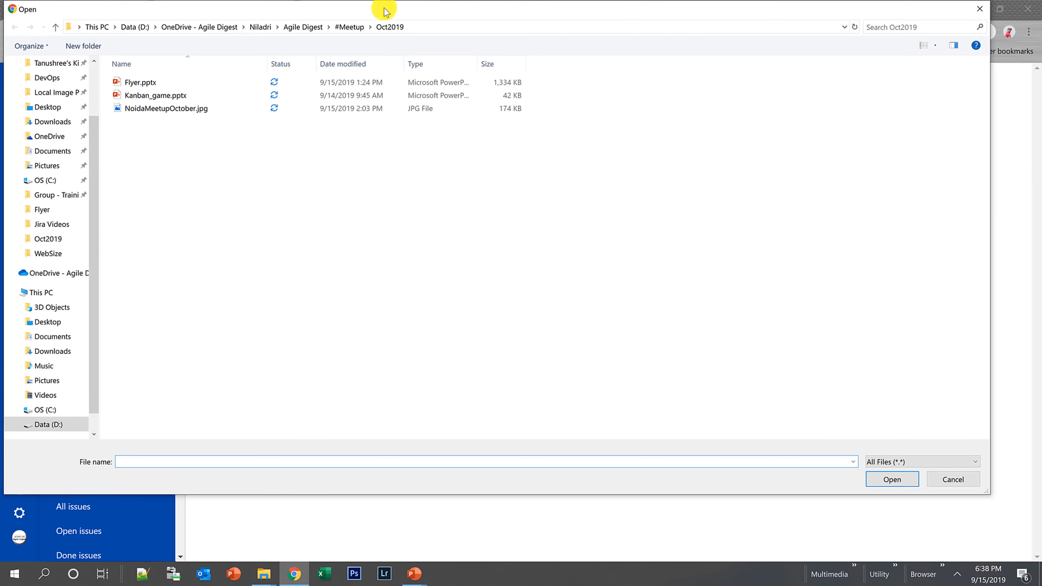
pyautogui.moveTo(384, 8); pyautogui.dragTo(384, 79)
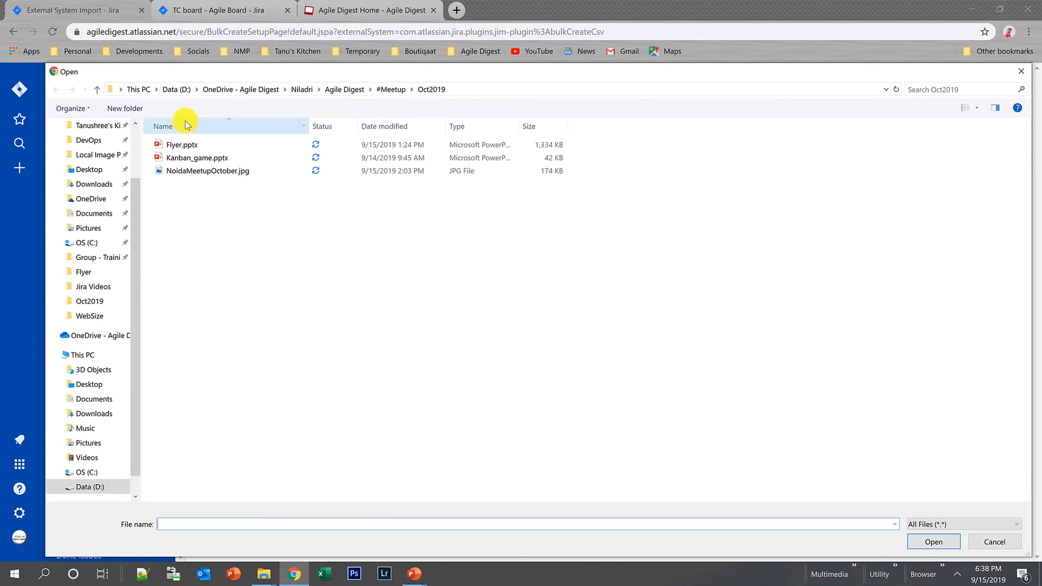
pyautogui.click(177, 89)
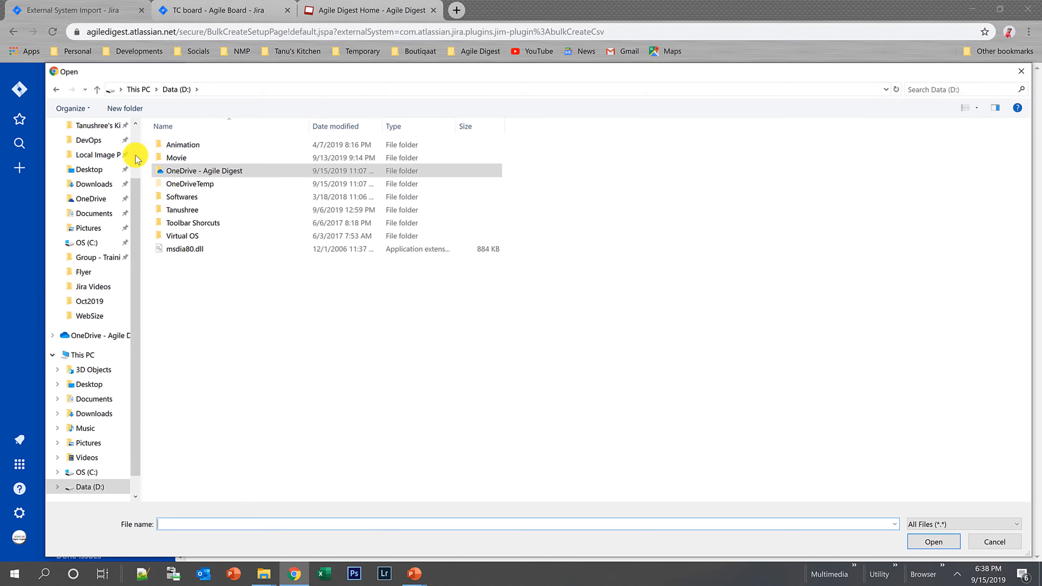
pyautogui.scroll(2, 135, 144)
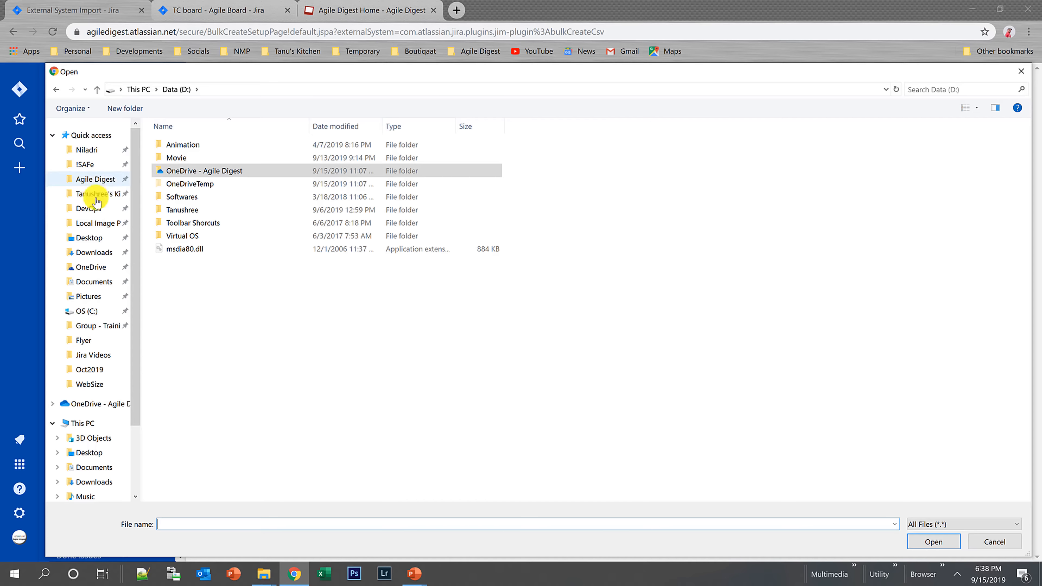
pyautogui.click(92, 179)
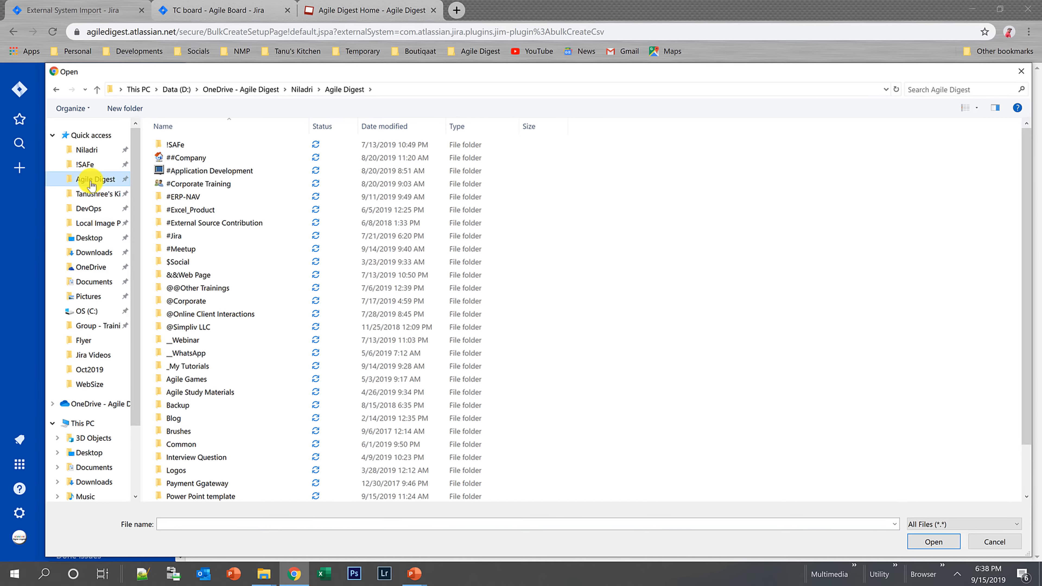
pyautogui.doubleClick(207, 210)
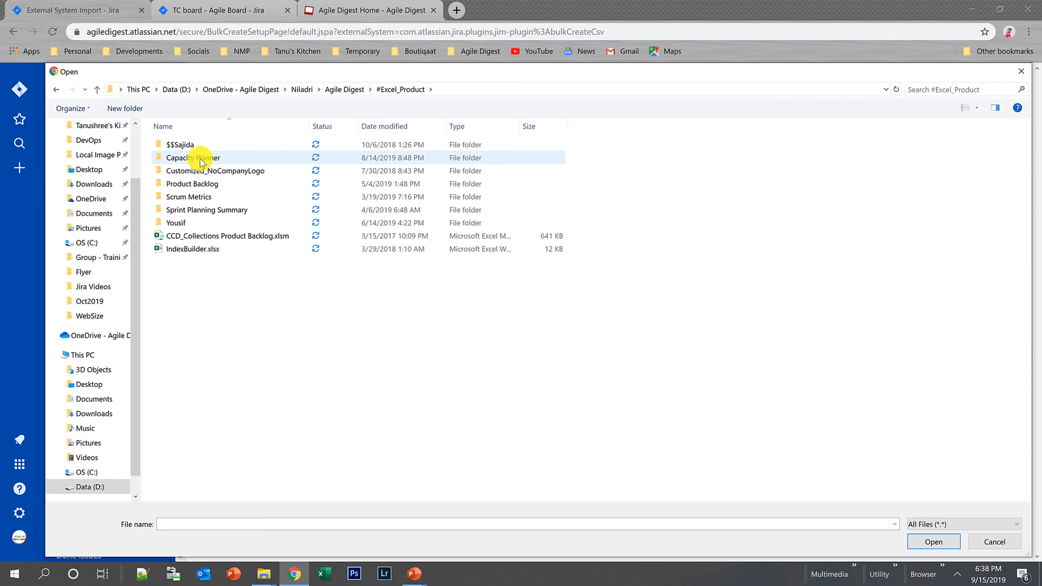
pyautogui.click(198, 184)
pyautogui.doubleClick(198, 185)
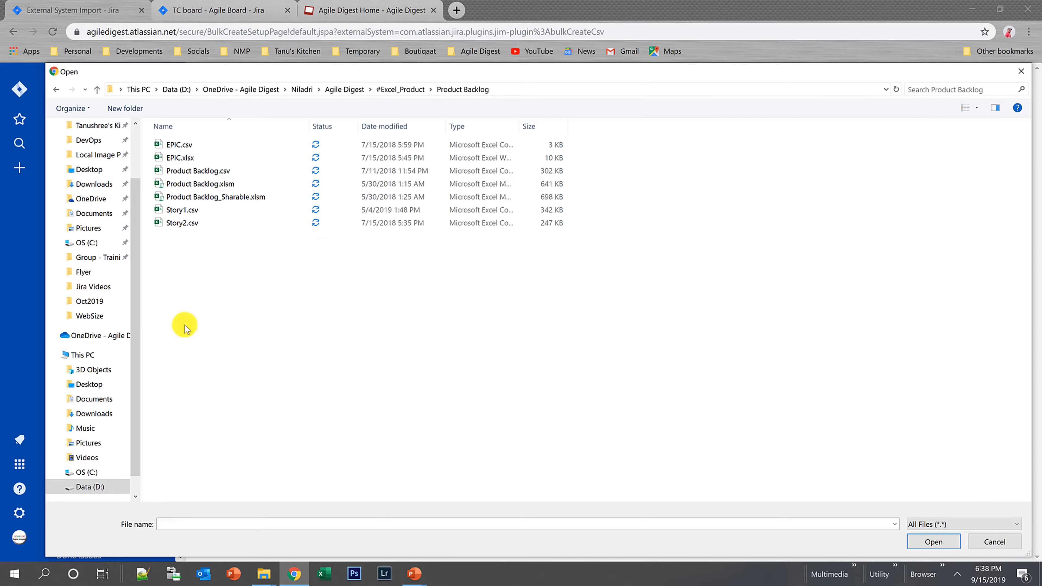
pyautogui.rightClick(213, 212)
pyautogui.moveTo(128, 254)
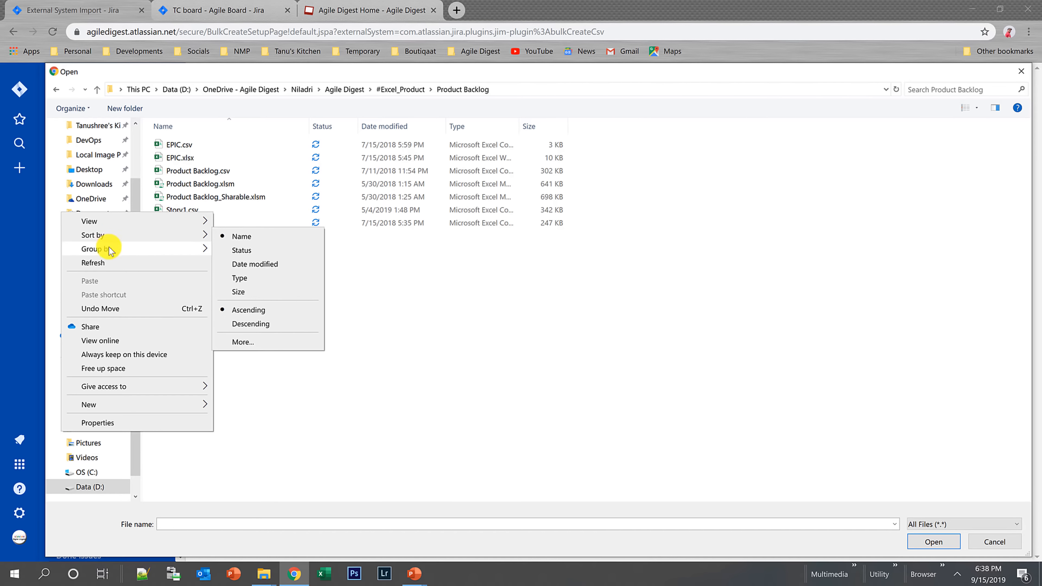
pyautogui.click(444, 316)
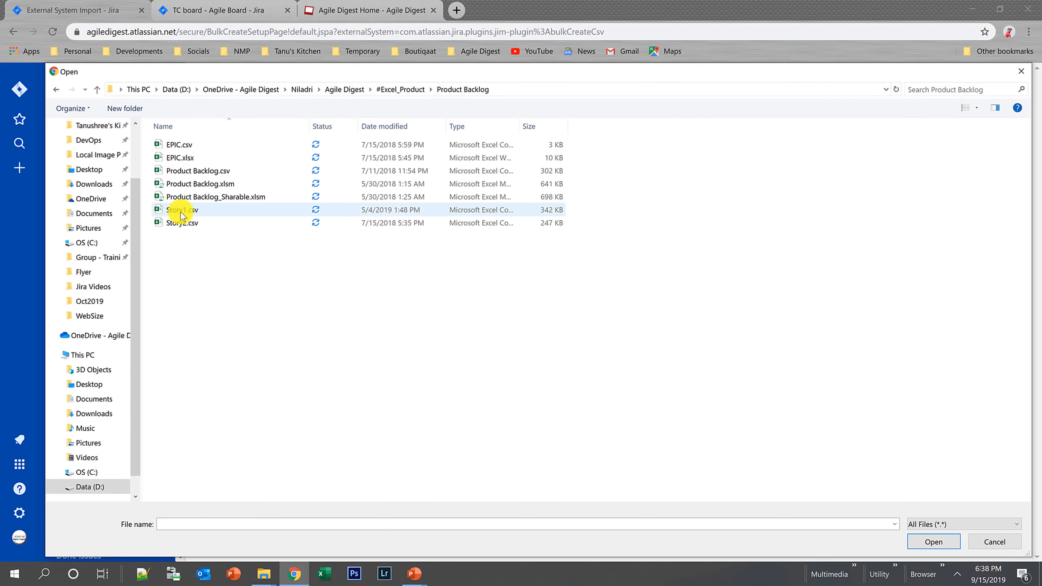
# - Copy the Product Backlog folder's path, open that folder in File Explorer, and open Story1.csv in Excel
pyautogui.click(560, 89)
pyautogui.hotkey('ctrl', 'c')
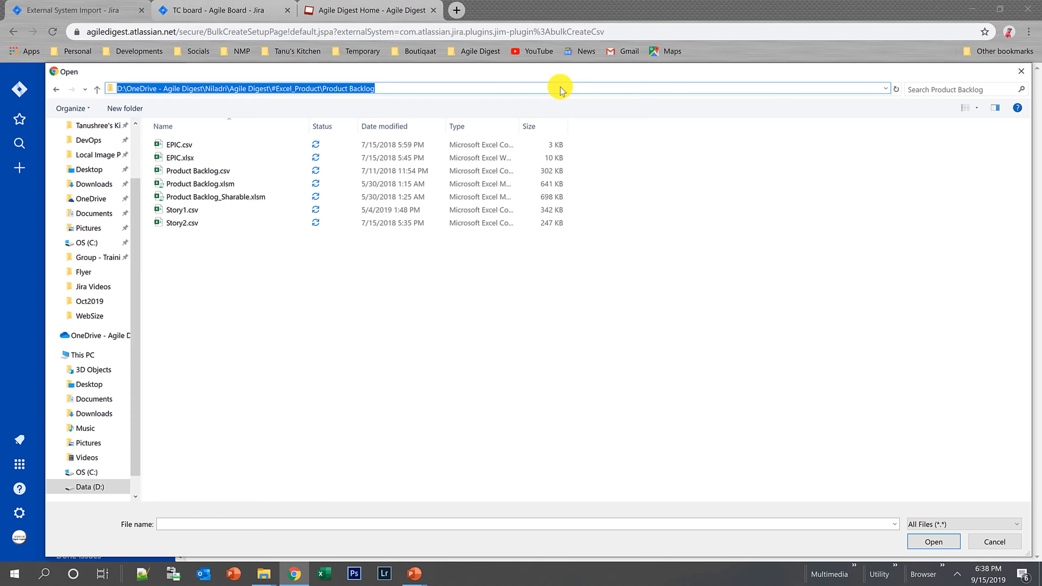
pyautogui.press('super+r')
pyautogui.hotkey('ctrl', 'v')
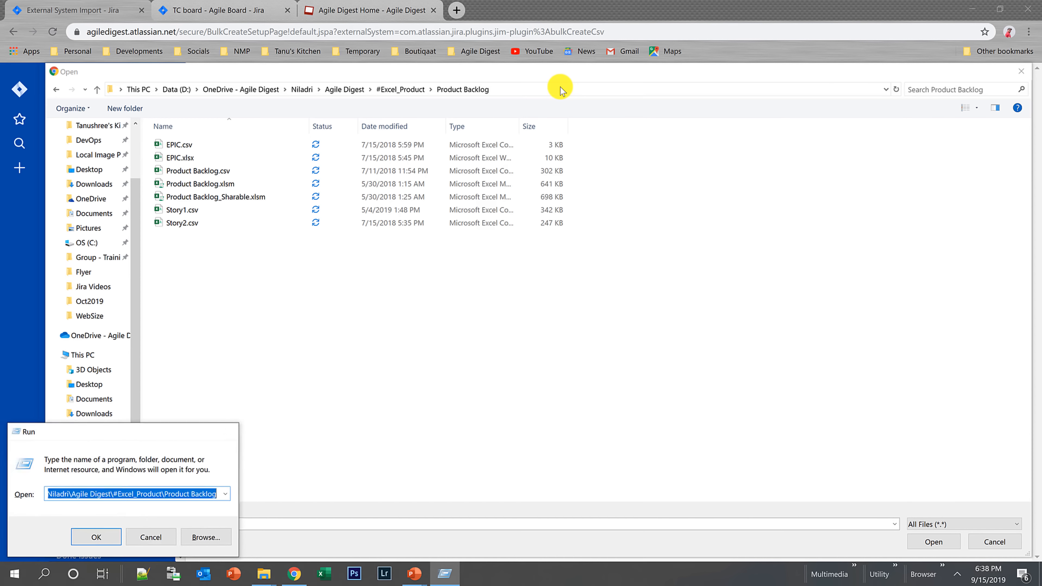
pyautogui.press('Return')
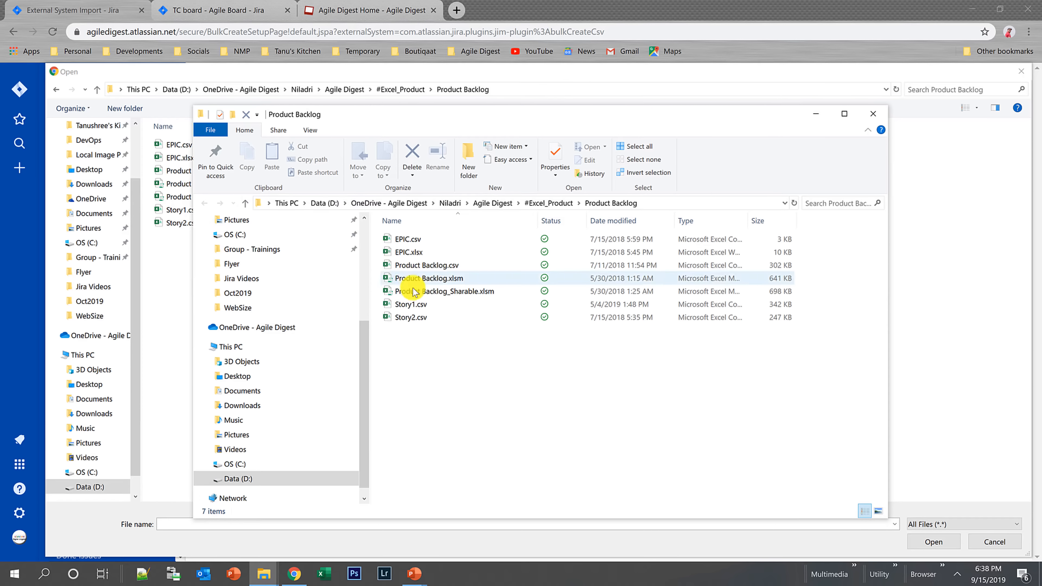
pyautogui.click(416, 307)
pyautogui.doubleClick(416, 308)
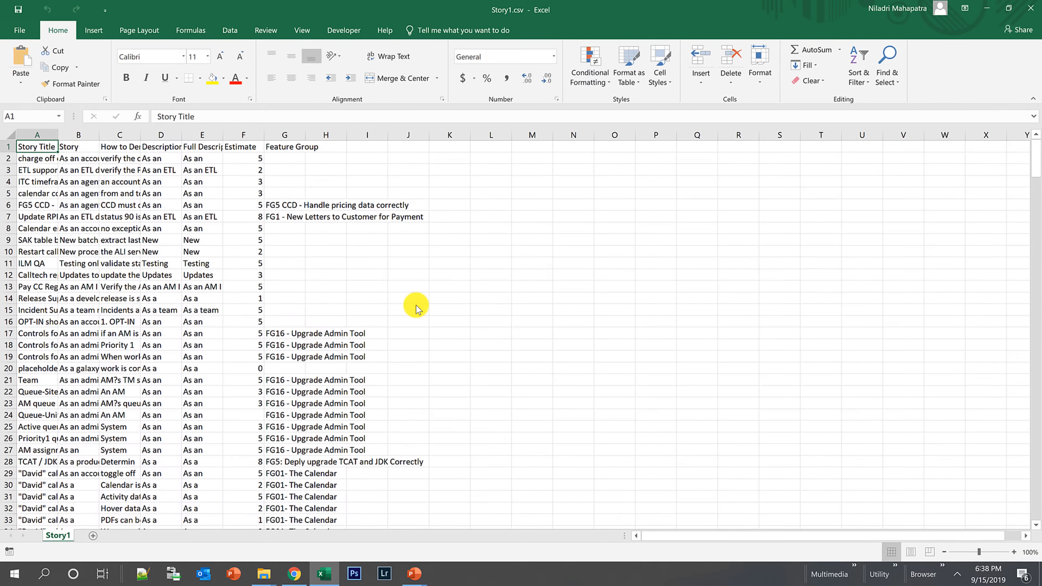
# - Autofit the width of all columns in the Story1 sheet and return to cell A1
pyautogui.hotkey('ctrl', 'a')
pyautogui.hotkey('ctrl', 'a')
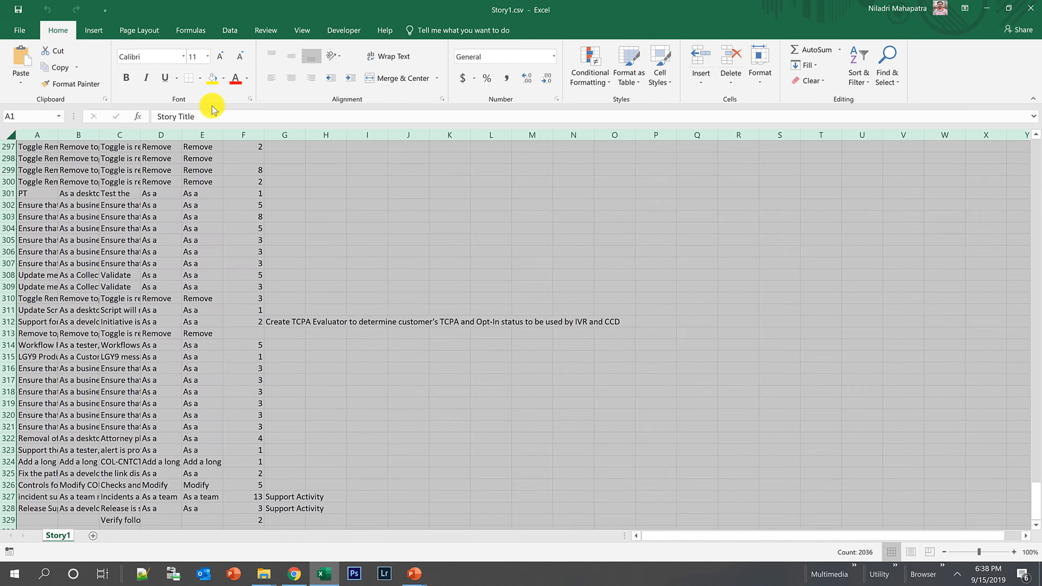
pyautogui.doubleClick(263, 133)
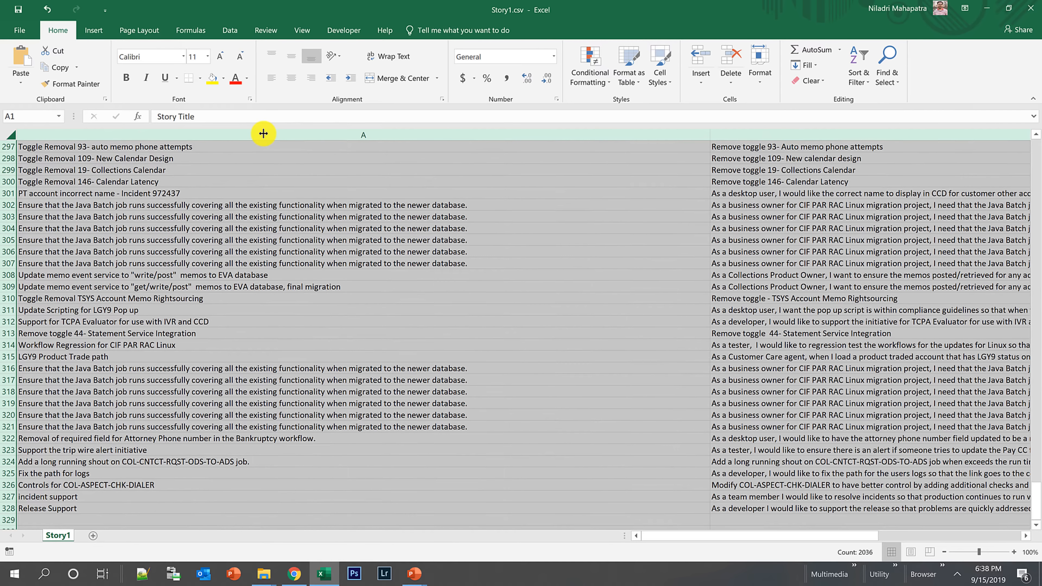
pyautogui.click(132, 203)
pyautogui.hotkey('ctrl', 'Home')
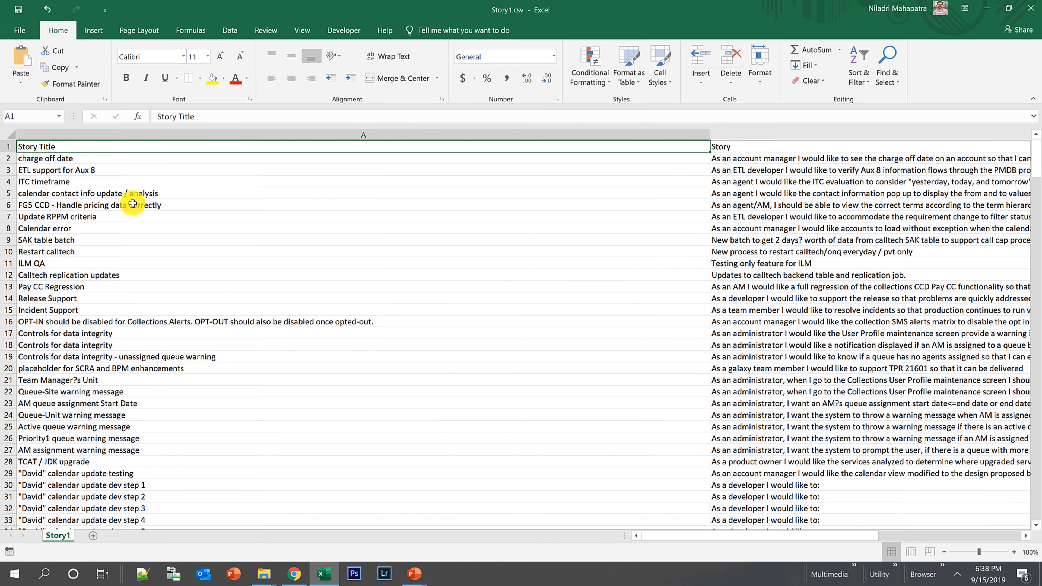
# - Examine the Story Title, Story and How to Demo columns to see how they relate to Jira fields
pyautogui.press('Right')
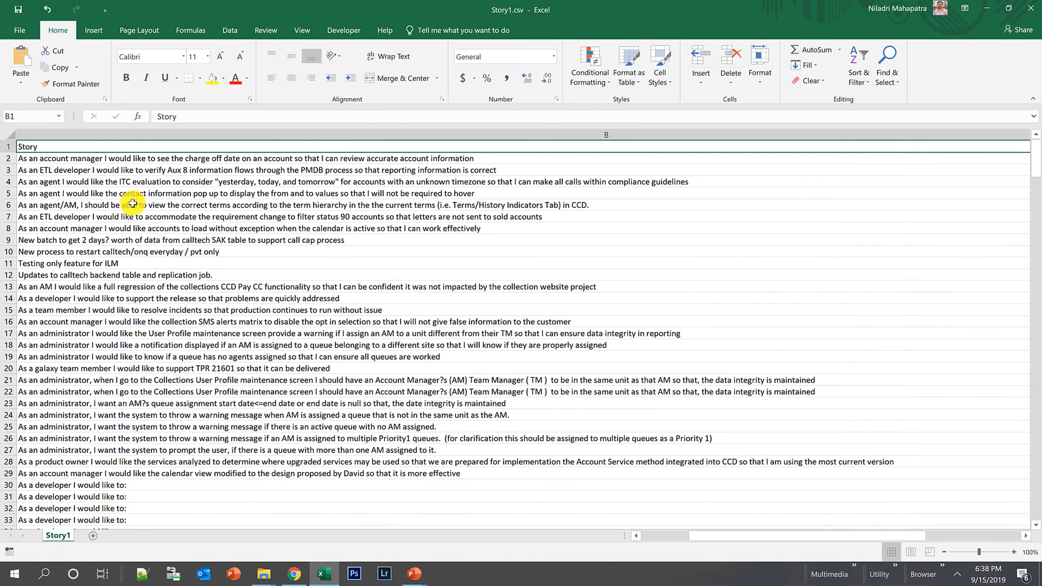
pyautogui.press('Left')
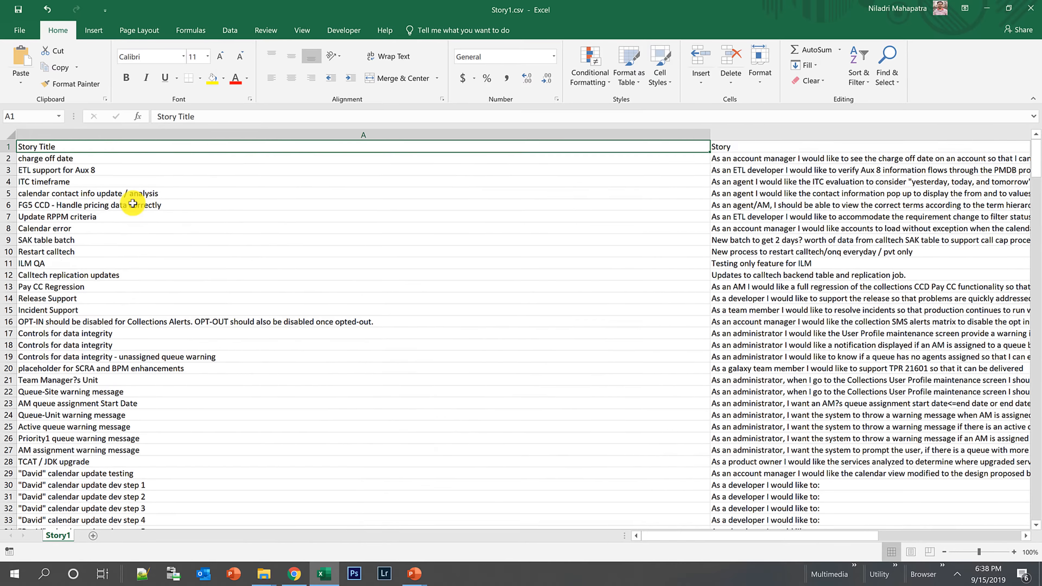
pyautogui.press('Right')
pyautogui.press('Down')
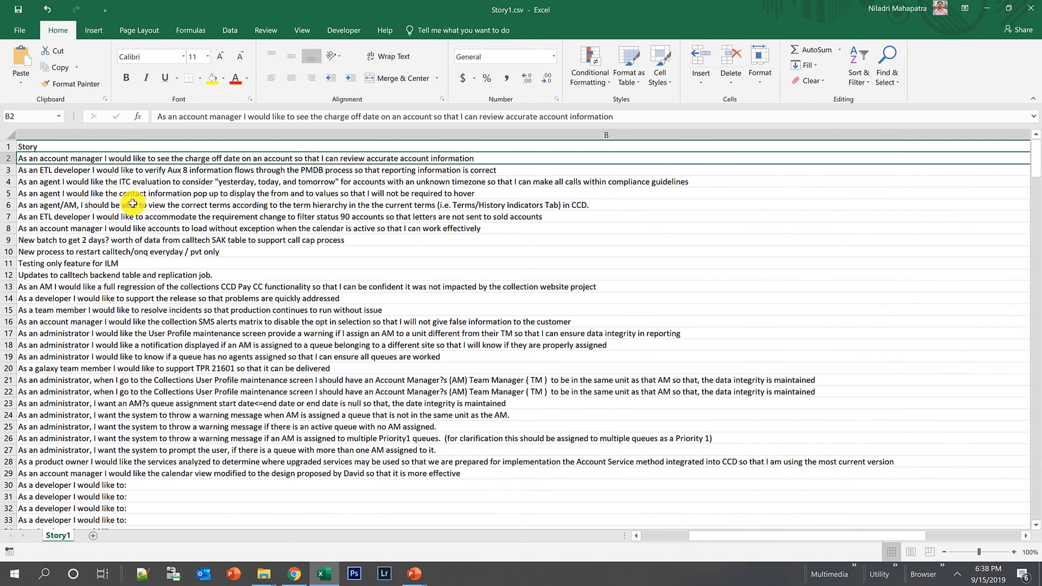
pyautogui.press('Up')
pyautogui.press('Left')
pyautogui.press('Down')
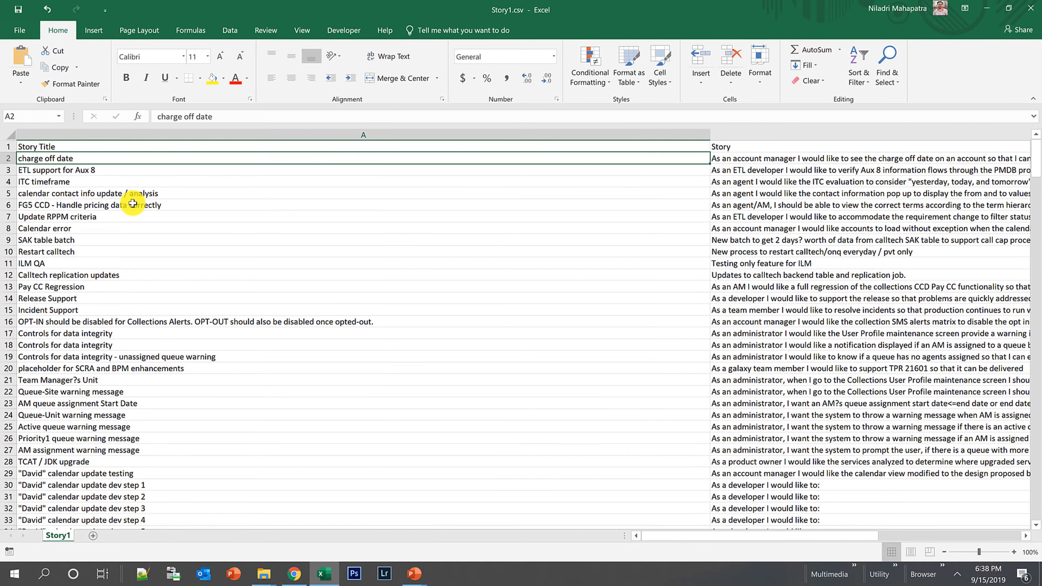
pyautogui.press('Up')
pyautogui.press('Right')
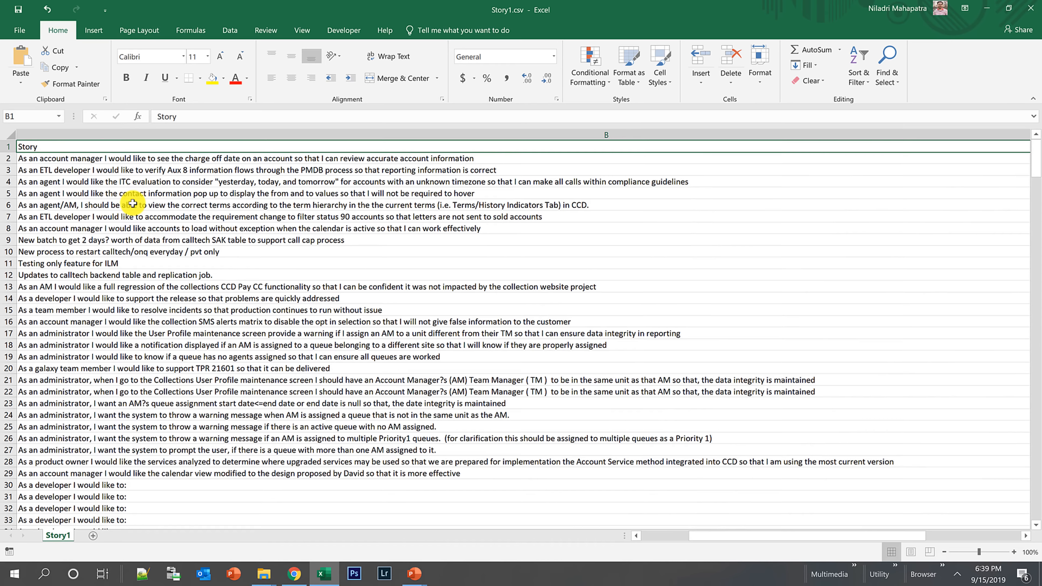
pyautogui.press('Right')
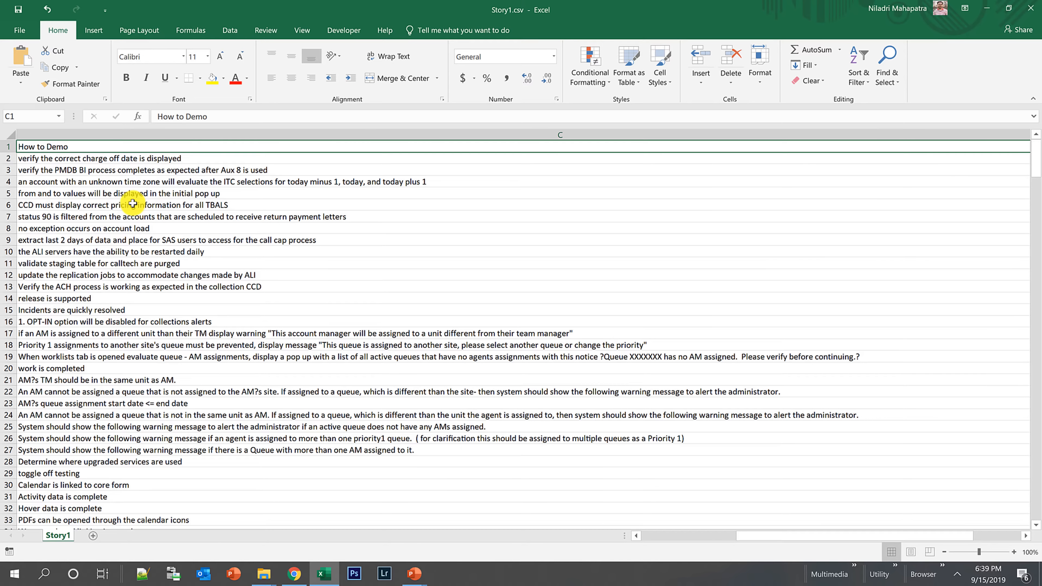
pyautogui.press('Left')
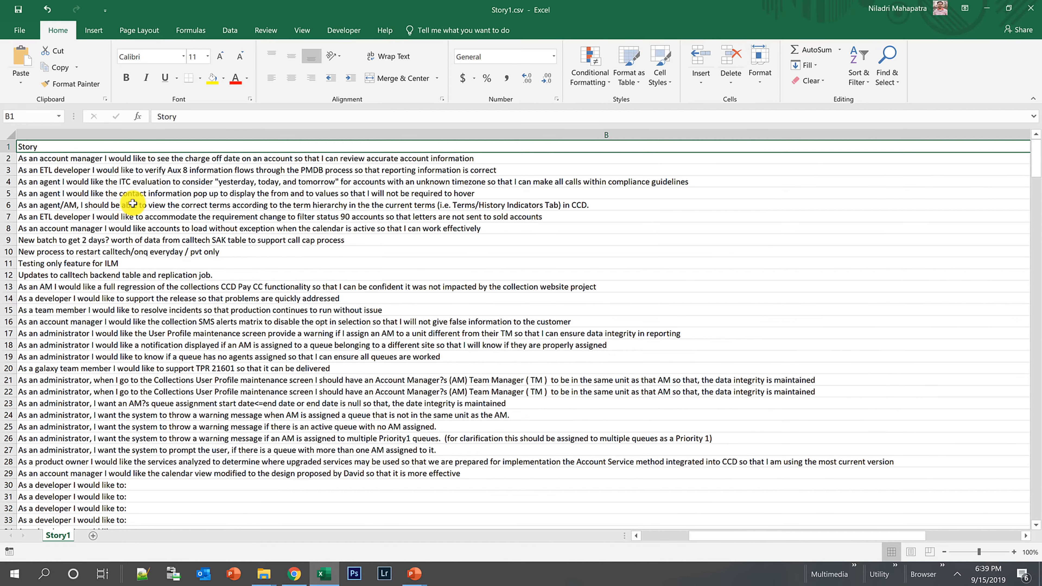
pyautogui.press('Left')
pyautogui.press('Down')
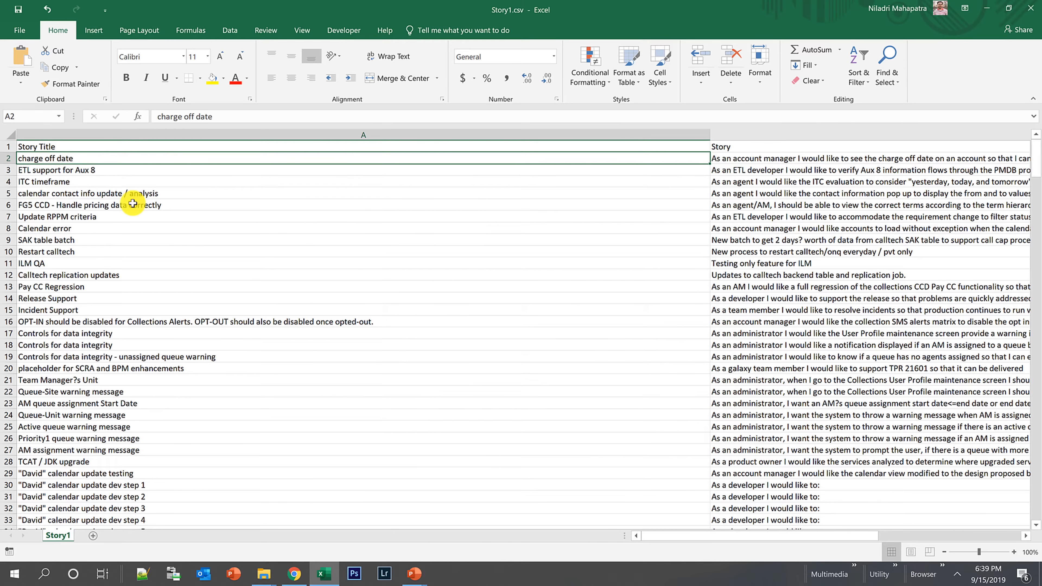
pyautogui.press('Up')
pyautogui.press('Down')
pyautogui.press('Right')
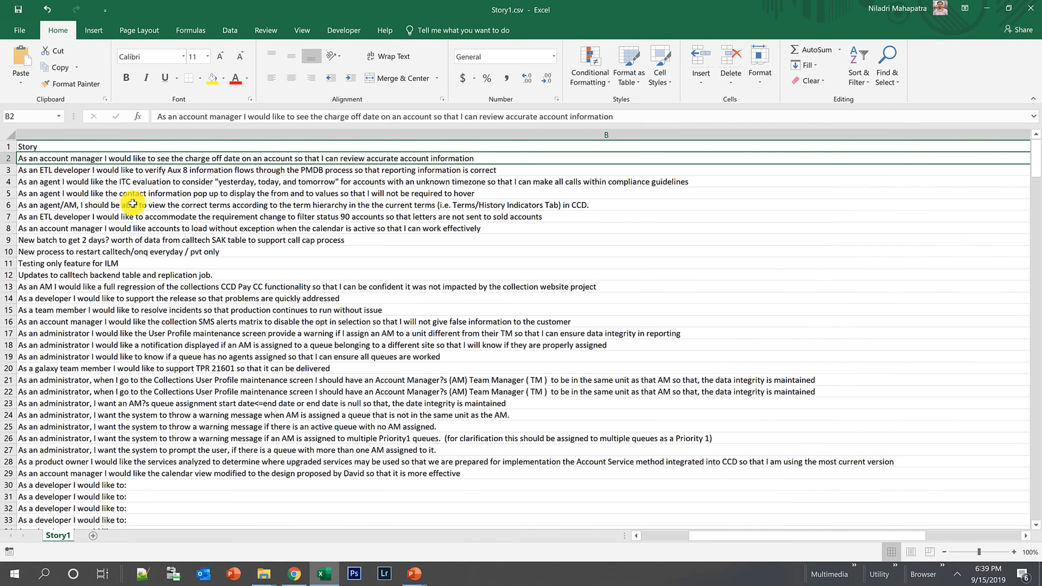
pyautogui.press('Up')
pyautogui.press('Left')
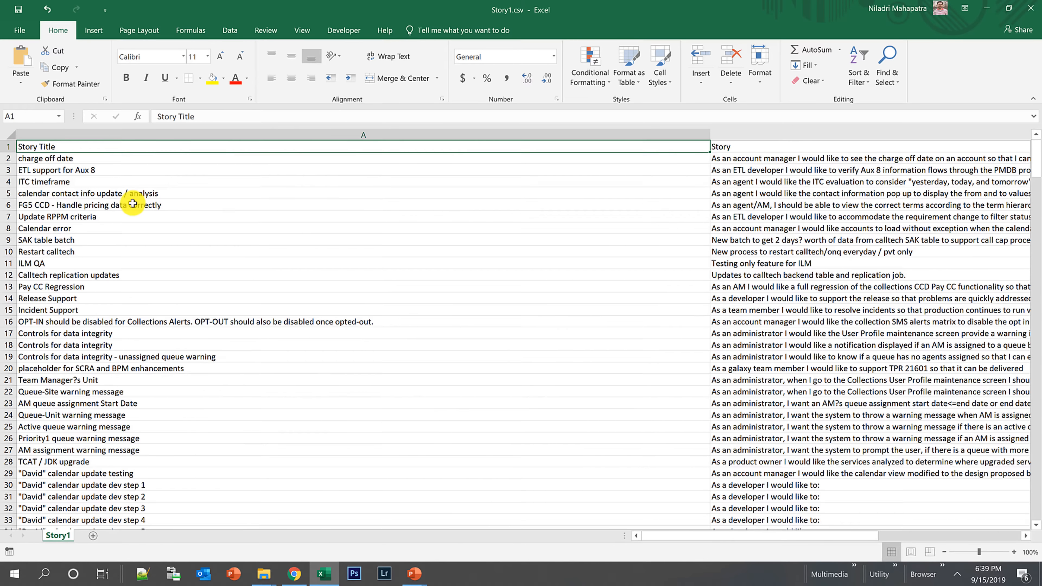
# - Rename the Story Title header in cell A1 as "Summary (Title)"
pyautogui.write('Summary')
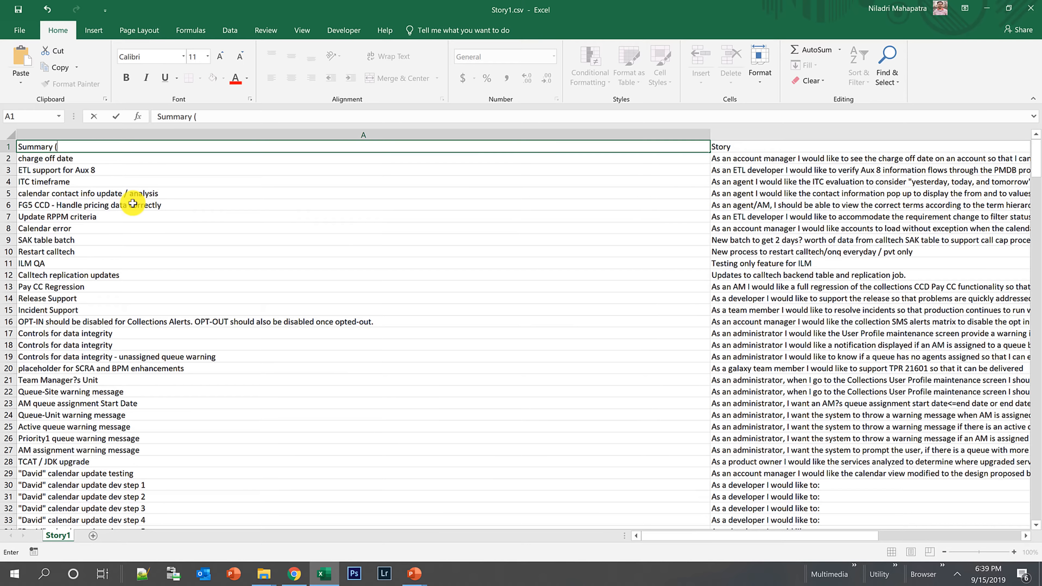
pyautogui.write(' (Title)')
pyautogui.press('Return')
pyautogui.press('Up')
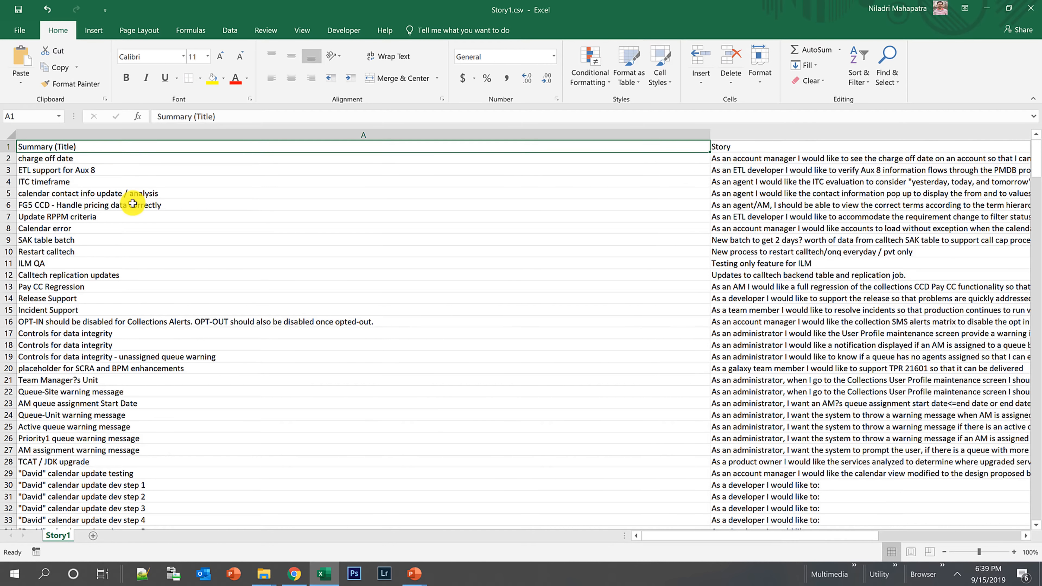
# - Rename the Story header in cell B1 as "Description"
pyautogui.press('Right')
pyautogui.write('Dexrip')
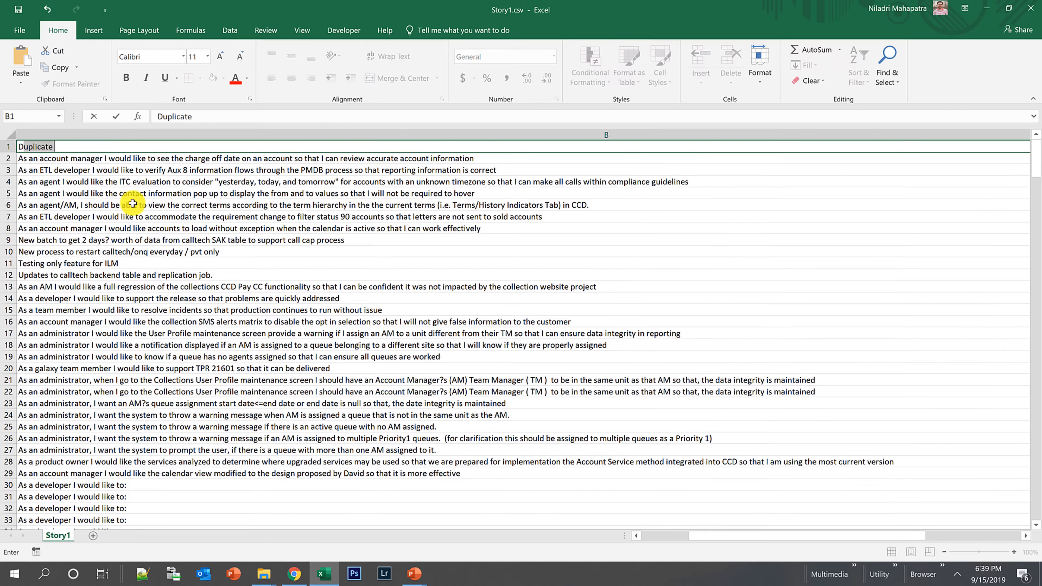
pyautogui.write('tion')
pyautogui.press('Return')
pyautogui.press('Up')
pyautogui.write('Description')
pyautogui.press('Return')
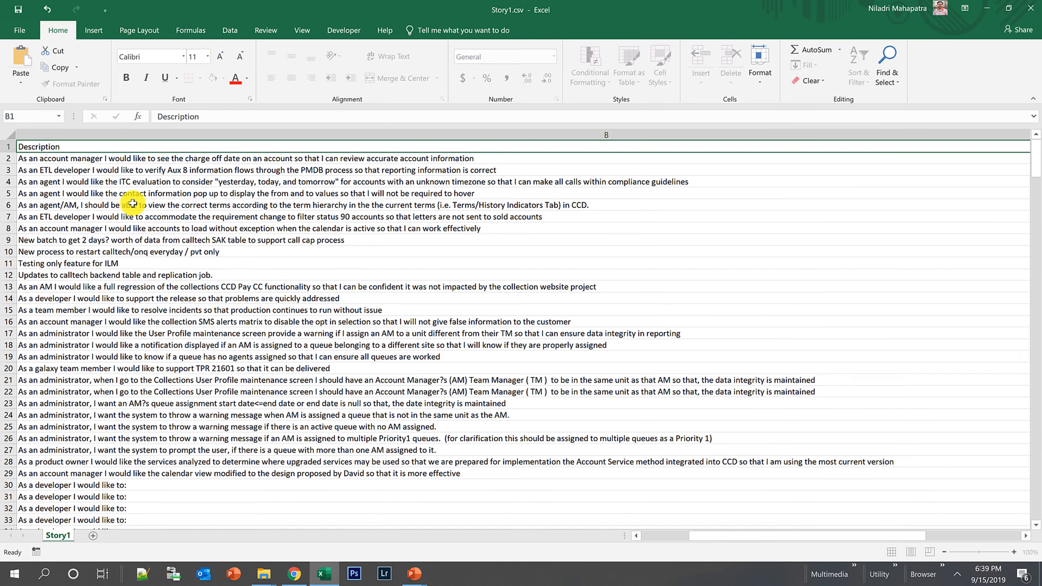
# - Widen the existing Description column D so more of each story's text is readable
pyautogui.press('Up')
pyautogui.press('Right')
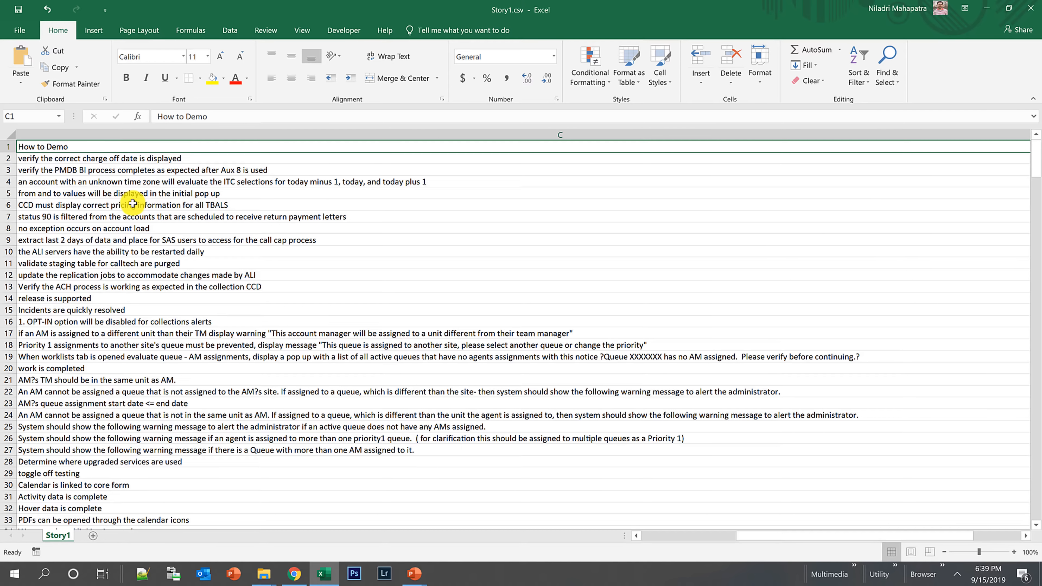
pyautogui.press('Right')
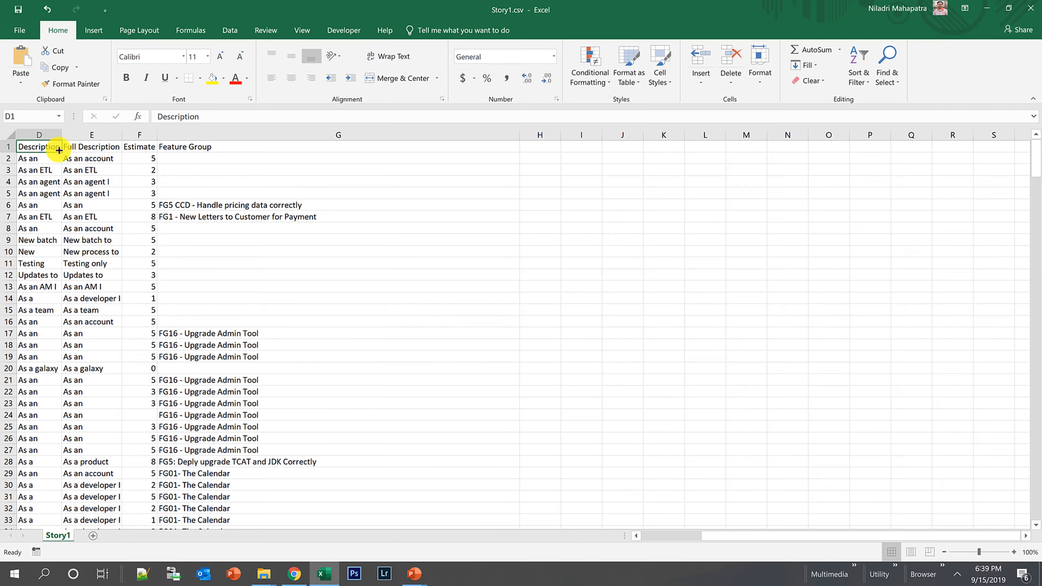
pyautogui.click(50, 159)
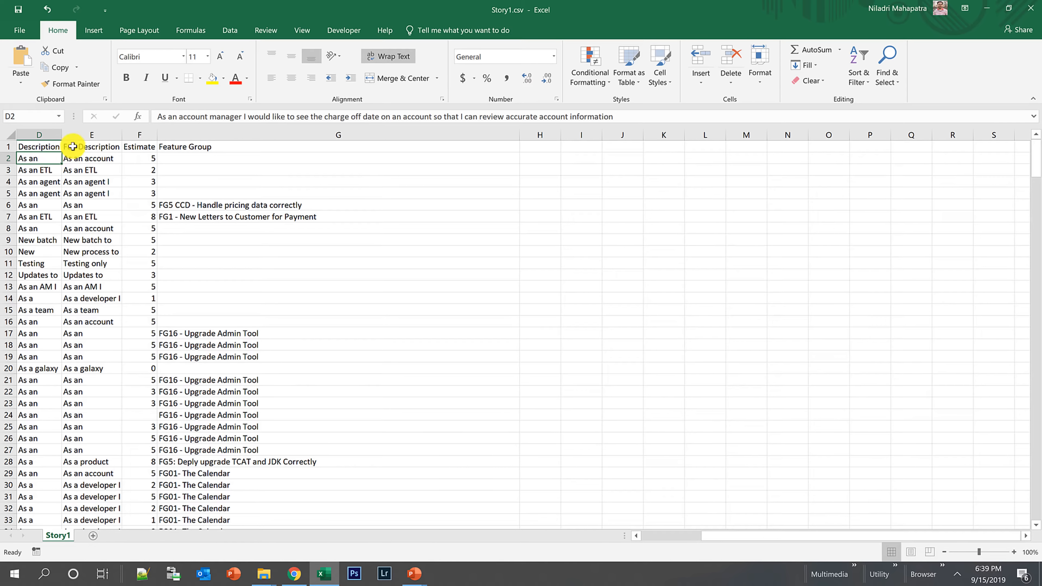
pyautogui.moveTo(63, 136); pyautogui.dragTo(197, 148)
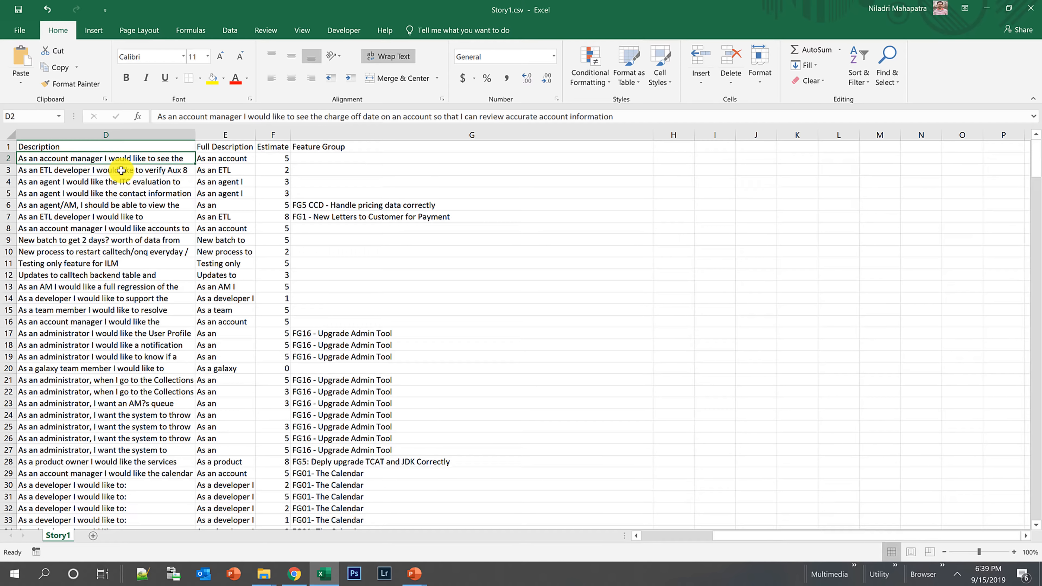
# - Insert a line break after "Acceptance Criteria" in the first story's description in cell D2
pyautogui.press('F2')
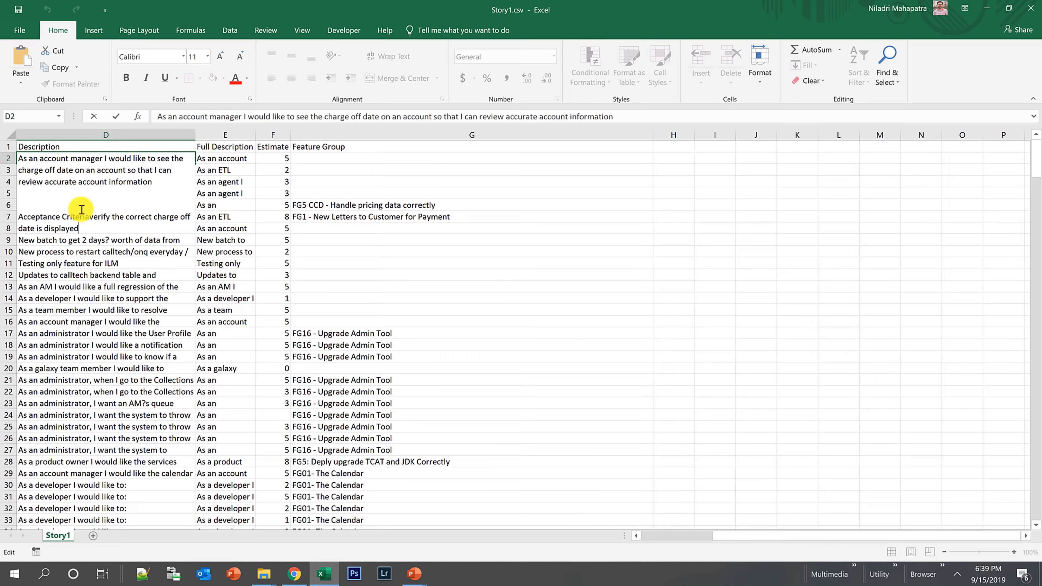
pyautogui.click(89, 217)
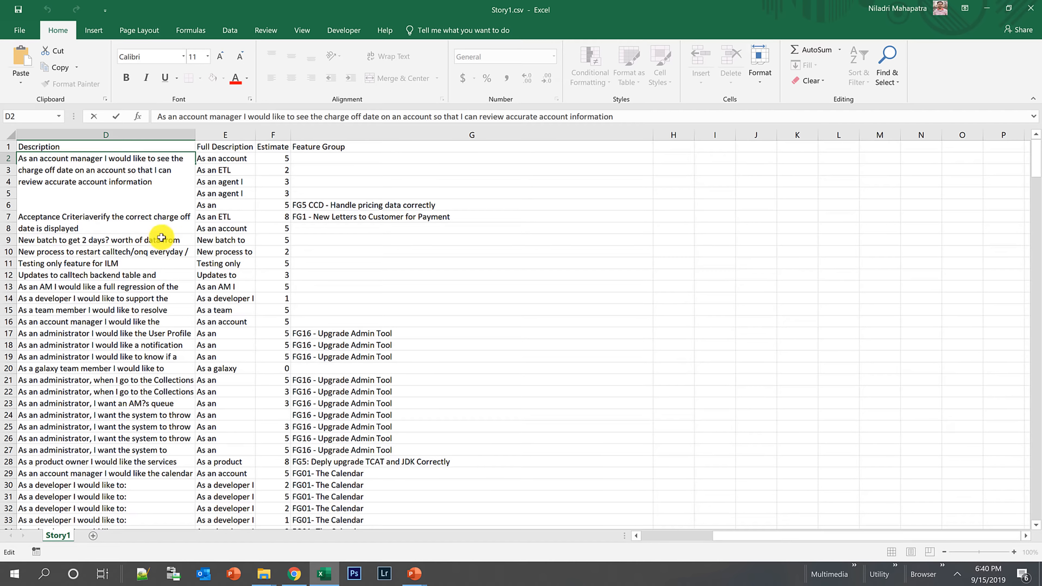
pyautogui.hotkey('alt', 'Return')
pyautogui.press('Return')
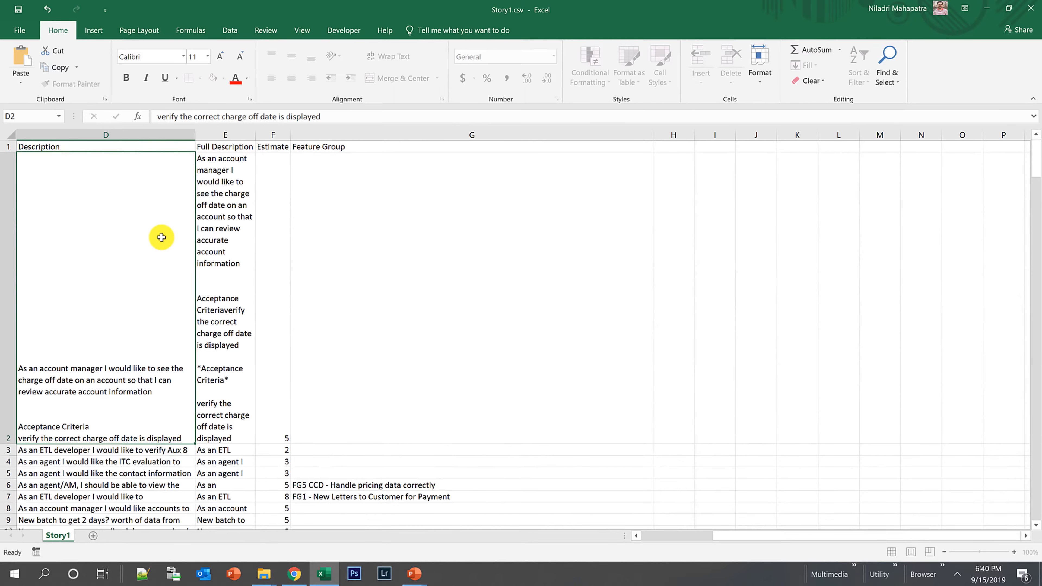
# - Compare the first story's How to Demo, Description and Full Description cells in row 2
pyautogui.press('Up')
pyautogui.press('Left')
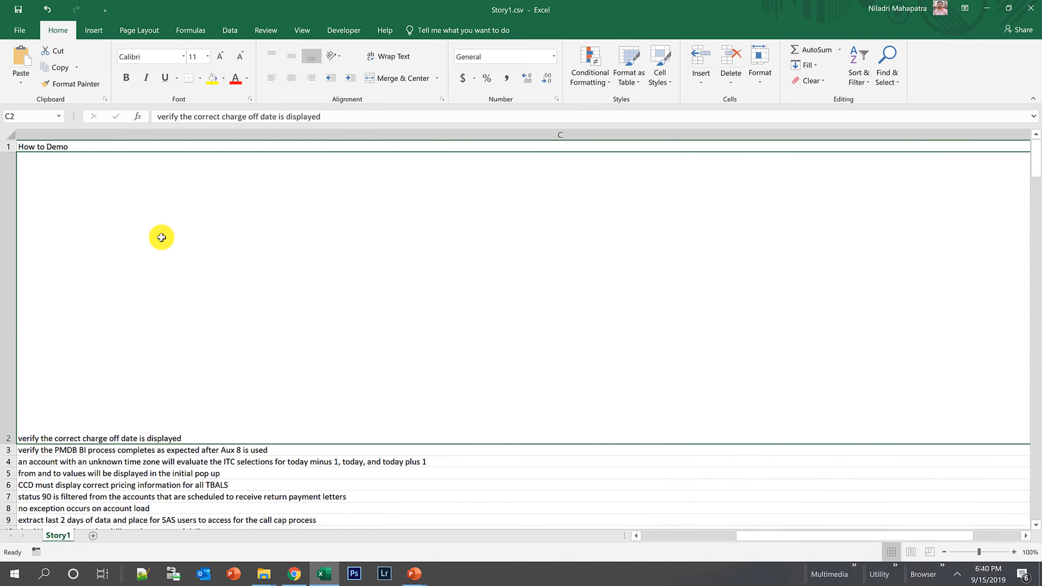
pyautogui.press('Right')
pyautogui.press('Right')
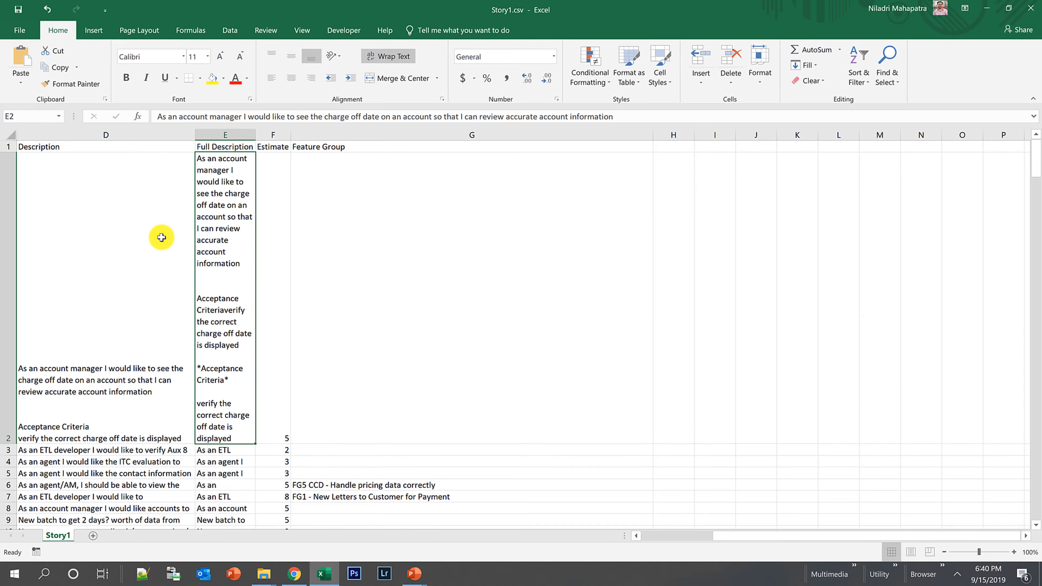
pyautogui.press('Left')
pyautogui.press('Right')
pyautogui.press('Left')
pyautogui.press('Right')
# - Examine the Estimate column's header and first value, along with the neighbouring Feature Group and Full Description headers
pyautogui.press('Right')
pyautogui.press('Up')
pyautogui.press('Down')
pyautogui.press('Up')
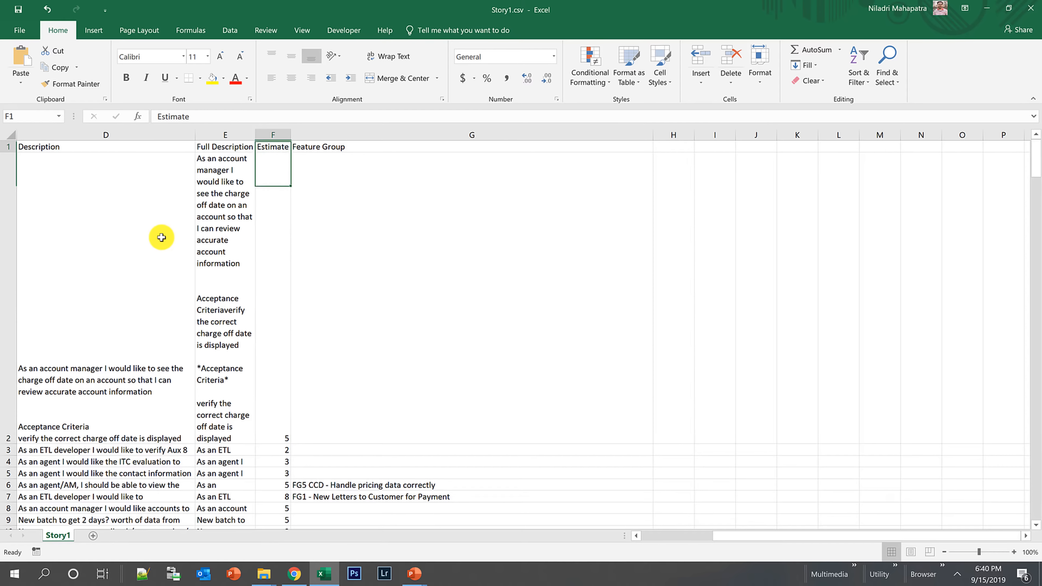
pyautogui.press('Right')
pyautogui.press('Left')
pyautogui.press('Down')
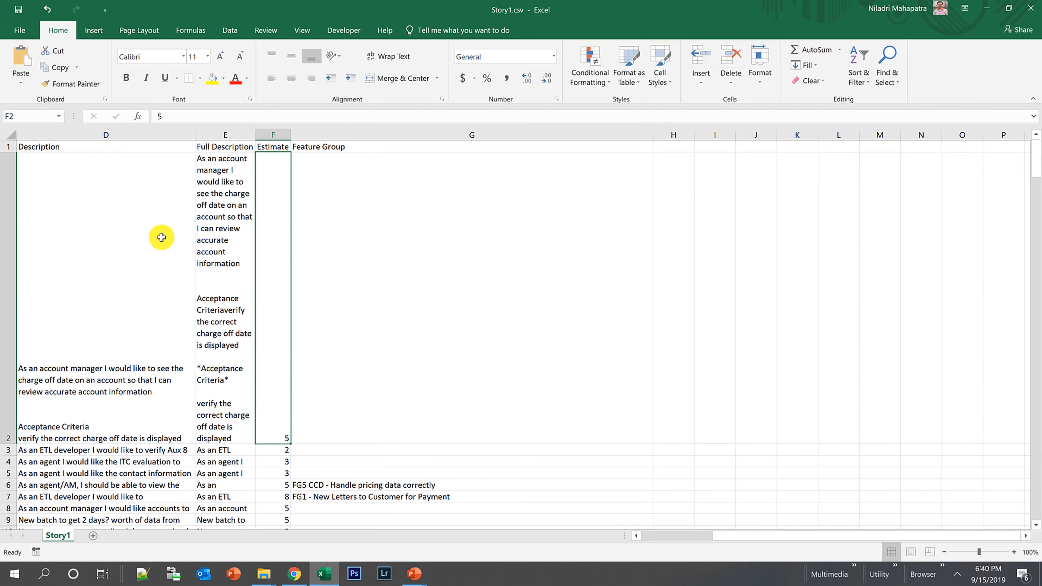
pyautogui.press('Left')
pyautogui.press('Up')
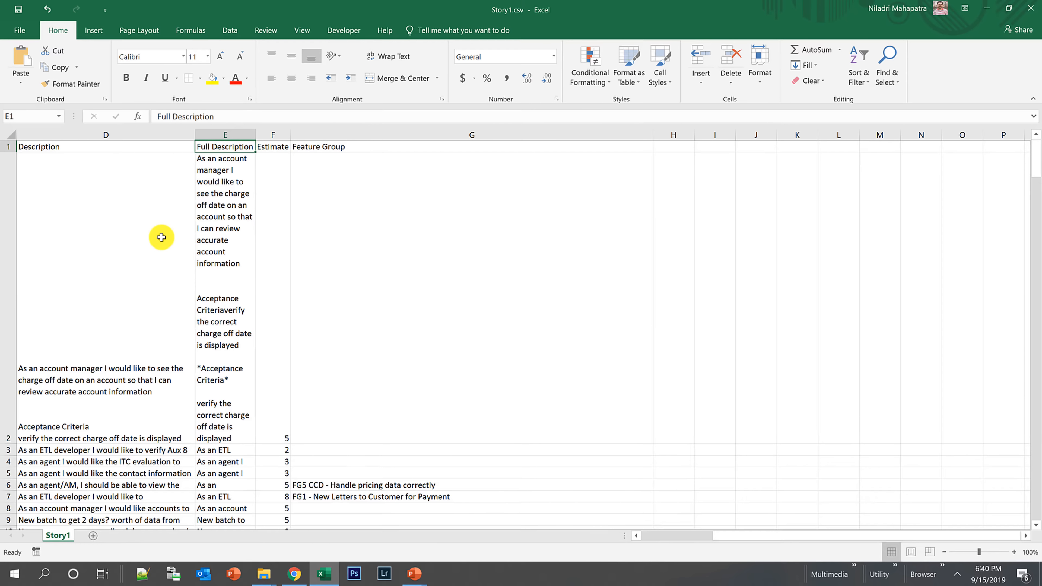
# - Review the first story's row from the Summary (Title) column across to Full Description
pyautogui.press('Down')
pyautogui.press('Left')
pyautogui.press('Left')
pyautogui.press('Left')
pyautogui.press('Left')
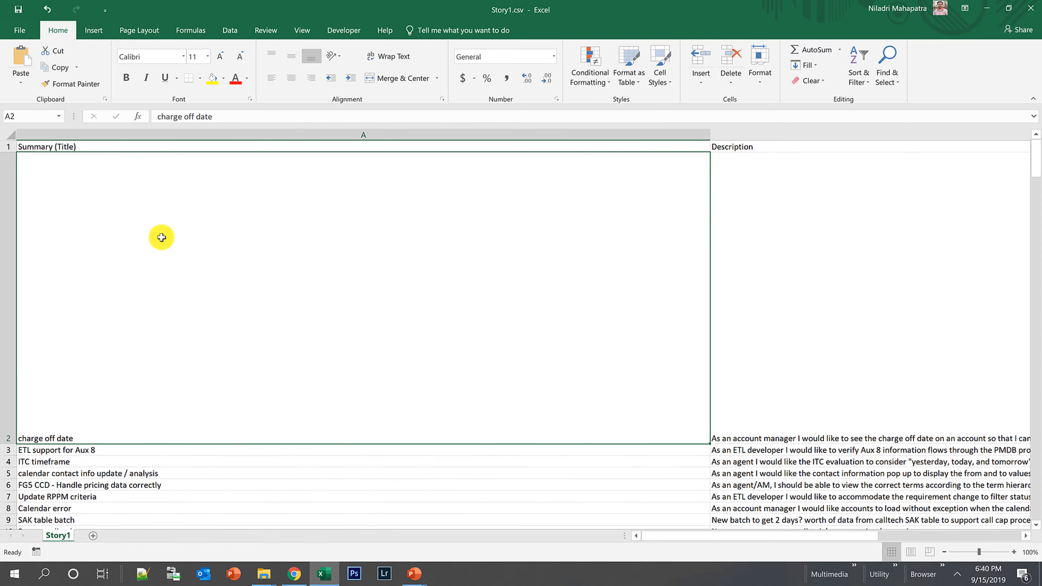
pyautogui.press('Right')
pyautogui.press('Right')
pyautogui.press('Right')
pyautogui.press('Right')
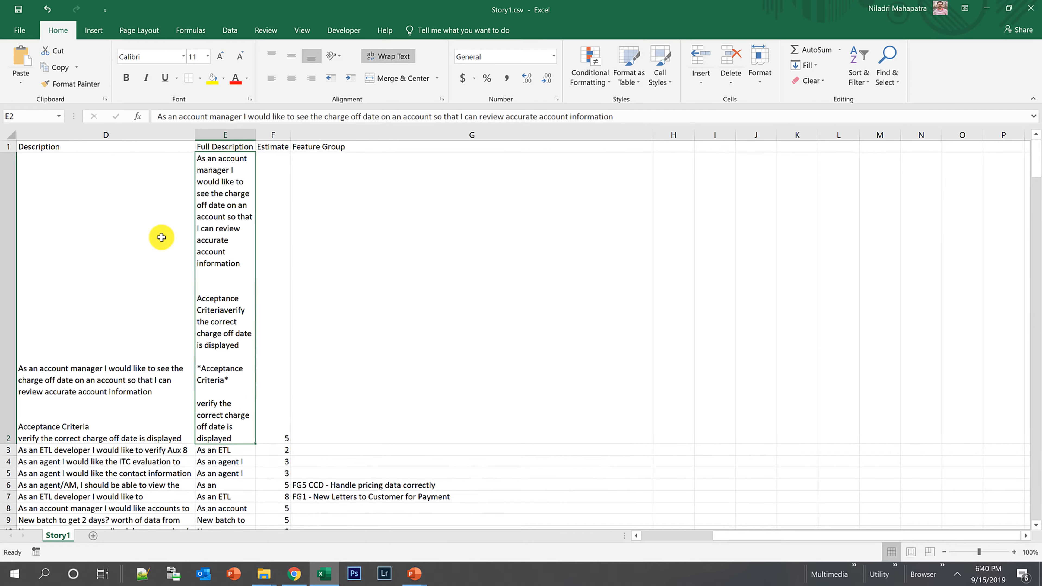
# - Save Story1.csv, keeping the CSV format, and close the workbook
pyautogui.hotkey('ctrl', 's')
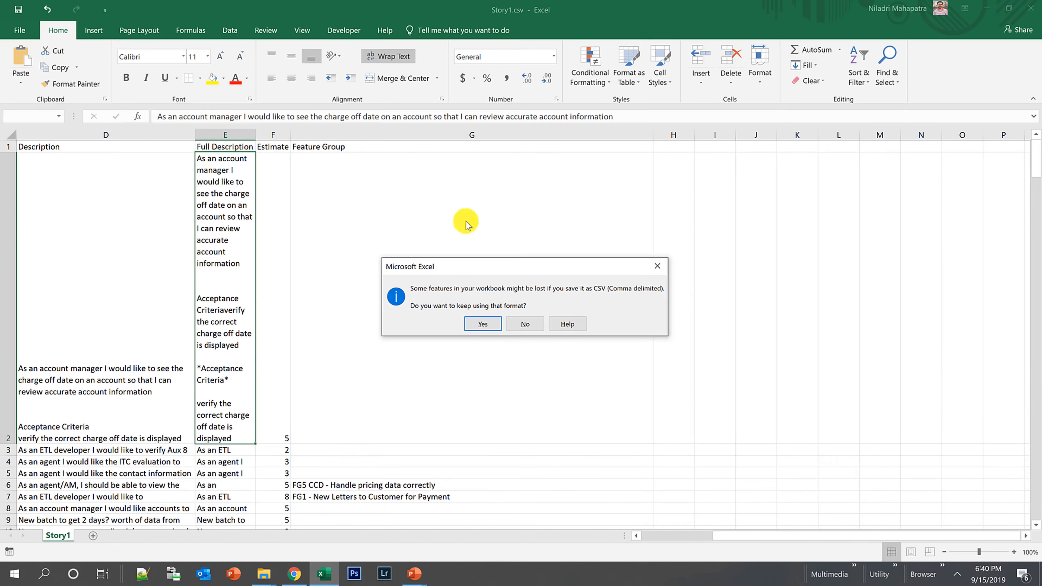
pyautogui.click(478, 324)
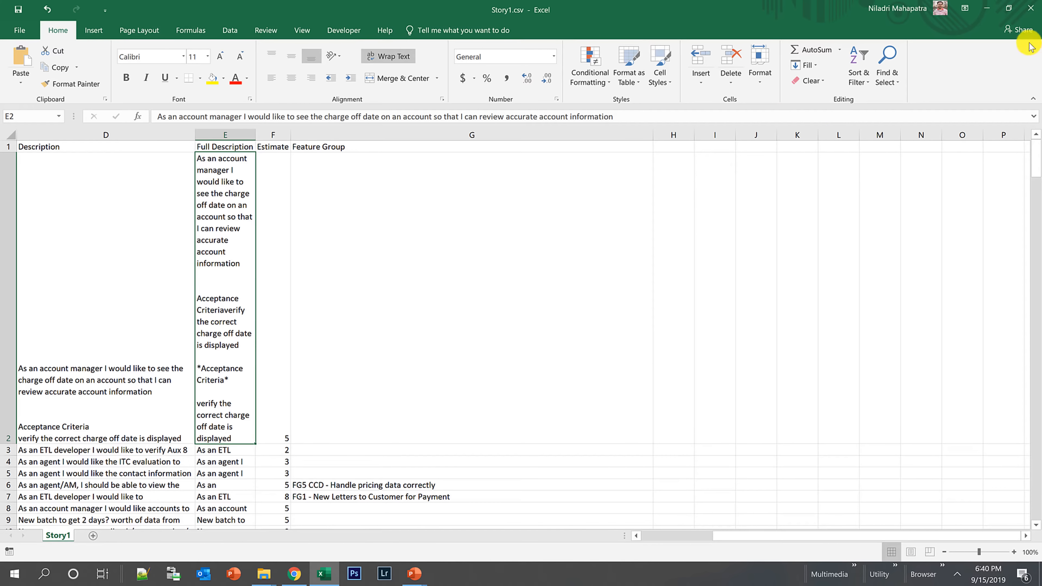
pyautogui.click(1029, 15)
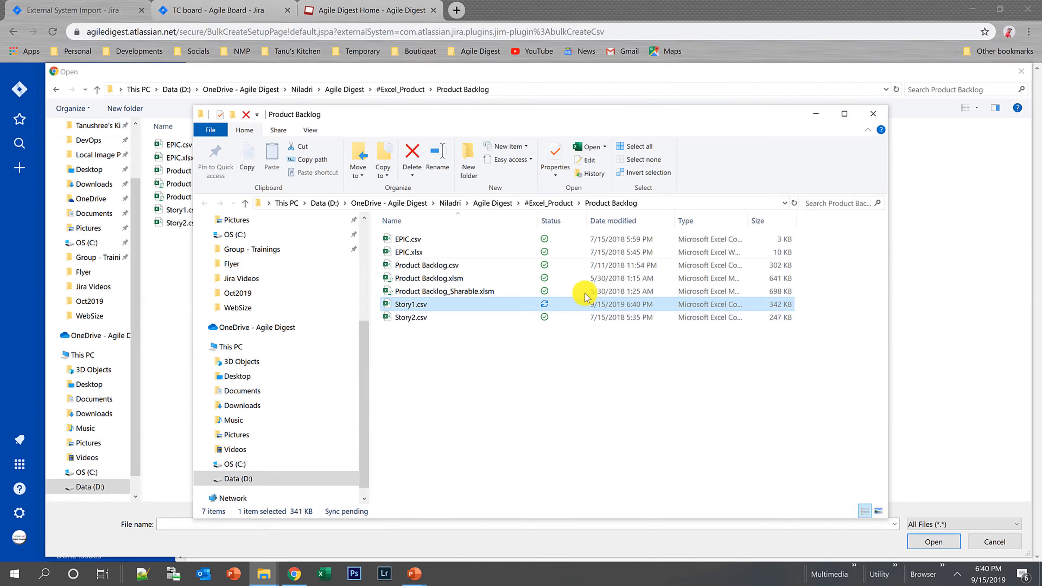
# - Choose Story1.csv from the Product Backlog folder as the CSV source file and continue to the import settings
pyautogui.click(497, 306)
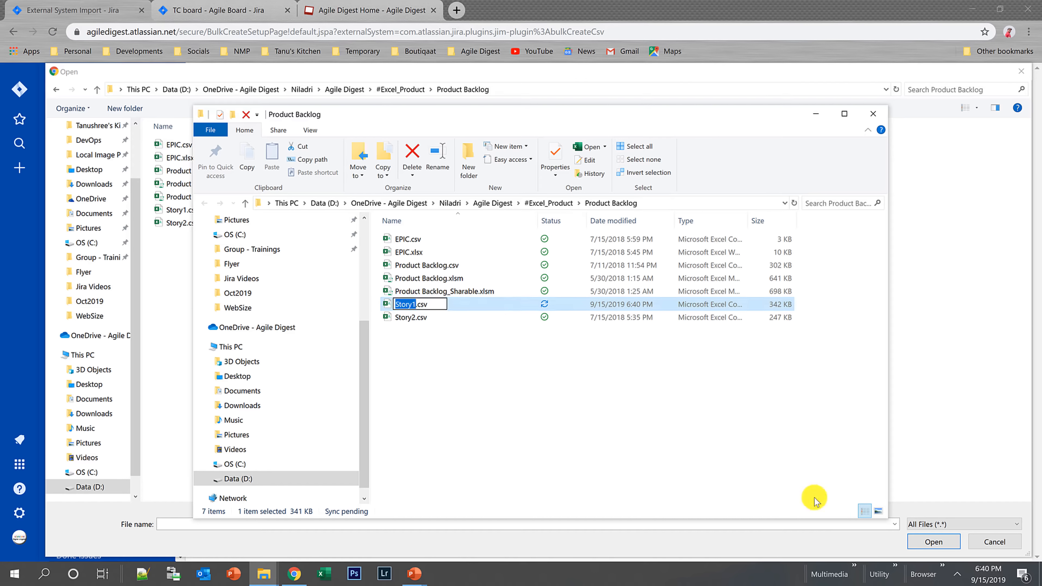
pyautogui.press('Escape')
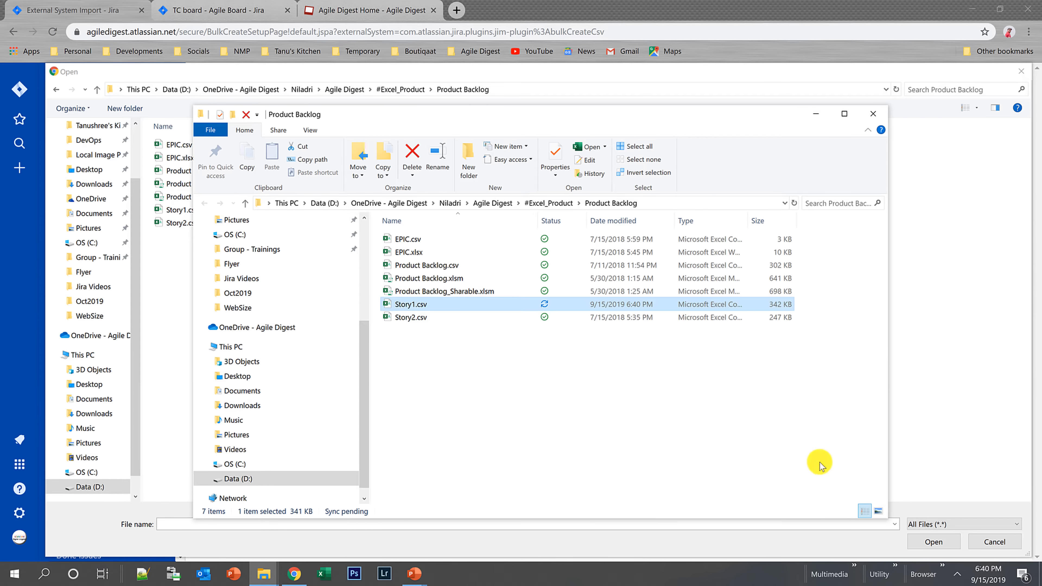
pyautogui.click(816, 115)
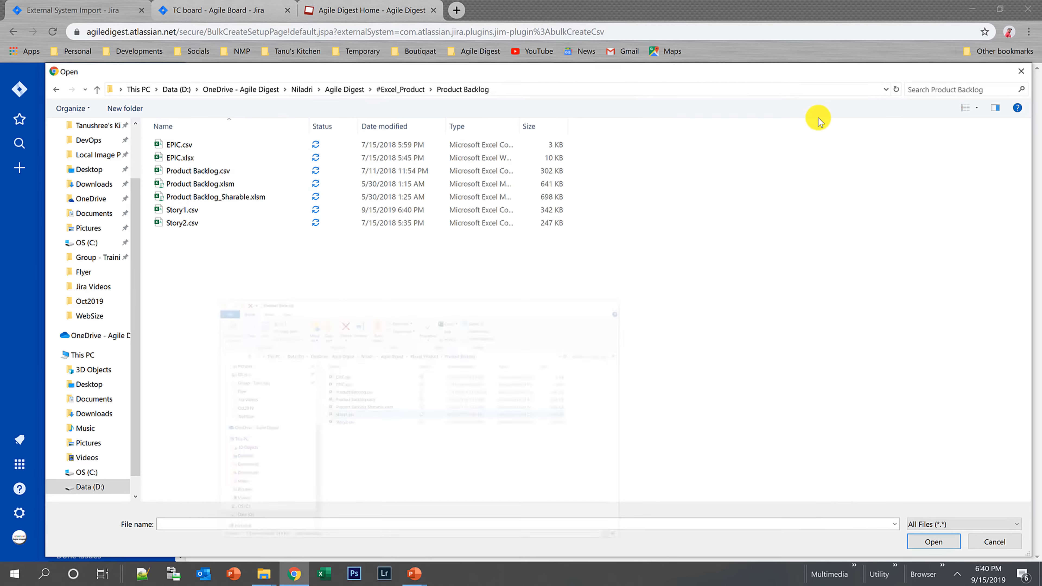
pyautogui.click(201, 210)
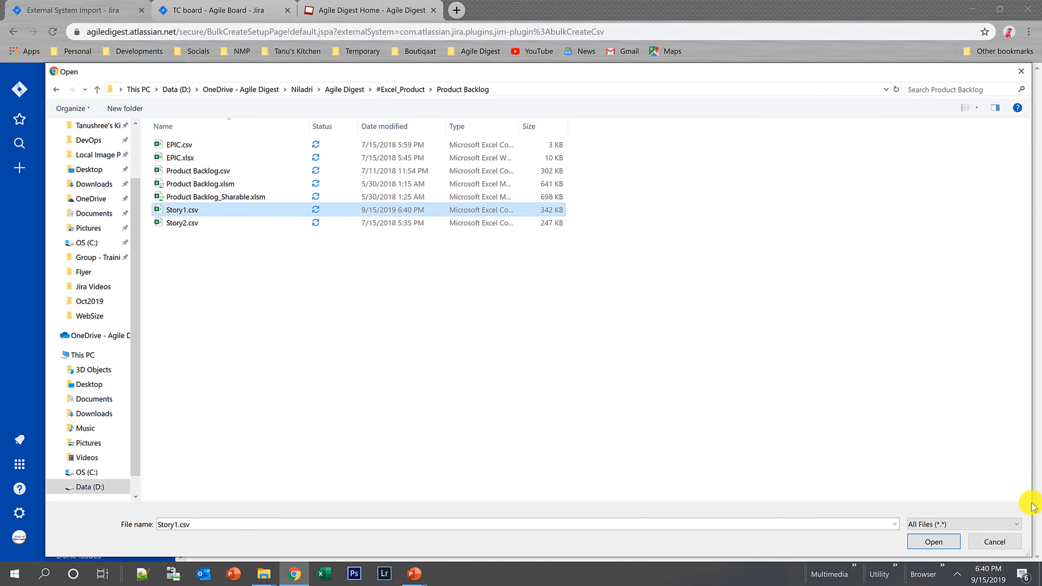
pyautogui.click(929, 542)
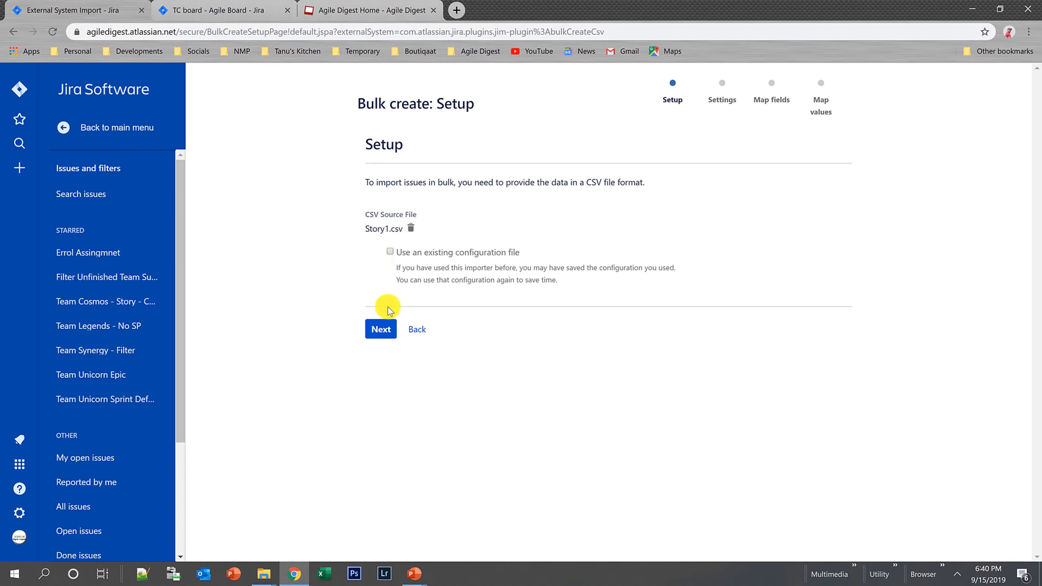
pyautogui.click(381, 330)
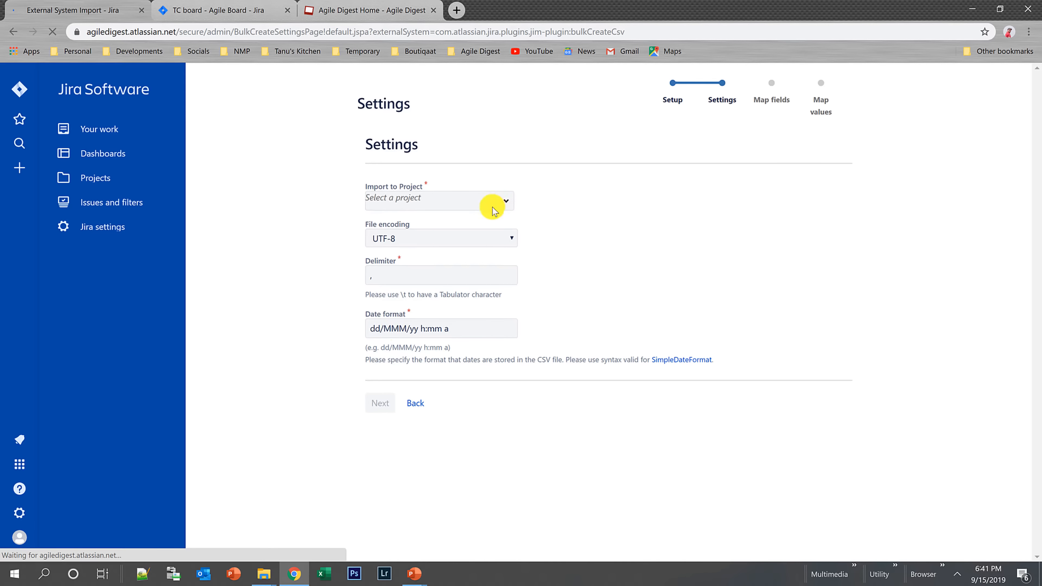
# - Set Team Legends as the project to import into and continue to the field mapping
pyautogui.click(505, 205)
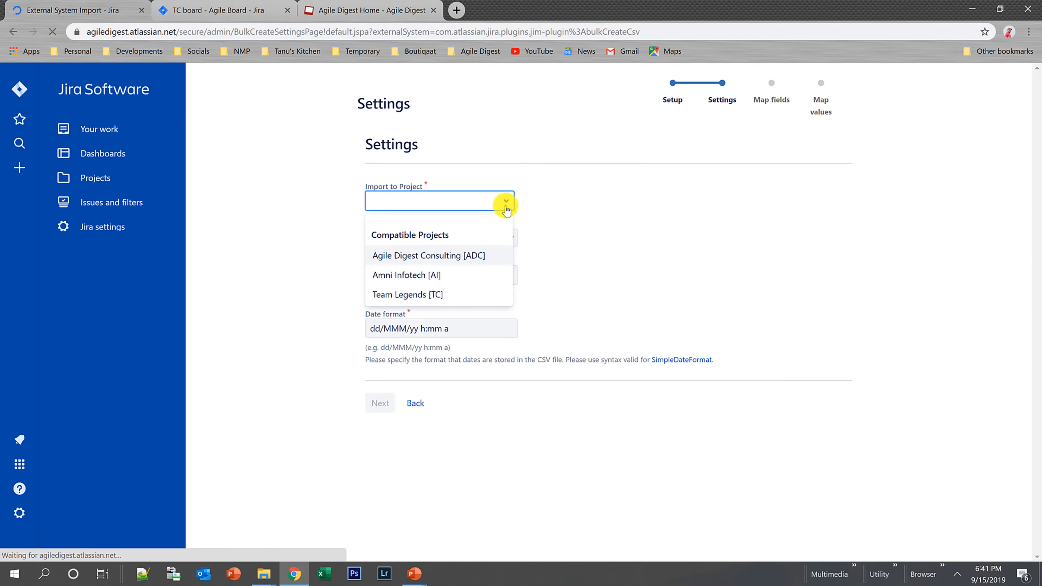
pyautogui.click(435, 296)
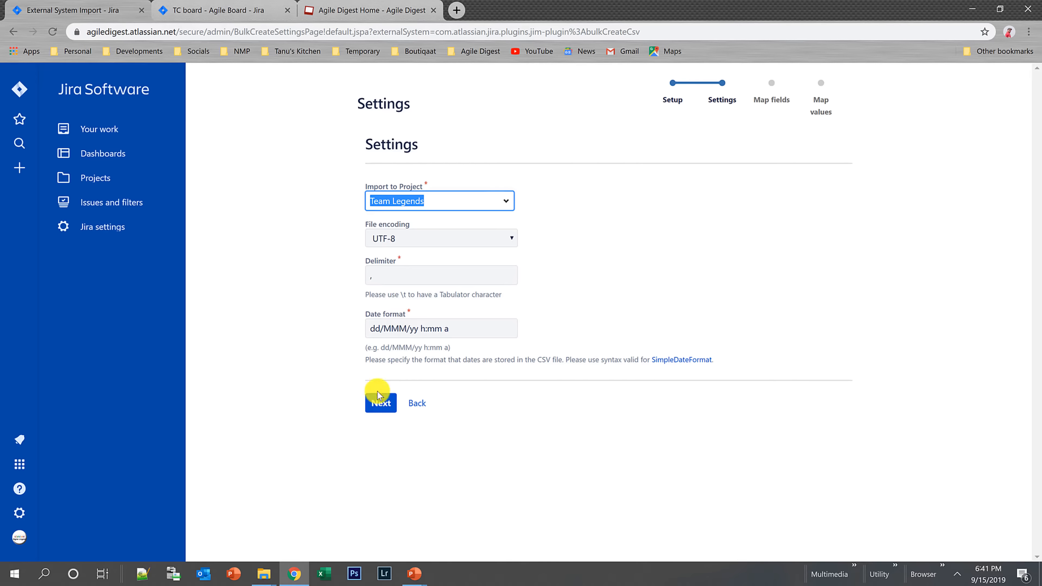
pyautogui.click(381, 408)
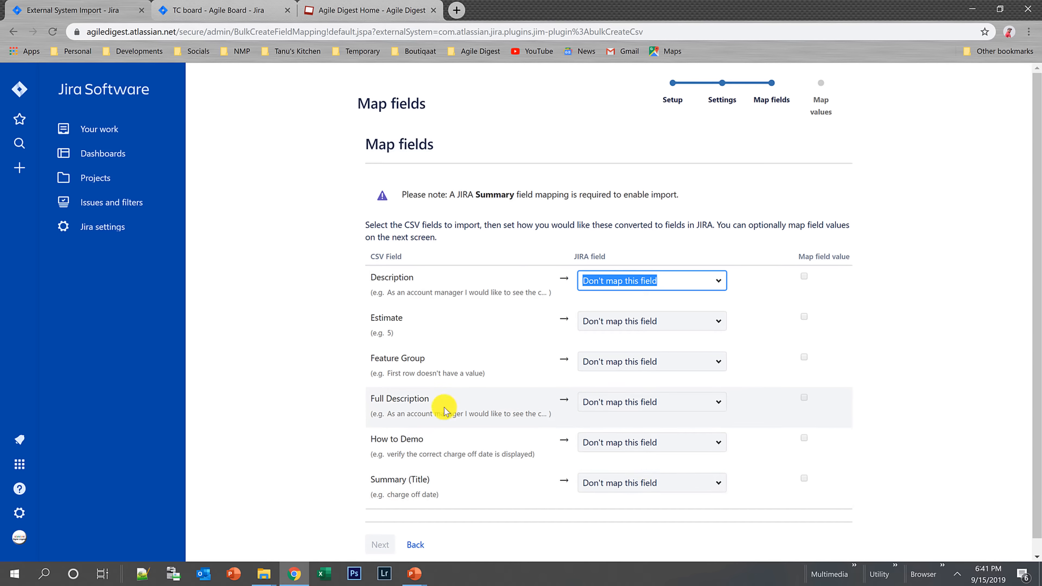
# - Map the CSV field Full Description to the Jira field Description
pyautogui.click(715, 403)
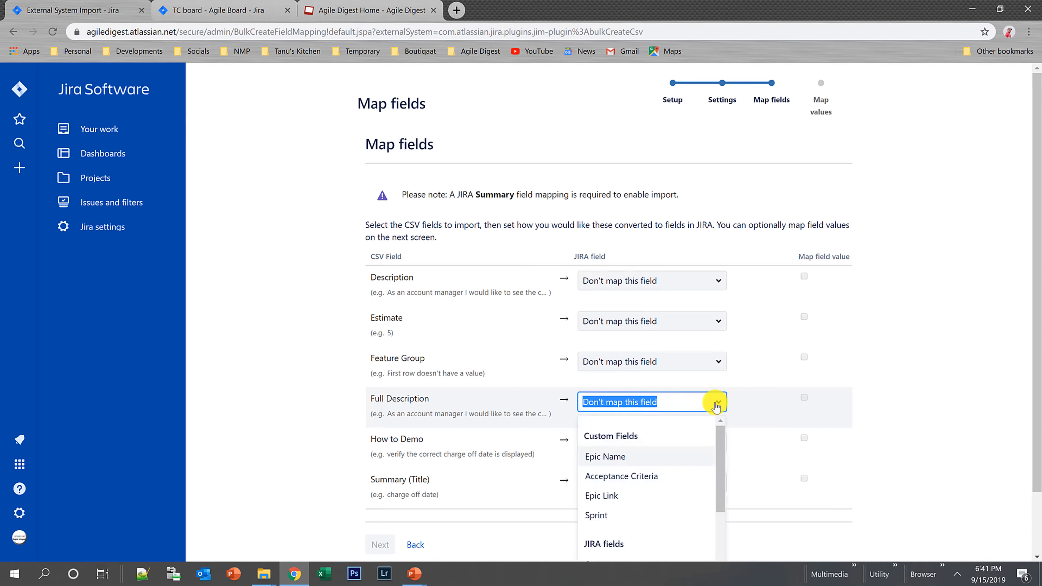
pyautogui.write('de')
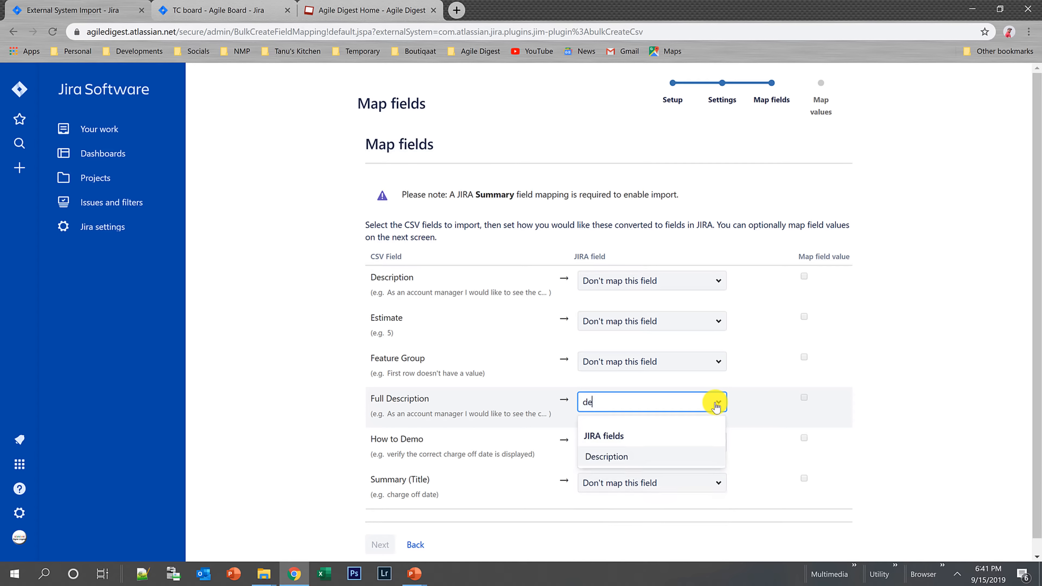
pyautogui.click(630, 462)
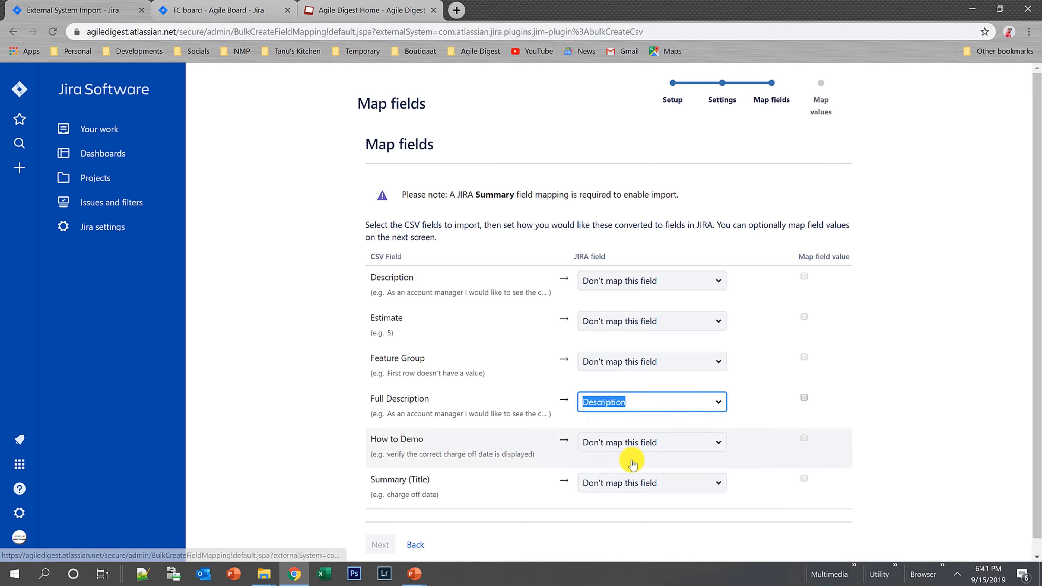
pyautogui.click(291, 329)
# - Map Summary (Title) to the Jira field Summary and enable field value mapping for both Summary (Title) and Full Description
pyautogui.click(718, 484)
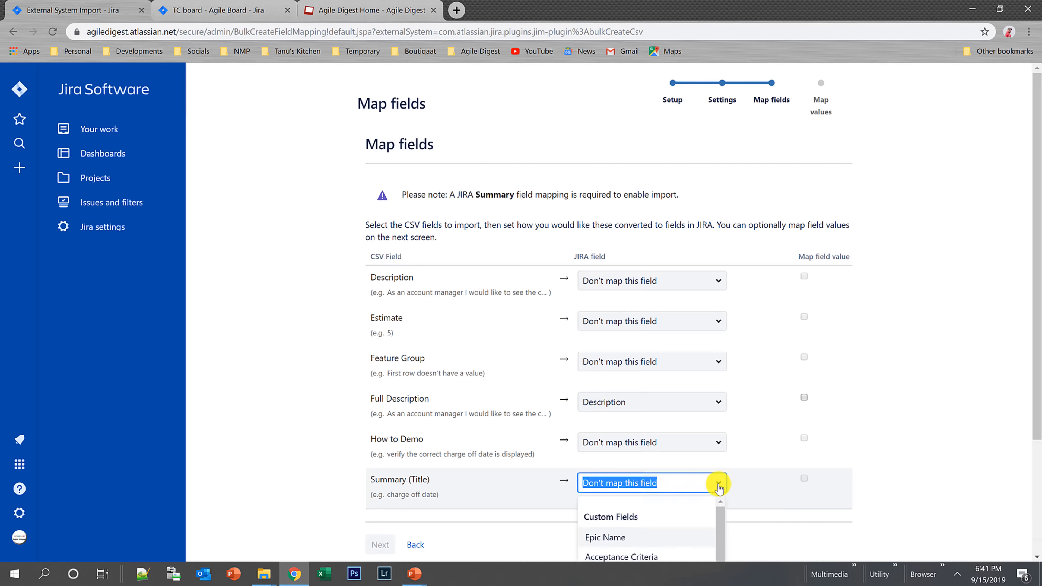
pyautogui.write('su')
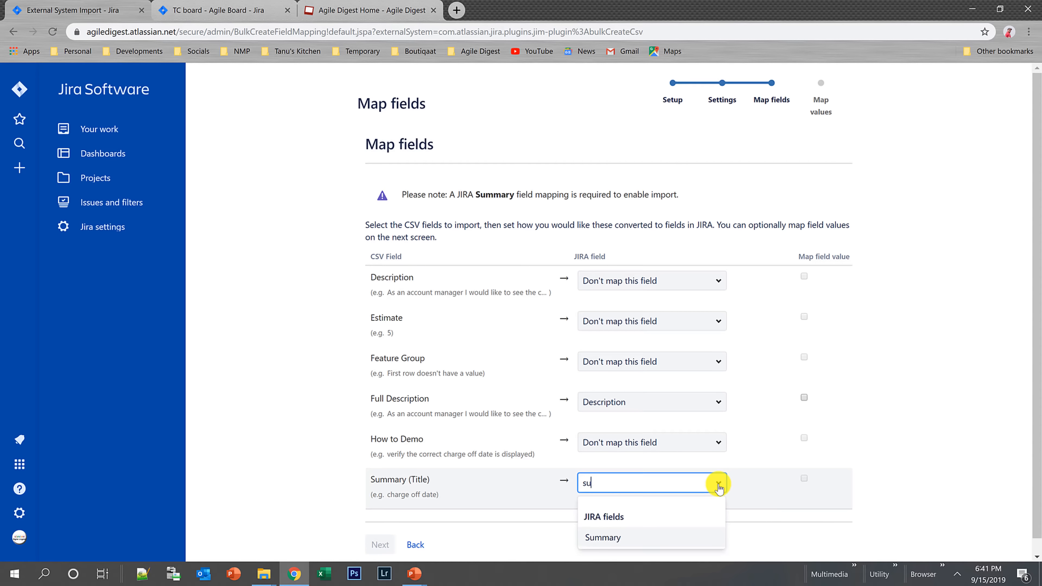
pyautogui.click(657, 539)
pyautogui.click(804, 435)
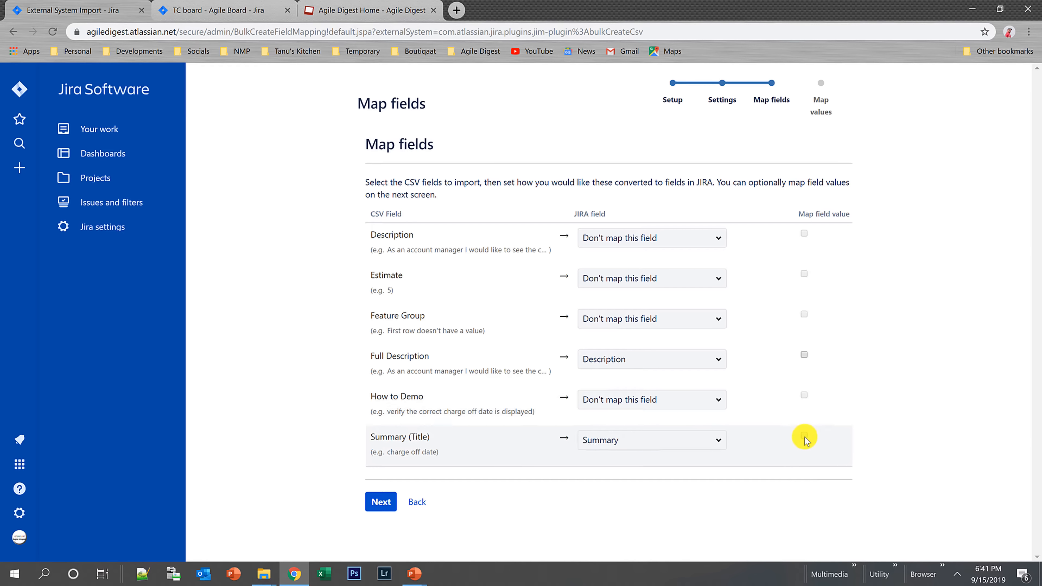
pyautogui.click(803, 355)
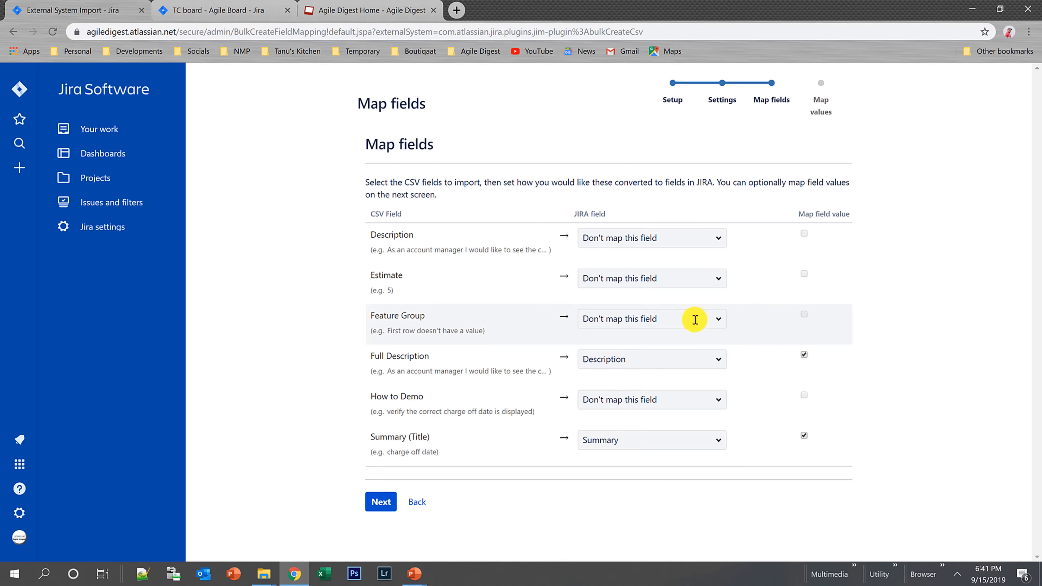
# - Search the Jira fields with "sto" for a mapping for the Estimate field
pyautogui.click(692, 280)
pyautogui.write('sto')
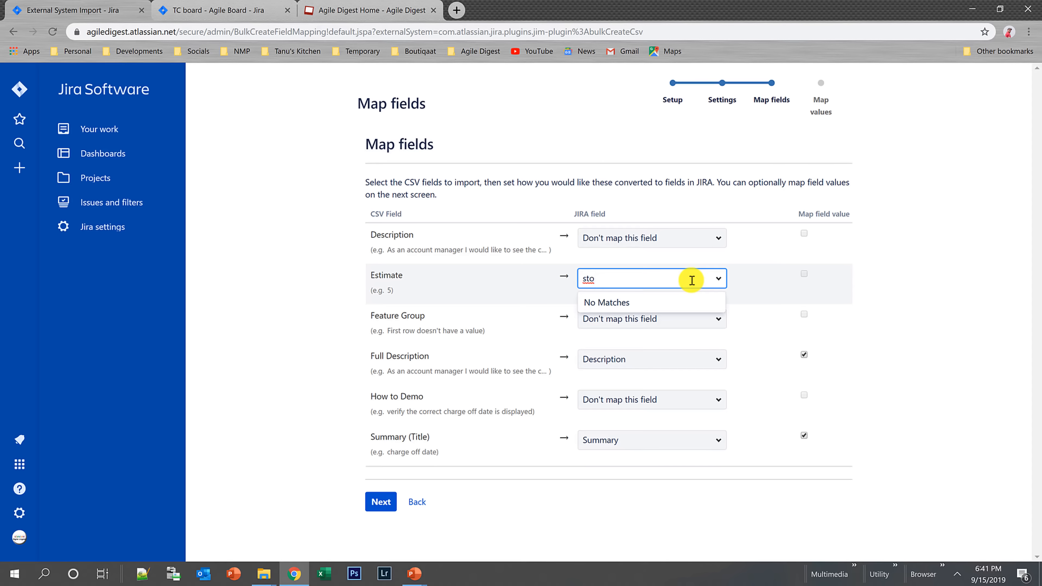
pyautogui.press('BackSpace')
pyautogui.press('BackSpace')
pyautogui.press('BackSpace')
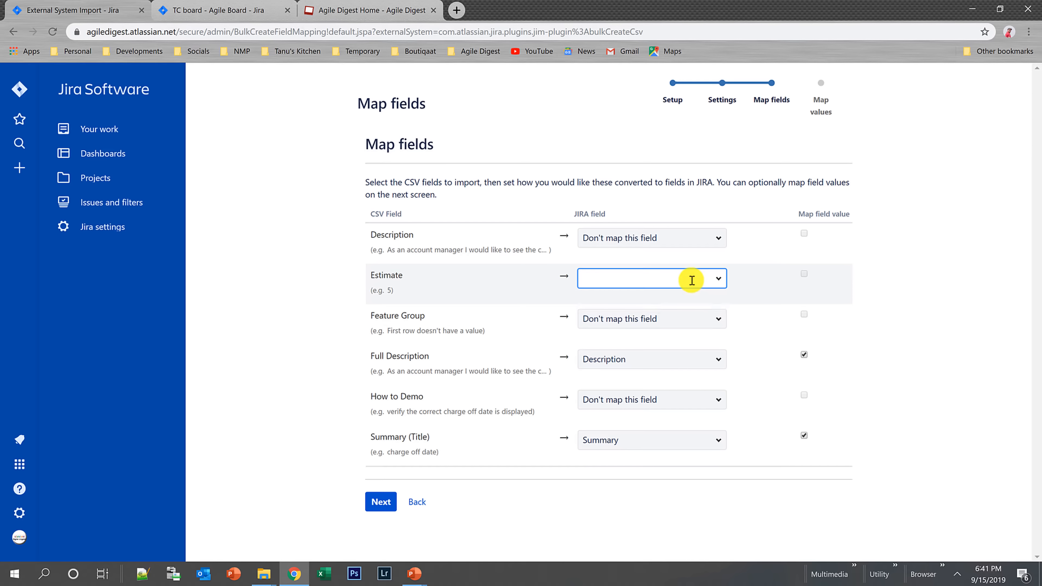
pyautogui.write('Sto')
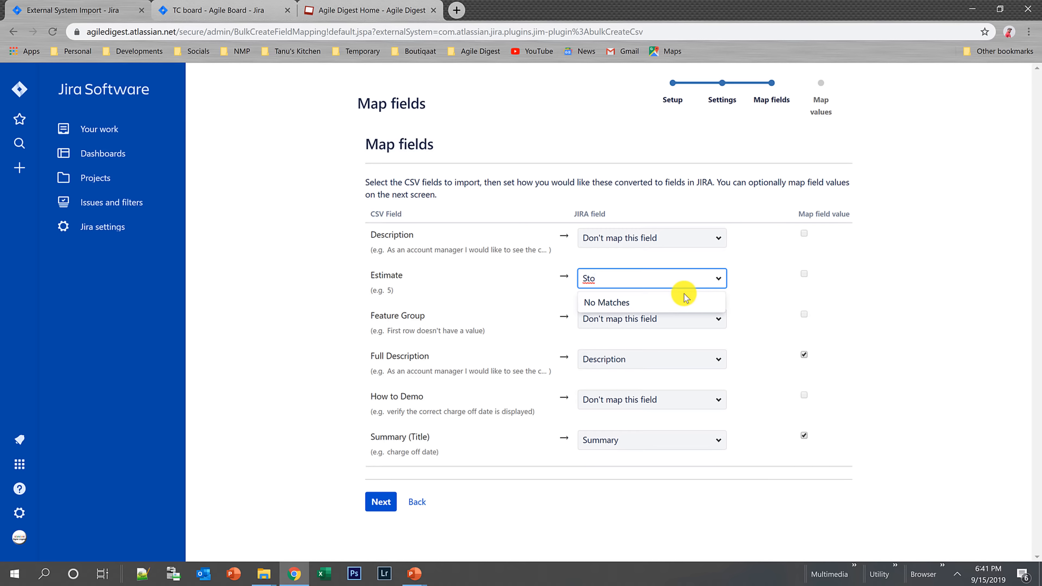
pyautogui.click(719, 280)
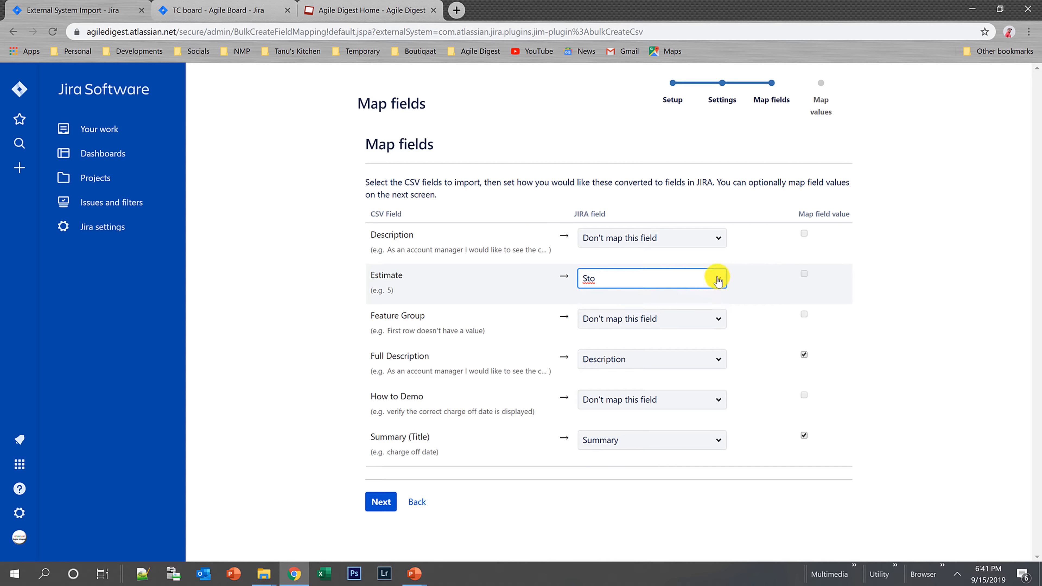
# - Search the Jira fields with "est" as an alternative mapping for Estimate, and clear the search text
pyautogui.click(717, 280)
pyautogui.write('es')
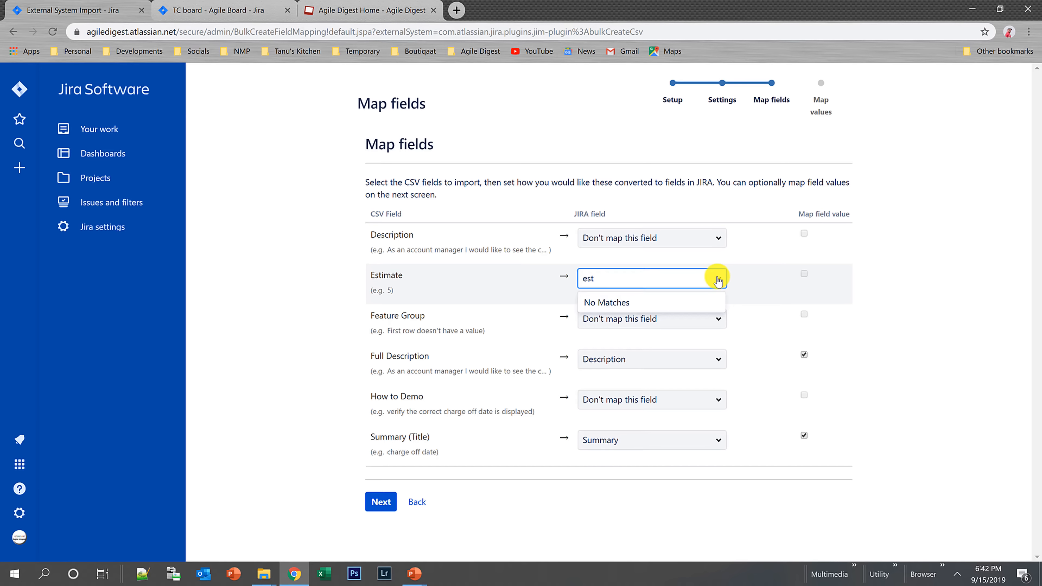
pyautogui.write('t')
pyautogui.press('BackSpace')
pyautogui.press('BackSpace')
pyautogui.press('BackSpace')
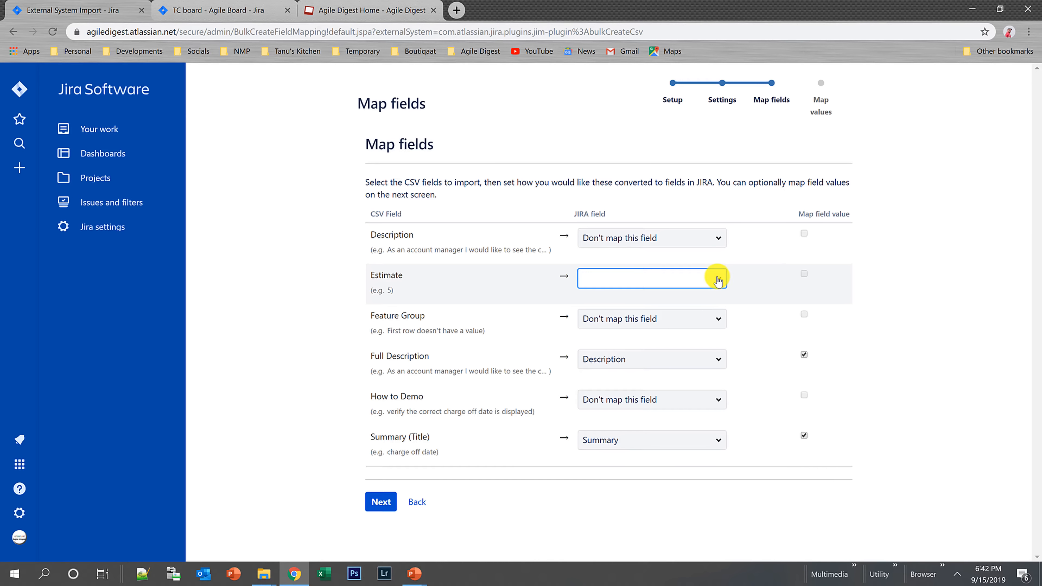
# - Search the Jira fields with "st" for the Estimate mapping, and reset Estimate to Don't map this field
pyautogui.write('st')
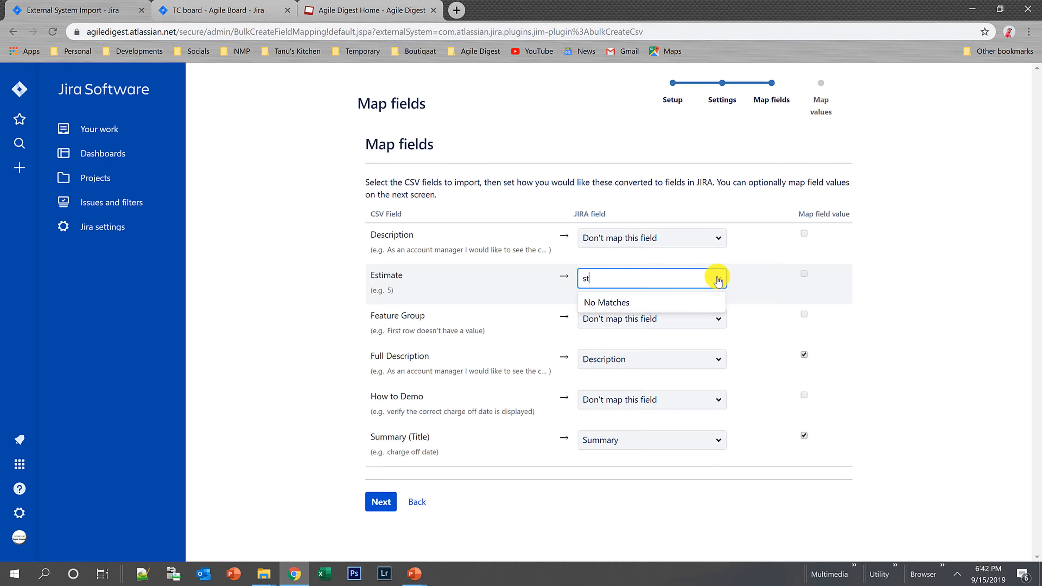
pyautogui.press('BackSpace')
pyautogui.press('BackSpace')
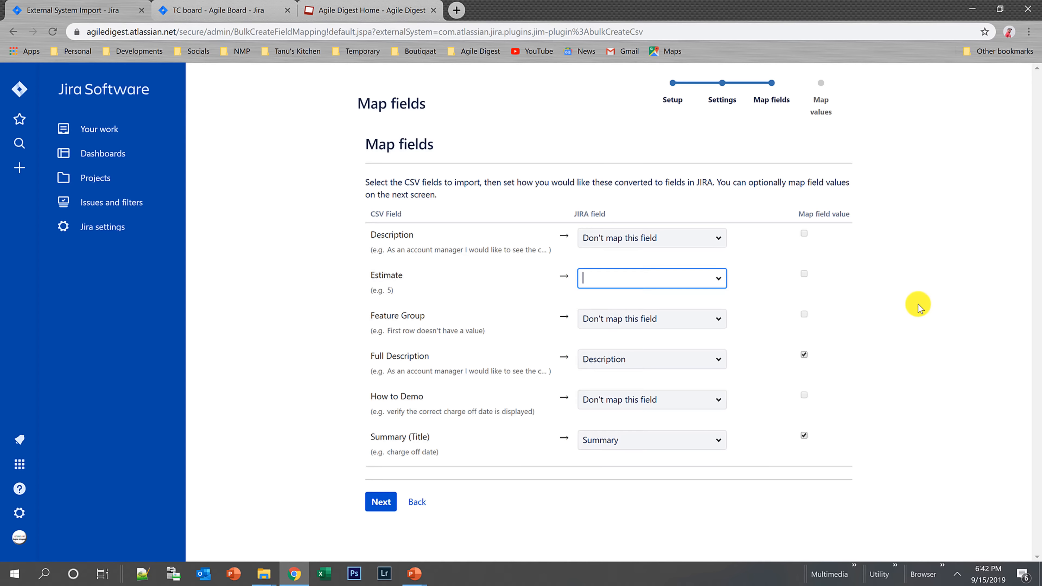
pyautogui.click(919, 303)
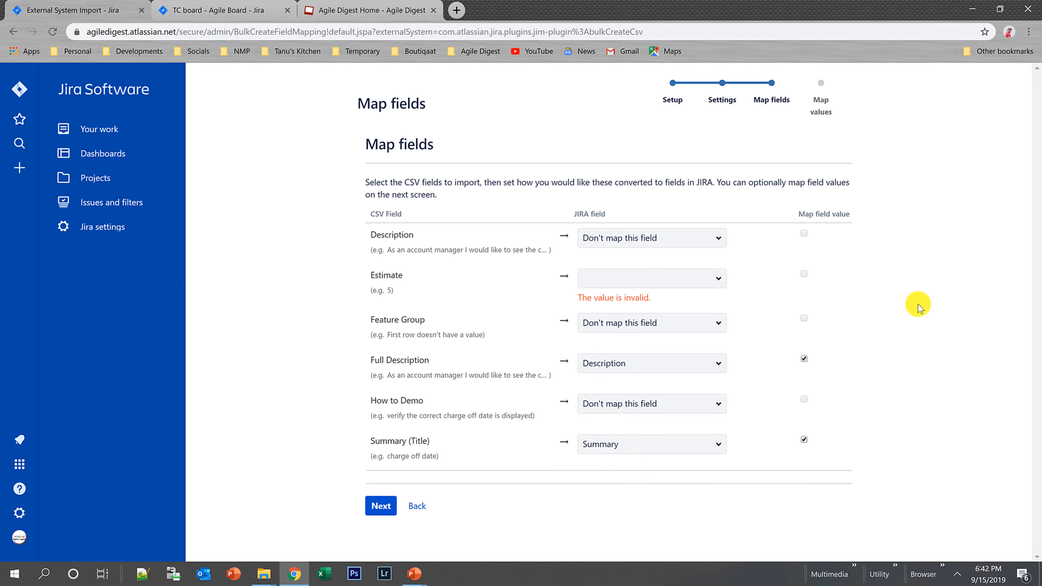
pyautogui.click(699, 279)
pyautogui.click(643, 304)
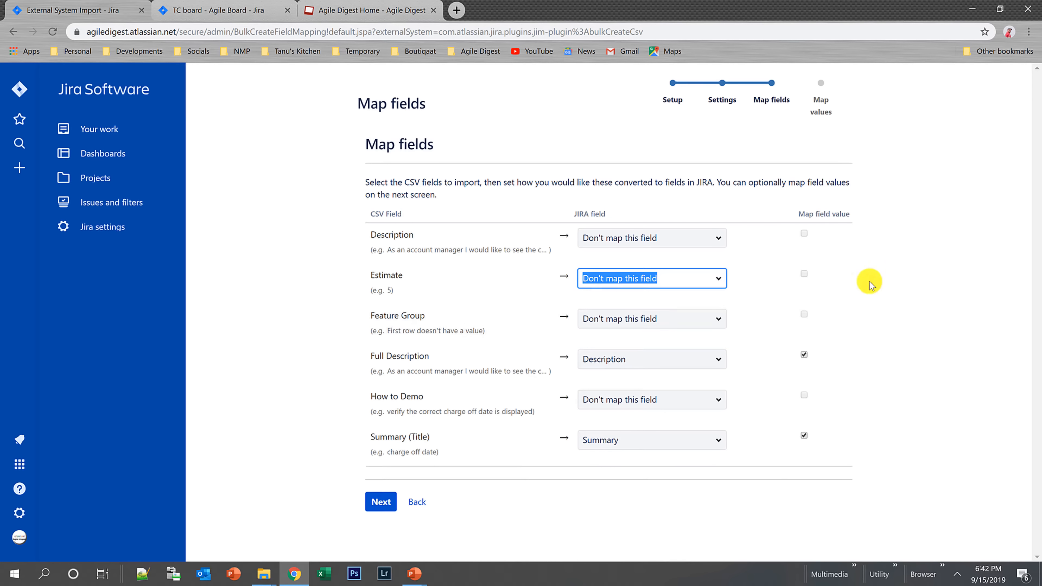
pyautogui.click(867, 292)
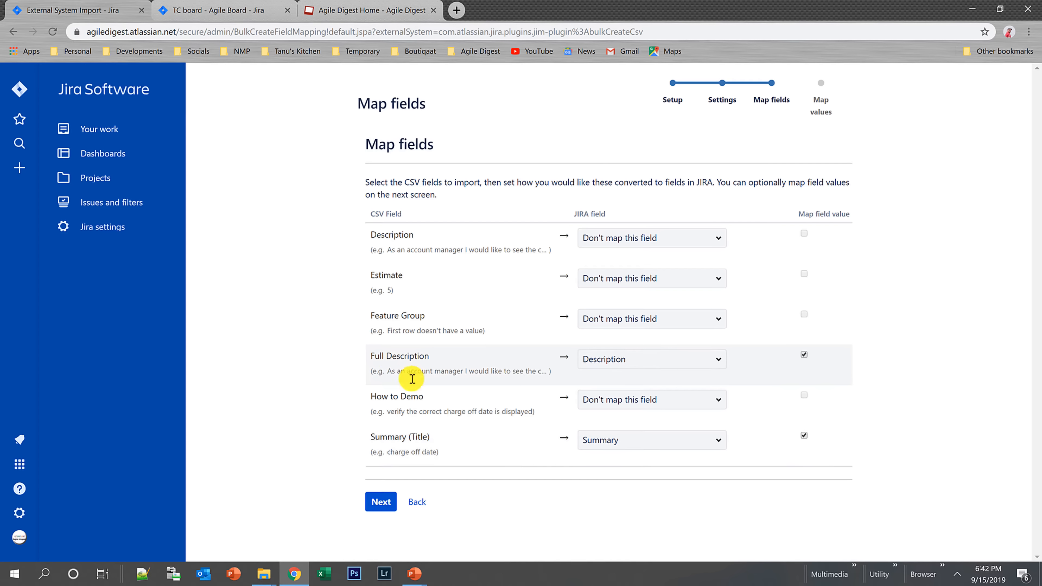
# - Accept the field mapping, review the proposed target values for descriptions and summaries, and begin the import
pyautogui.click(381, 501)
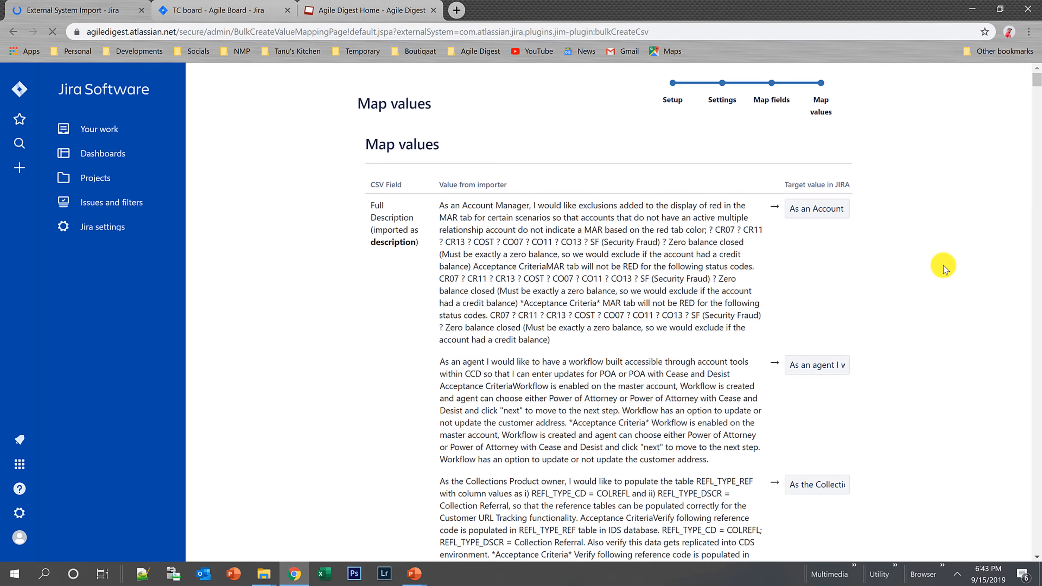
pyautogui.scroll(-20, 943, 268)
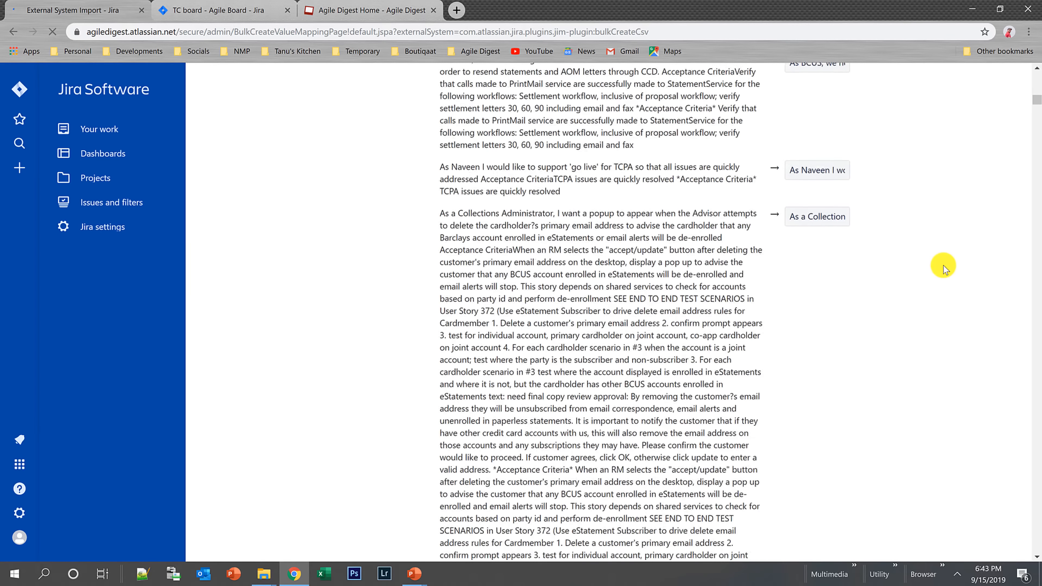
pyautogui.scroll(-5, 943, 269)
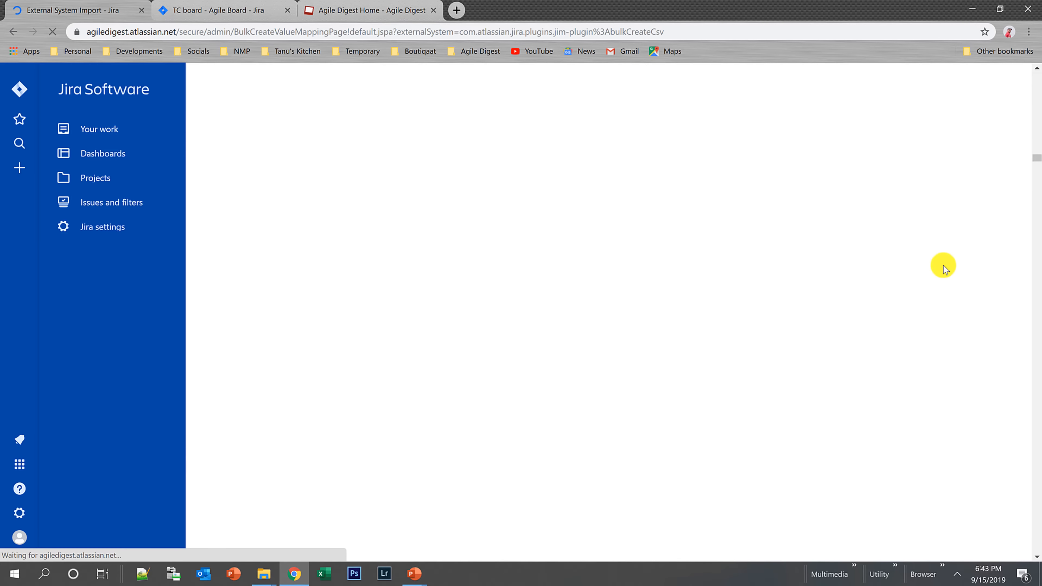
pyautogui.scroll(-3, 943, 266)
pyautogui.moveTo(1038, 110); pyautogui.dragTo(1040, 574)
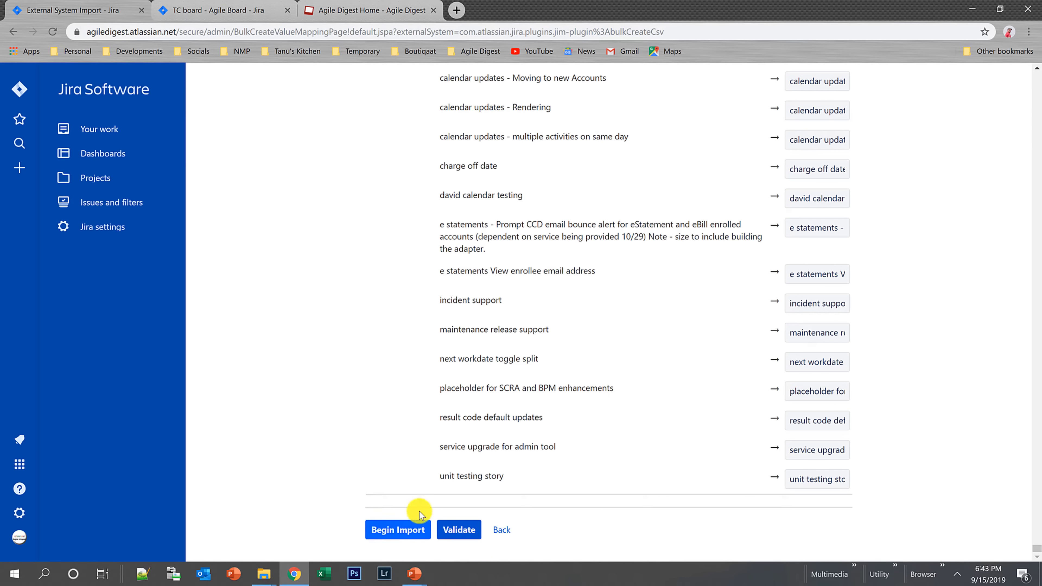
pyautogui.click(395, 530)
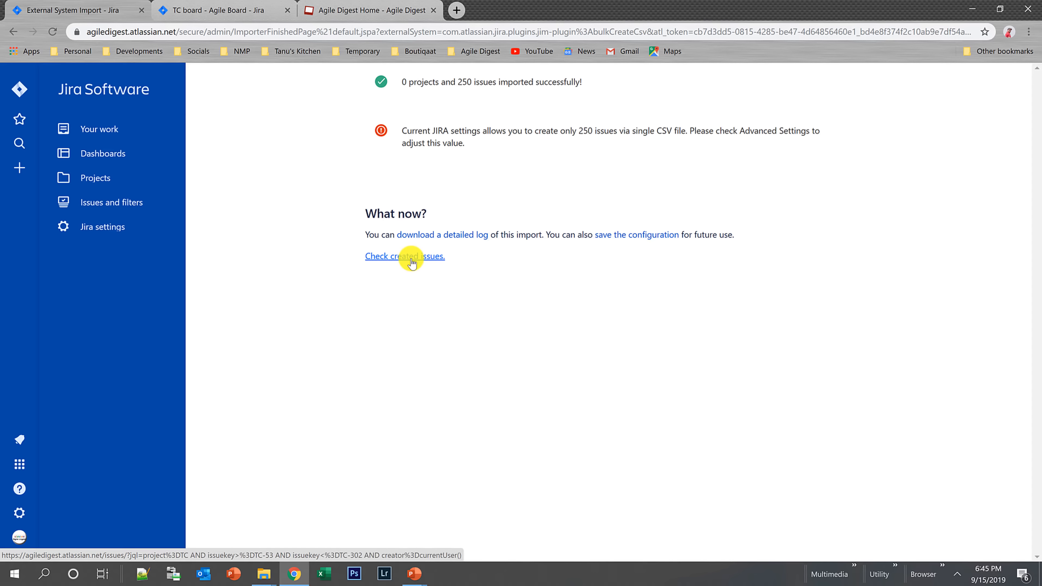
# - Reload the TC board backlog and look through the imported issues
pyautogui.click(192, 5)
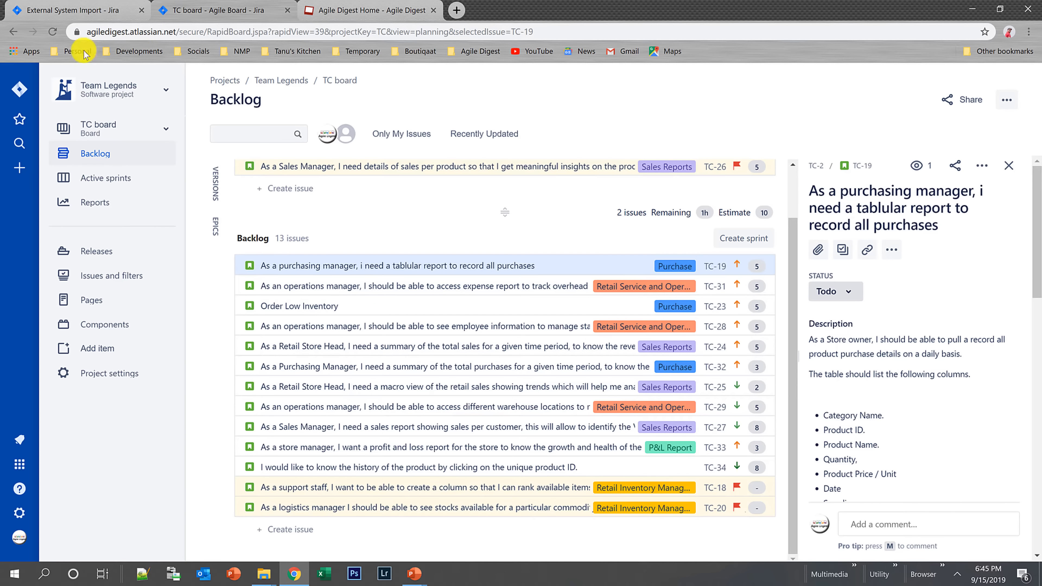
pyautogui.click(54, 32)
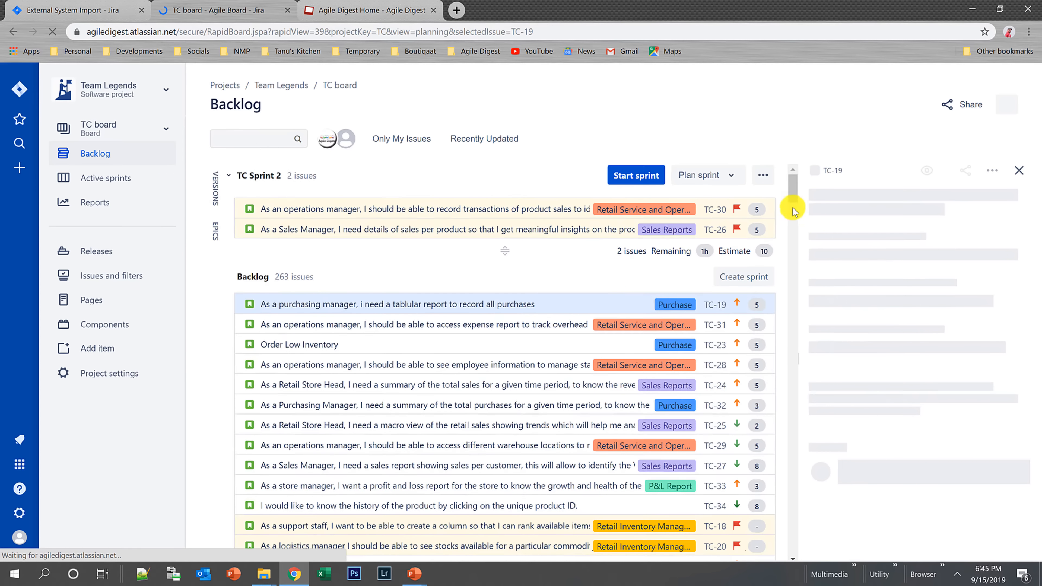
pyautogui.moveTo(793, 195); pyautogui.dragTo(791, 218)
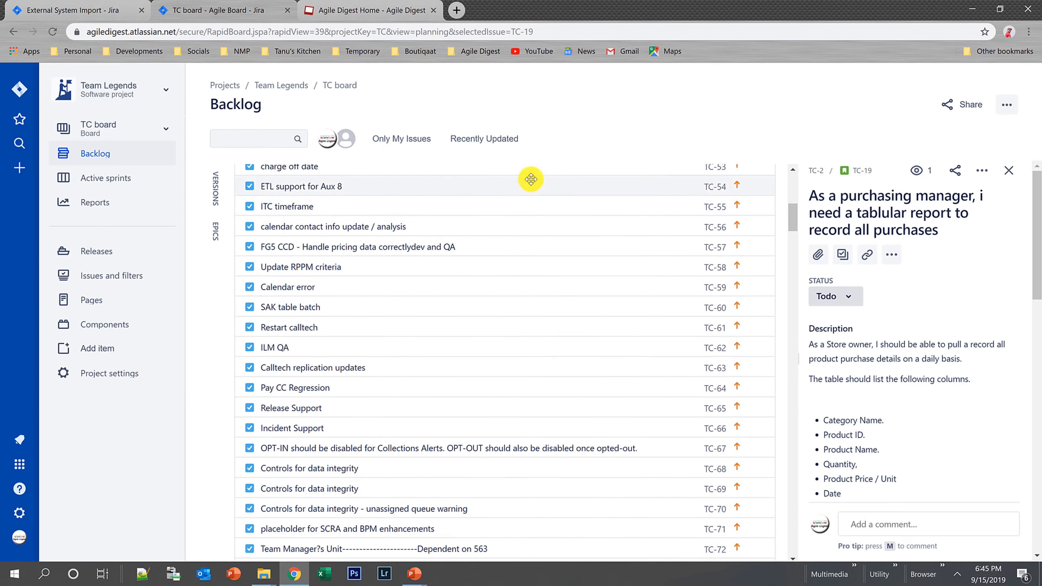
pyautogui.scroll(2, 472, 284)
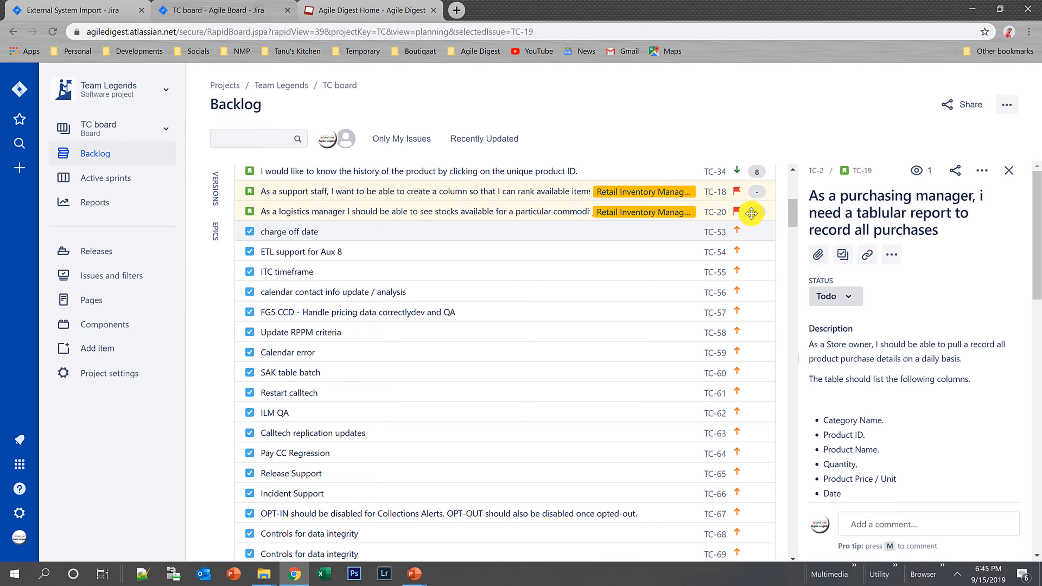
pyautogui.moveTo(792, 217); pyautogui.dragTo(784, 554)
pyautogui.moveTo(784, 514); pyautogui.dragTo(746, 156)
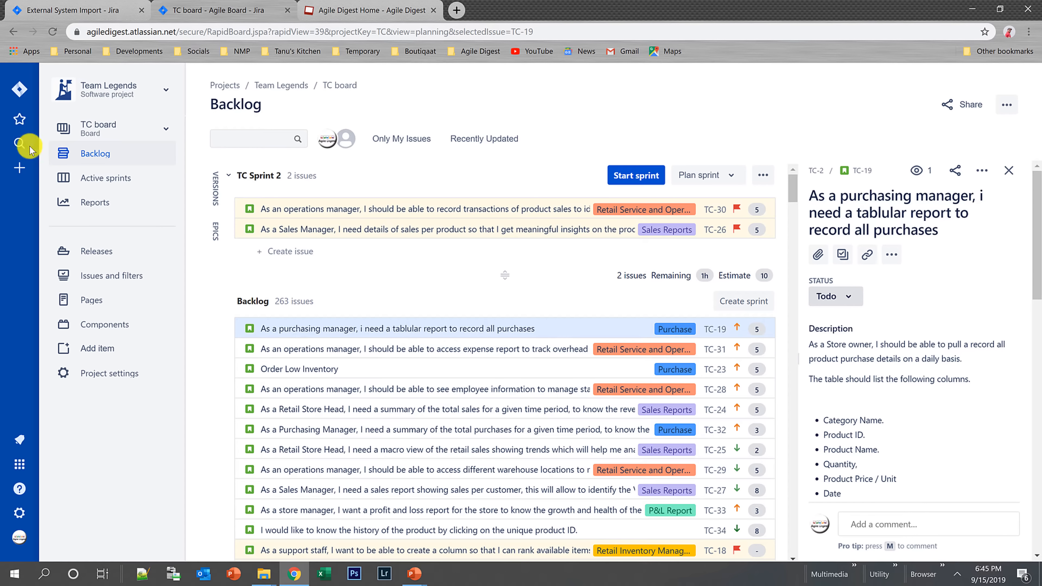
# - Open the advanced search for all issues and replace the query with project = "Team Legends"
pyautogui.click(17, 143)
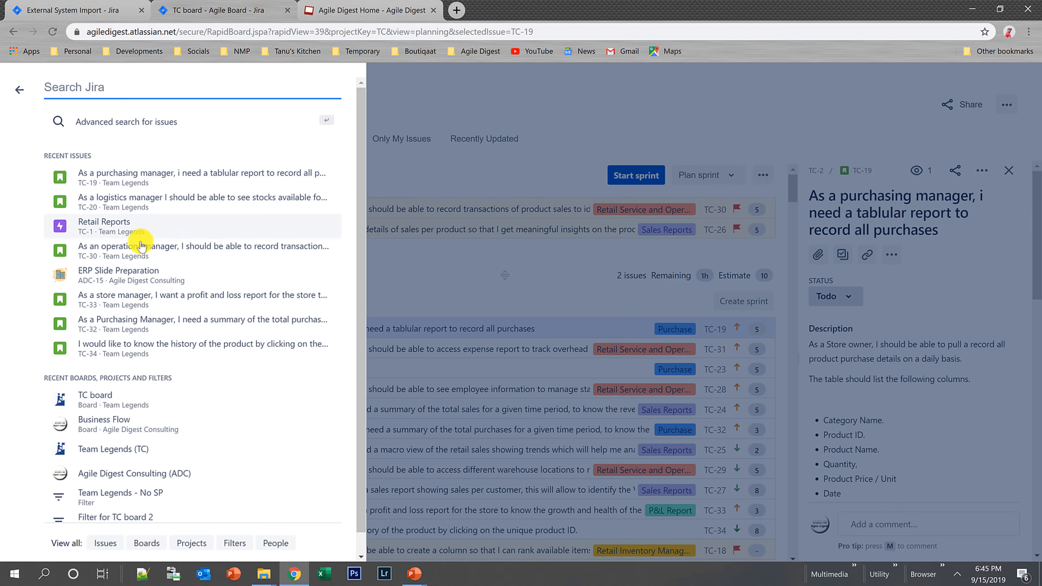
pyautogui.click(106, 548)
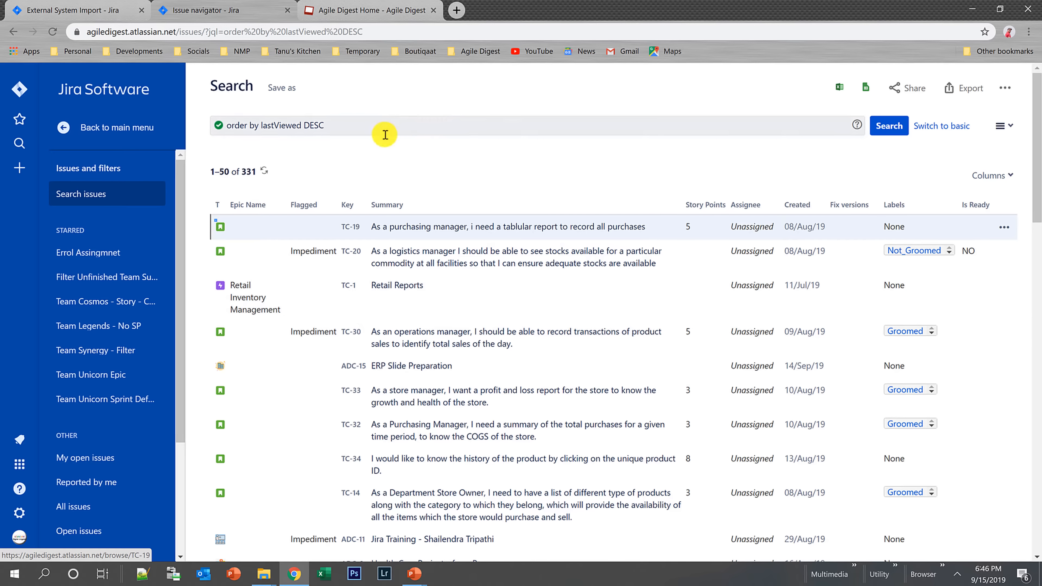
pyautogui.click(350, 126)
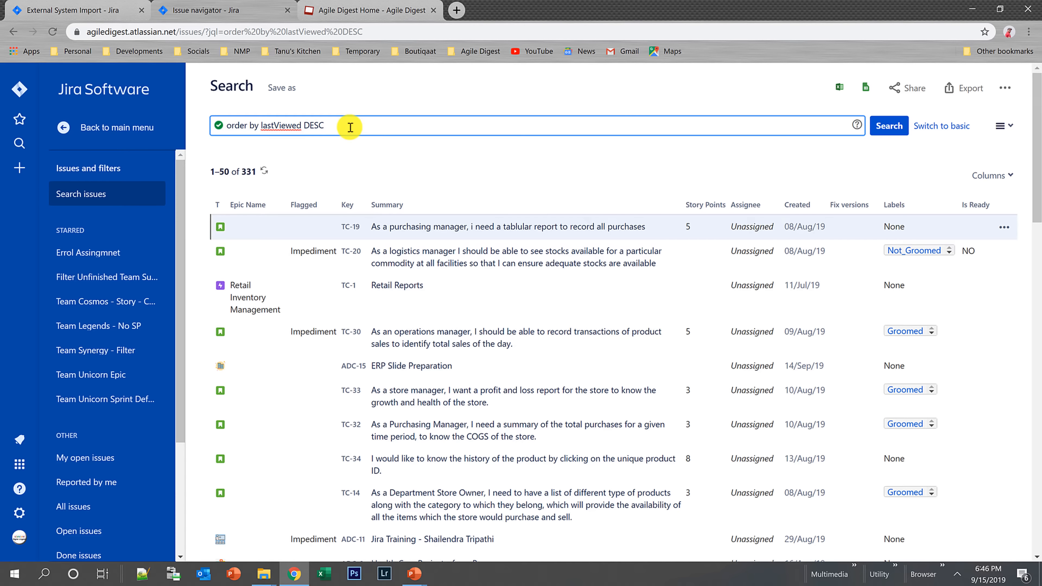
pyautogui.hotkey('ctrl', 'a')
pyautogui.write('project ')
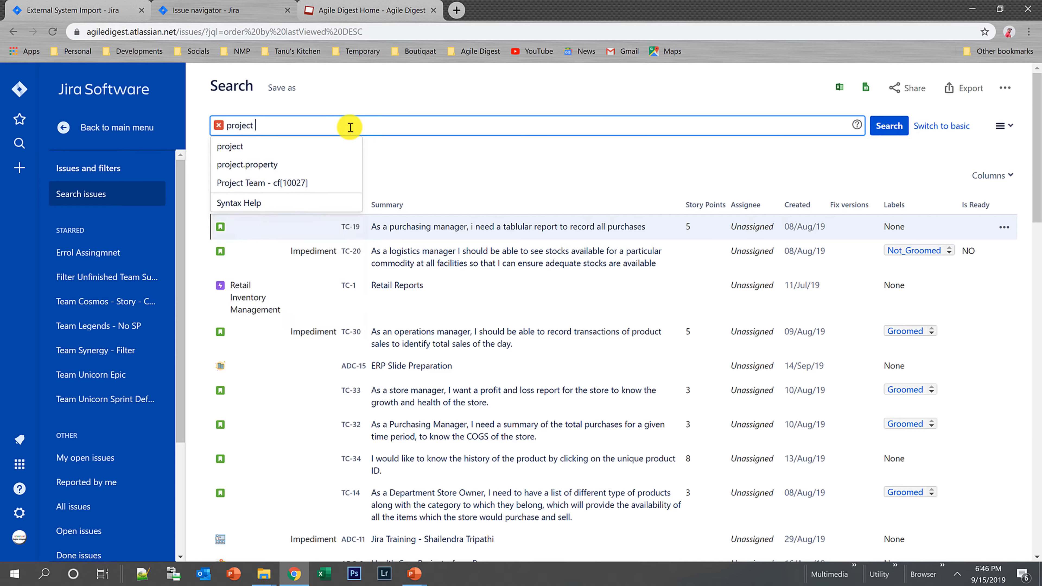
pyautogui.write('= Te')
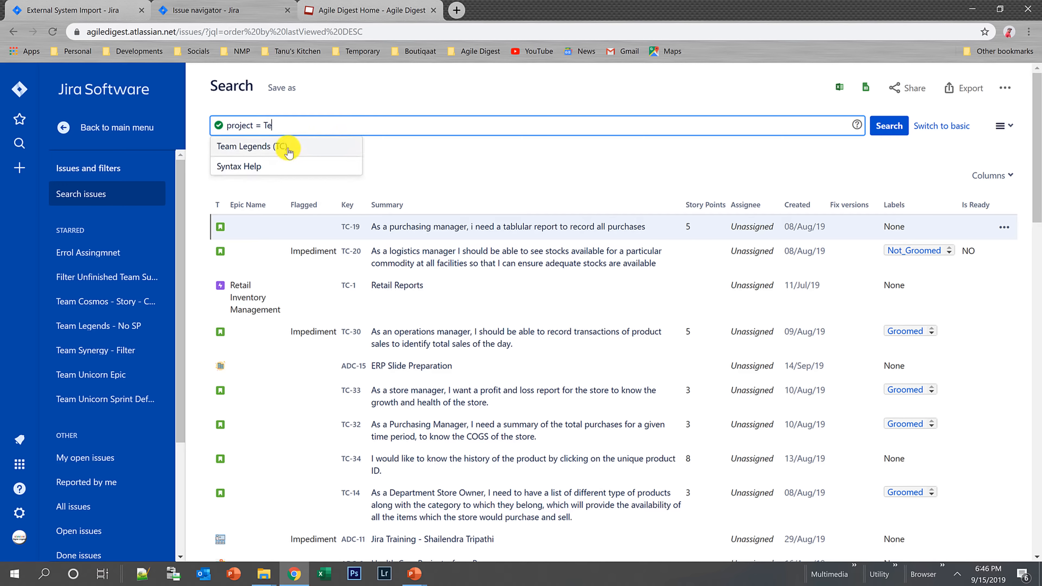
pyautogui.click(287, 149)
# - Extend the query with "and issuetype = Task" and run the search
pyautogui.write('and iss')
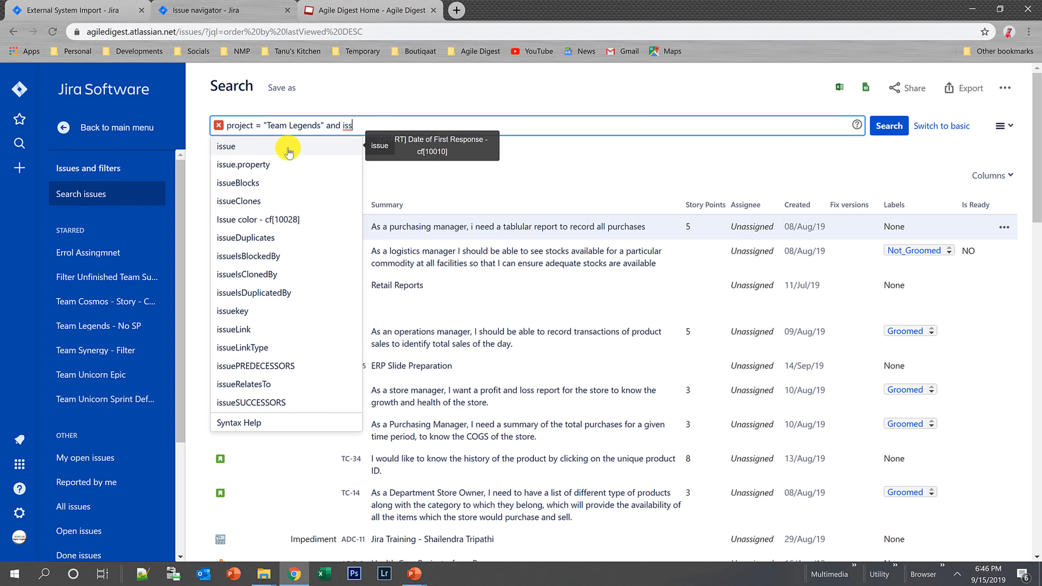
pyautogui.write('uetype')
pyautogui.click(253, 151)
pyautogui.write('= ')
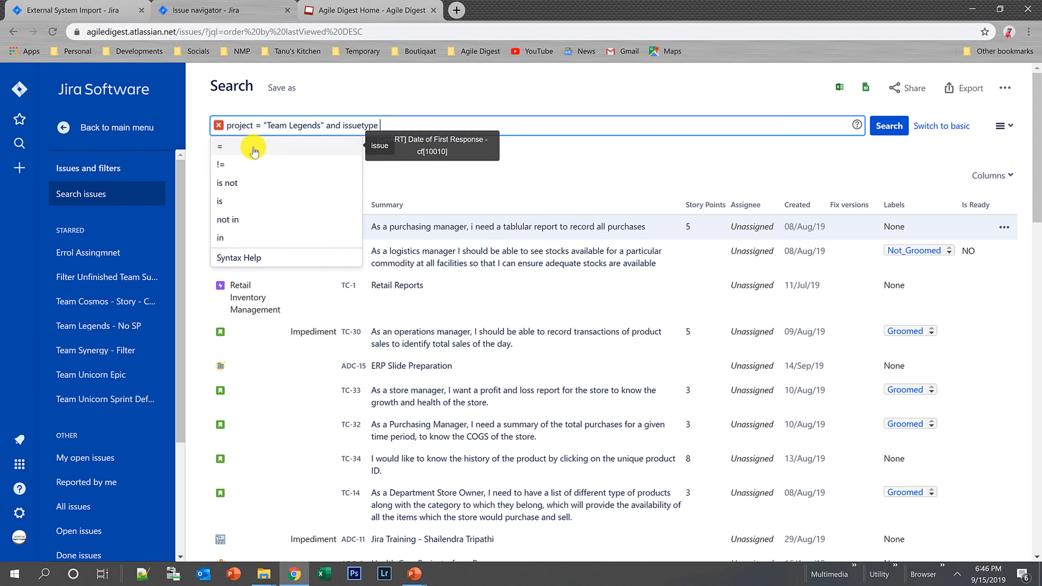
pyautogui.write('T')
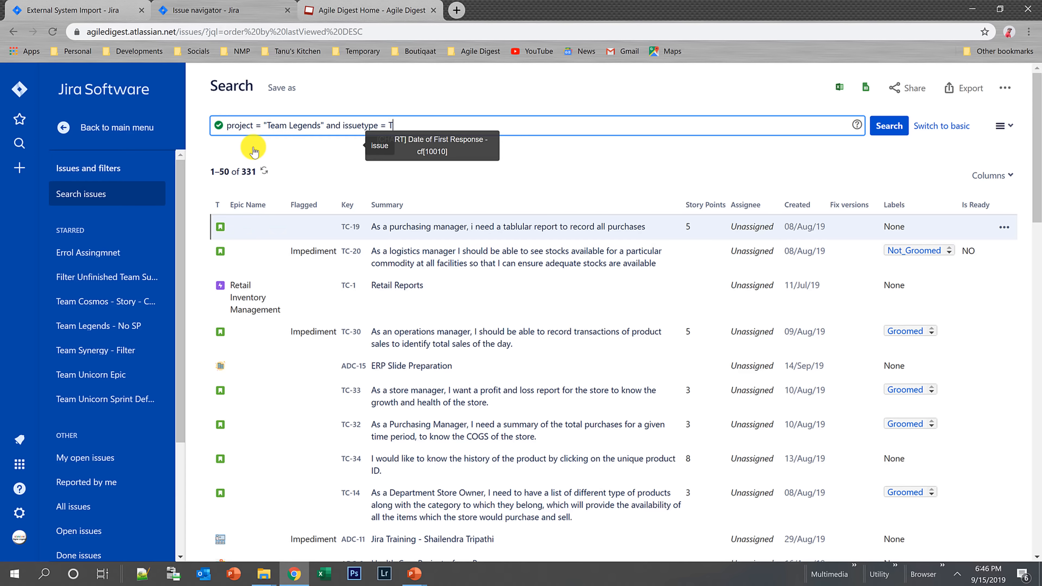
pyautogui.click(252, 148)
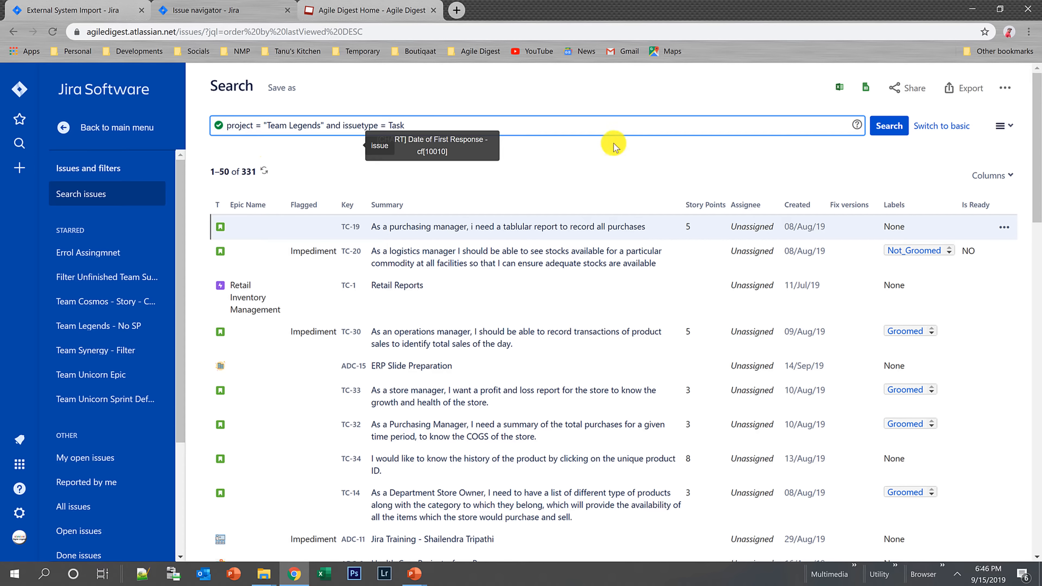
pyautogui.press('Return')
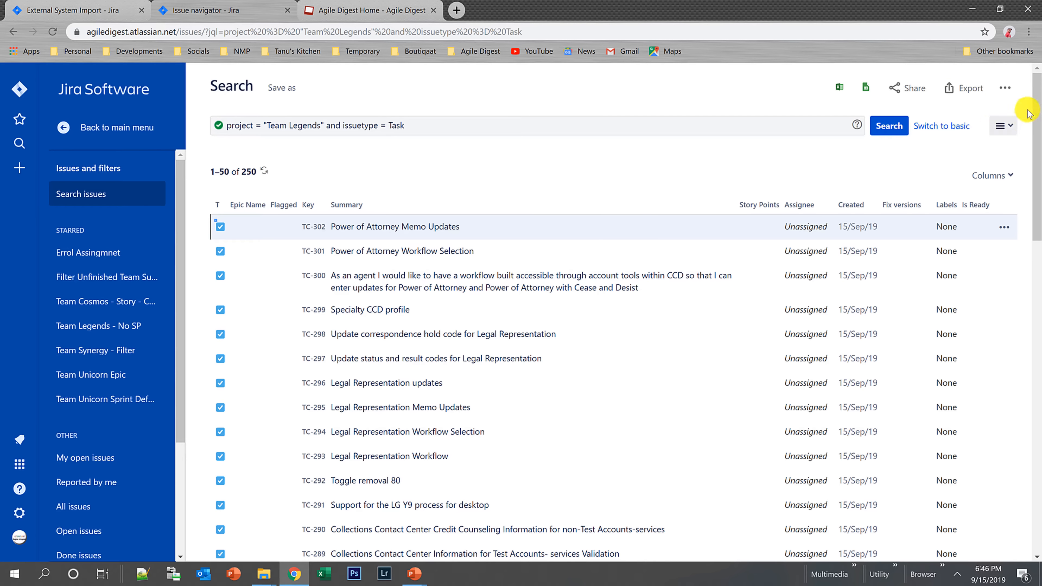
# - Start a bulk change of all found Task issues and select every issue for the operation
pyautogui.click(1005, 88)
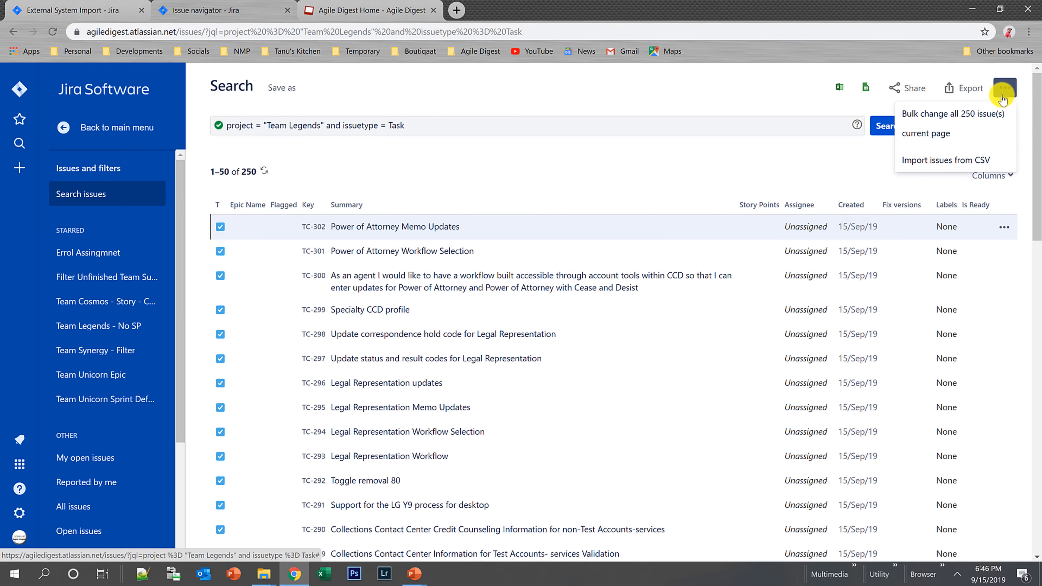
pyautogui.click(937, 115)
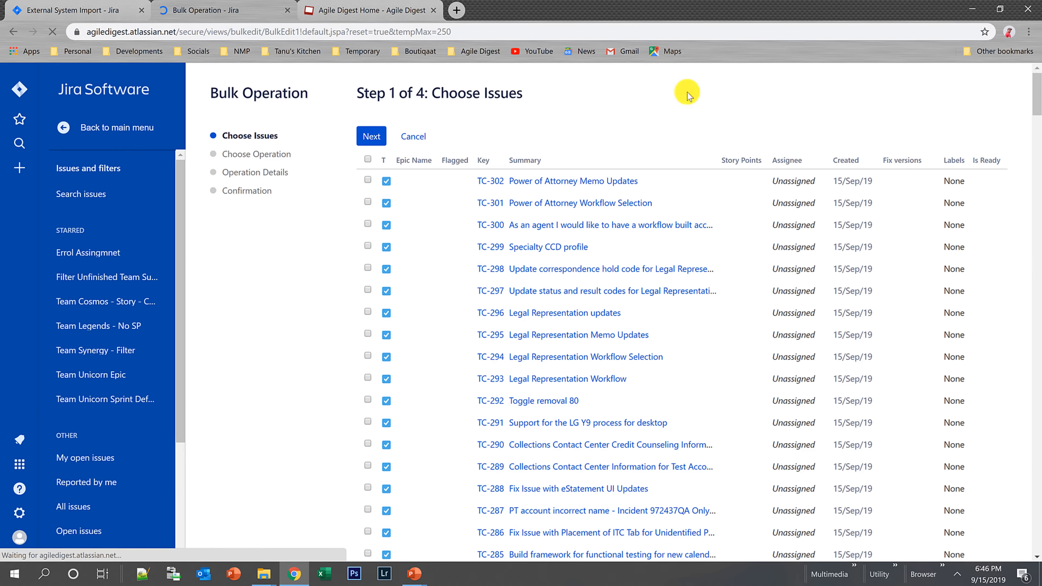
pyautogui.click(368, 160)
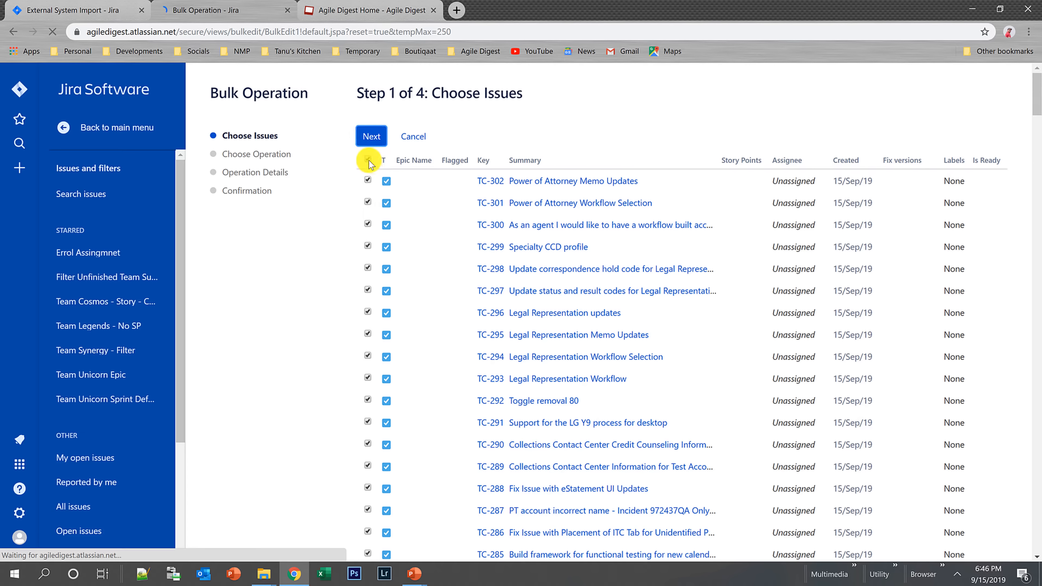
pyautogui.click(371, 143)
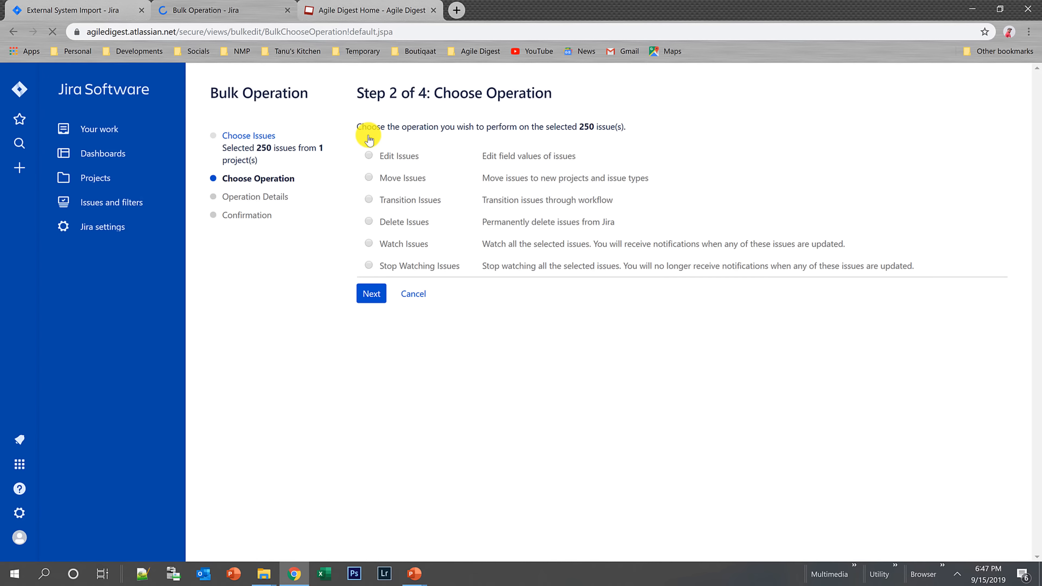
# - Choose the Move Issues operation and set the target issue type for Task to Story, keeping the Team Legends project
pyautogui.click(368, 177)
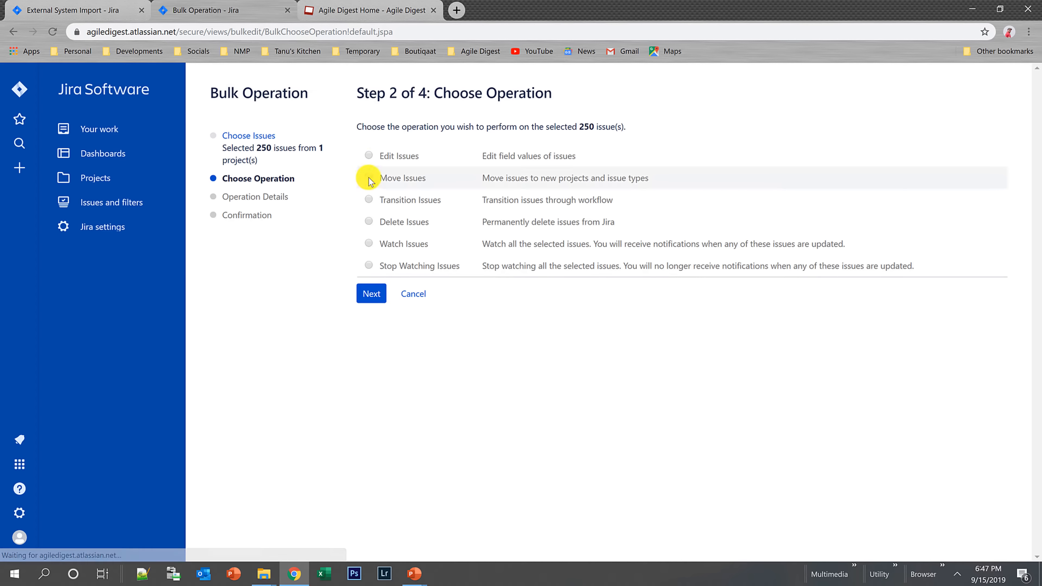
pyautogui.click(369, 299)
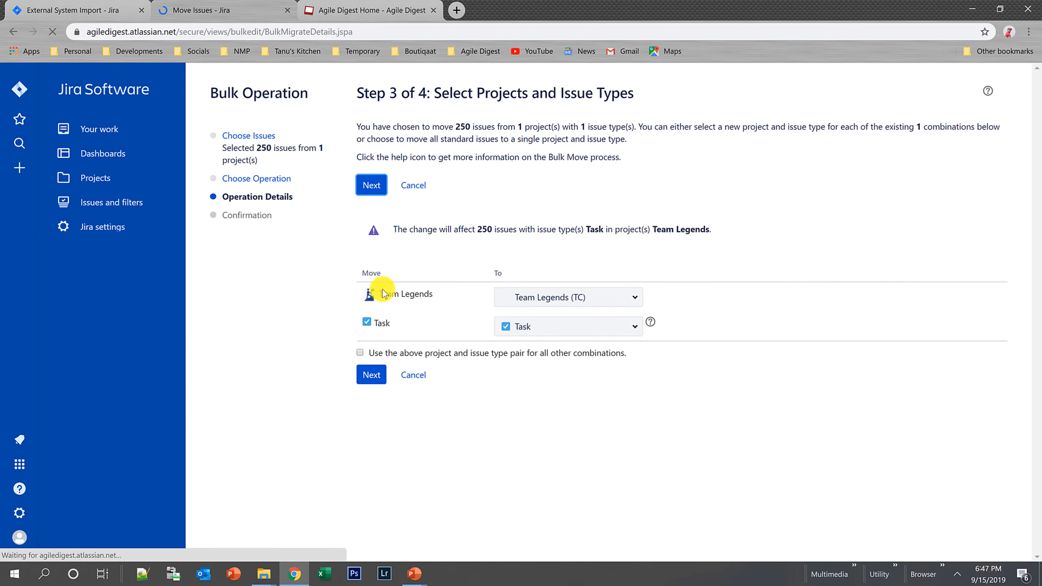
pyautogui.click(645, 331)
pyautogui.click(551, 373)
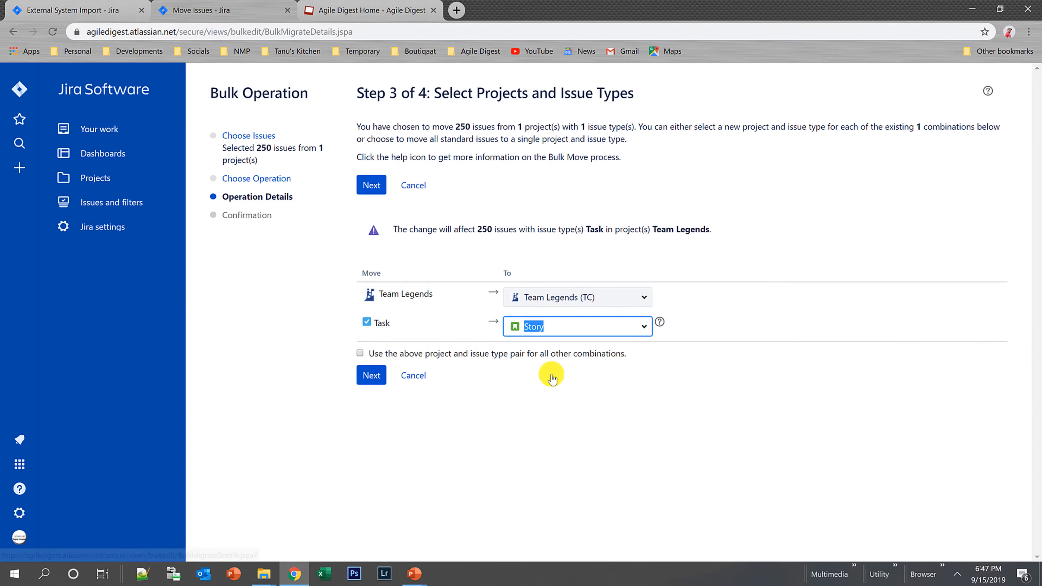
pyautogui.click(371, 376)
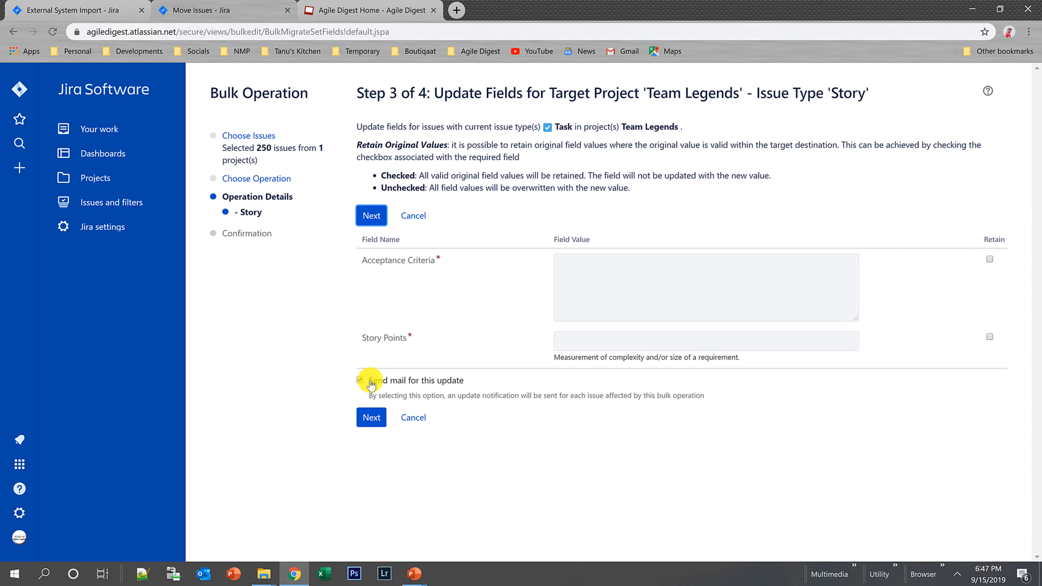
# - Set Story Points to 0 and Acceptance Criteria to "-Part of Description-", retaining the original values for both fields
pyautogui.click(623, 280)
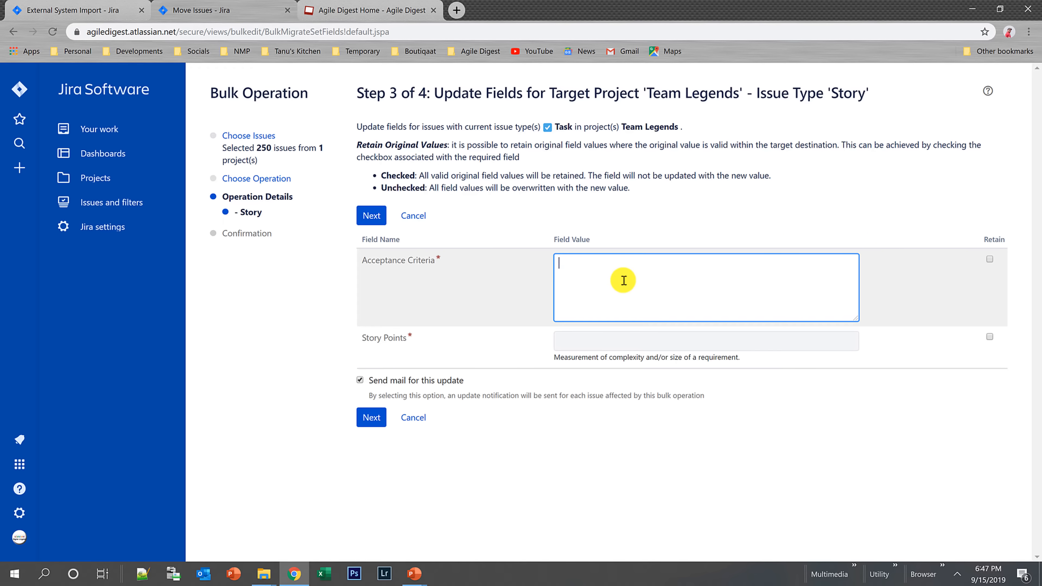
pyautogui.click(610, 343)
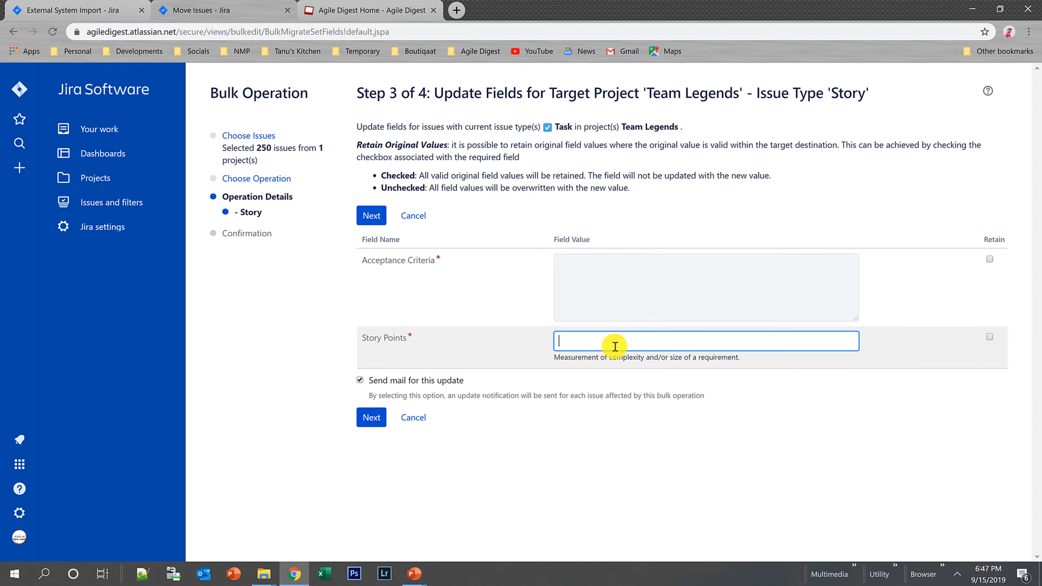
pyautogui.write('0')
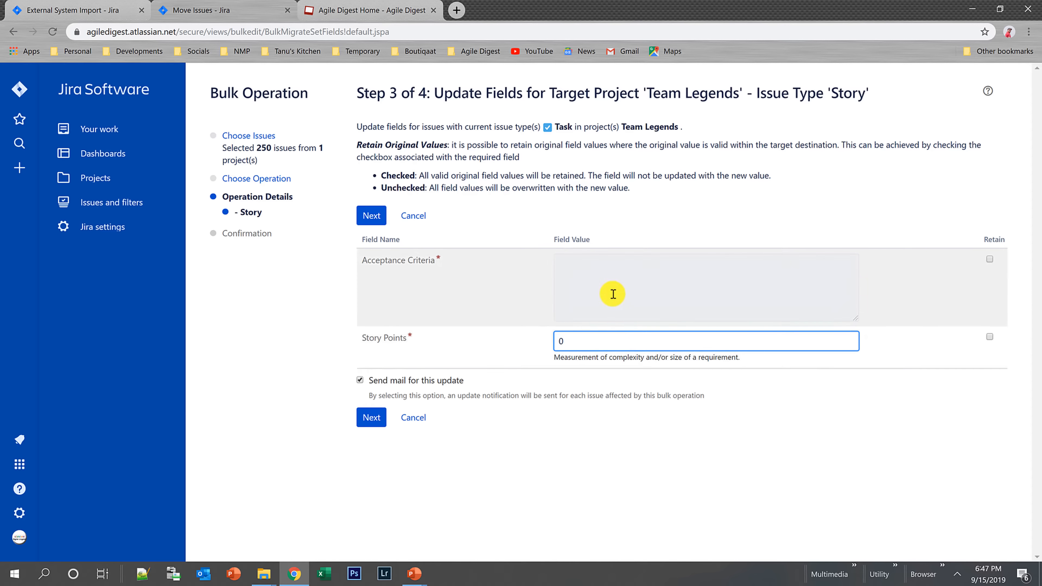
pyautogui.click(605, 292)
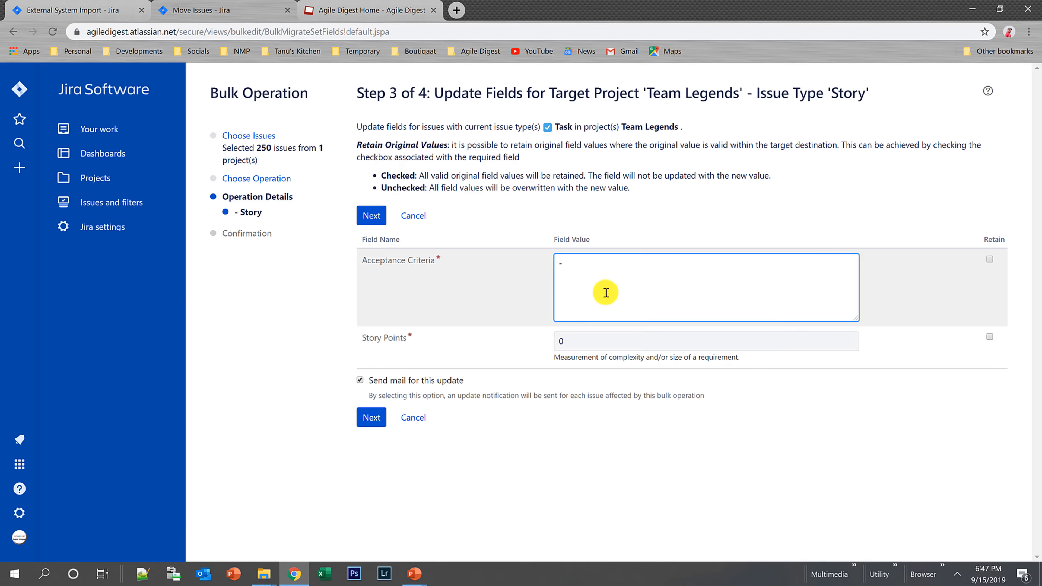
pyautogui.write('-Part of Description-')
pyautogui.click(737, 458)
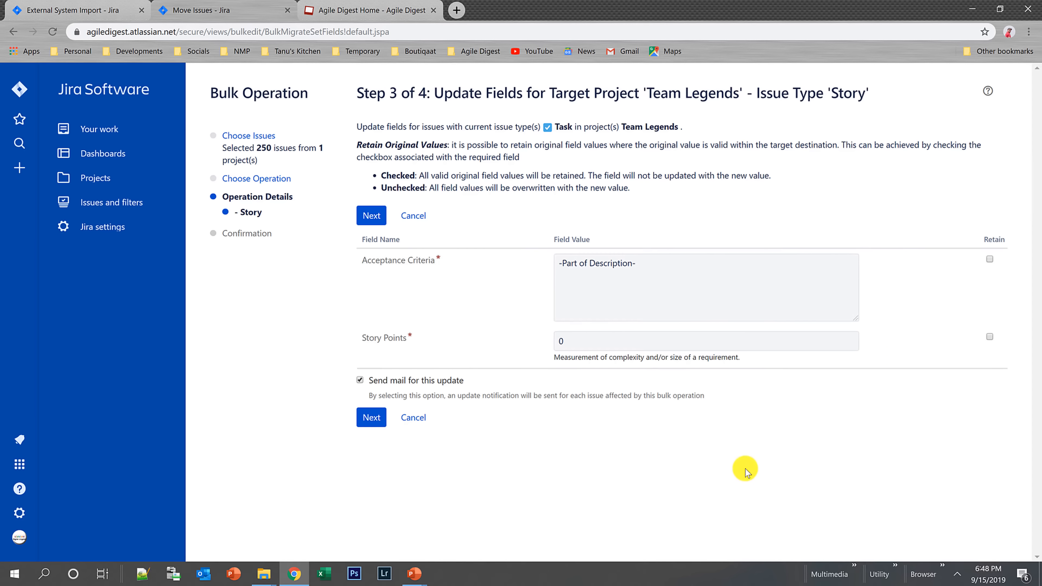
pyautogui.click(989, 259)
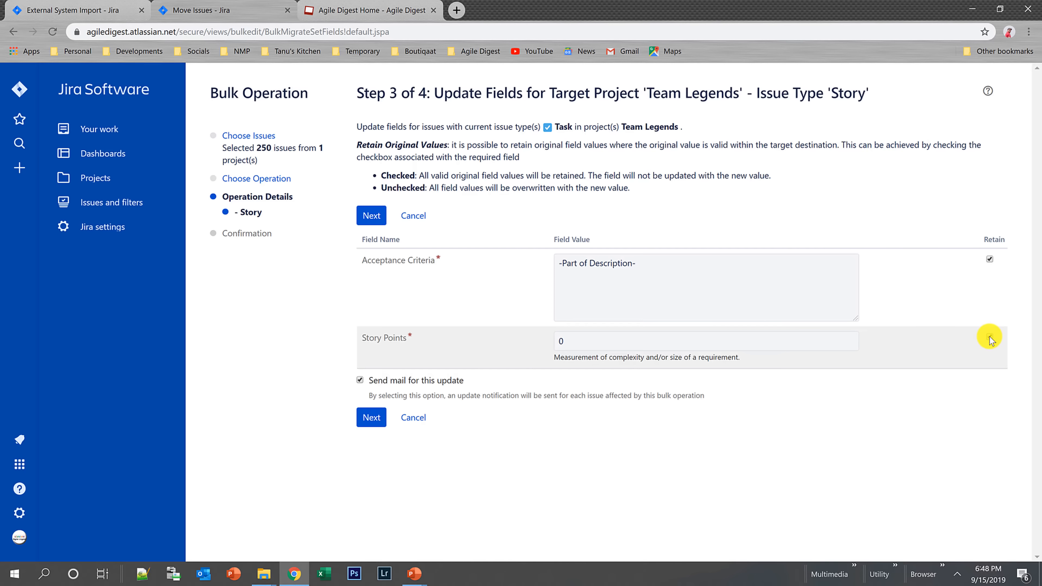
pyautogui.click(989, 337)
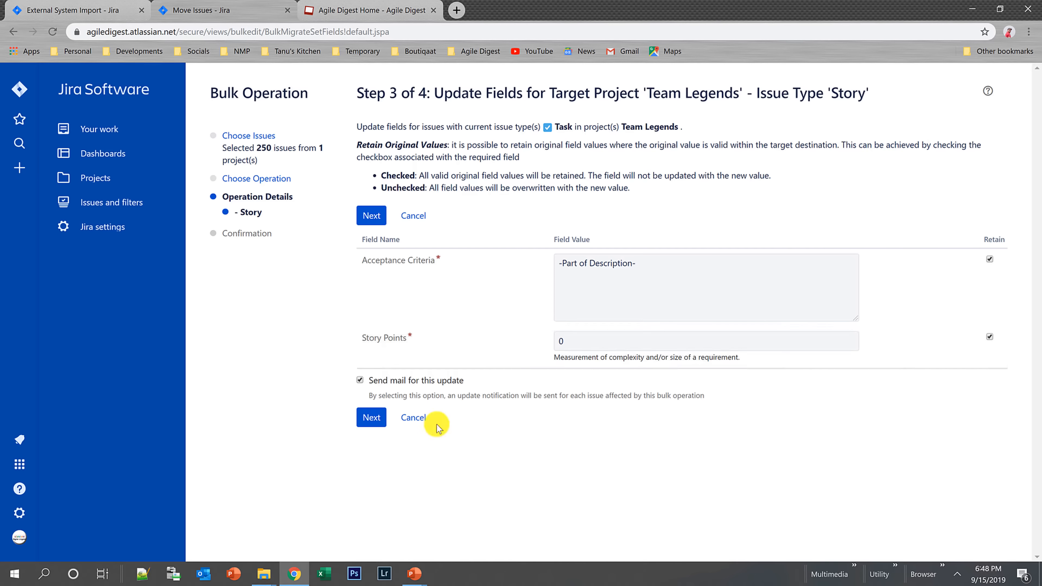
# - Confirm the bulk move of the Team Legends tasks to Story and acknowledge the bulk operation
pyautogui.click(371, 421)
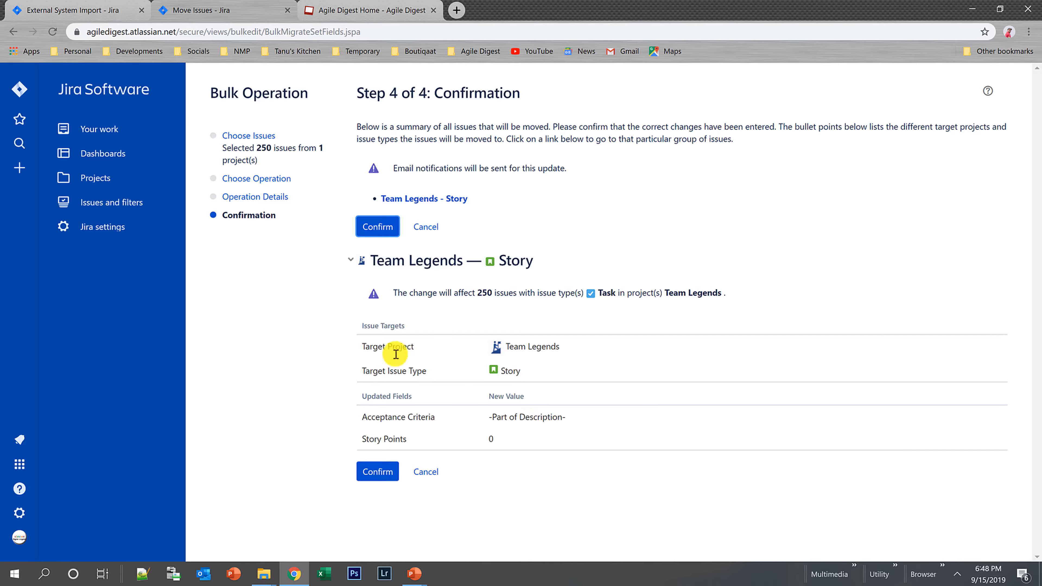
pyautogui.click(377, 476)
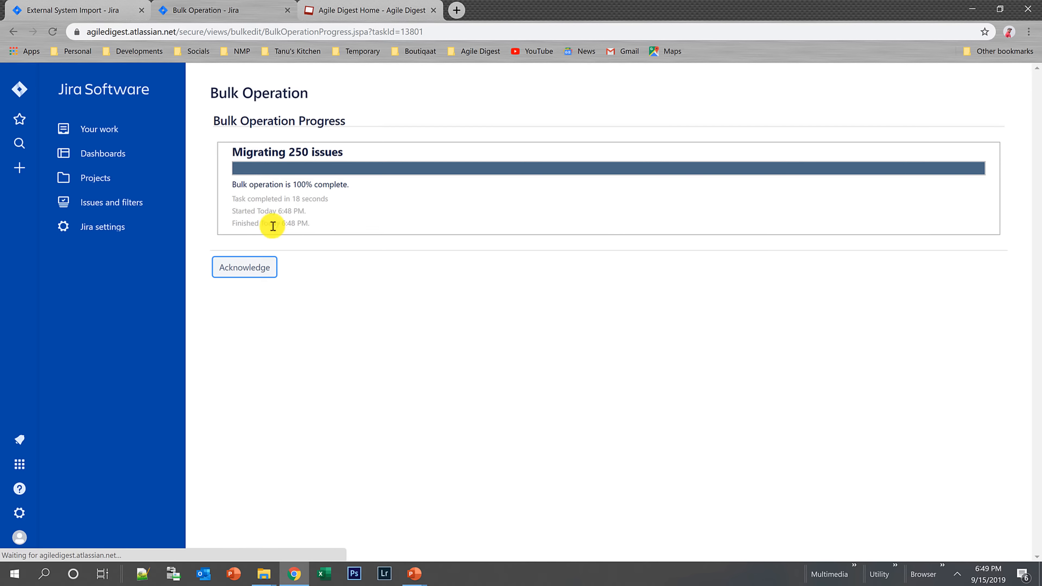
pyautogui.click(229, 271)
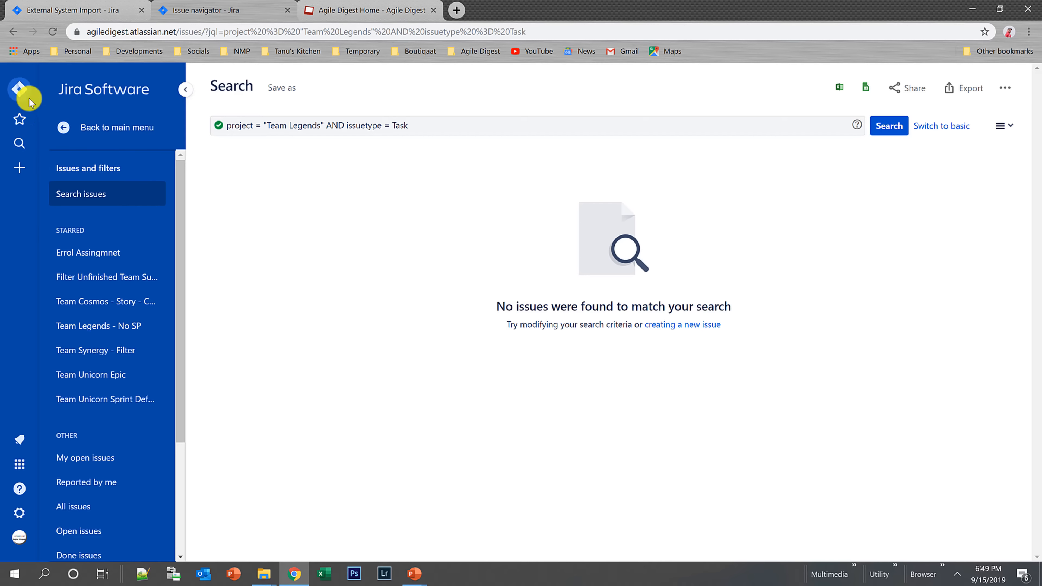
# - Return to the Jira home page and open the Team Legends project's backlog from the projects list
pyautogui.click(20, 92)
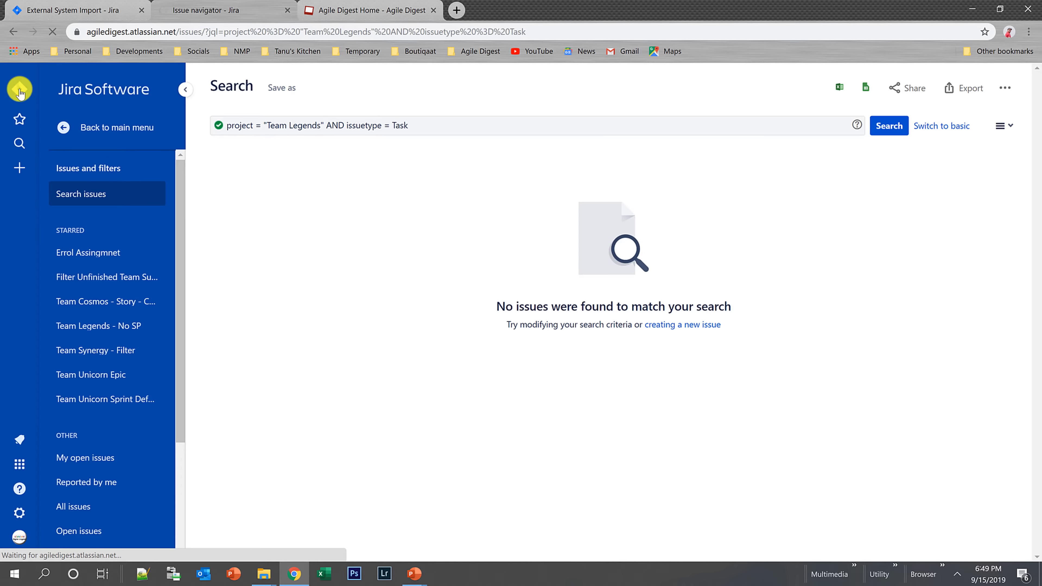
pyautogui.click(61, 8)
pyautogui.click(201, 9)
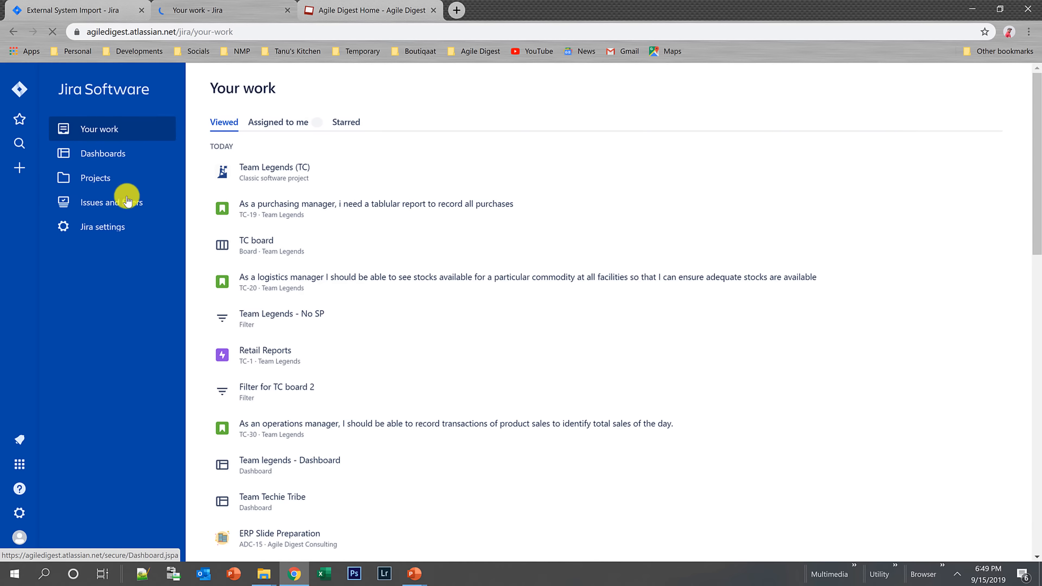
pyautogui.click(106, 185)
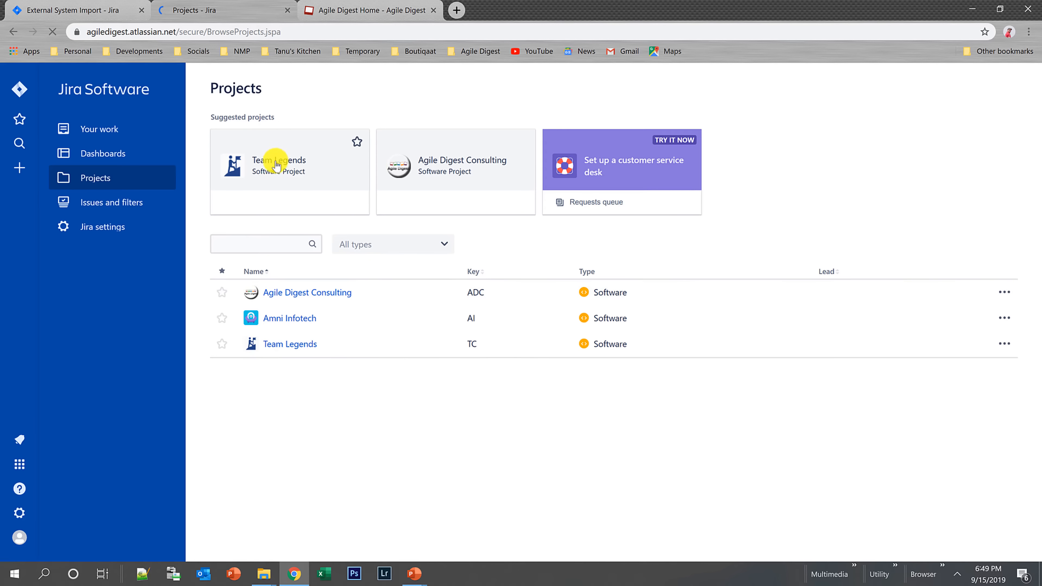
pyautogui.click(275, 165)
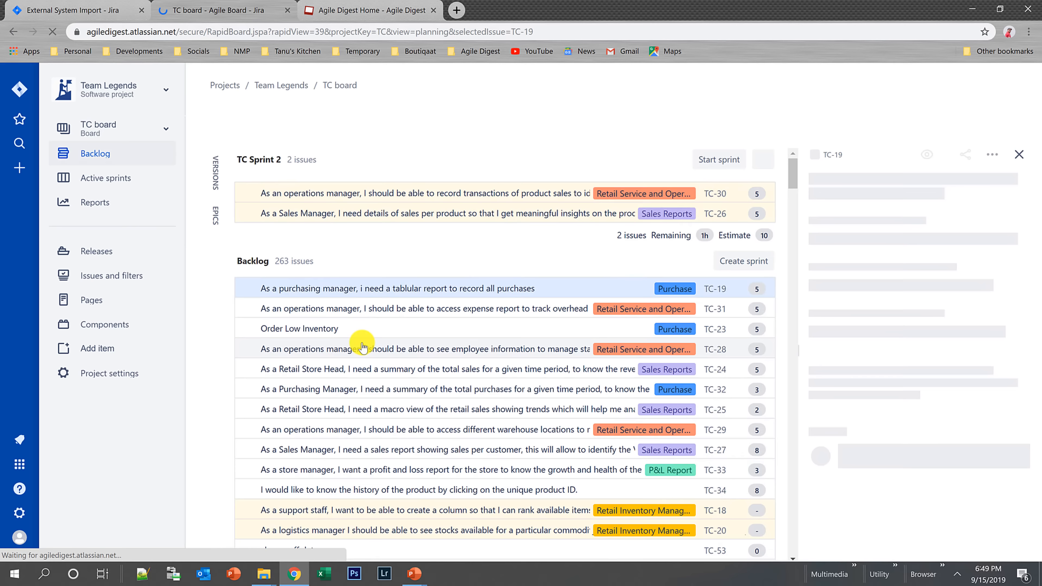
# - Examine the converted stories in the backlog, opening "Toggle Removal - 18" to check its description, acceptance criteria and story points
pyautogui.scroll(-12, 363, 346)
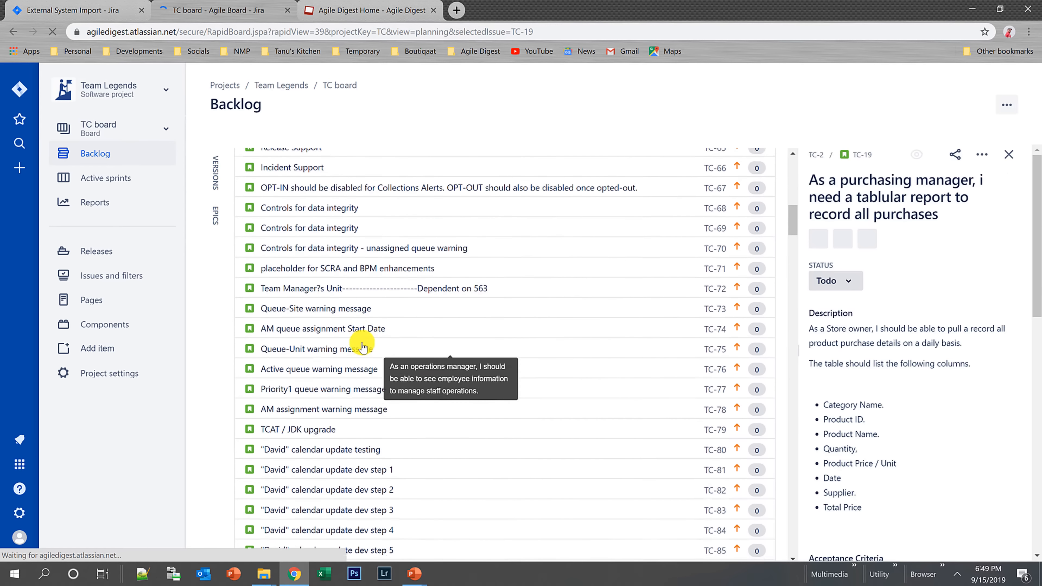
pyautogui.scroll(-5, 363, 347)
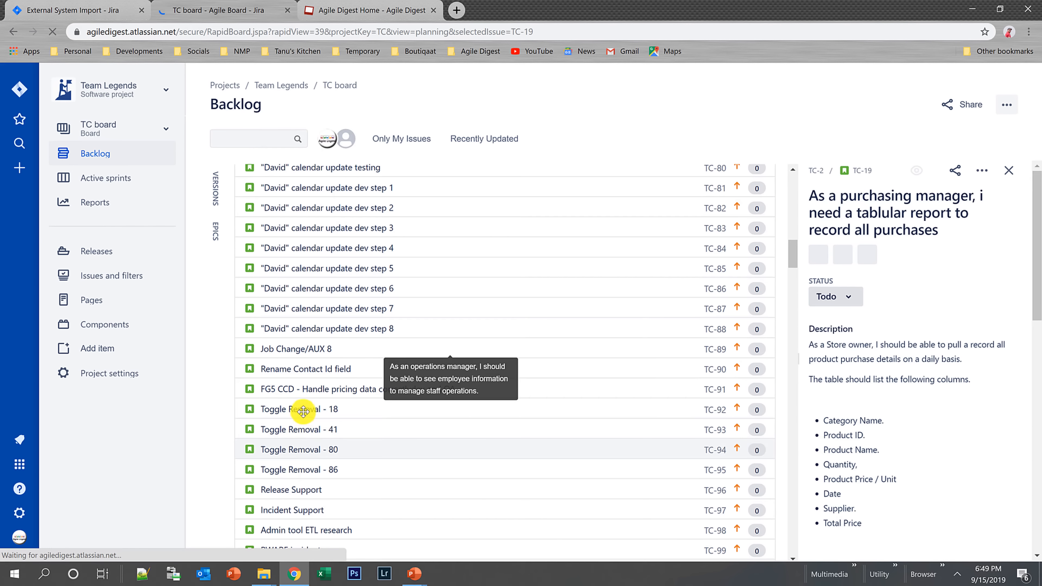
pyautogui.click(303, 411)
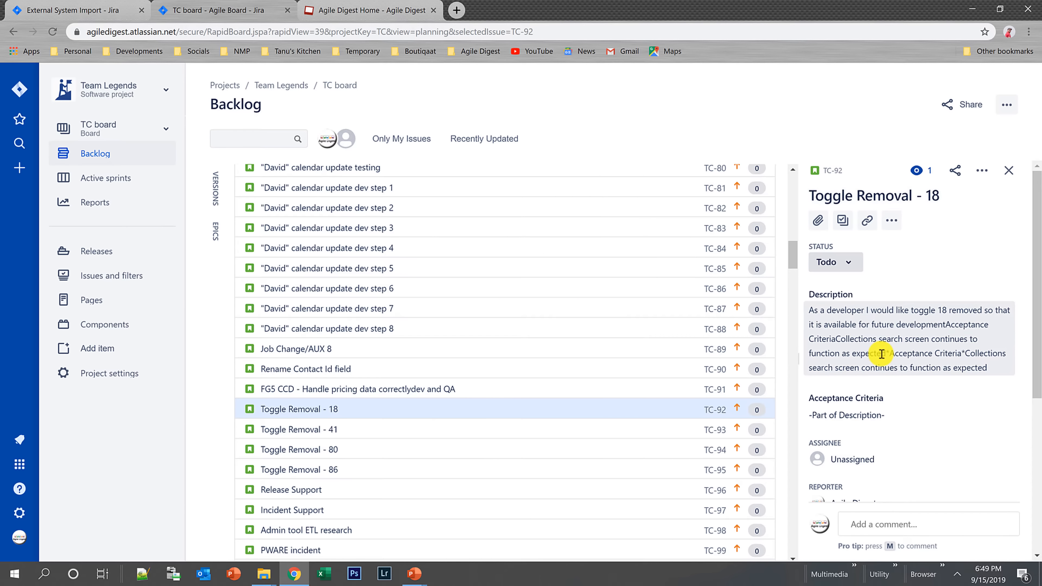
pyautogui.scroll(-1, 881, 354)
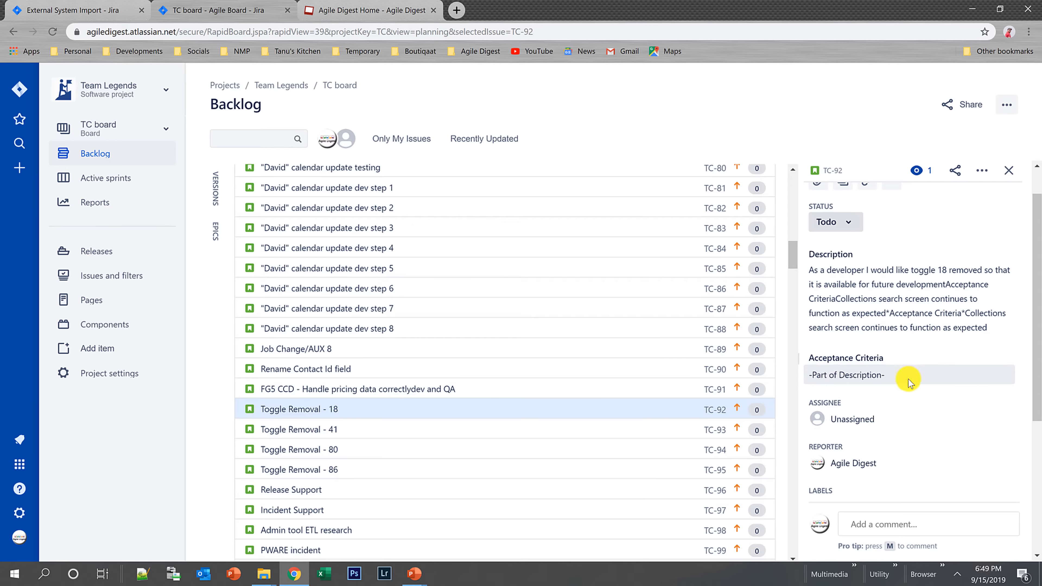
pyautogui.scroll(1, 898, 380)
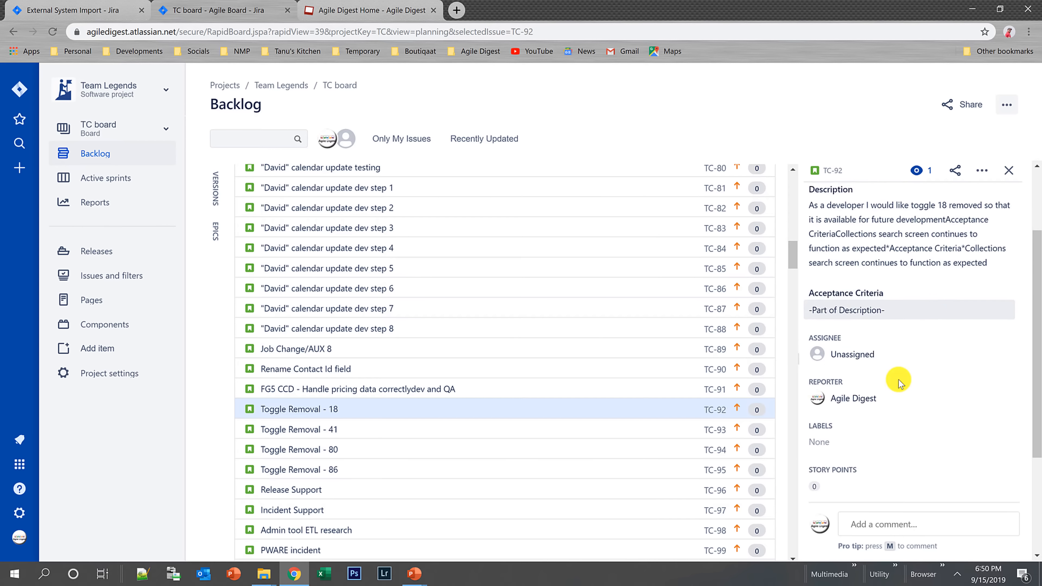
pyautogui.scroll(-6, 898, 383)
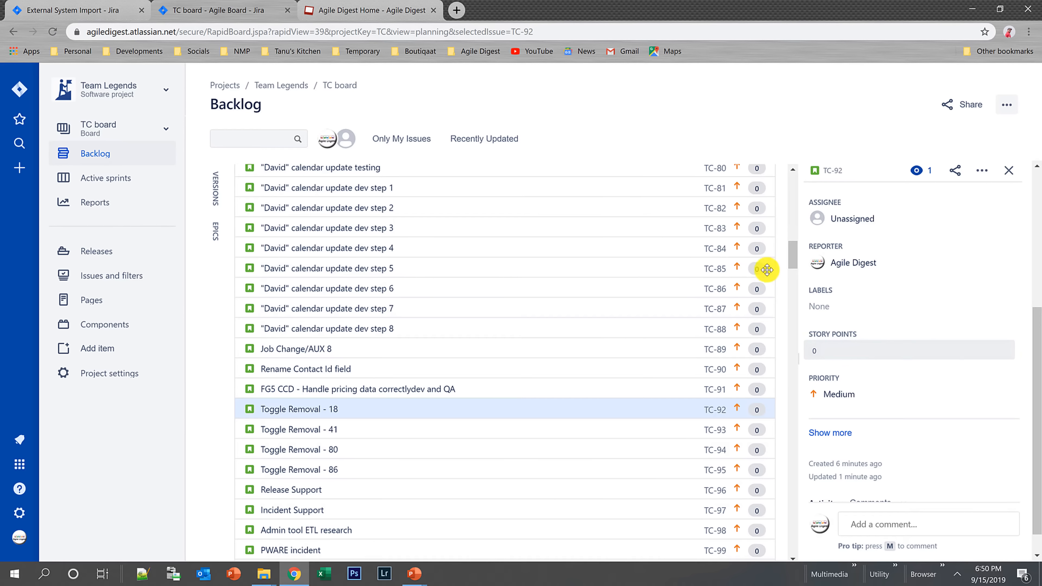
pyautogui.scroll(-3, 794, 279)
pyautogui.moveTo(793, 279); pyautogui.dragTo(793, 256)
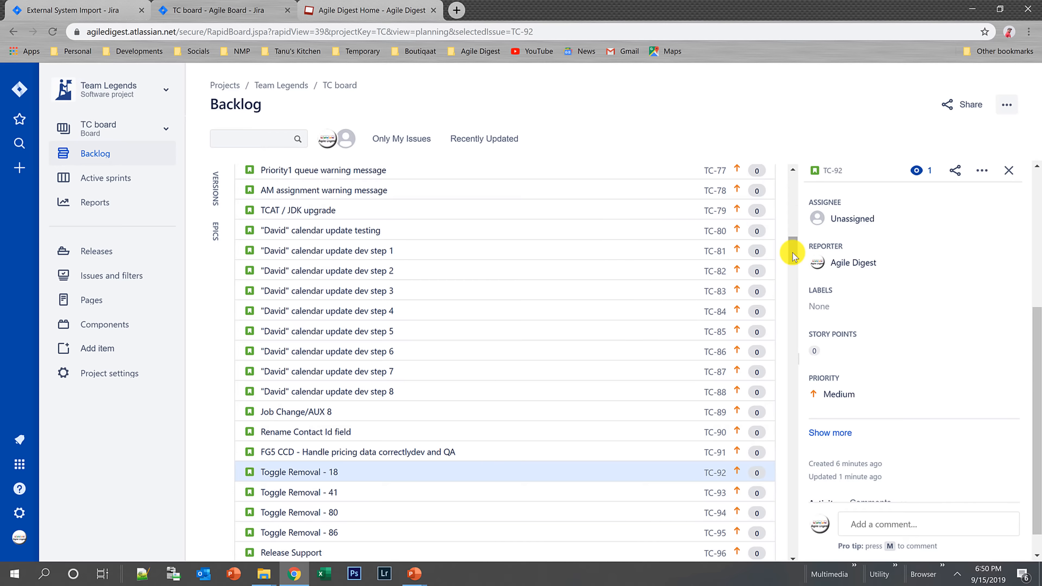
pyautogui.moveTo(792, 255); pyautogui.dragTo(792, 162)
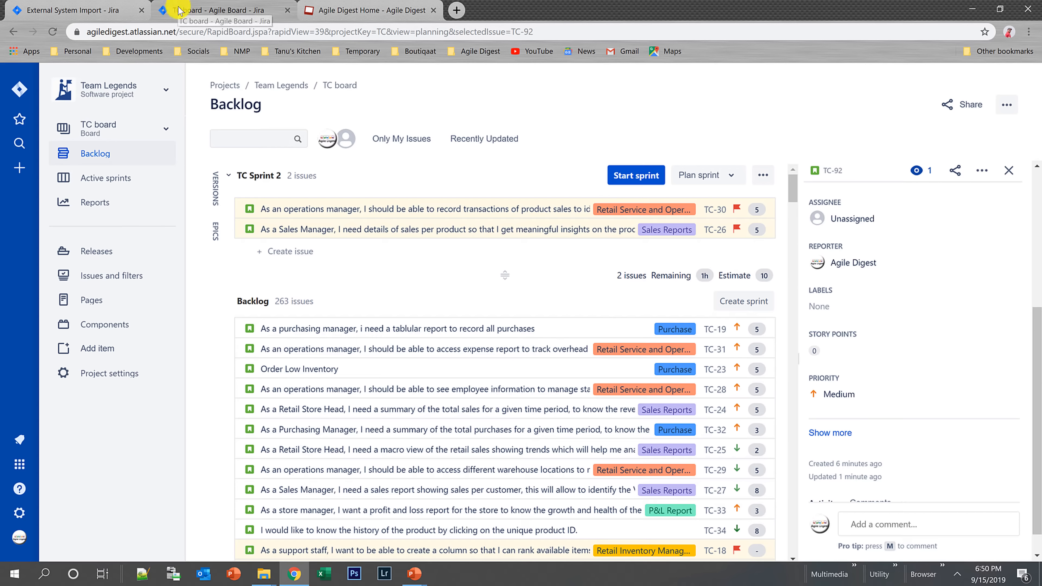
pyautogui.hotkey('alt', 'Tab')
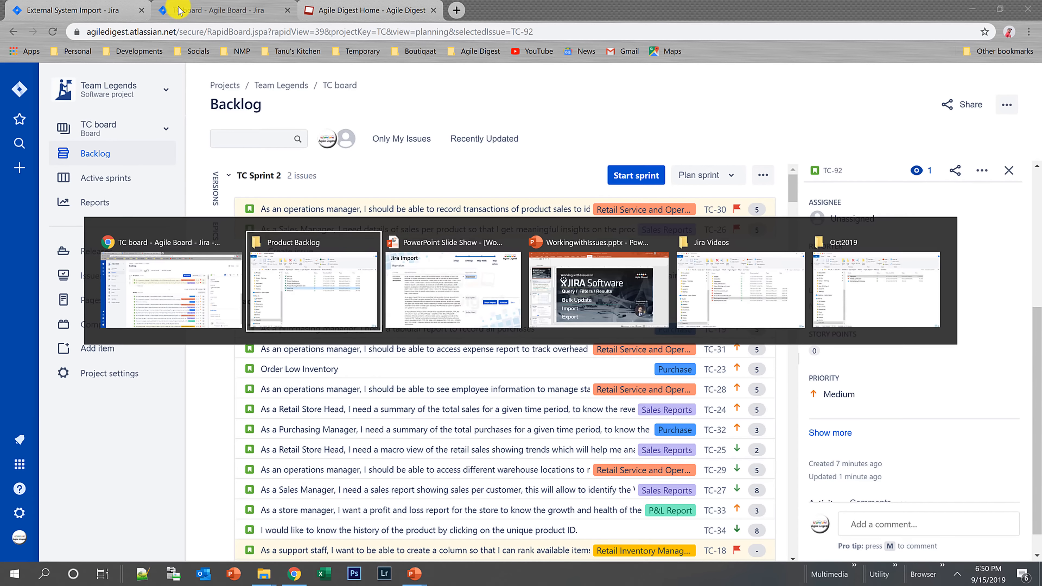
pyautogui.hotkey('alt', 'Tab')
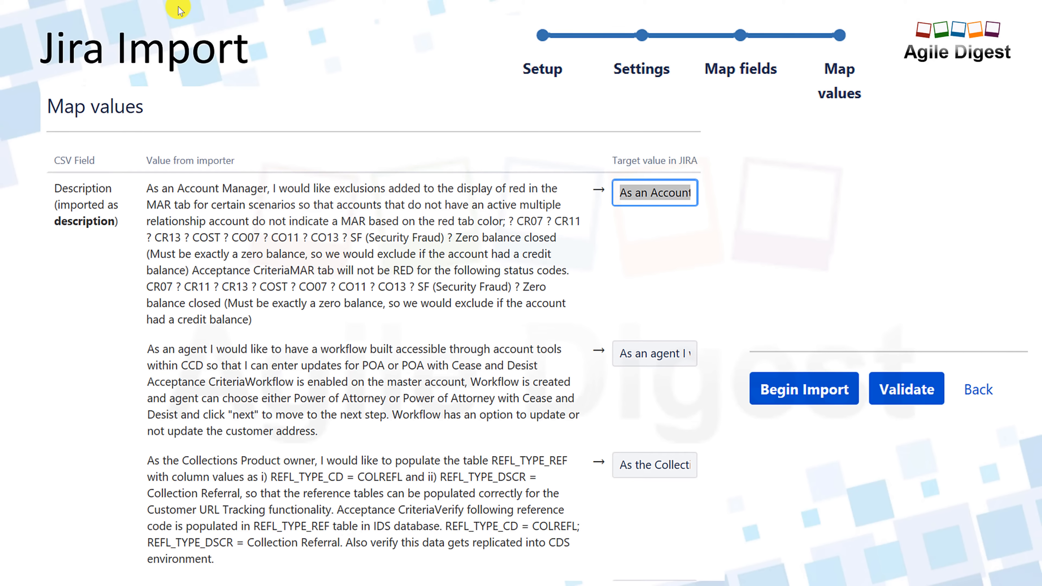
pyautogui.press('Right')
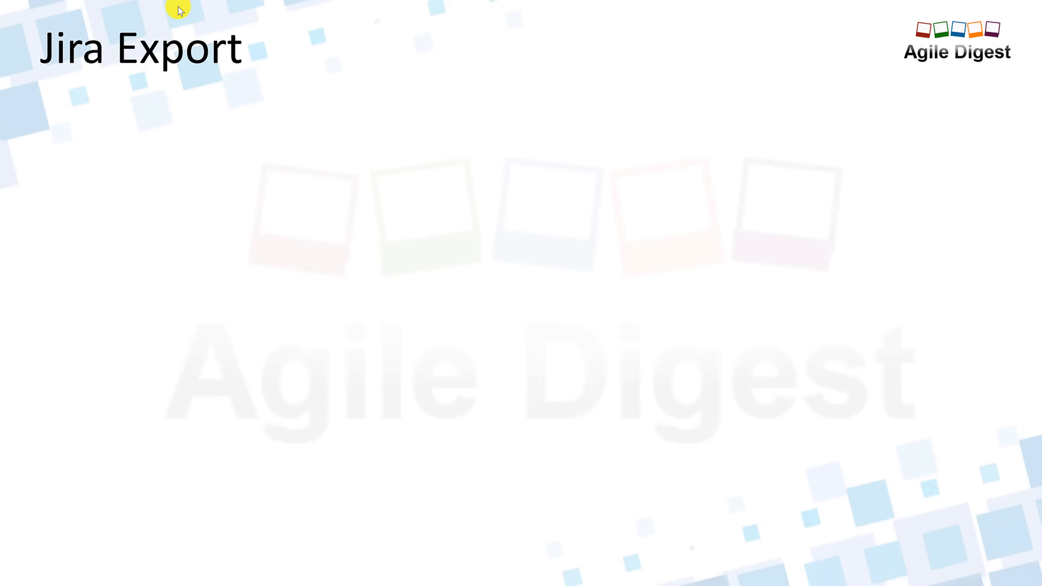
pyautogui.press('Right')
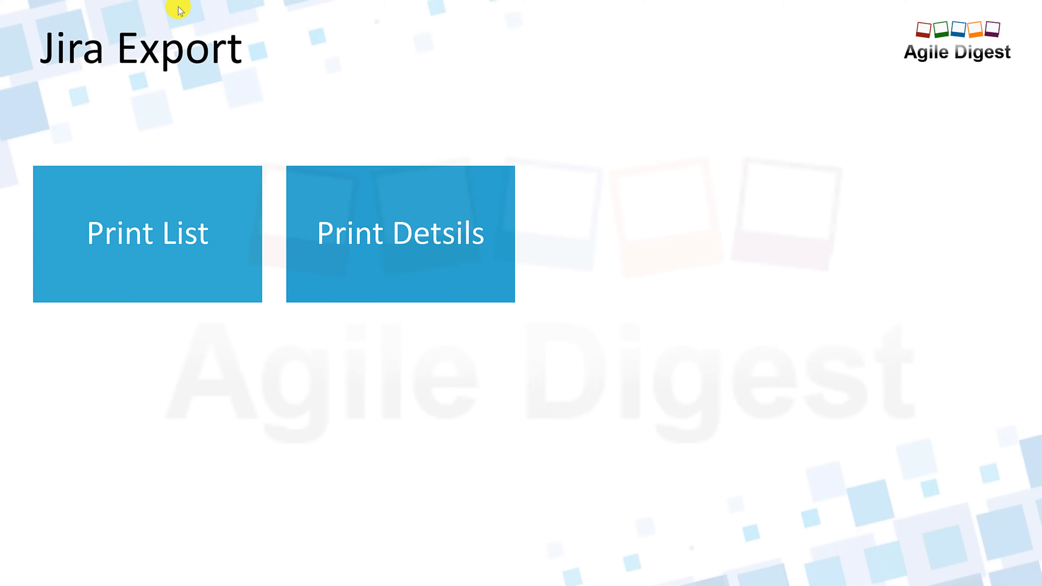
pyautogui.press('Right')
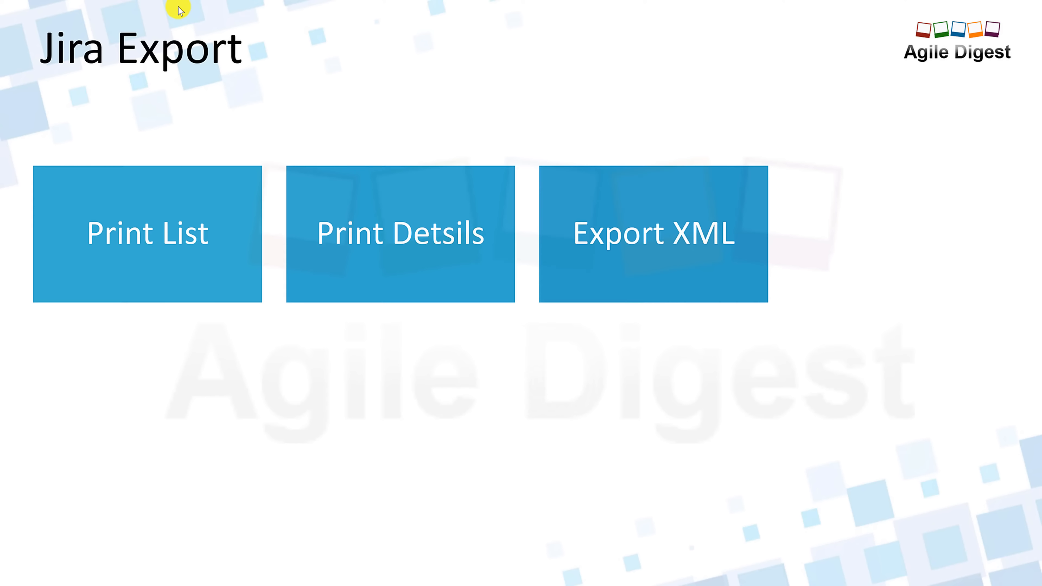
pyautogui.press('Right')
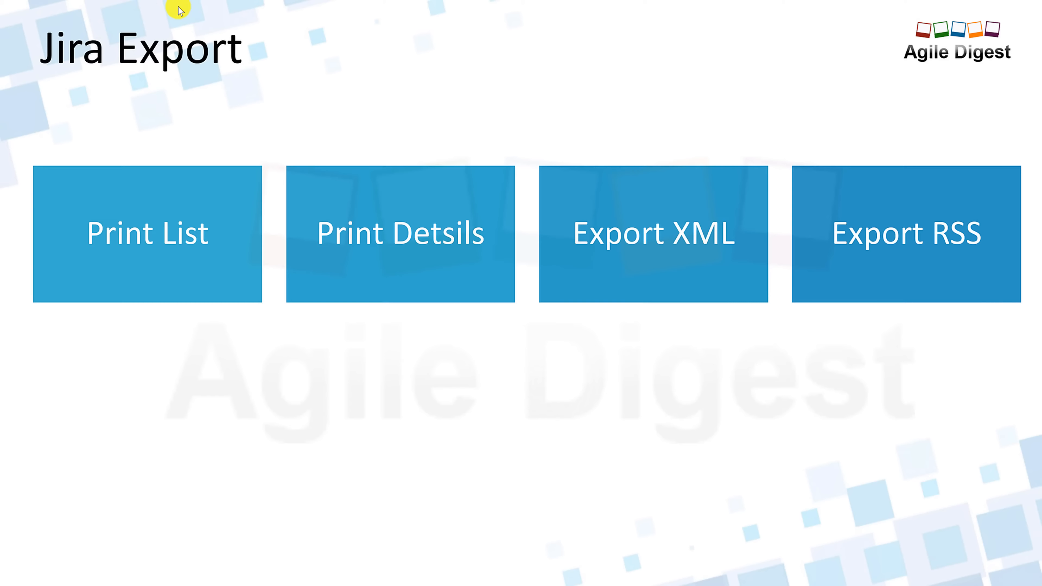
pyautogui.press('Right')
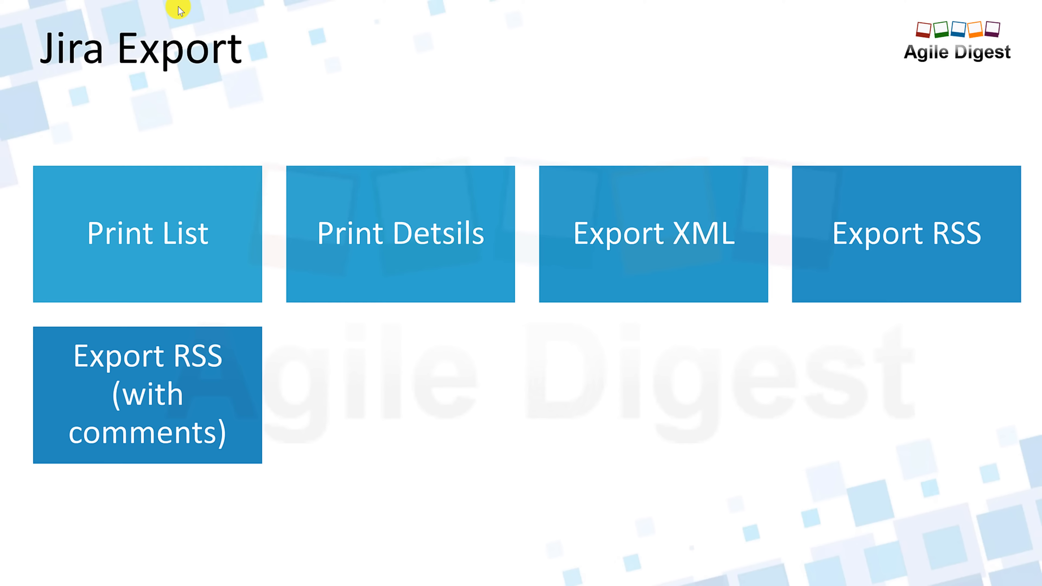
pyautogui.press('Right')
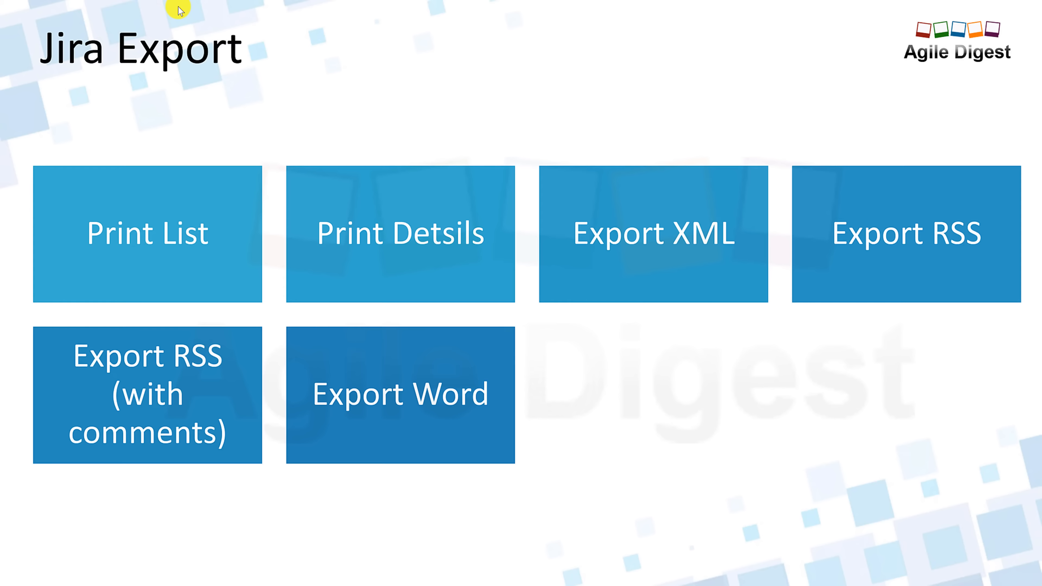
pyautogui.press('Right')
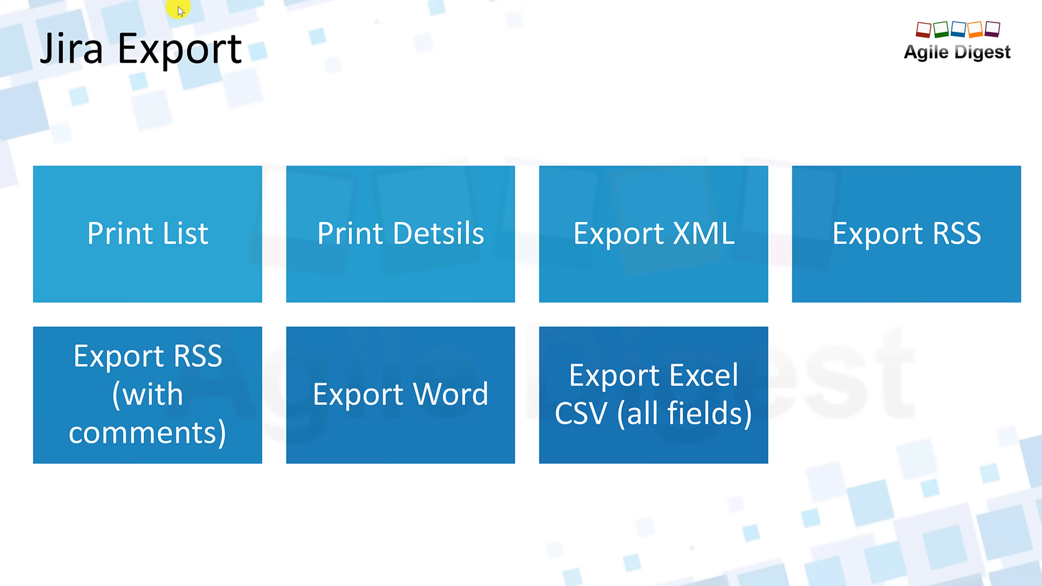
pyautogui.press('Right')
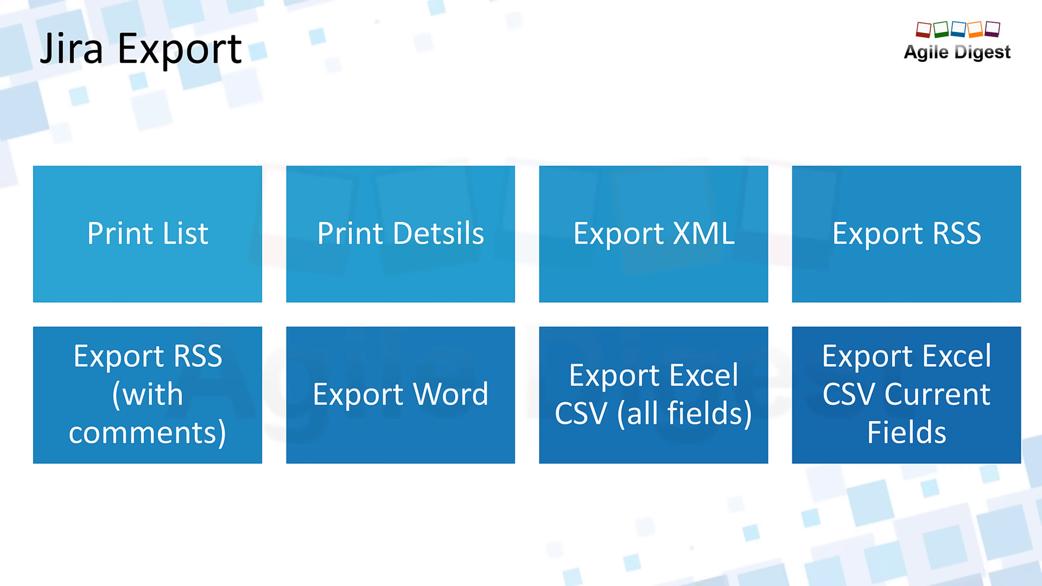
# - Switch to the Chrome browser and go back from the TC board backlog to the Your work page
pyautogui.hotkey('alt', 'Tab')
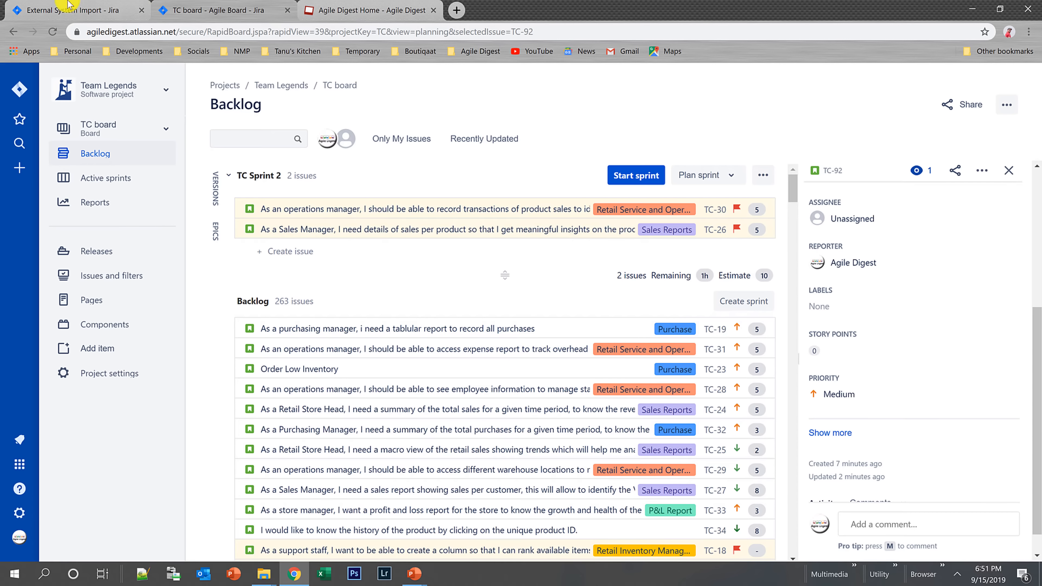
pyautogui.click(67, 6)
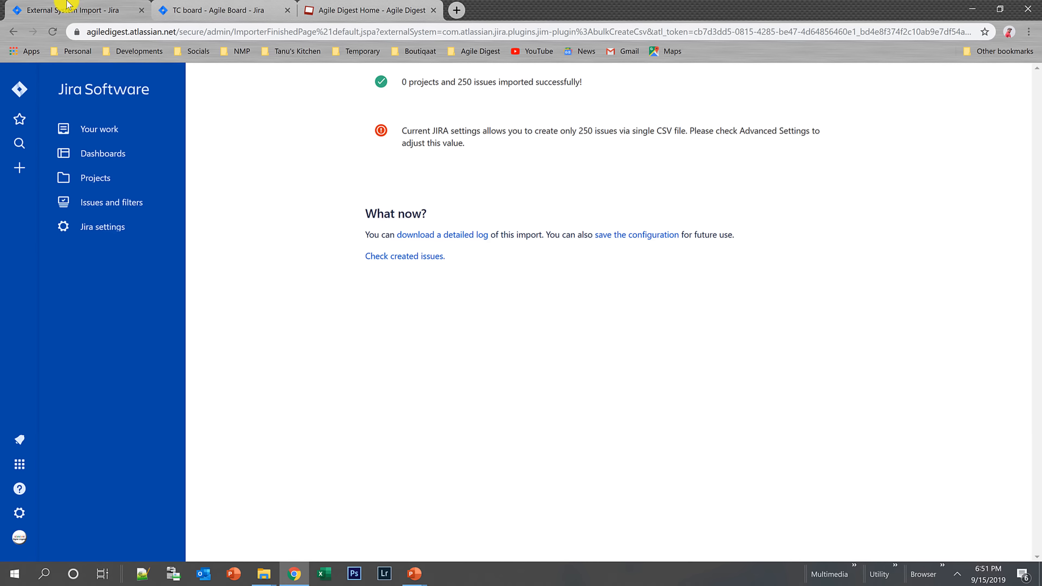
pyautogui.click(212, 5)
pyautogui.click(13, 33)
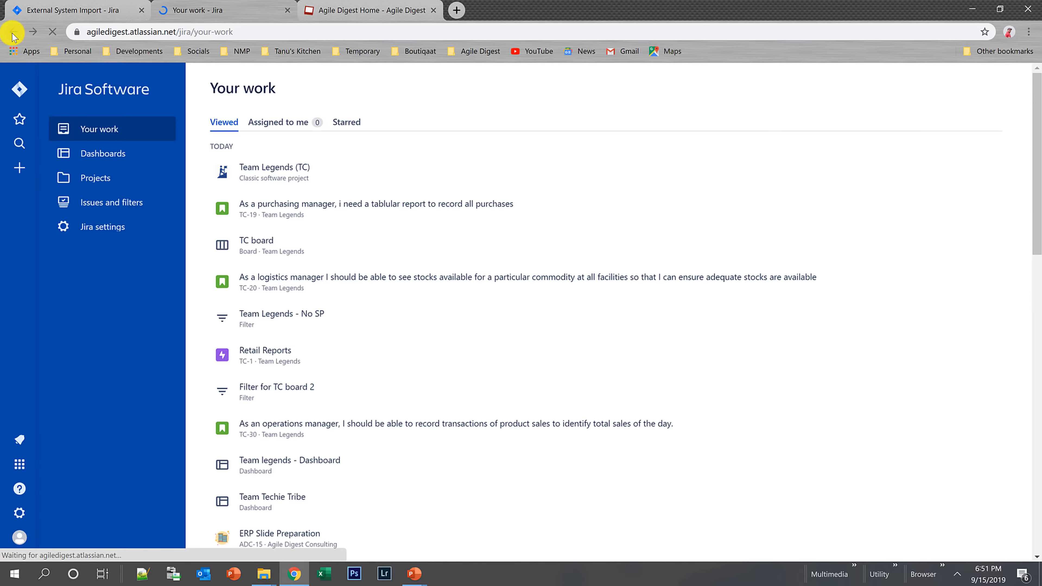
# - Open the "Team Legends - No SP" filter and export its results as Excel CSV with the current fields
pyautogui.click(17, 142)
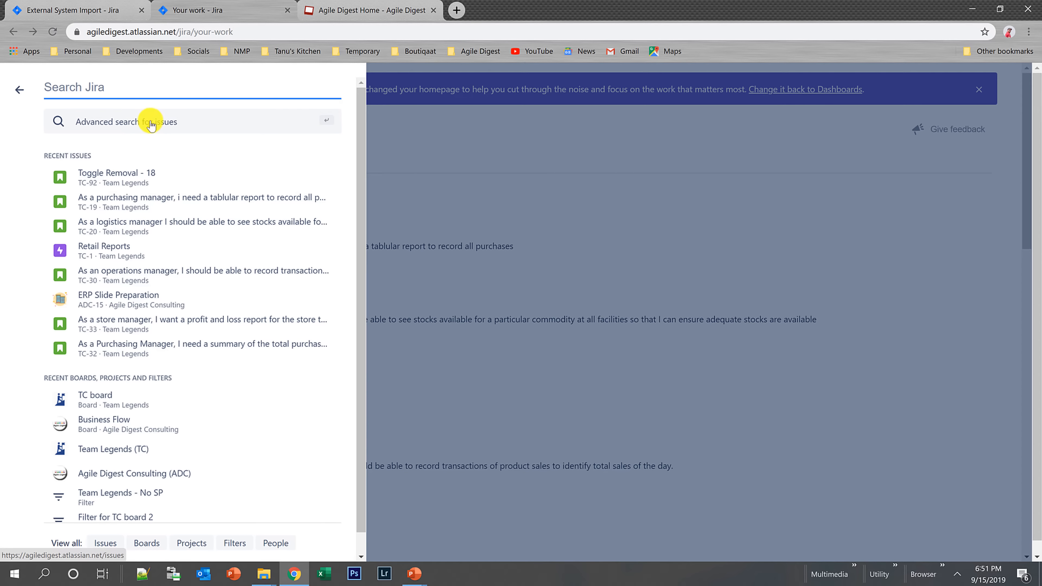
pyautogui.click(143, 500)
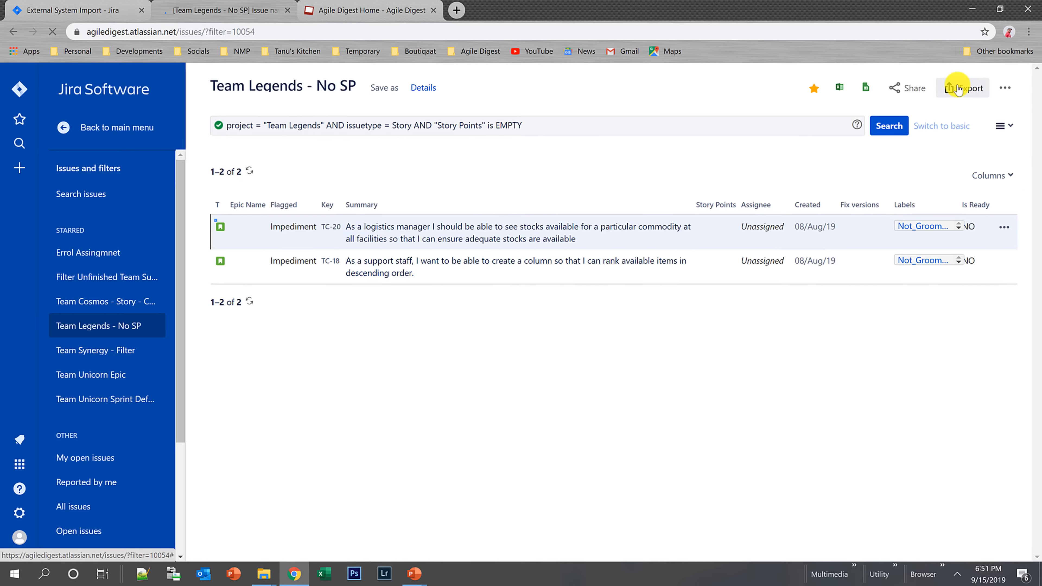
pyautogui.click(953, 95)
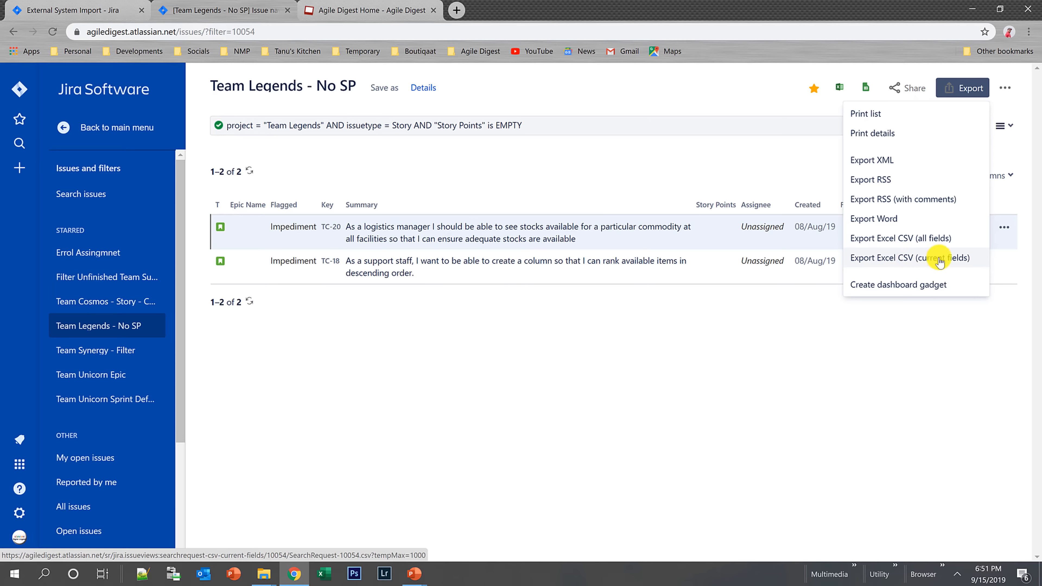
pyautogui.click(683, 359)
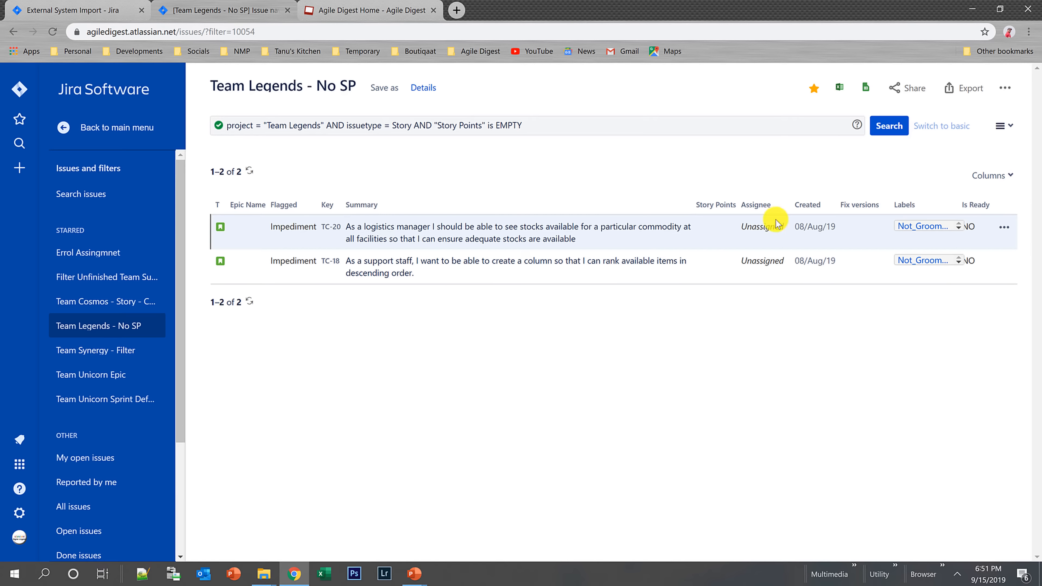
pyautogui.click(975, 88)
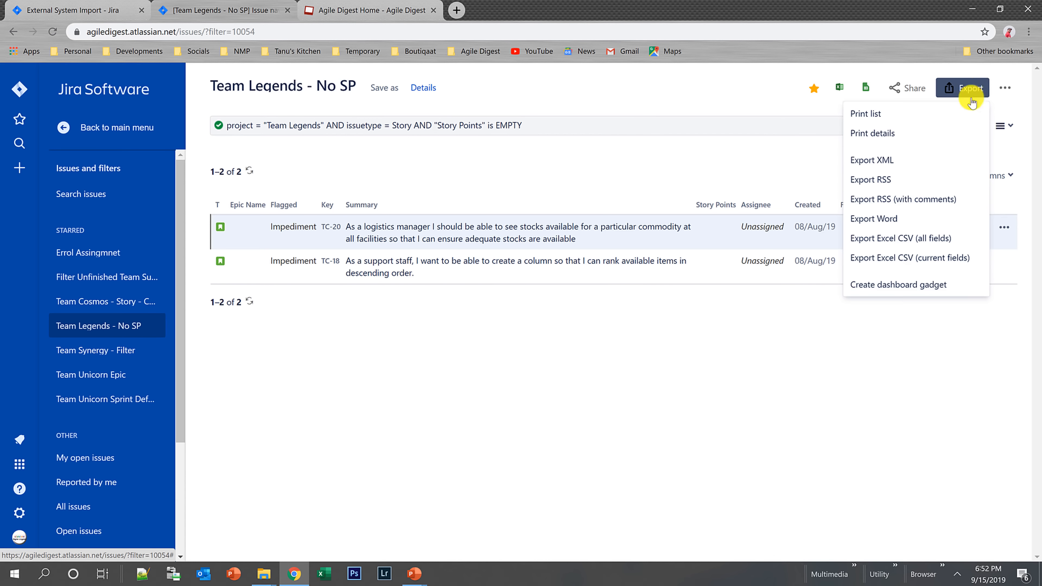
pyautogui.click(879, 262)
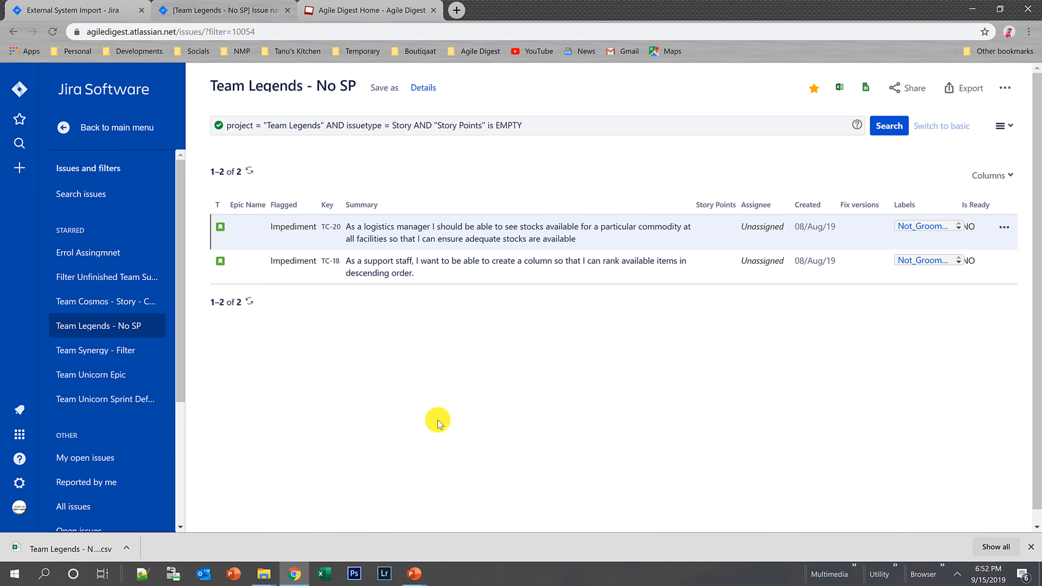
# - Open the downloaded Team Legends - No SP CSV in Excel and autofit the widths of all columns
pyautogui.click(83, 548)
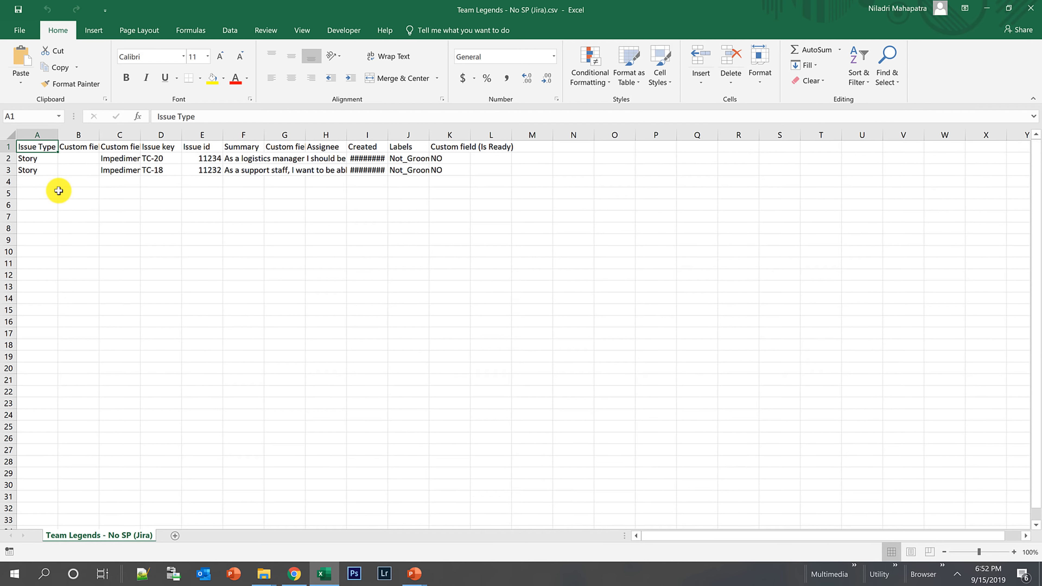
pyautogui.hotkey('ctrl', 'a')
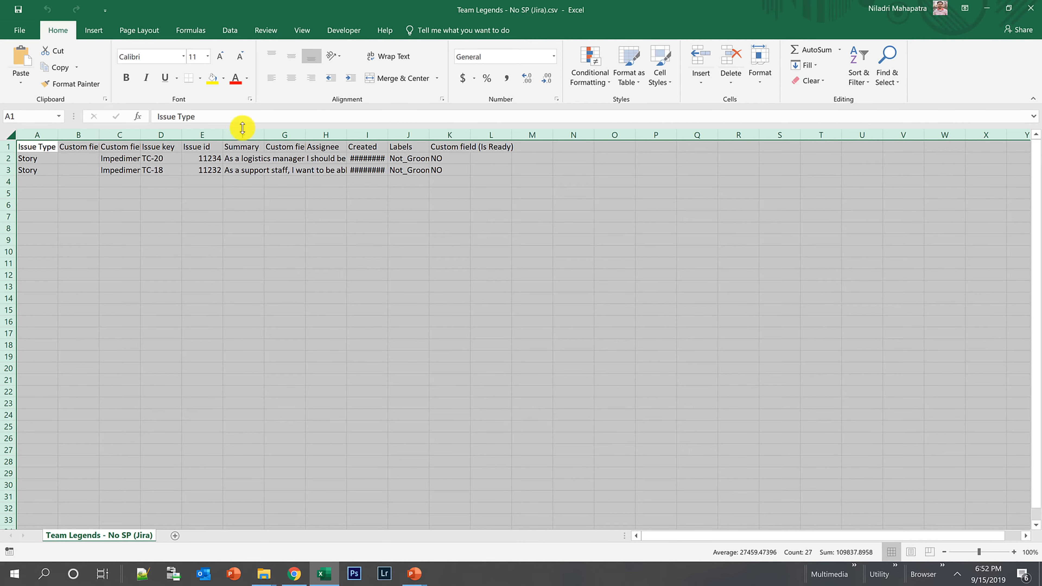
pyautogui.doubleClick(265, 135)
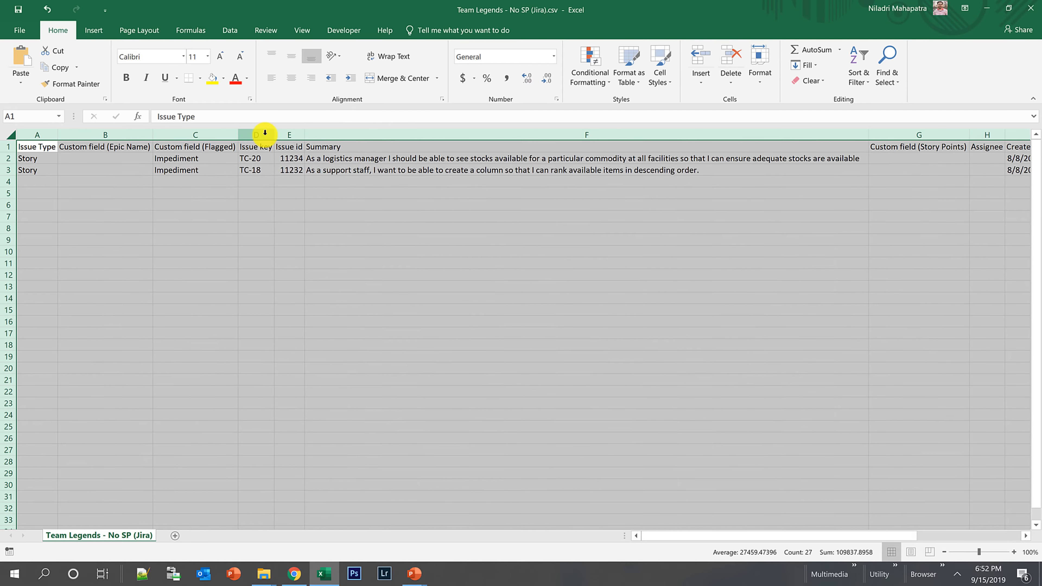
# - Examine the exported column headings in row 1, from Issue Type through Assignee, Created and the custom fields
pyautogui.click(337, 179)
pyautogui.press('Up')
pyautogui.press('Right')
pyautogui.press('Right')
pyautogui.press('Right')
pyautogui.press('Right')
pyautogui.press('Right')
pyautogui.press('Right')
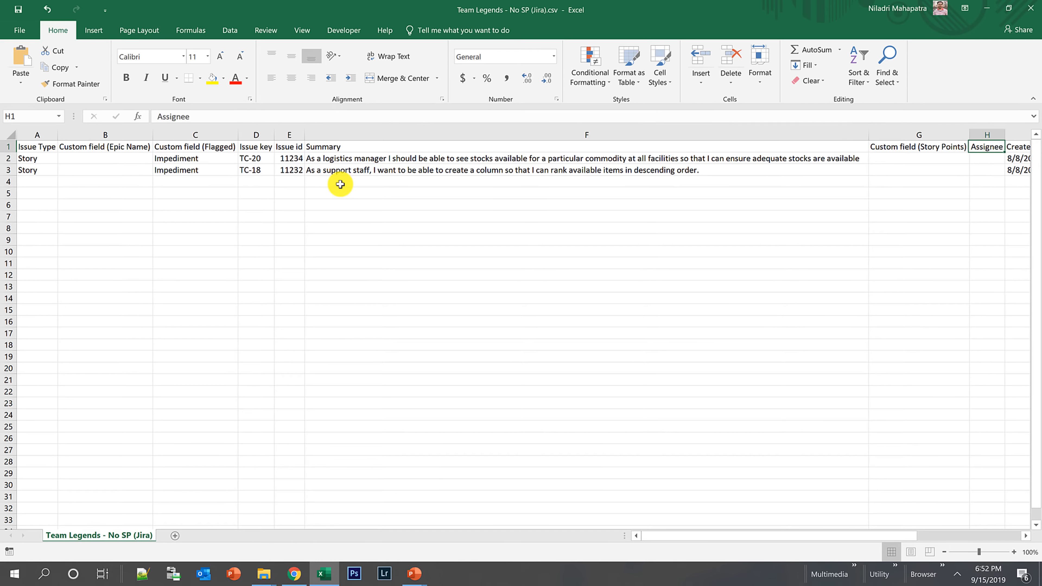
pyautogui.press('Left')
pyautogui.press('Left')
pyautogui.press('Left')
pyautogui.press('Left')
pyautogui.press('Left')
pyautogui.press('Left')
pyautogui.press('Left')
pyautogui.press('Left')
pyautogui.press('Left')
pyautogui.press('Left')
pyautogui.press('Left')
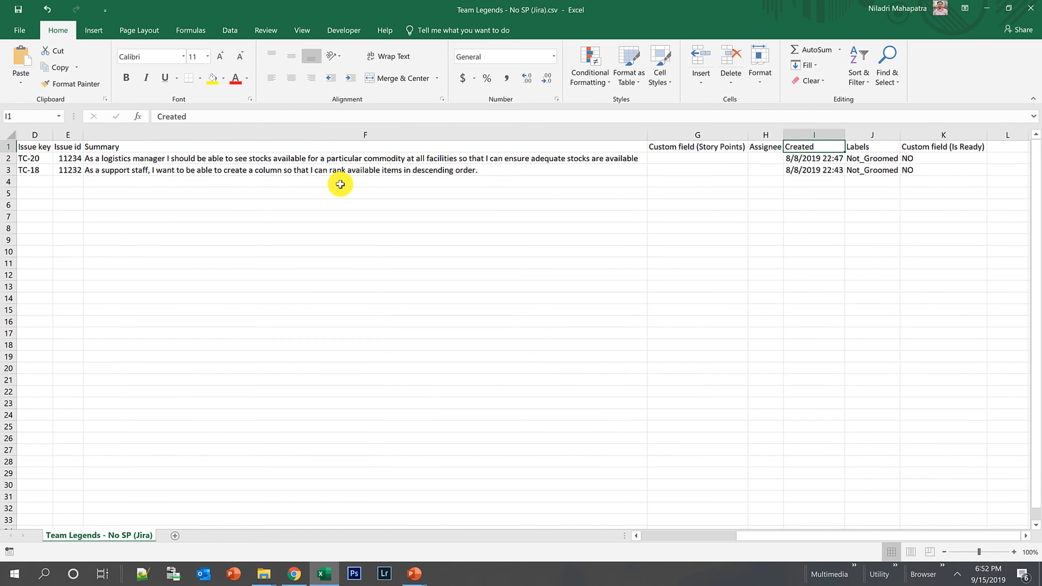
# - Switch to Chrome, shorten the filter query to project = "Team Legends", run the search and look through the results
pyautogui.hotkey('alt', 'Tab')
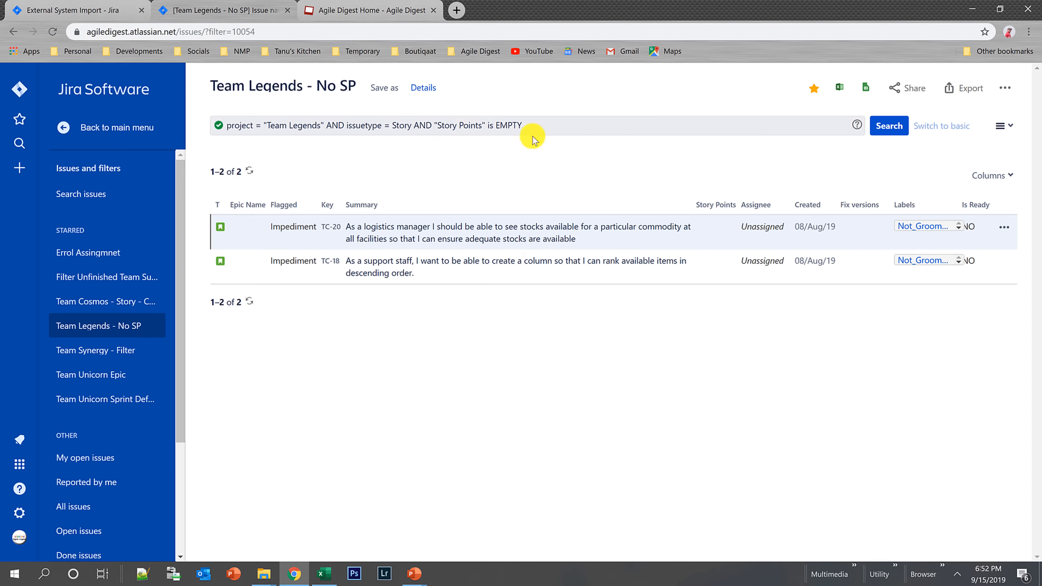
pyautogui.moveTo(531, 124); pyautogui.dragTo(327, 128)
pyautogui.press('BackSpace')
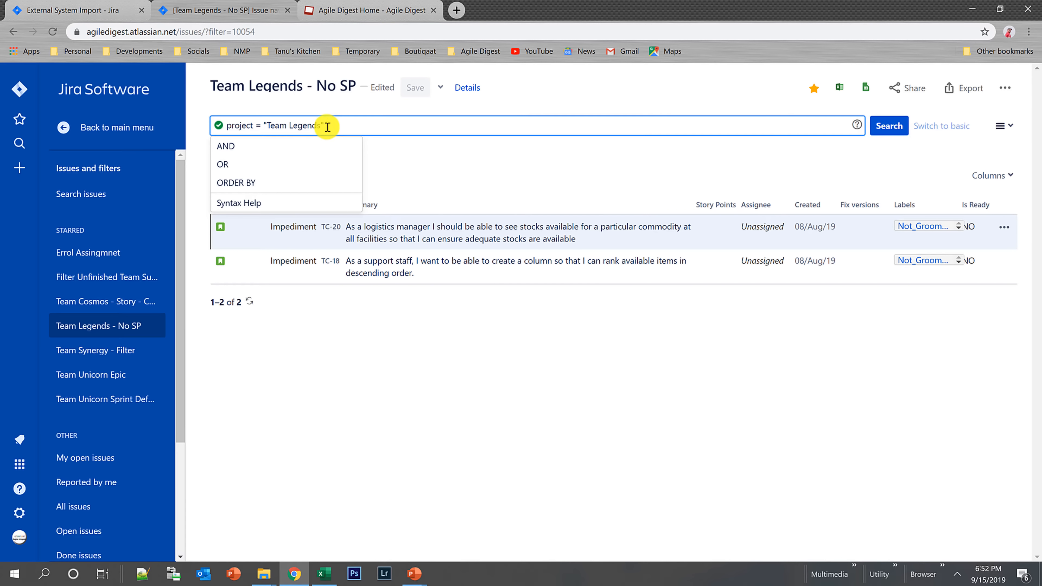
pyautogui.press('Return')
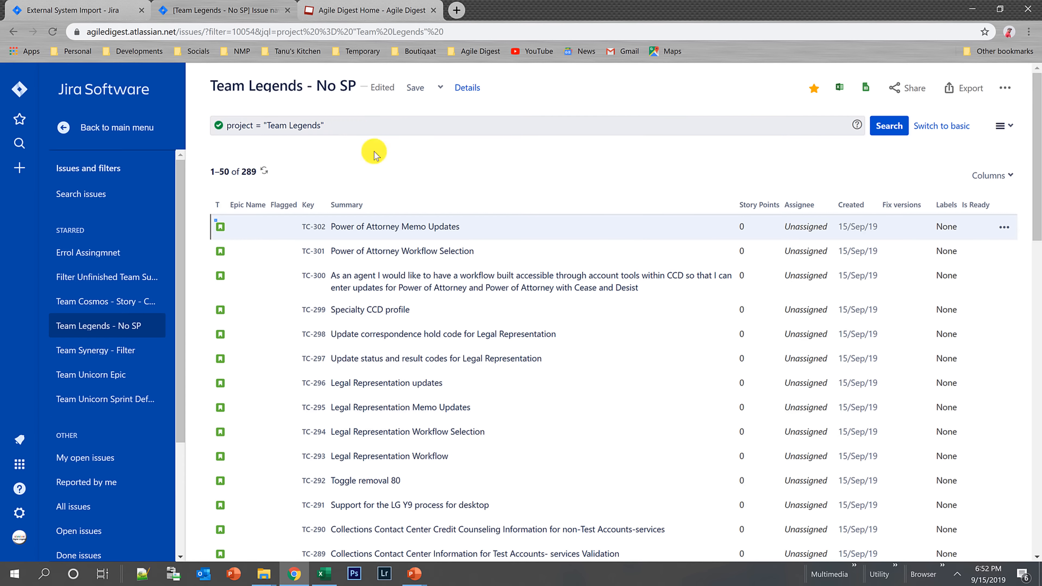
pyautogui.scroll(-15, 691, 268)
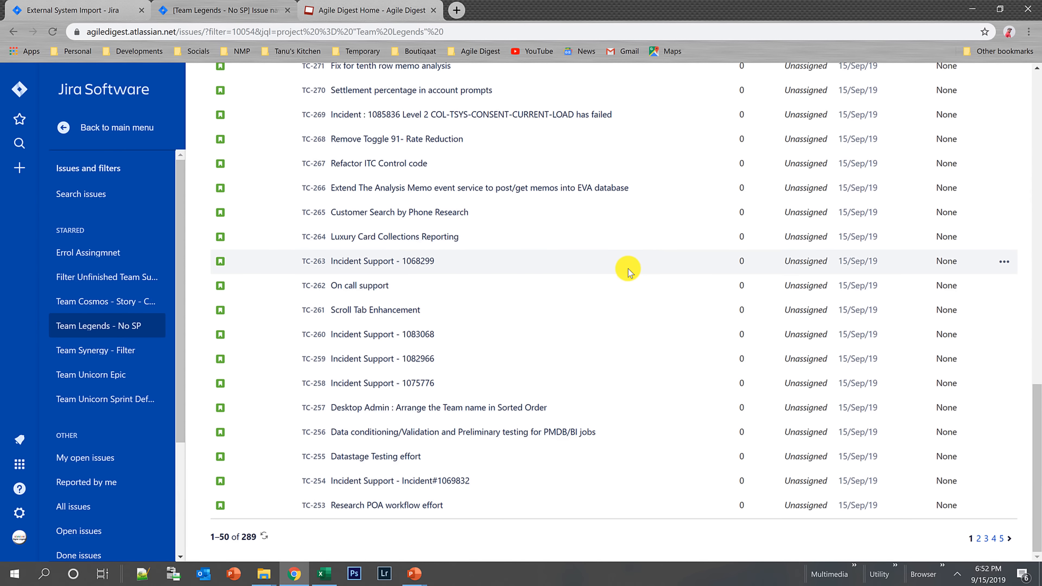
pyautogui.scroll(15, 691, 267)
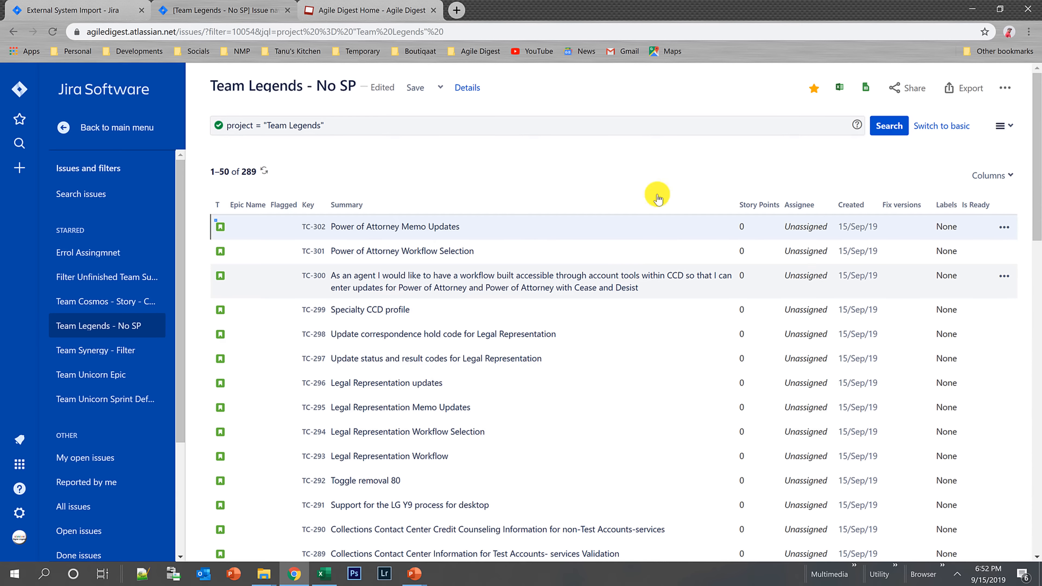
# - Export the Team Legends search results as Excel CSV with the current fields and open the downloaded file
pyautogui.click(972, 92)
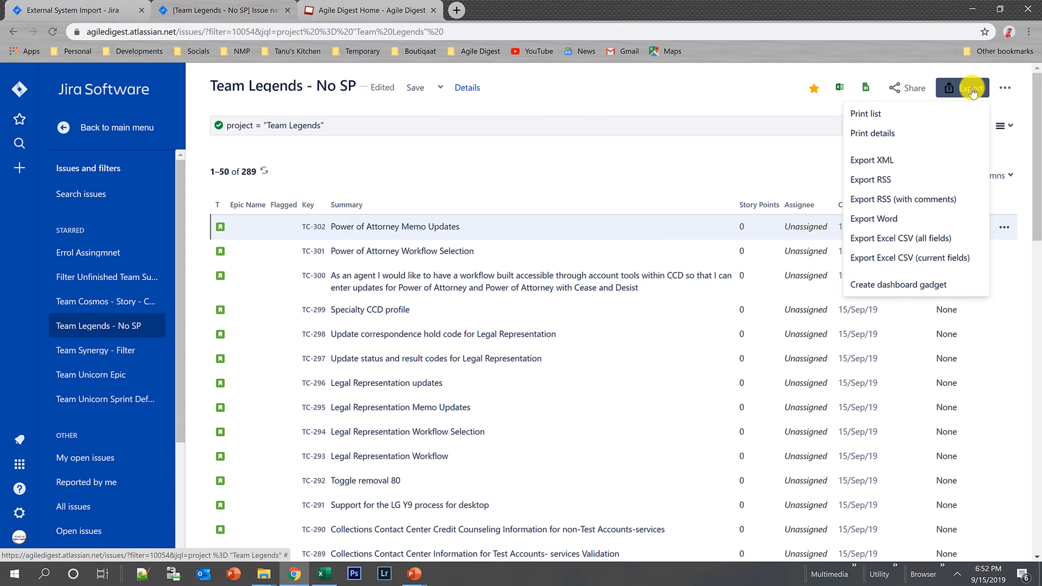
pyautogui.click(899, 259)
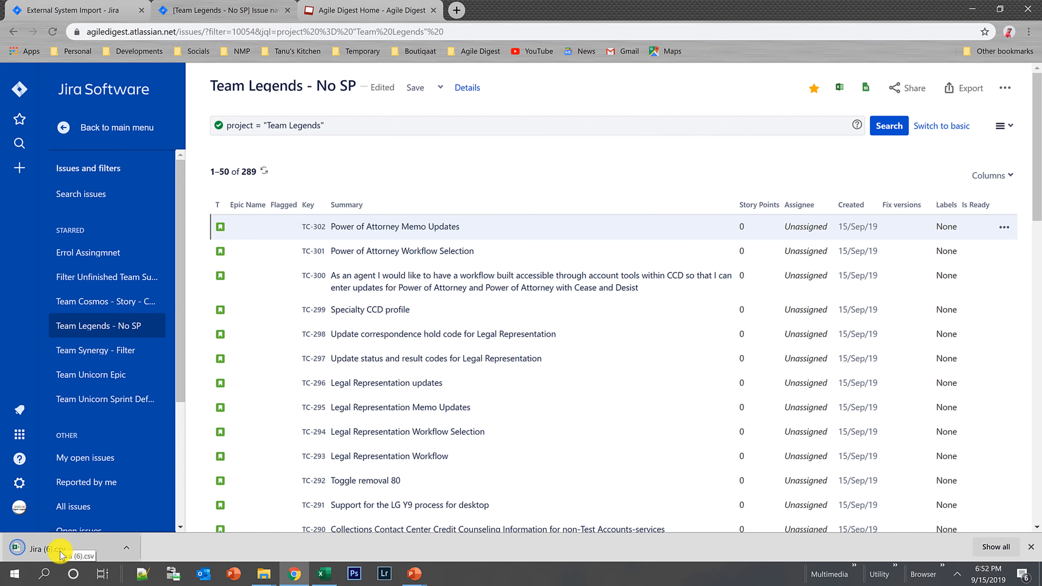
pyautogui.click(60, 554)
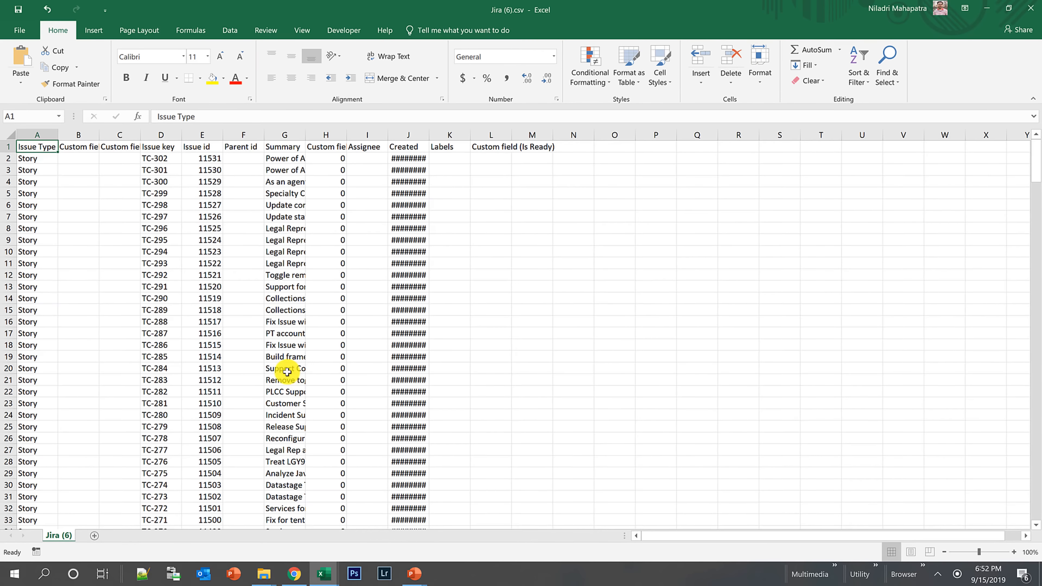
# - Examine the exported Team Legends issues, checking the extent of the list and the fields of the first story in row 2
pyautogui.click(45, 241)
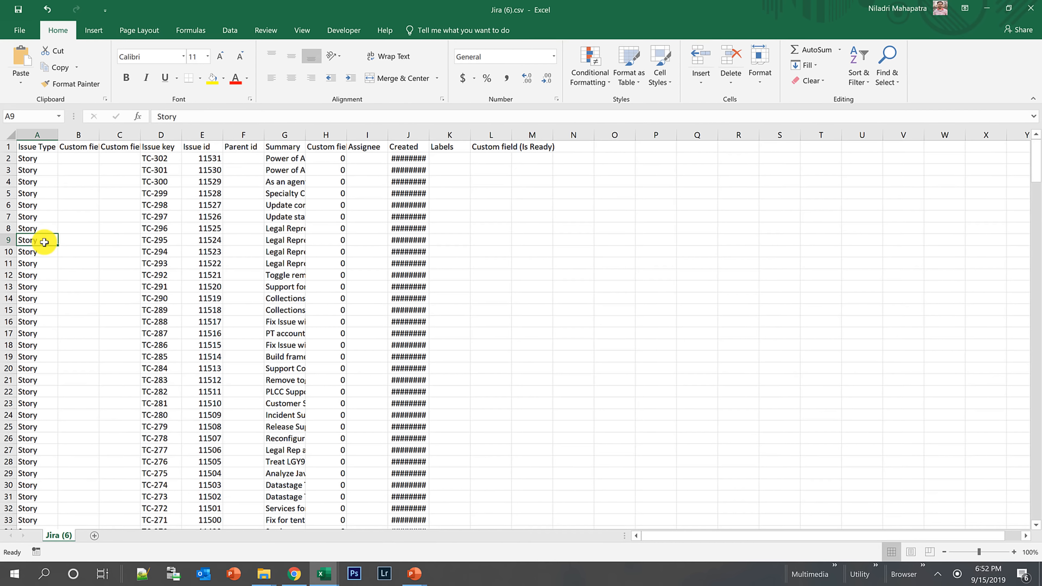
pyautogui.hotkey('ctrl', 'Down')
pyautogui.hotkey('ctrl', 'Up')
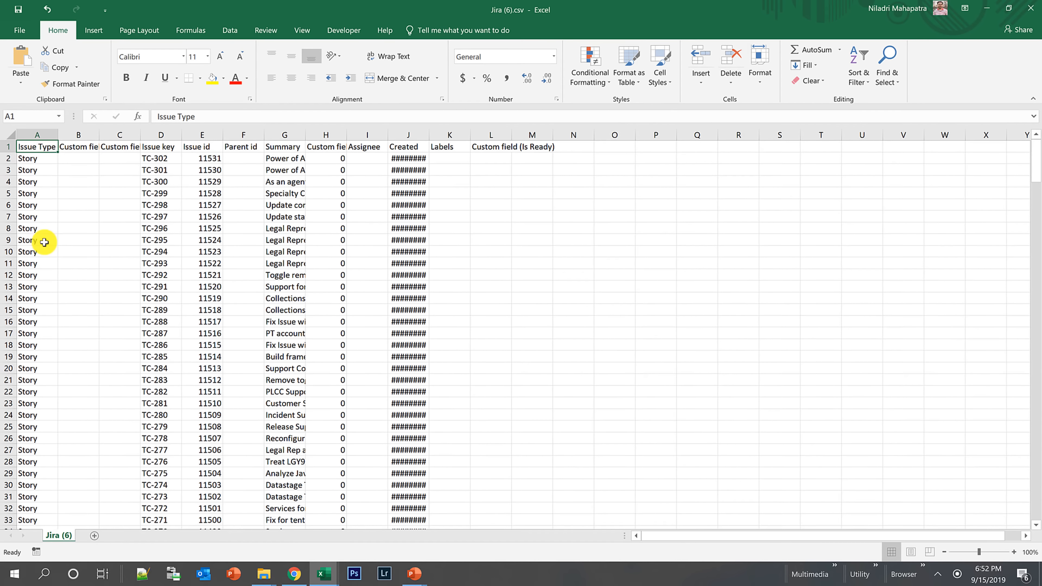
pyautogui.press('Down')
pyautogui.press('Right')
pyautogui.press('Right')
pyautogui.press('Right')
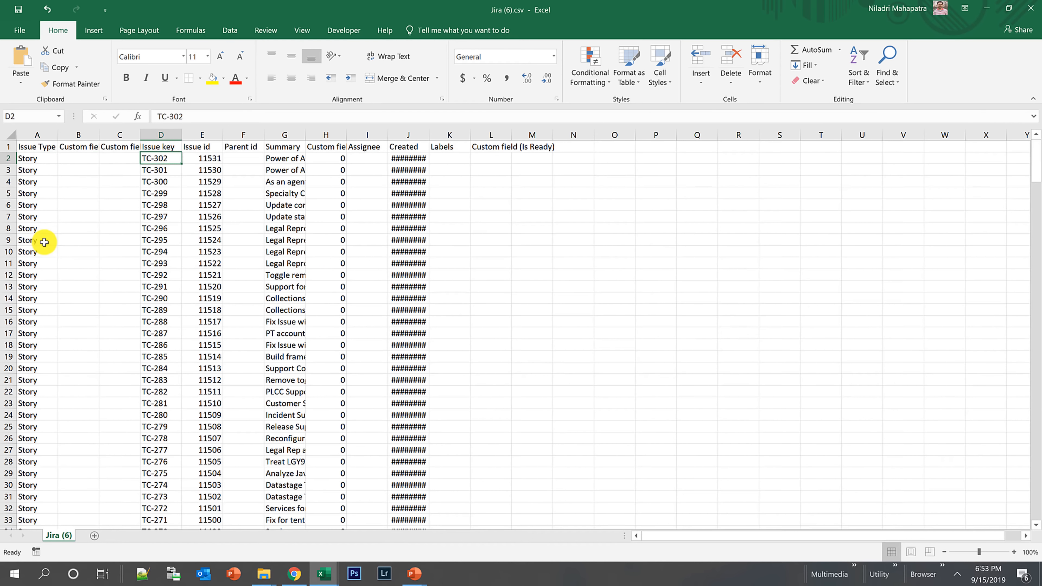
pyautogui.press('Right')
pyautogui.press('Right')
pyautogui.press('Right')
pyautogui.press('Right')
pyautogui.press('Right')
pyautogui.press('Right')
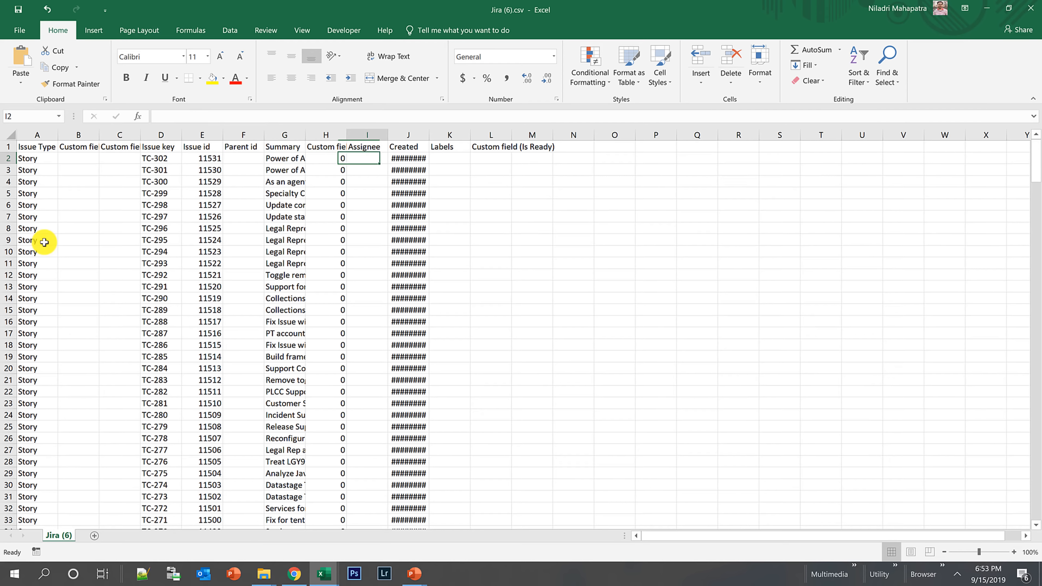
pyautogui.press('Right')
pyautogui.press('Right')
pyautogui.press('Right')
pyautogui.press('Left')
pyautogui.press('Left')
pyautogui.press('Left')
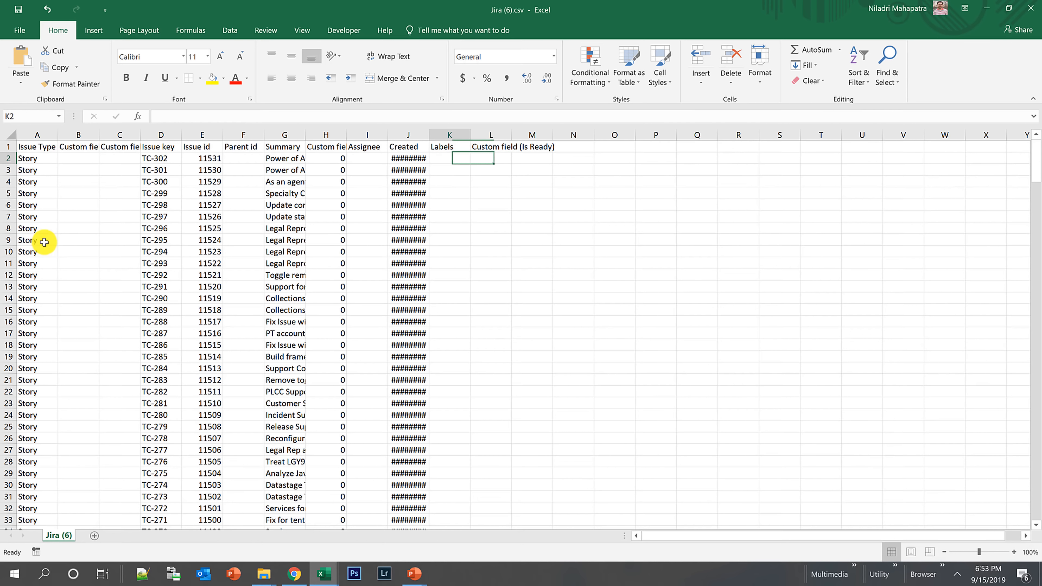
# - Switch to Chrome and view the column options for the Team Legends search results, leaving them without changes
pyautogui.hotkey('alt', 'Tab')
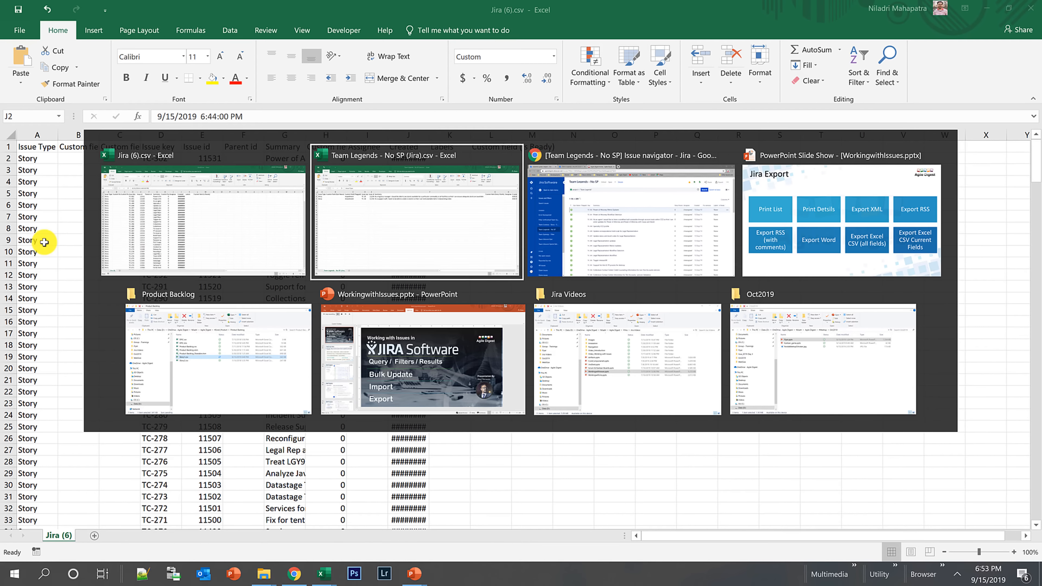
pyautogui.hotkey('alt', 'Tab')
pyautogui.press('Tab')
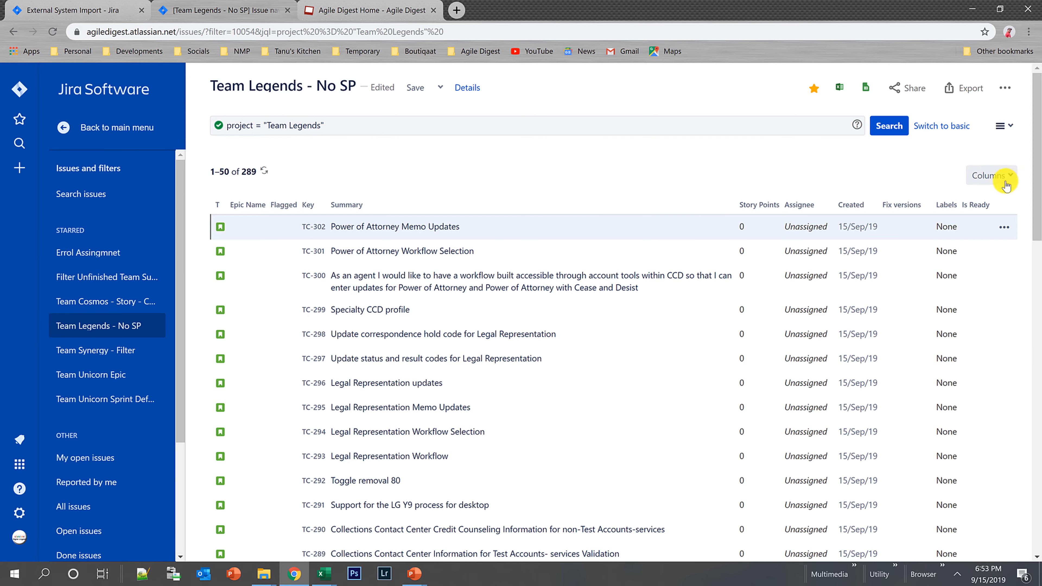
pyautogui.click(993, 176)
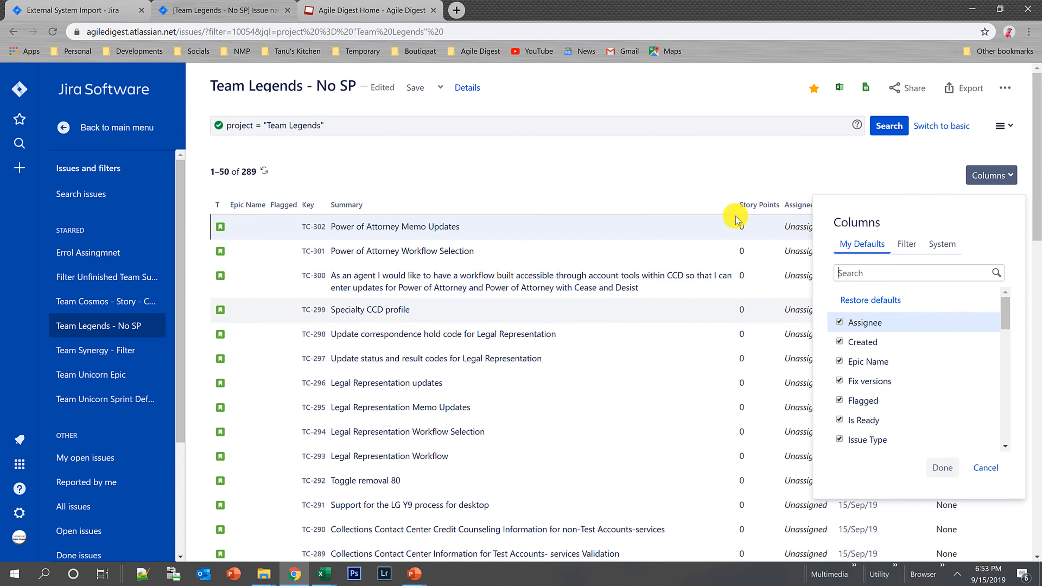
pyautogui.click(648, 173)
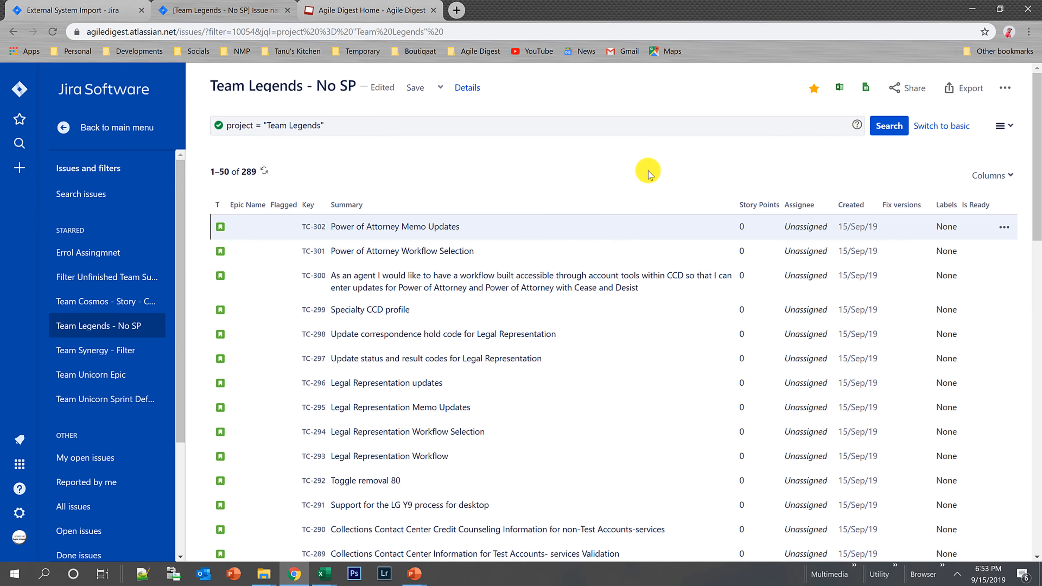
# - Preview the Filter Results and Average Number of Times in Status dashboard gadgets for the search results and close without saving
pyautogui.click(969, 88)
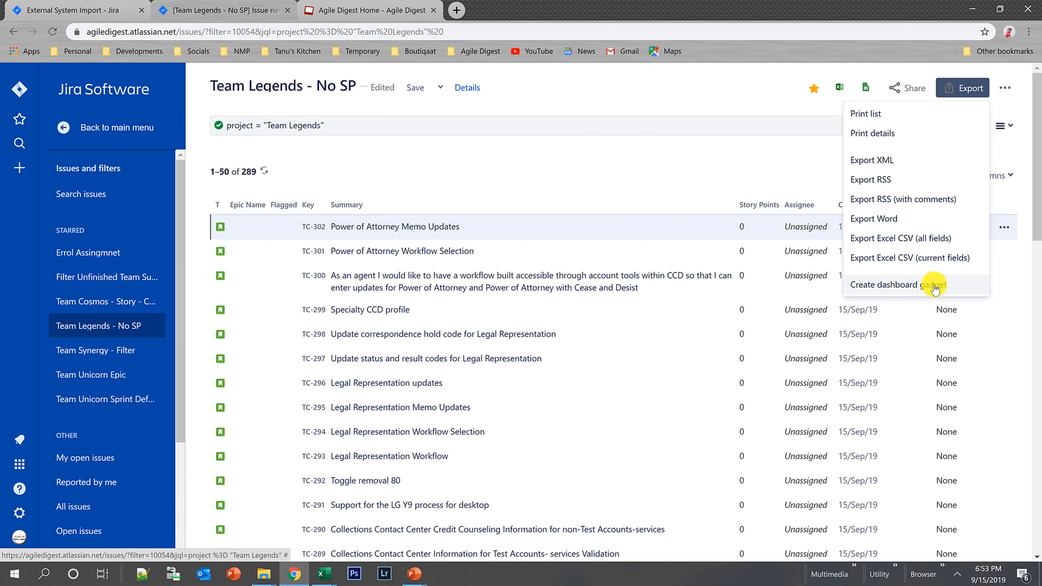
pyautogui.click(928, 289)
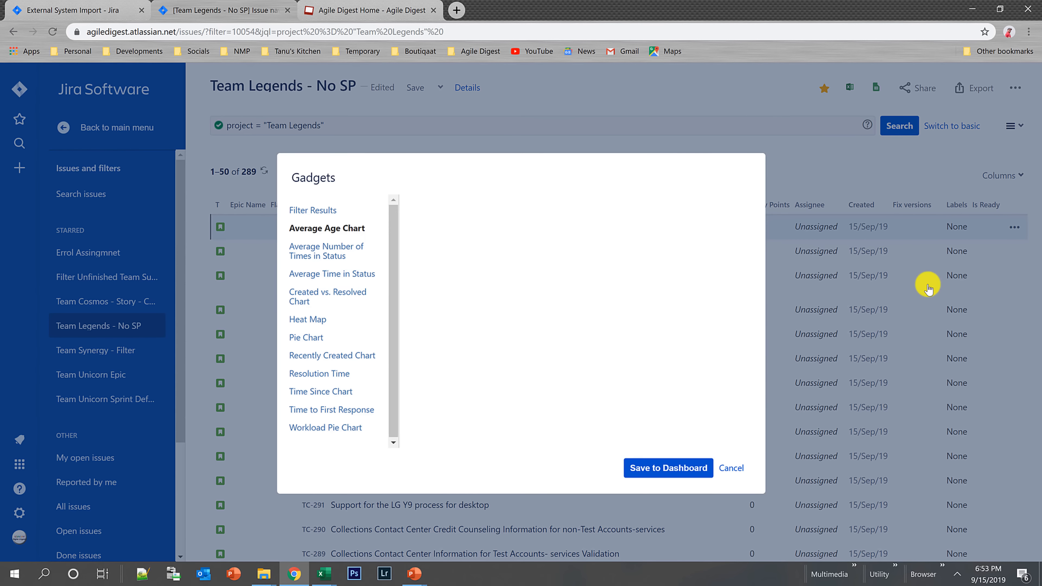
pyautogui.moveTo(394, 264); pyautogui.dragTo(385, 296)
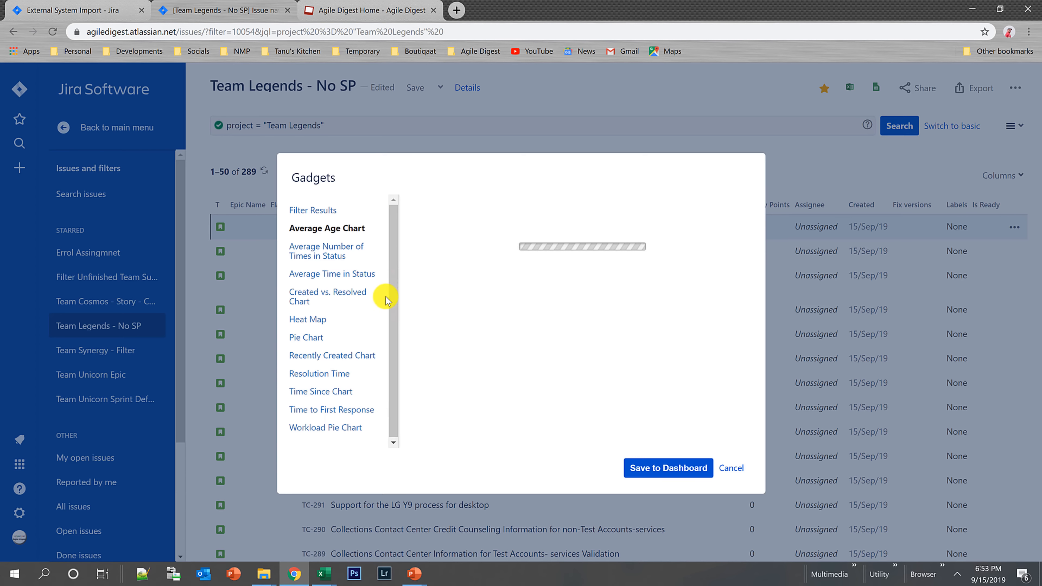
pyautogui.click(323, 216)
pyautogui.click(320, 258)
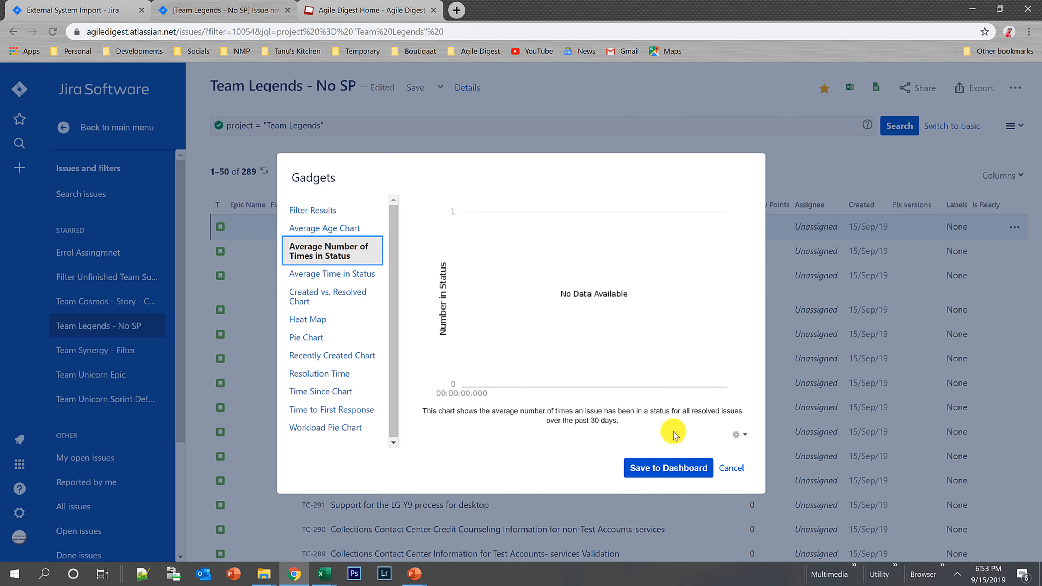
pyautogui.click(738, 468)
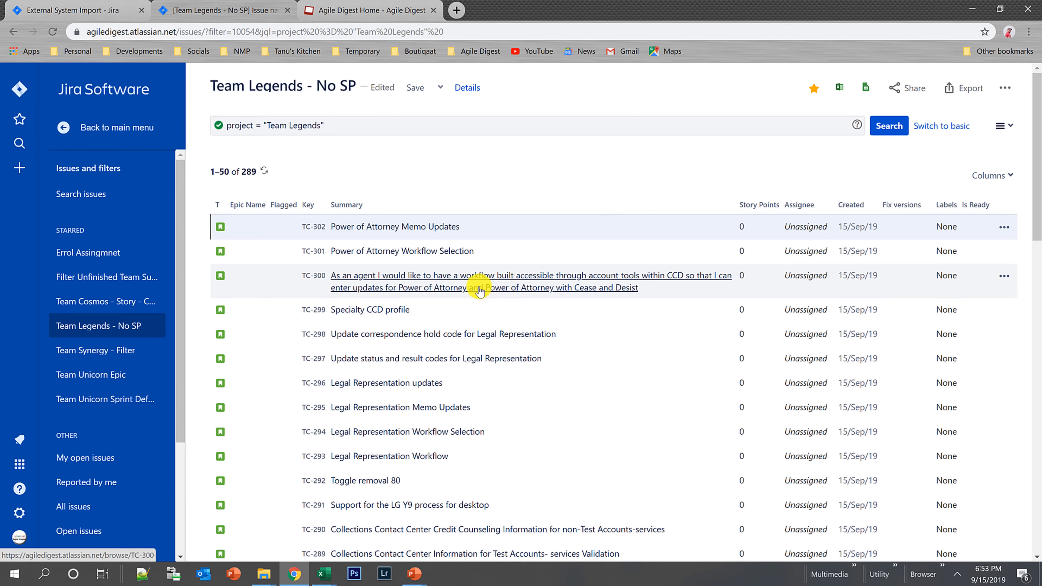
# - Switch to the PowerPoint slide show and advance from the Jira Export slide to the closing Thank You slide
pyautogui.hotkey('alt', 'Tab')
pyautogui.hotkey('alt', 'Tab')
pyautogui.hotkey('alt', 'Tab')
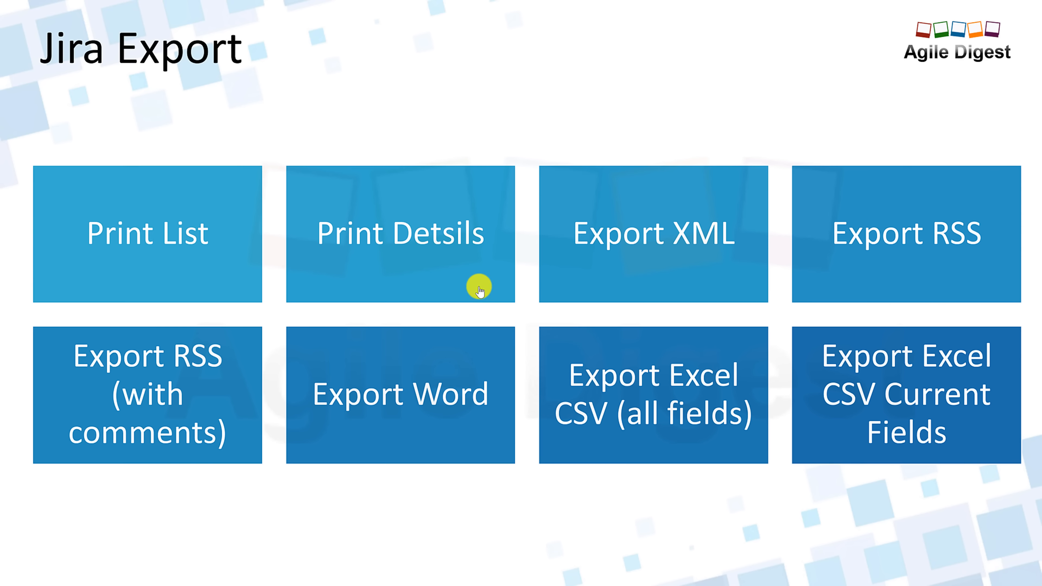
pyautogui.press('Right')
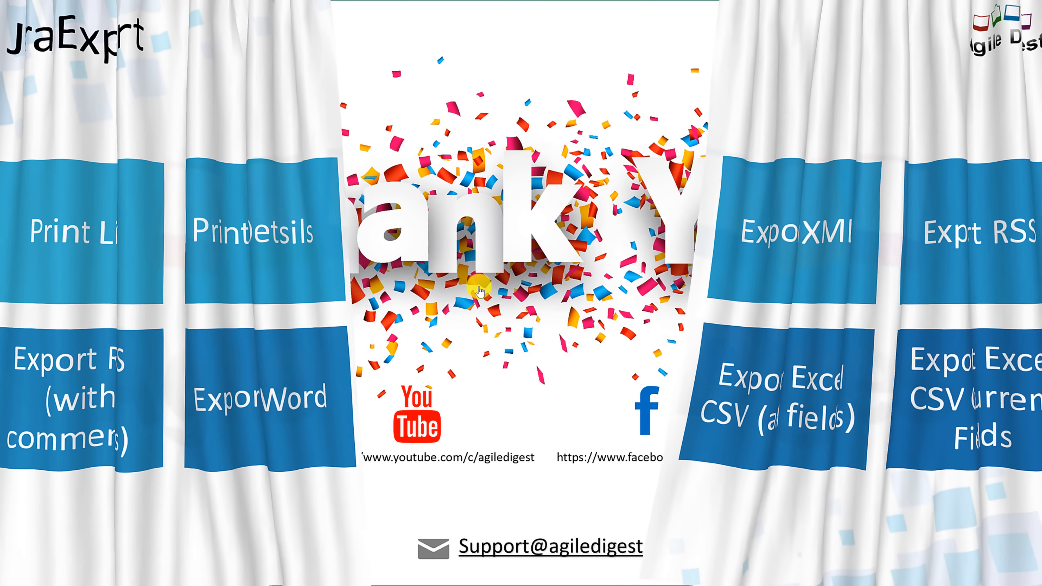